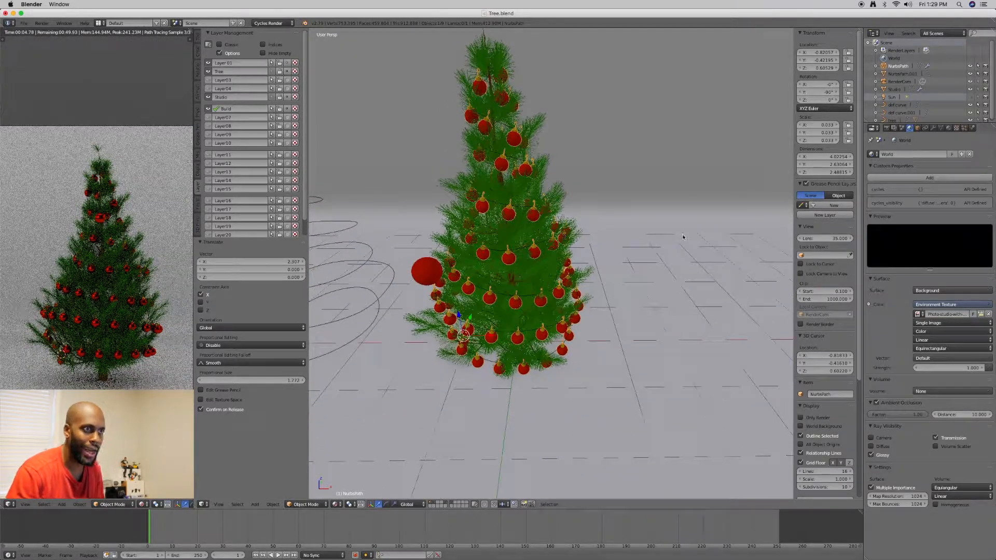
# Try to apply the Array modifier on the ornament garland wrapped around the tree
pyautogui.moveTo(592, 280); pyautogui.dragTo(595, 261, button='middle')
pyautogui.click(932, 130)
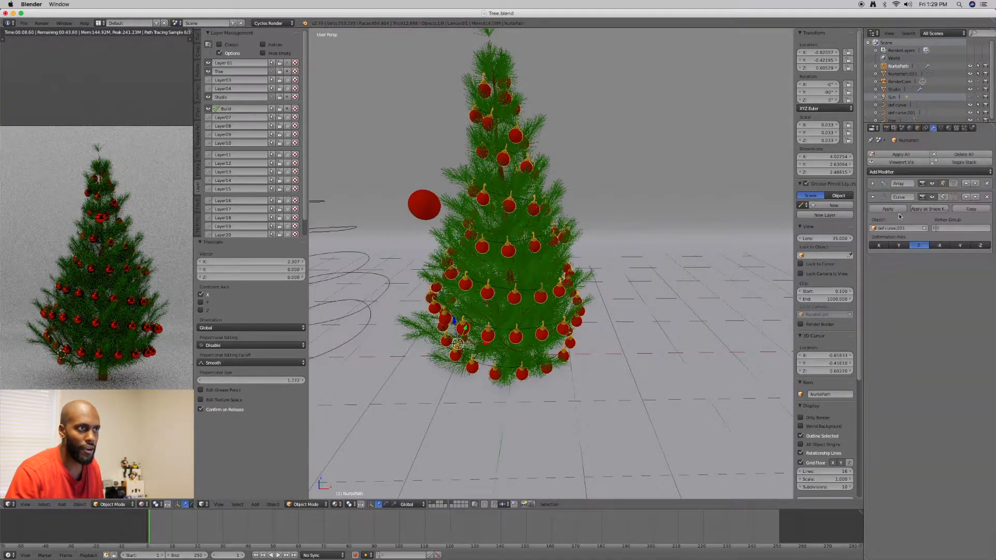
pyautogui.click(873, 184)
pyautogui.click(886, 196)
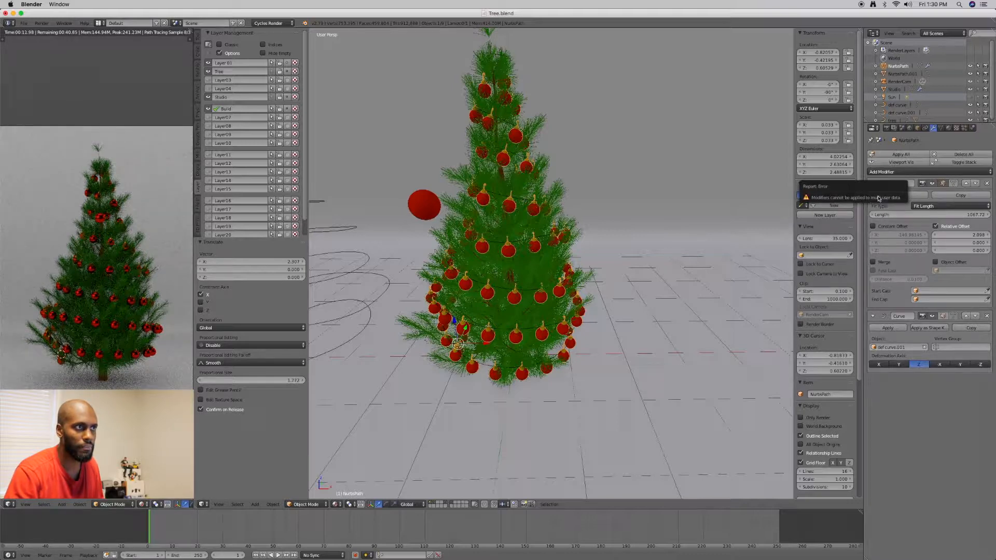
# Select the single large ornament beside the tree and enter Edit Mode on its mesh
pyautogui.moveTo(673, 198)
pyautogui.mouseDown(button='middle')
pyautogui.moveTo(637, 205)
pyautogui.moveTo(658, 192)
pyautogui.moveTo(658, 206)
pyautogui.moveTo(670, 197)
pyautogui.mouseUp(button='middle')
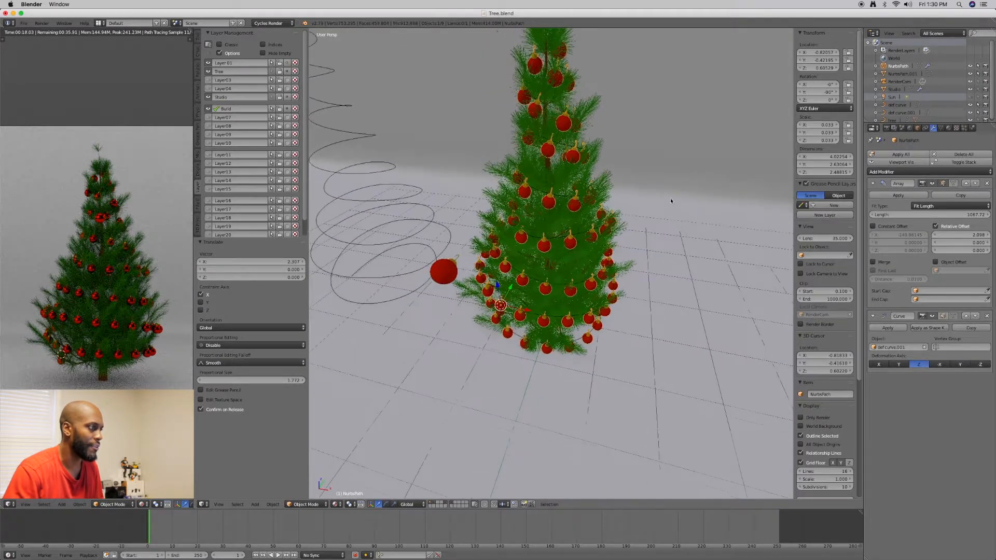
pyautogui.rightClick(447, 273)
pyautogui.scroll(5, 447, 274)
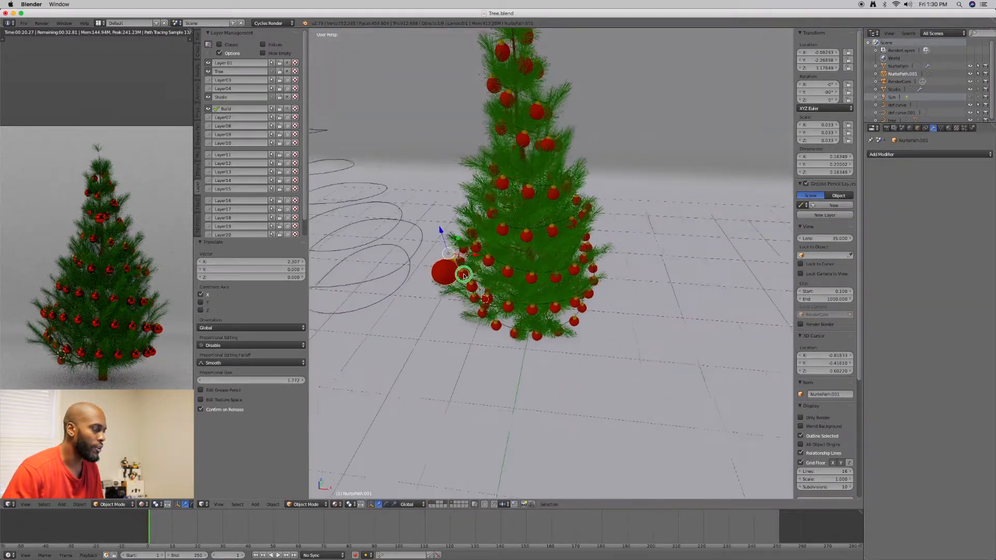
pyautogui.moveTo(494, 265); pyautogui.dragTo(513, 275, button='middle')
pyautogui.keyDown('shift'); pyautogui.moveTo(457, 288); pyautogui.dragTo(486, 304, button='middle'); pyautogui.keyUp('shift')
pyautogui.click(272, 504)
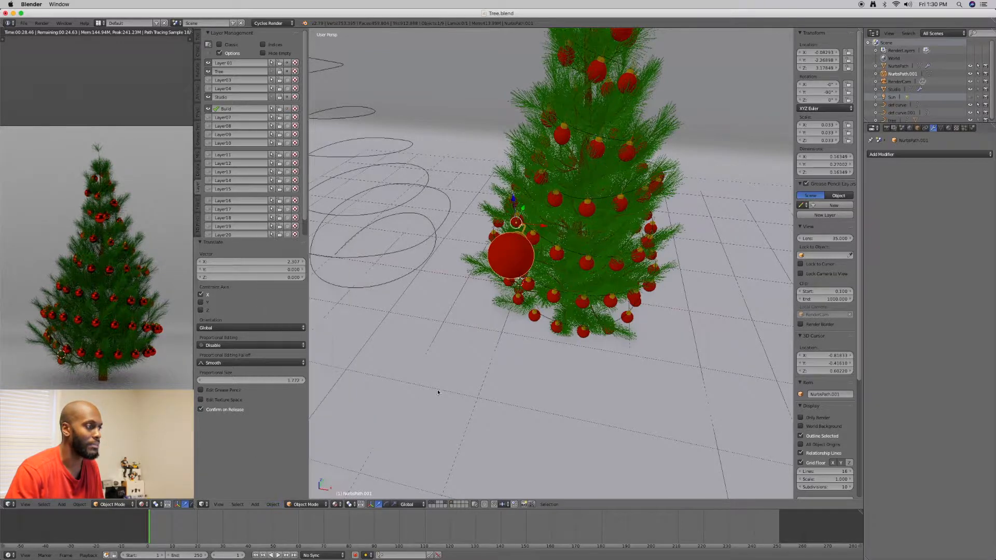
pyautogui.moveTo(516, 315); pyautogui.dragTo(503, 292, button='middle')
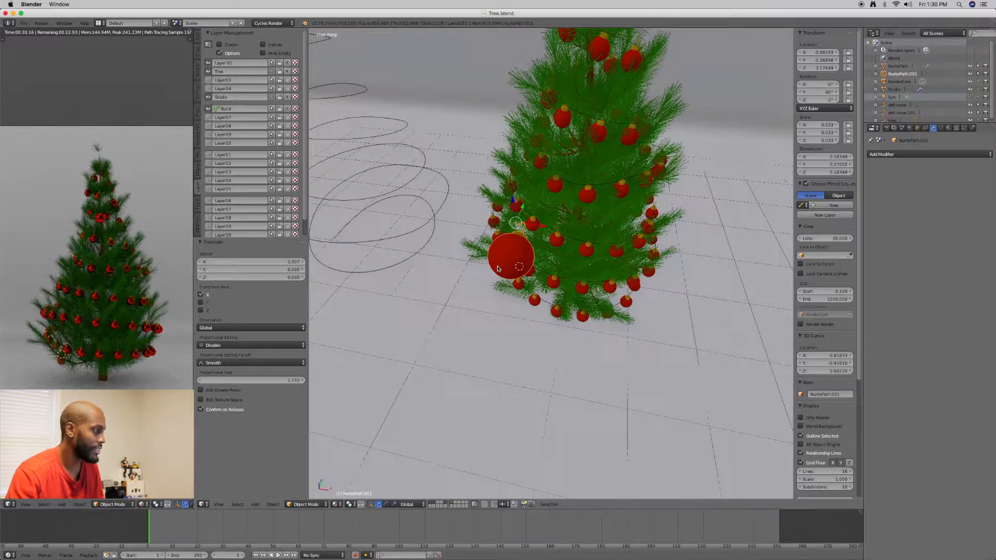
pyautogui.press('Tab')
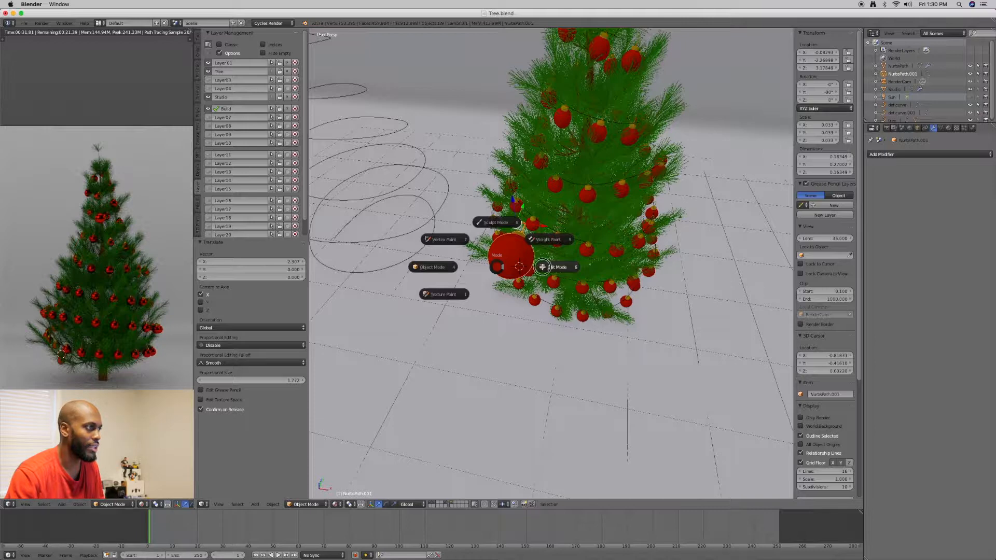
pyautogui.click(542, 267)
# Shift the ornament's selected tip vertices along Y by 0.003, again by about -0.031, and check the shape of the ornaments on the tree
pyautogui.scroll(3, 500, 286)
pyautogui.moveTo(501, 286); pyautogui.dragTo(518, 258, button='middle')
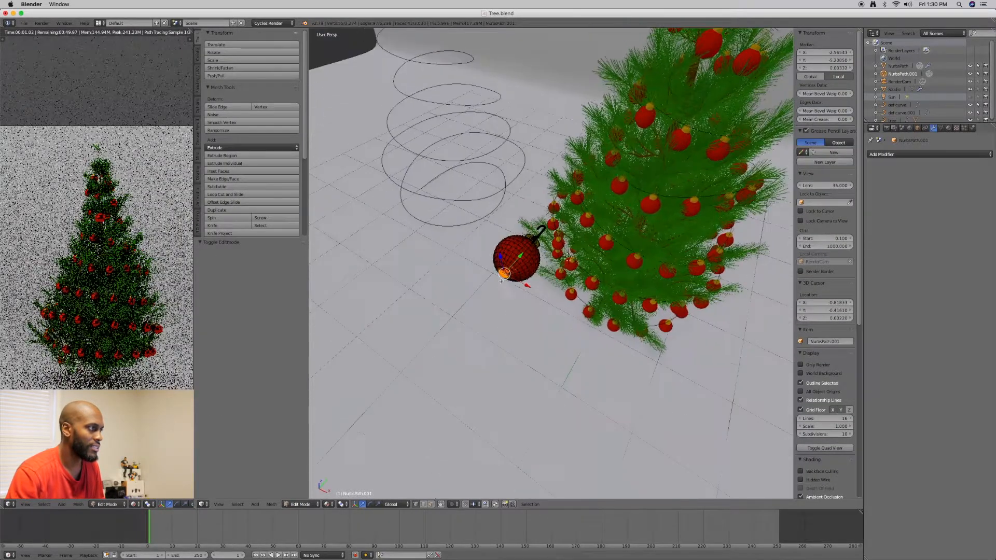
pyautogui.press('g')
pyautogui.press('y')
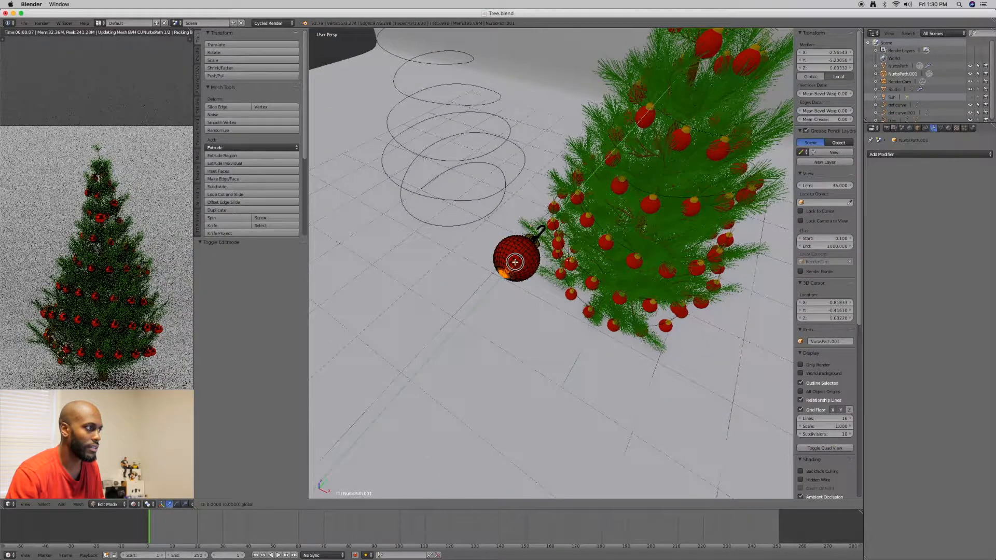
pyautogui.click(555, 253)
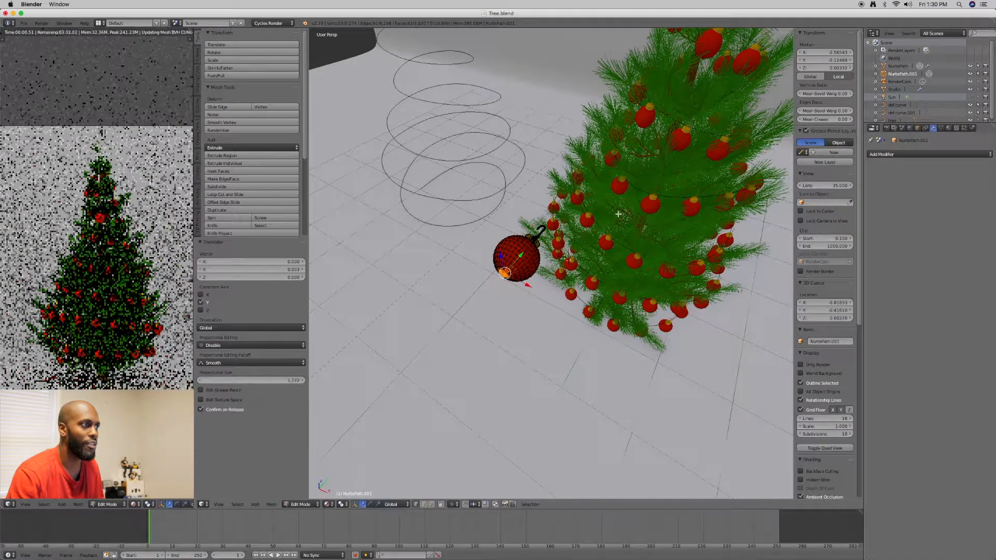
pyautogui.moveTo(622, 216); pyautogui.dragTo(531, 250, button='middle')
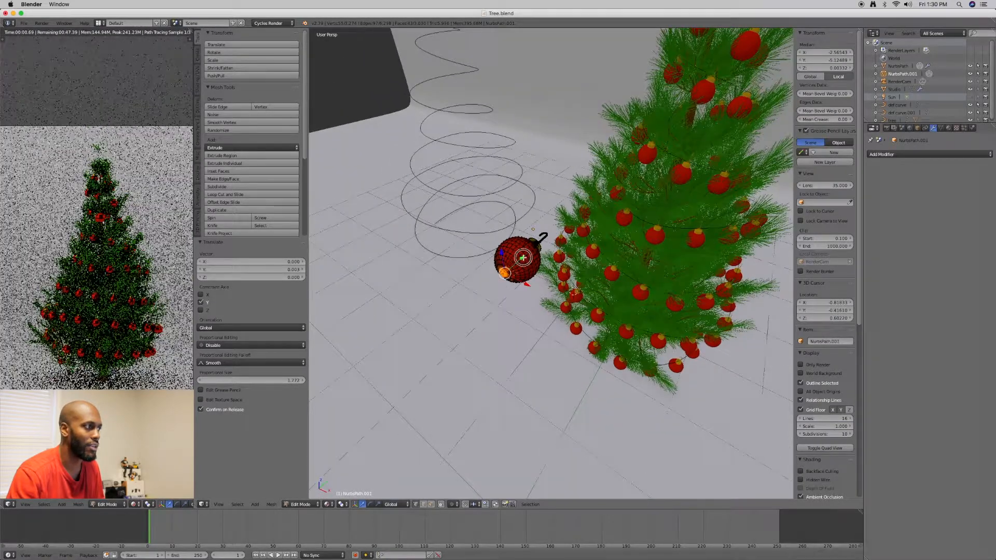
pyautogui.press('g')
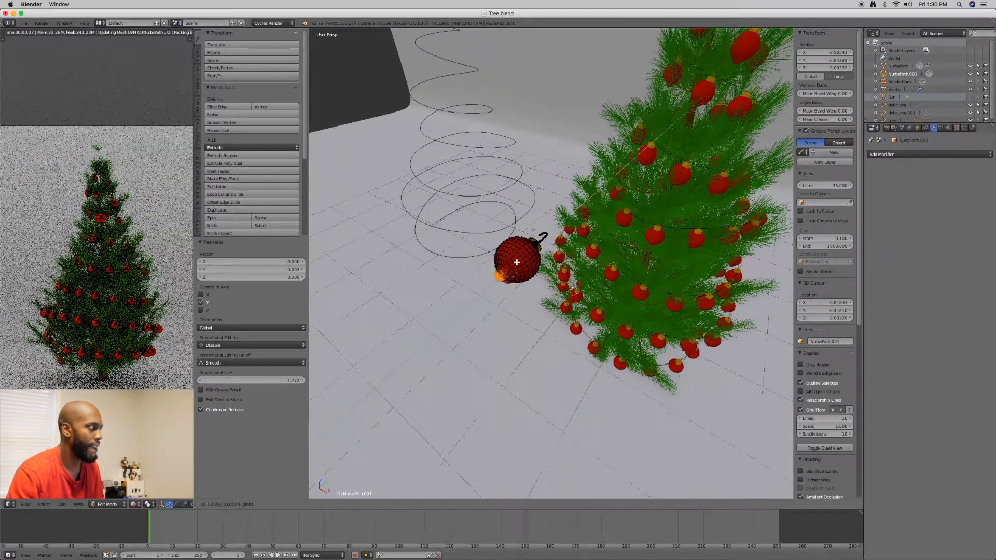
pyautogui.click(522, 259)
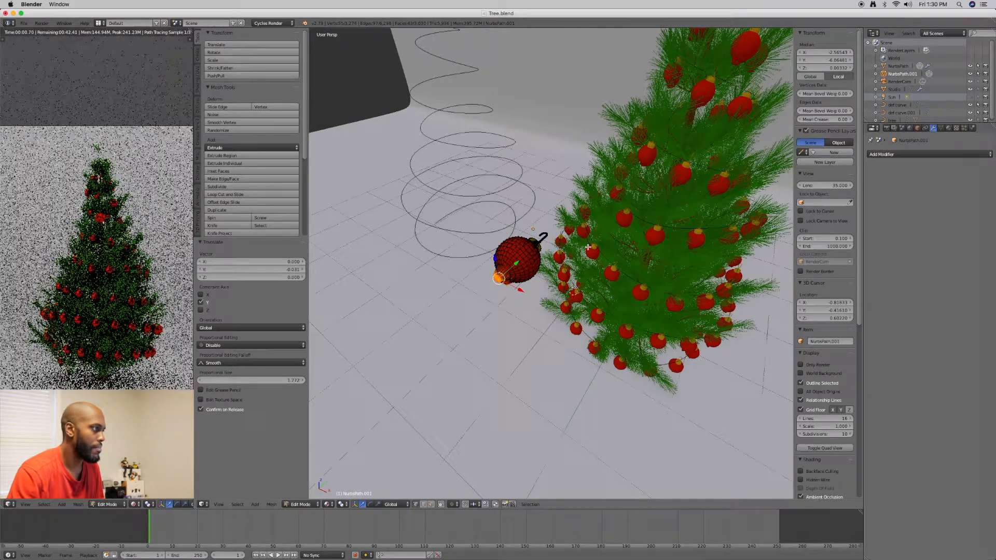
pyautogui.moveTo(588, 248); pyautogui.dragTo(558, 220, button='middle')
pyautogui.scroll(6, 558, 221)
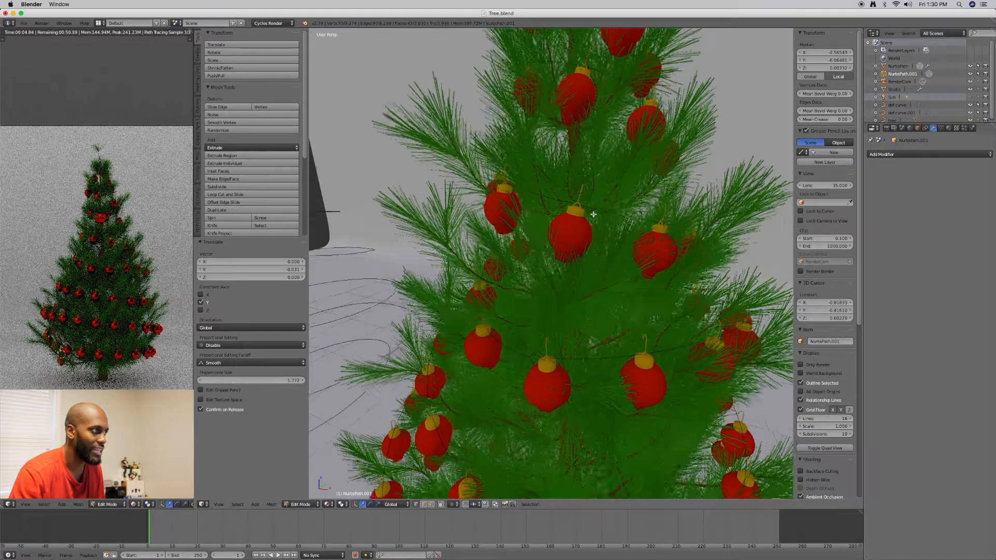
pyautogui.moveTo(585, 214); pyautogui.dragTo(569, 241, button='middle')
pyautogui.scroll(-6, 569, 241)
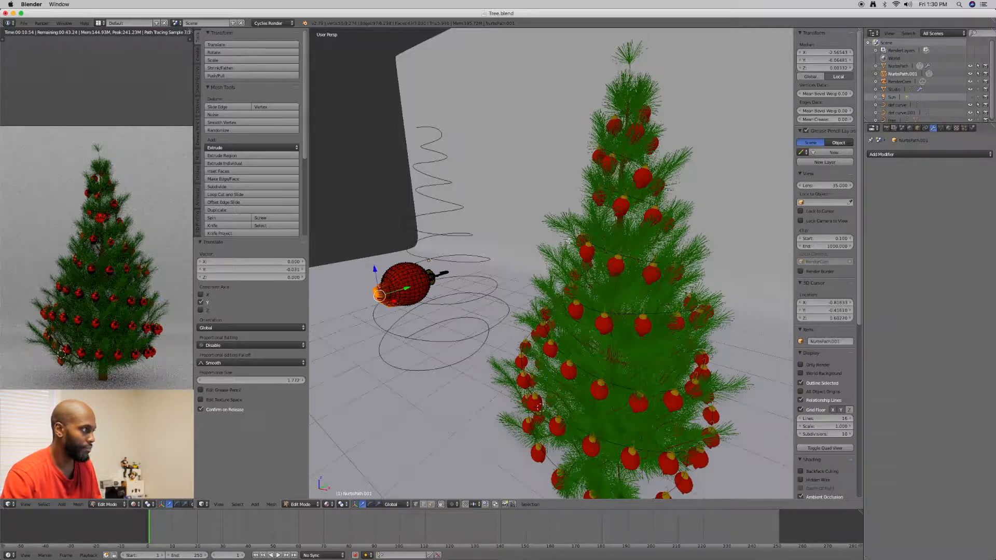
# Undo the tip vertex moves and return the single ornament to Object Mode
pyautogui.hotkey('ctrl', 'z')
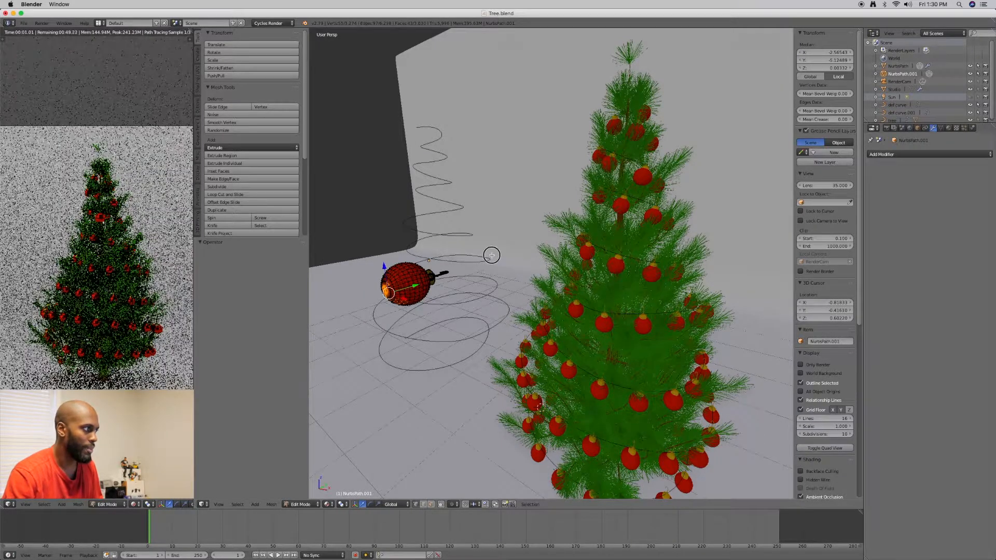
pyautogui.moveTo(491, 255); pyautogui.dragTo(513, 265, button='middle')
pyautogui.press('Tab')
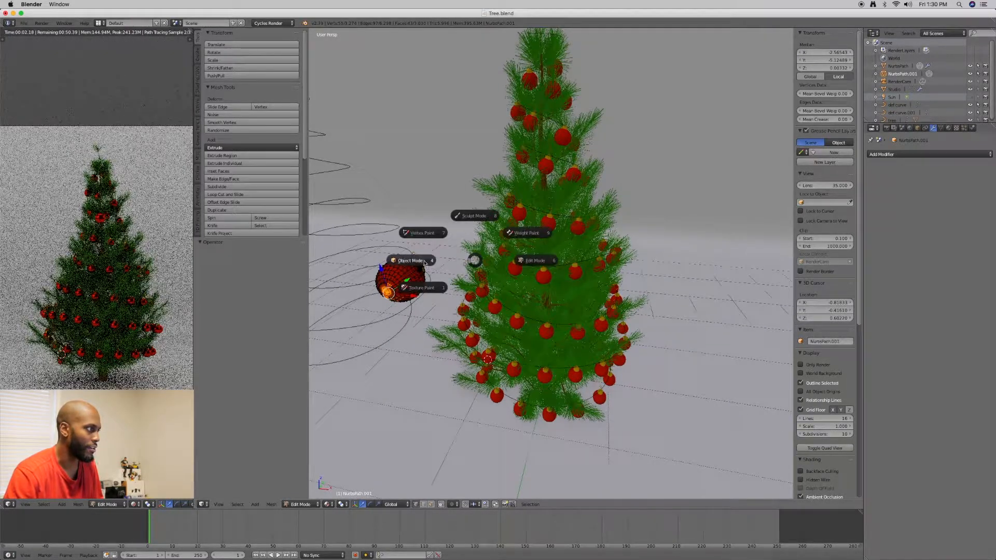
pyautogui.click(425, 263)
pyautogui.moveTo(444, 259); pyautogui.dragTo(470, 230, button='middle')
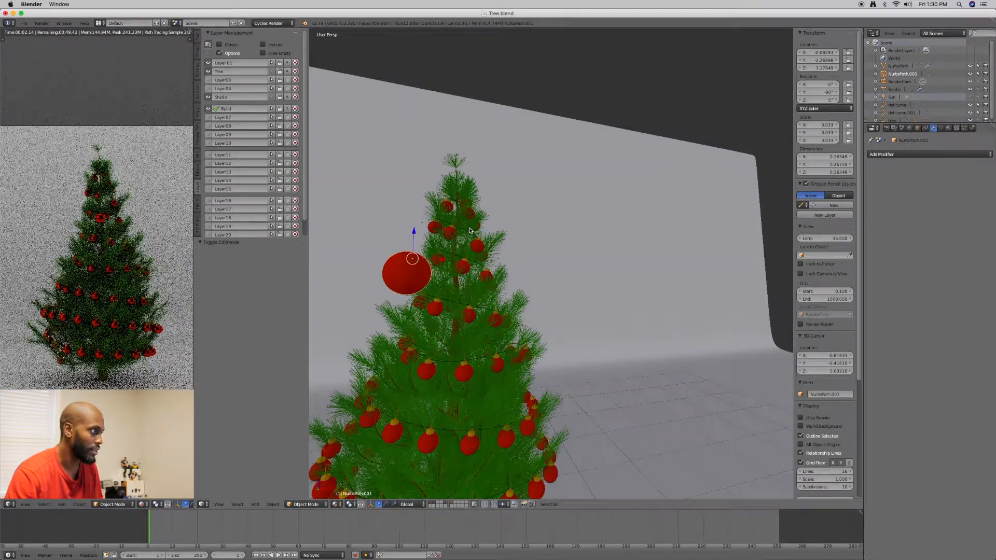
pyautogui.press('super+z')
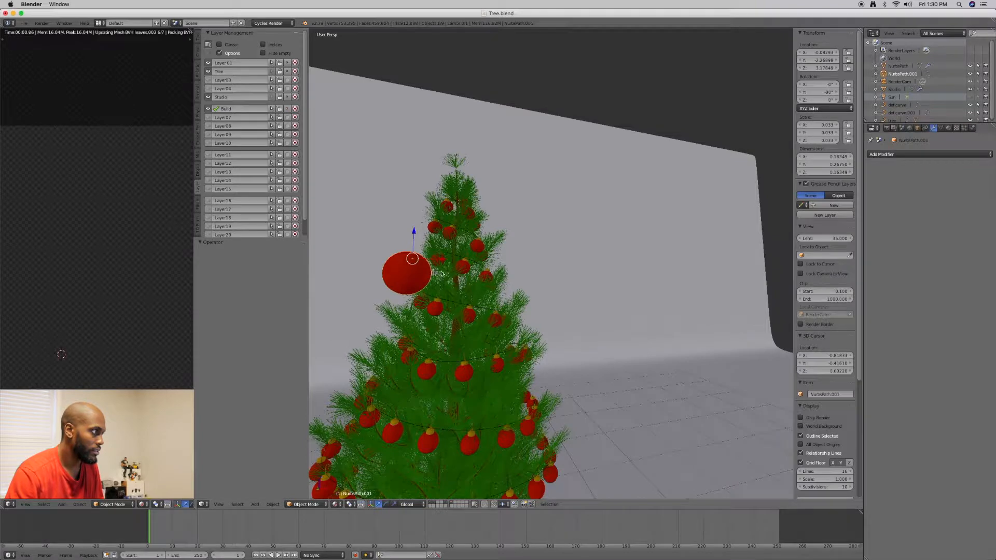
# Select the ornament garland on the tree and duplicate it in place with a zero offset along Z
pyautogui.moveTo(442, 274); pyautogui.dragTo(414, 288, button='middle')
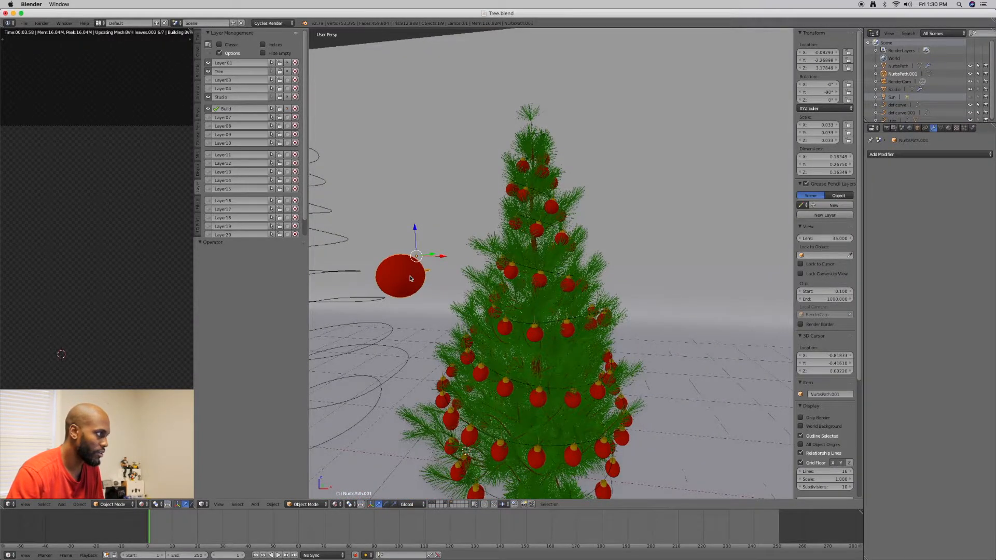
pyautogui.scroll(4, 412, 272)
pyautogui.moveTo(458, 269); pyautogui.dragTo(521, 266, button='middle')
pyautogui.scroll(8, 509, 268)
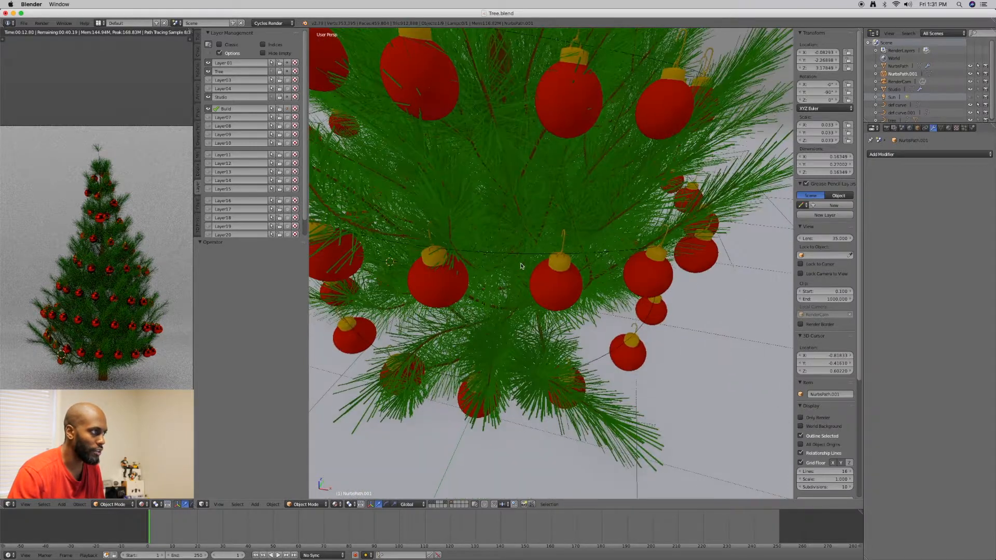
pyautogui.rightClick(519, 255)
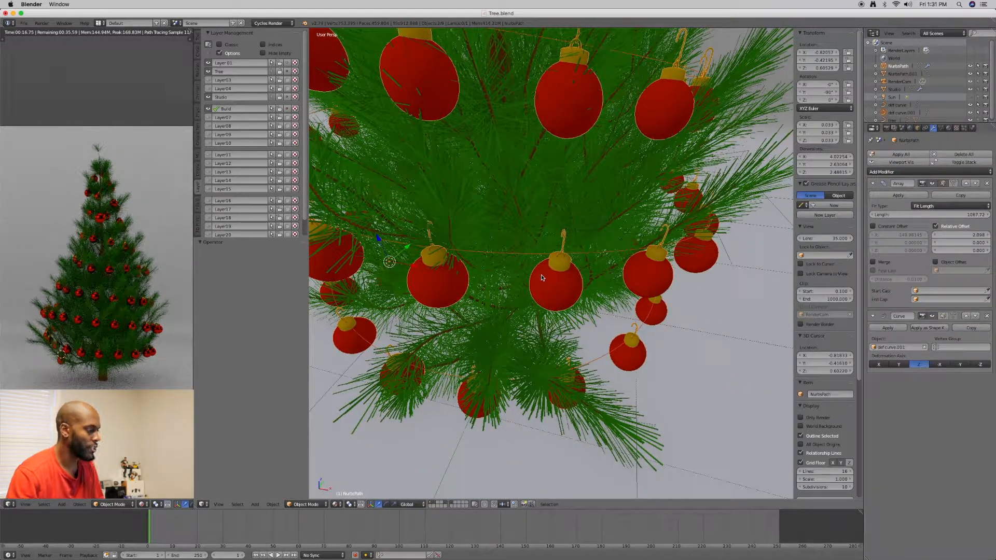
pyautogui.click(274, 504)
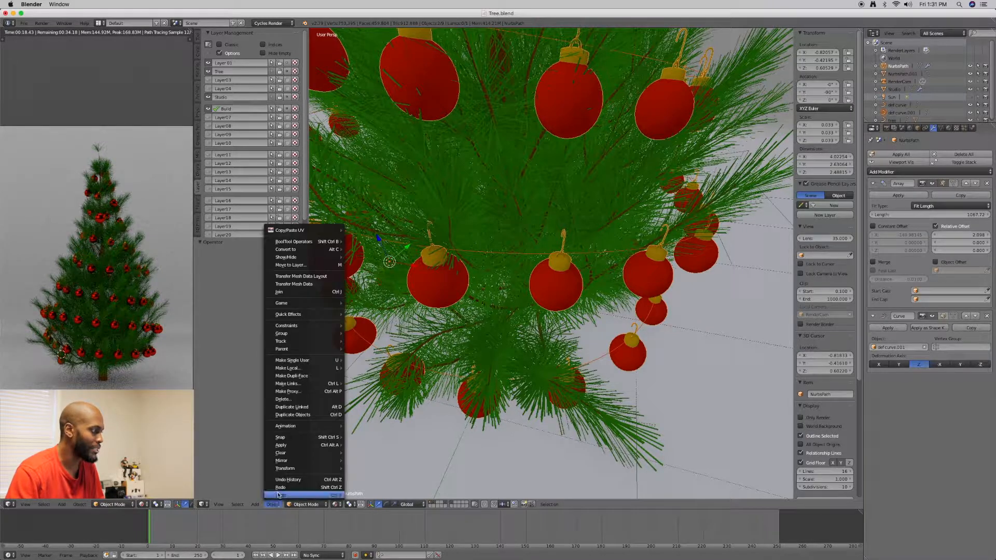
pyautogui.click(290, 416)
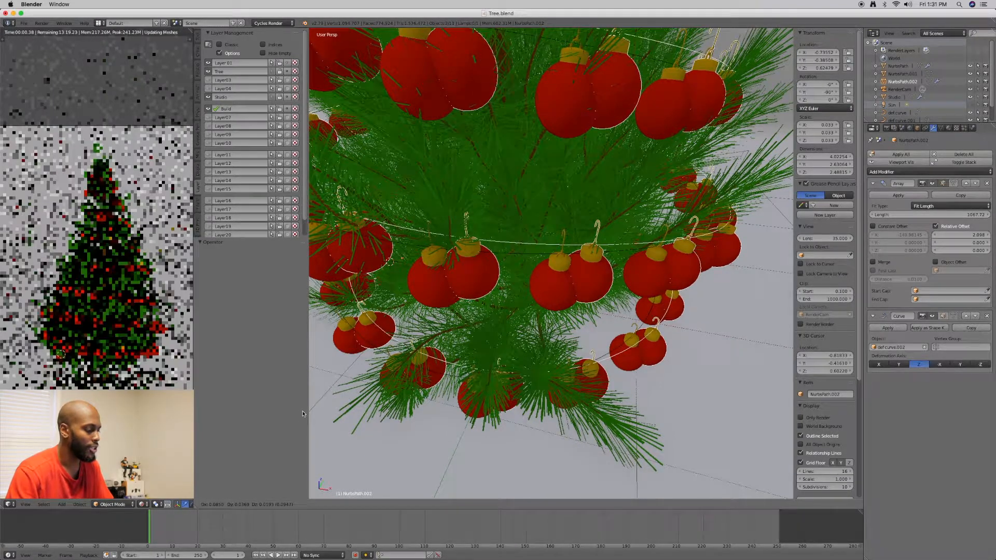
pyautogui.press('0')
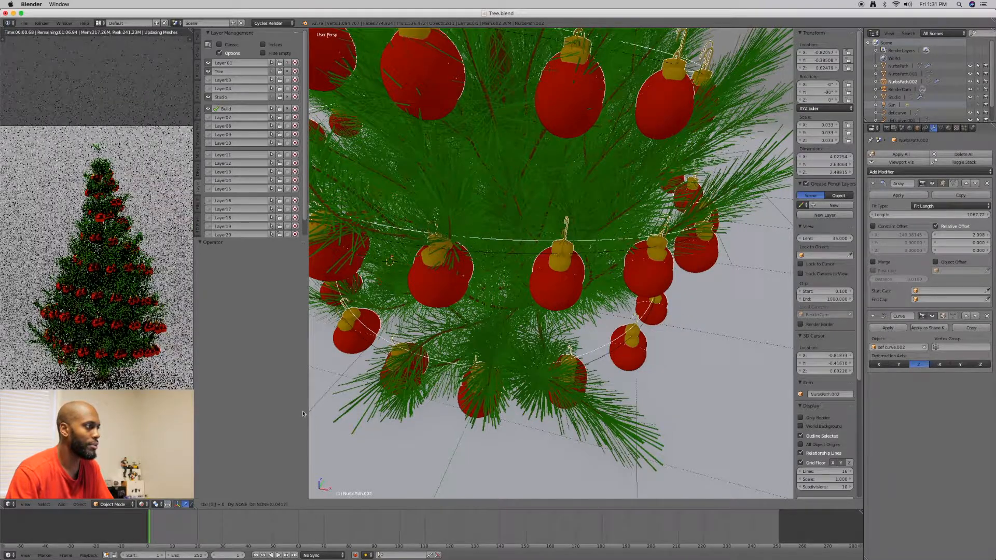
pyautogui.press('0')
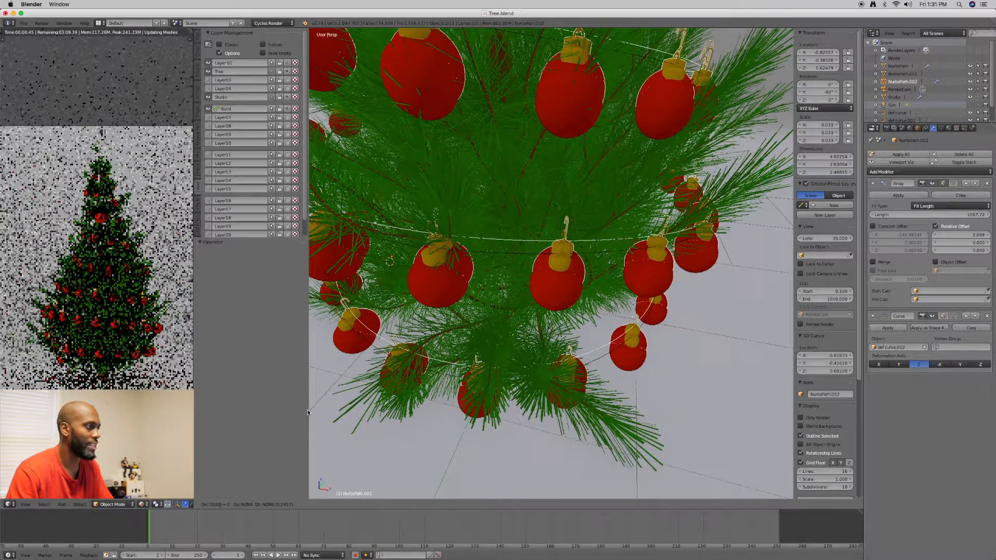
pyautogui.press('0')
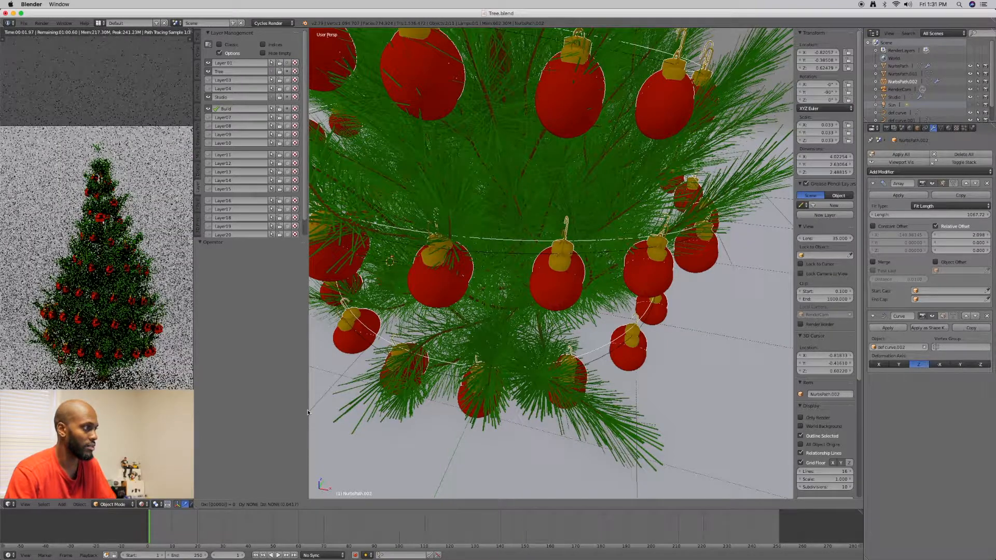
pyautogui.press('z')
pyautogui.press('0')
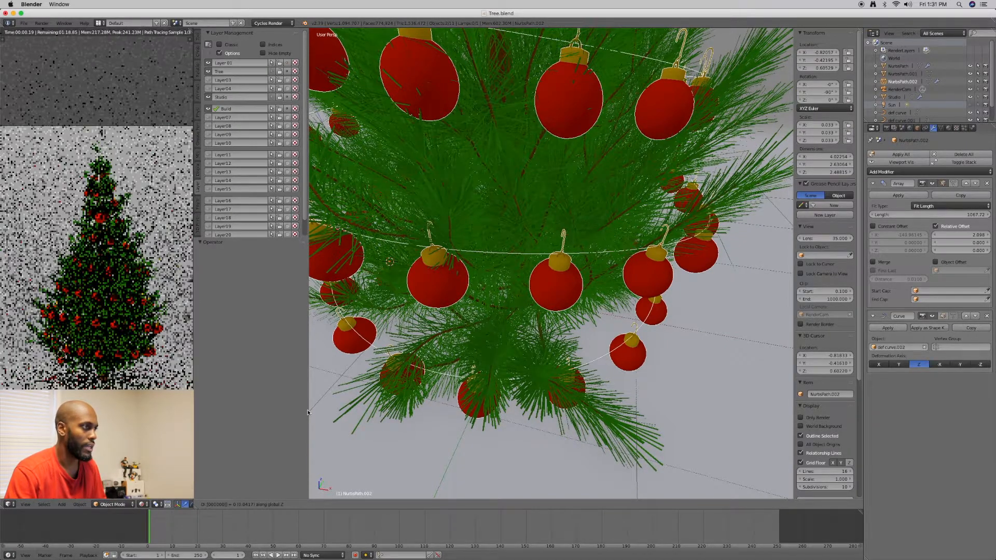
pyautogui.press('Return')
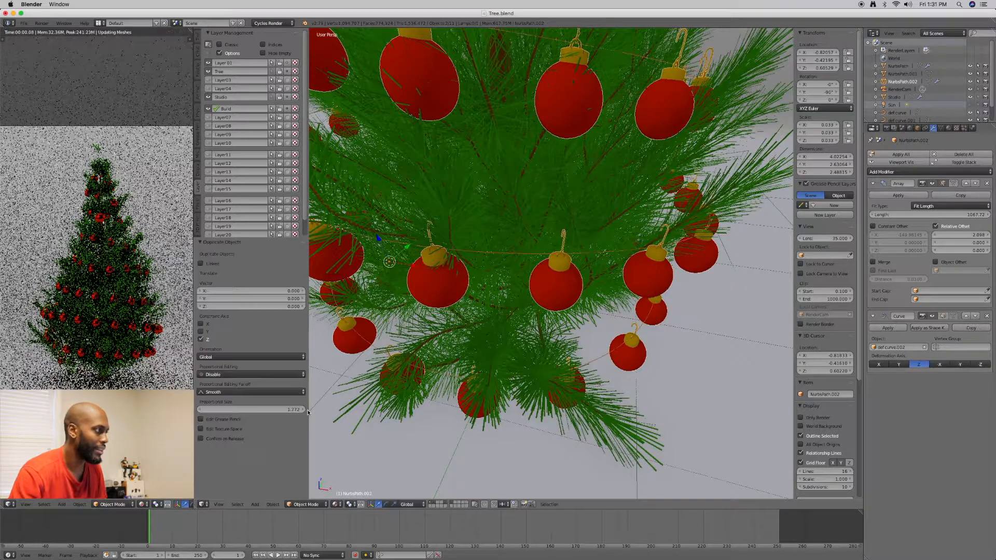
# Move the duplicated ornament garland along X clear of the tree, by about 2.2 units and another 2.09 units
pyautogui.scroll(-2, 398, 366)
pyautogui.moveTo(405, 367); pyautogui.dragTo(414, 355, button='middle')
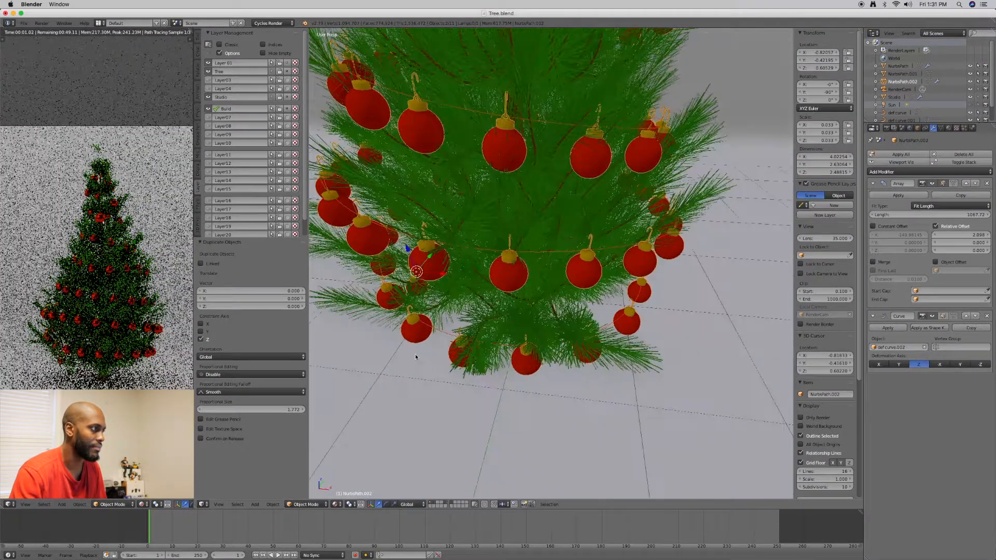
pyautogui.hotkey('shift', 'd')
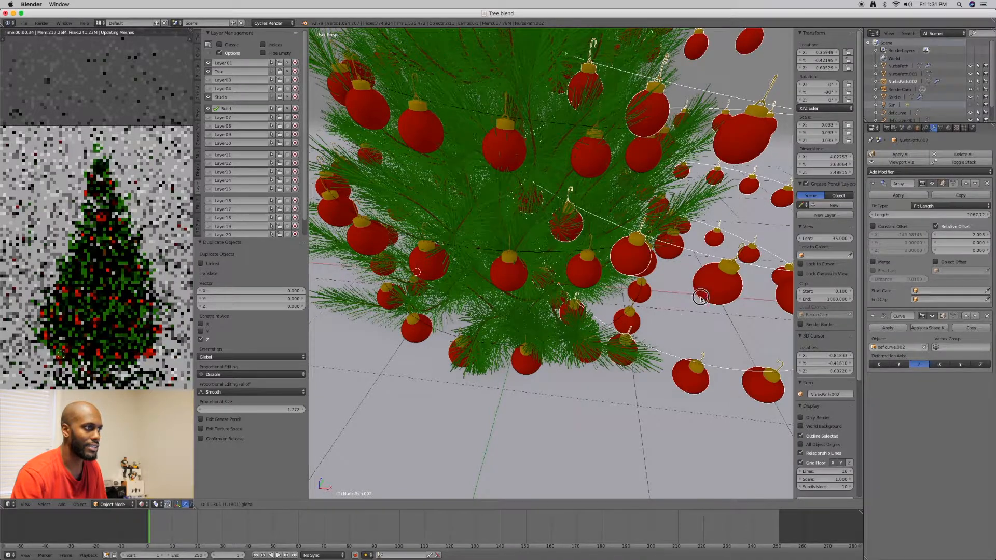
pyautogui.moveTo(706, 301); pyautogui.dragTo(710, 301)
pyautogui.keyDown('shift'); pyautogui.moveTo(710, 301); pyautogui.dragTo(562, 278, button='middle'); pyautogui.keyUp('shift')
pyautogui.scroll(-4, 585, 278)
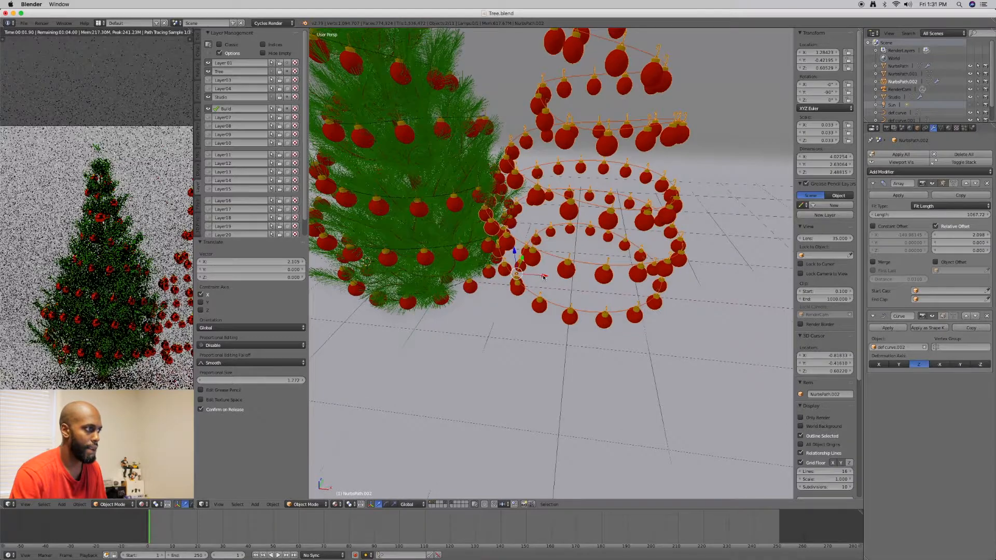
pyautogui.hotkey('shift', 'd')
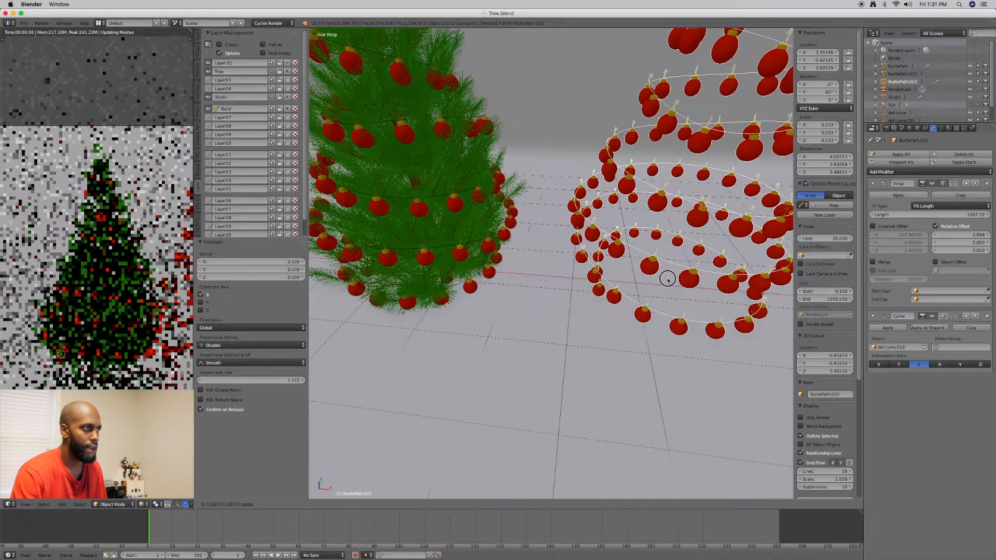
pyautogui.moveTo(711, 280); pyautogui.dragTo(713, 280)
pyautogui.scroll(-1, 711, 281)
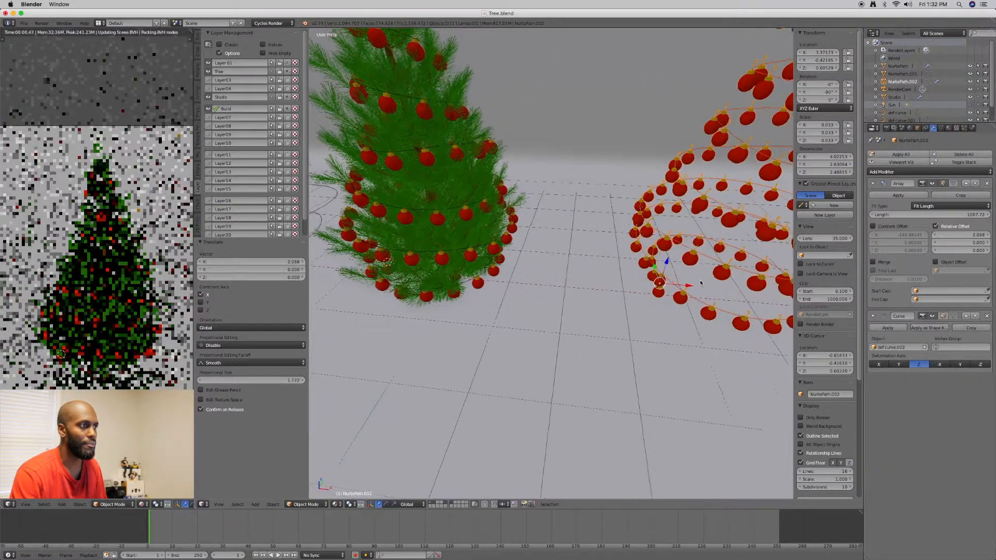
pyautogui.keyDown('shift'); pyautogui.moveTo(709, 280); pyautogui.dragTo(590, 272, button='middle'); pyautogui.keyUp('shift')
pyautogui.scroll(-2, 617, 272)
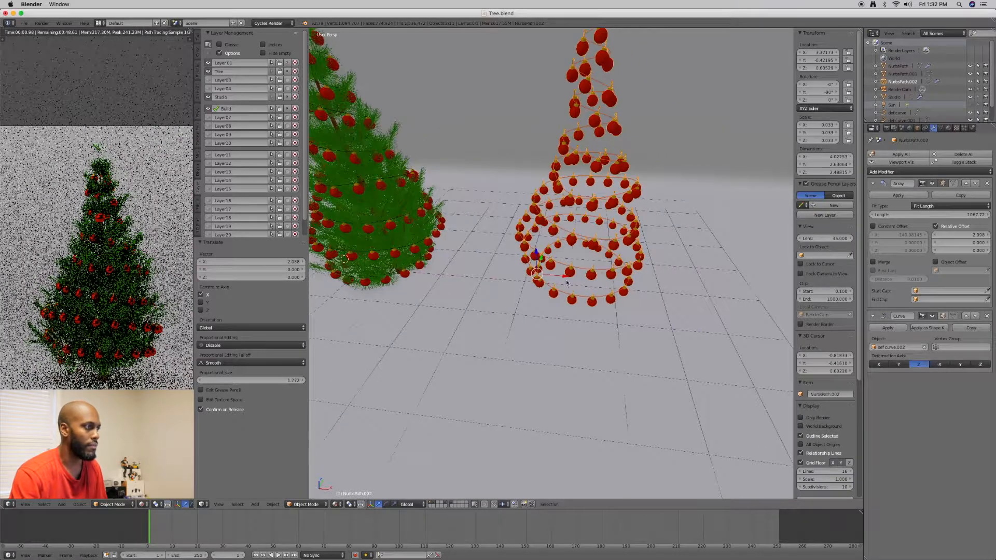
# Move the duplicated ornament garland along X by about another 1.75 units, farther from the tree
pyautogui.moveTo(565, 277); pyautogui.dragTo(657, 276)
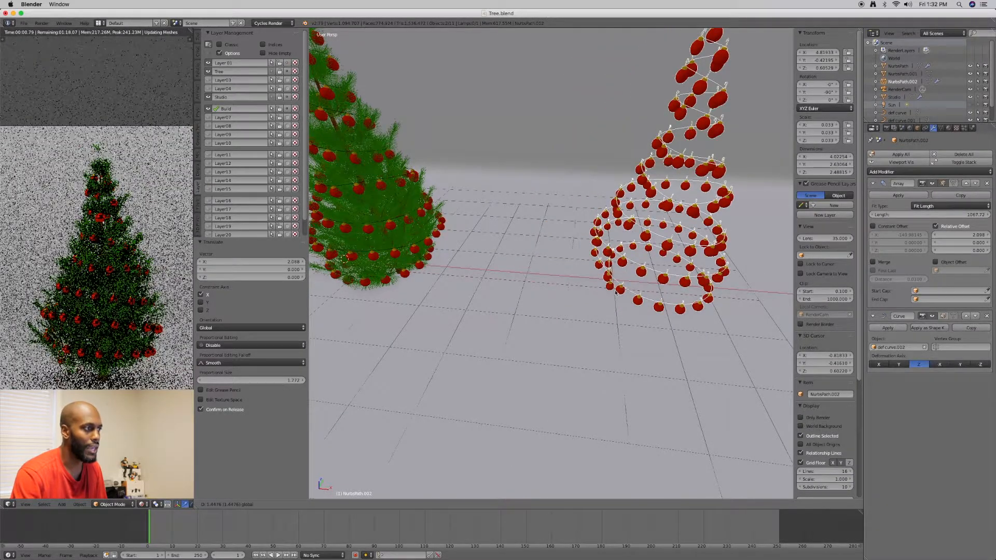
pyautogui.moveTo(628, 292); pyautogui.dragTo(642, 287, button='middle')
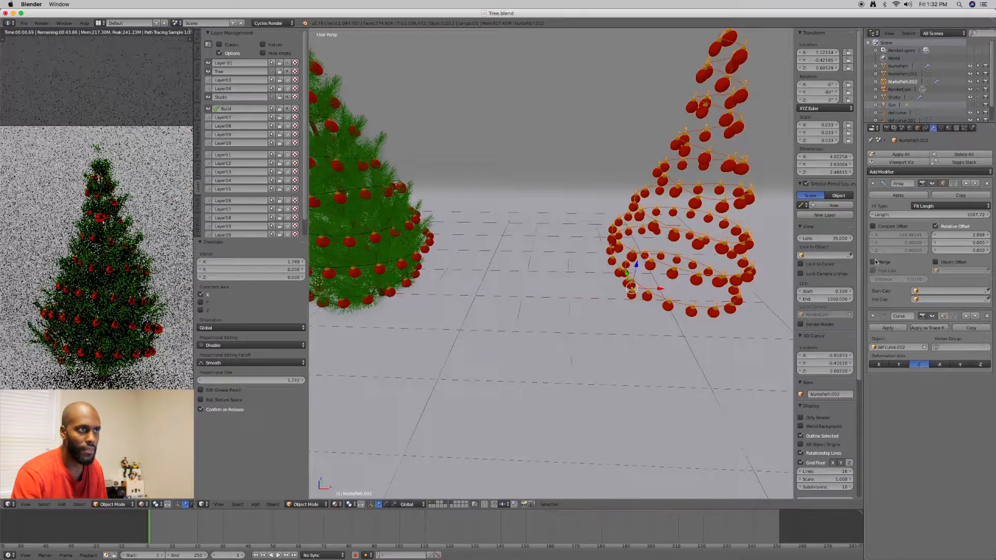
# Turn off the copied garland's Array and Curve modifiers in the viewport to inspect its single base ornament, and turn both back on
pyautogui.click(932, 183)
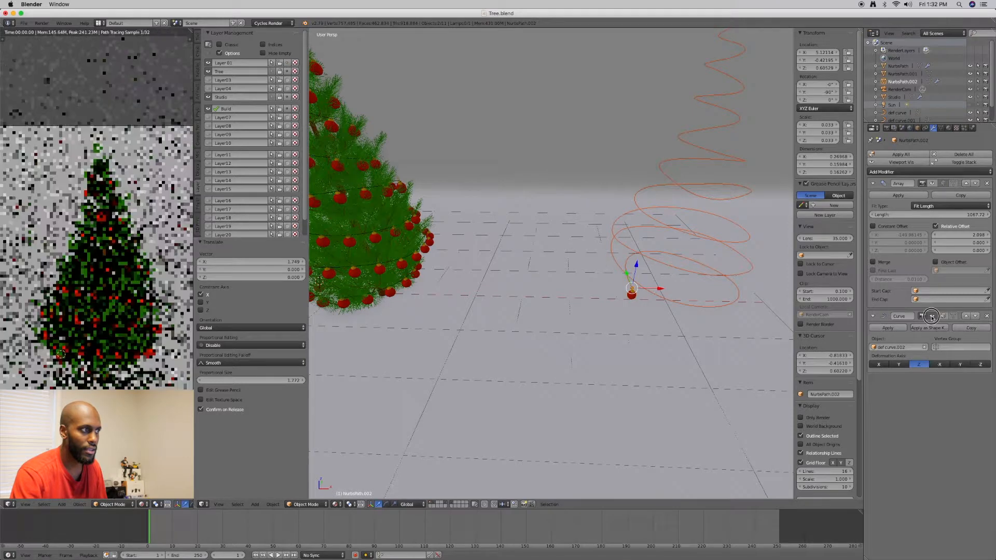
pyautogui.scroll(4, 678, 308)
pyautogui.moveTo(665, 307); pyautogui.dragTo(573, 290, button='middle')
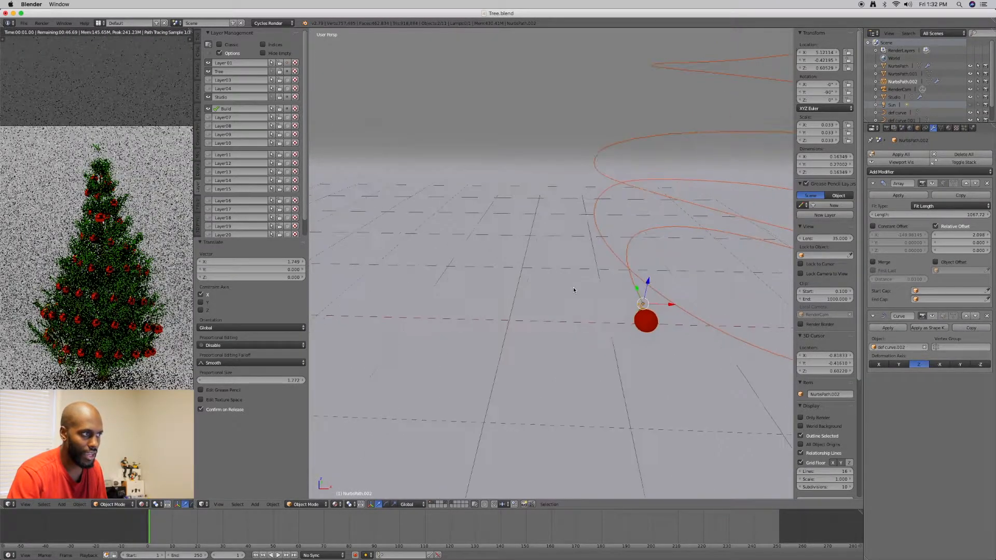
pyautogui.moveTo(677, 324); pyautogui.dragTo(619, 332, button='middle')
pyautogui.scroll(-4, 677, 296)
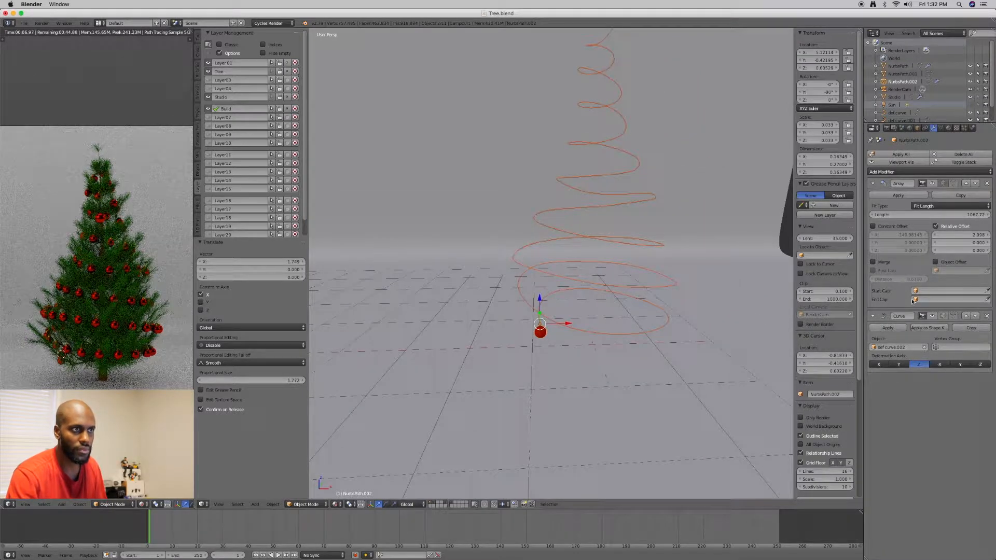
pyautogui.click(931, 316)
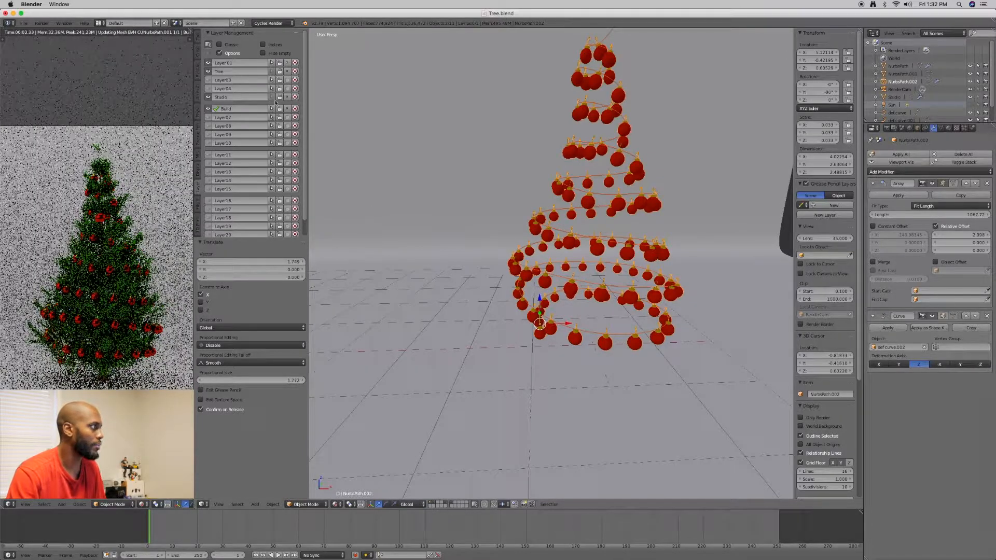
# Rename the first layer as Working
pyautogui.click(228, 62)
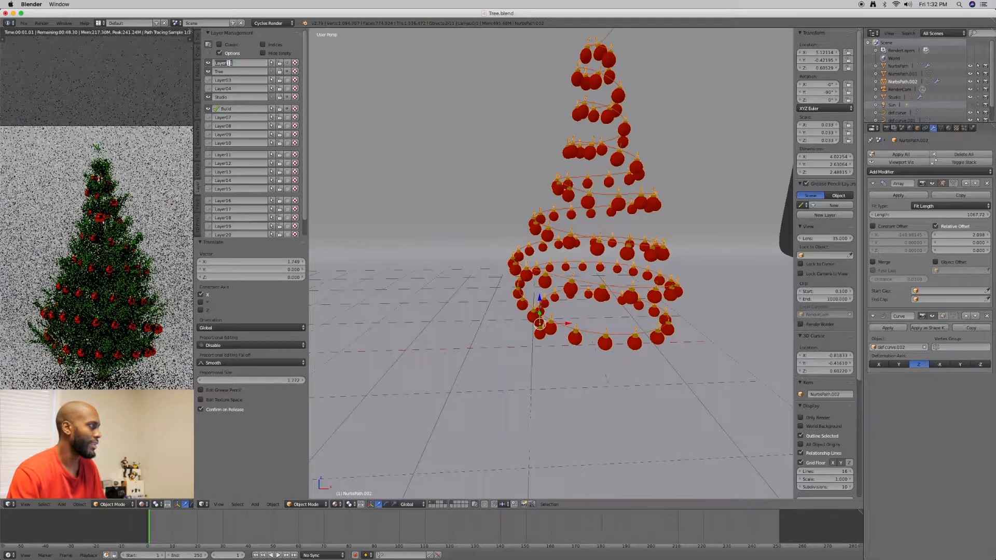
pyautogui.write('Wr')
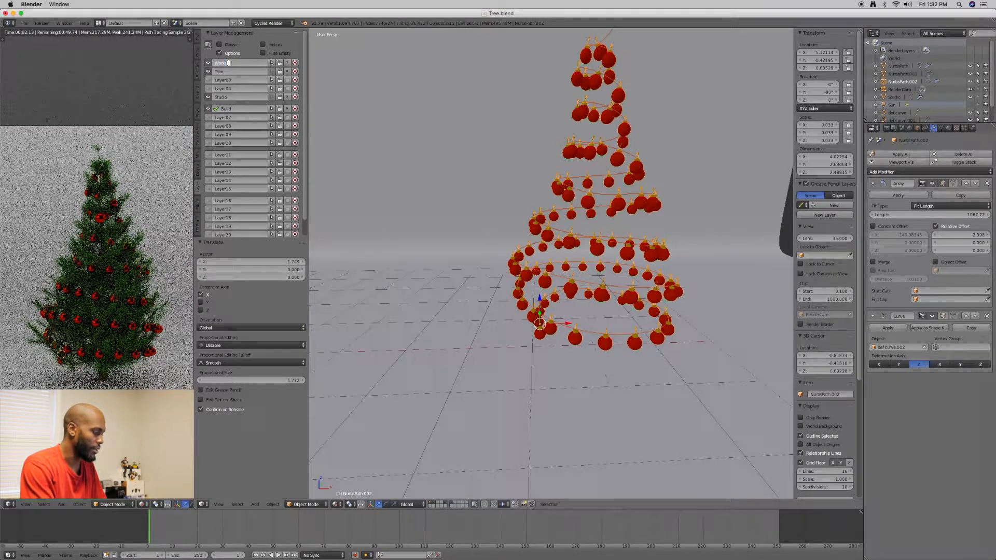
pyautogui.press('Return')
# Select the single large ornament beside the tree and enter Edit Mode on it
pyautogui.scroll(-4, 376, 142)
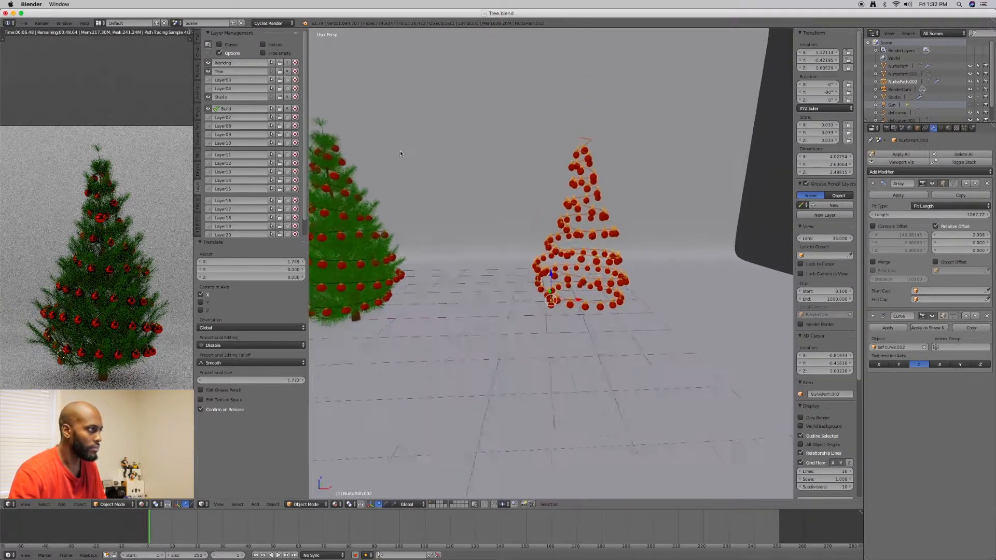
pyautogui.scroll(-3, 447, 152)
pyautogui.moveTo(446, 160)
pyautogui.mouseDown(button='middle')
pyautogui.moveTo(419, 218)
pyautogui.moveTo(451, 165)
pyautogui.mouseUp(button='middle')
pyautogui.keyDown('shift'); pyautogui.moveTo(415, 242); pyautogui.dragTo(470, 191, button='middle'); pyautogui.keyUp('shift')
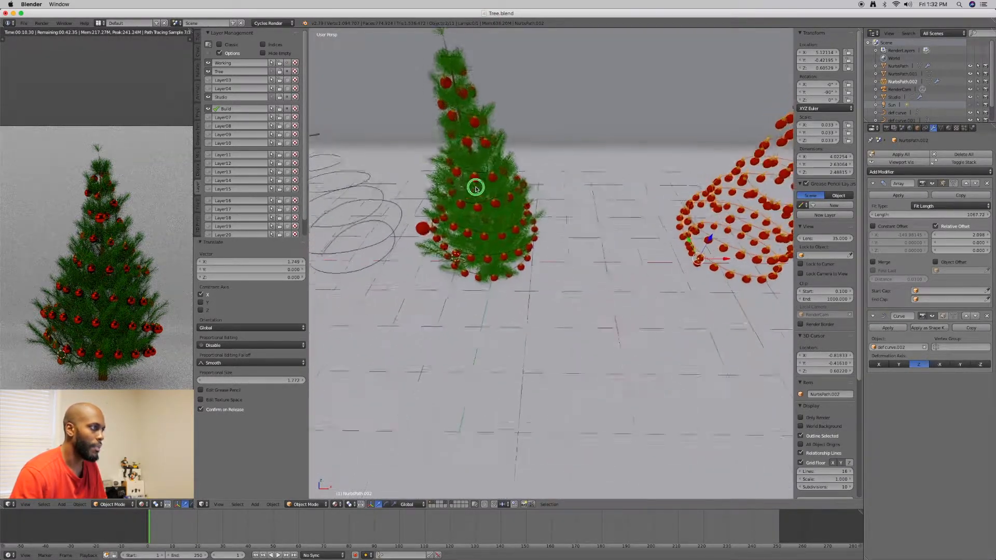
pyautogui.scroll(3, 470, 191)
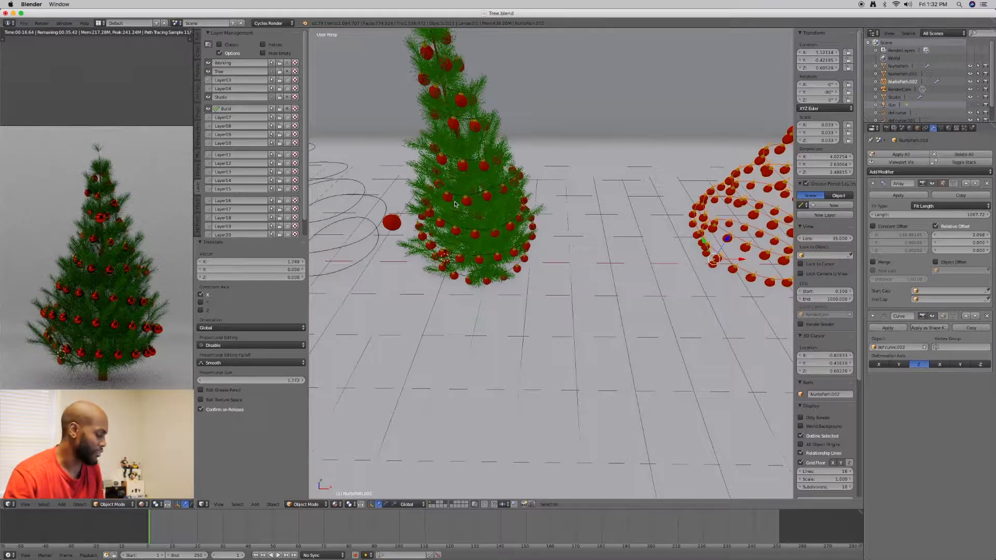
pyautogui.moveTo(386, 199); pyautogui.dragTo(449, 210, button='middle')
pyautogui.rightClick(449, 210)
pyautogui.press('Tab')
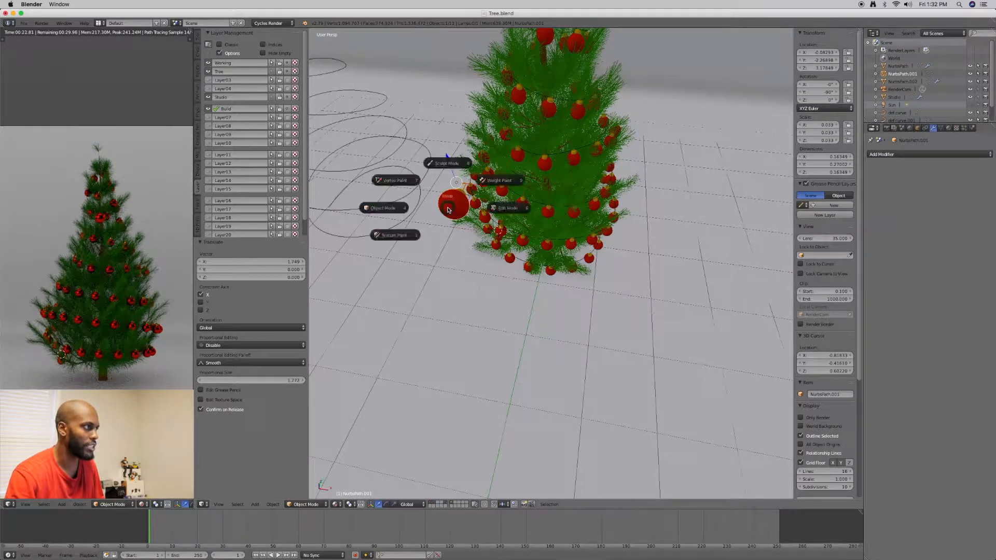
pyautogui.click(493, 208)
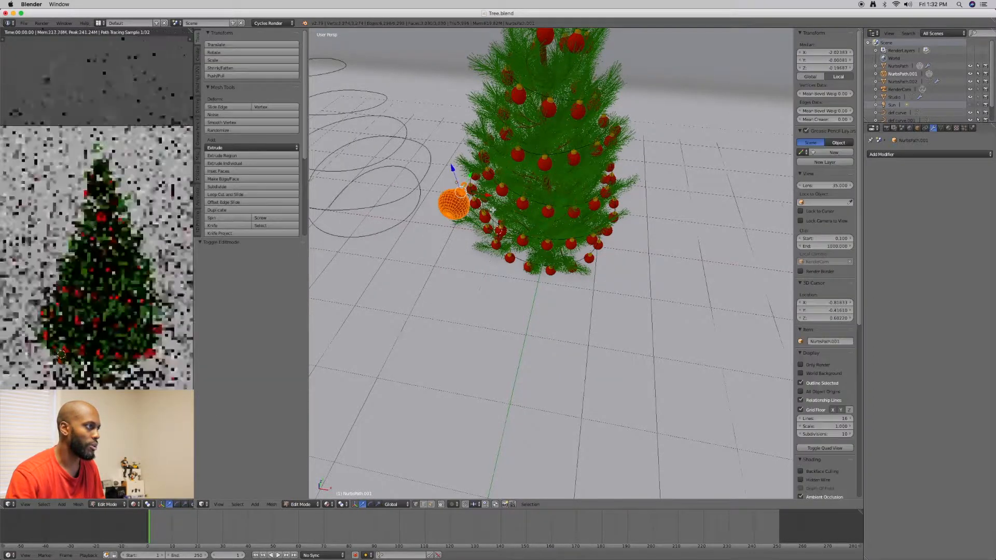
pyautogui.scroll(2, 493, 210)
pyautogui.keyDown('shift'); pyautogui.moveTo(481, 215); pyautogui.dragTo(549, 251, button='middle'); pyautogui.keyUp('shift')
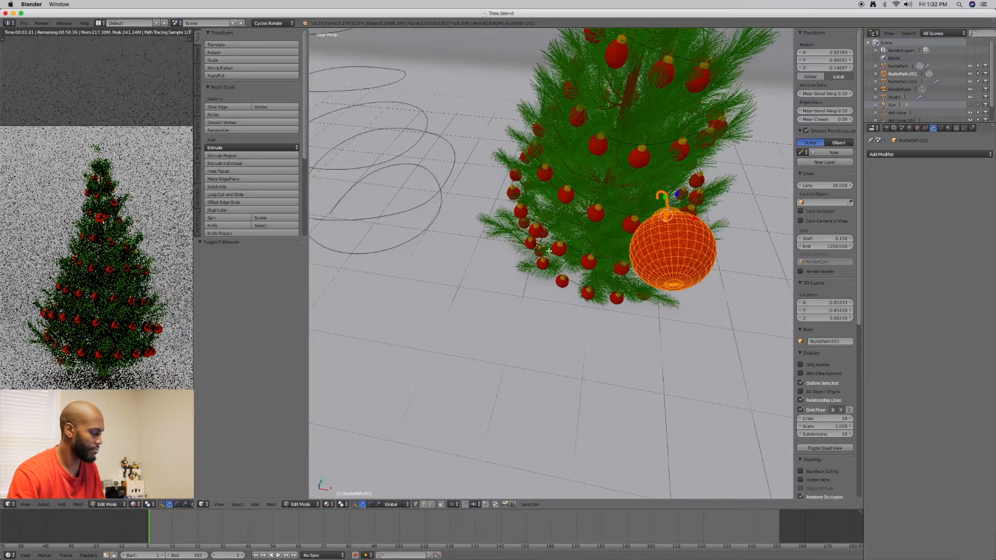
pyautogui.hotkey('ctrl', 'alt', 'q')
pyautogui.scroll(3, 462, 237)
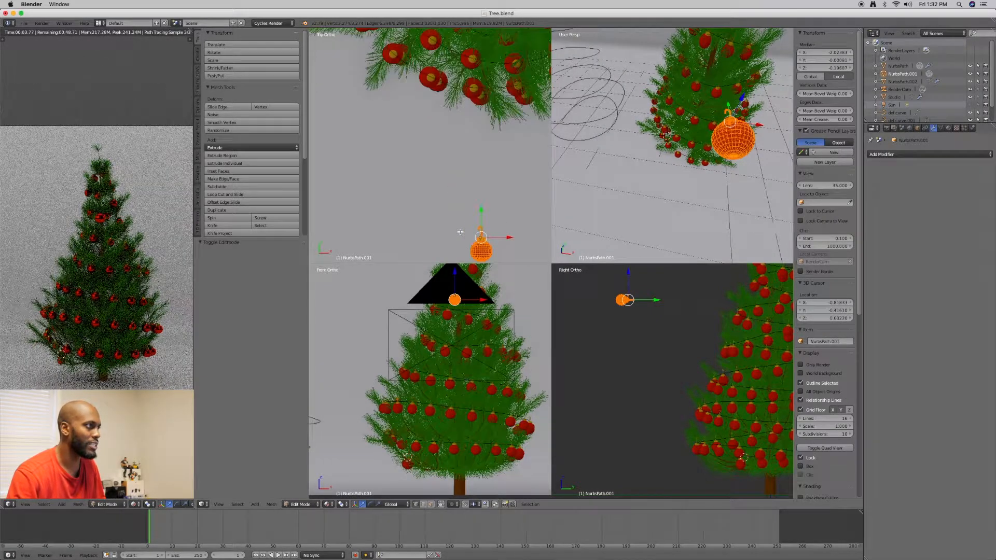
pyautogui.keyDown('shift'); pyautogui.moveTo(474, 229); pyautogui.dragTo(448, 186, button='middle'); pyautogui.keyUp('shift')
pyautogui.scroll(3, 455, 196)
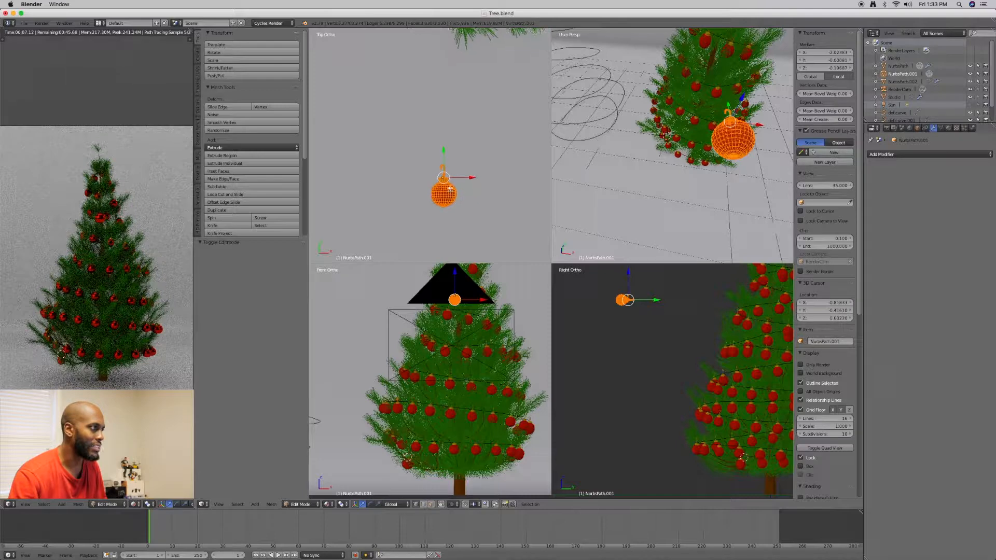
pyautogui.moveTo(466, 179)
pyautogui.keyDown('shift'); pyautogui.mouseDown(button='middle')
pyautogui.moveTo(453, 156)
pyautogui.moveTo(461, 163)
pyautogui.mouseUp(button='middle'); pyautogui.keyUp('shift')
pyautogui.scroll(2, 446, 178)
pyautogui.hotkey('ctrl', 'alt', 'q')
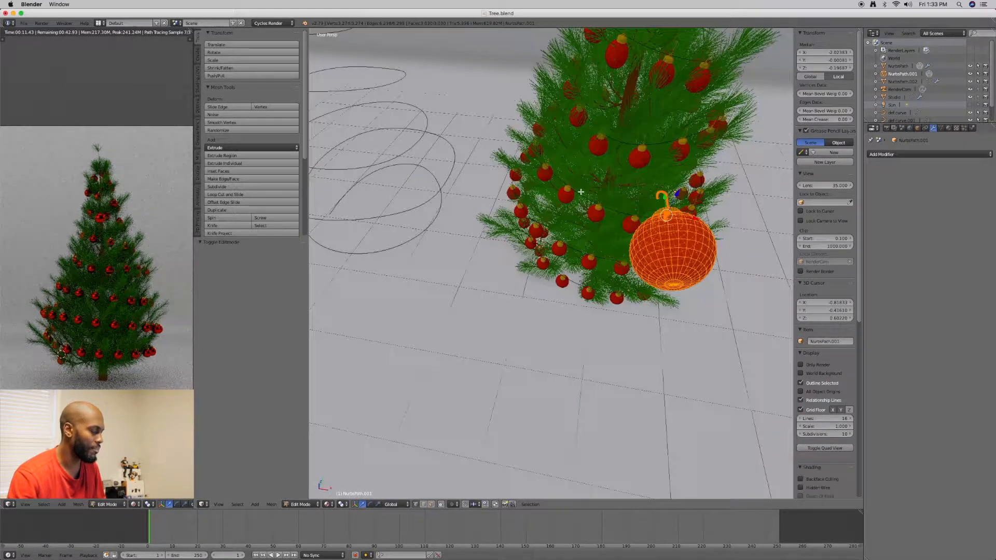
# Select only the vertices at the bottom tip of the single ornament from the top view
pyautogui.press('q')
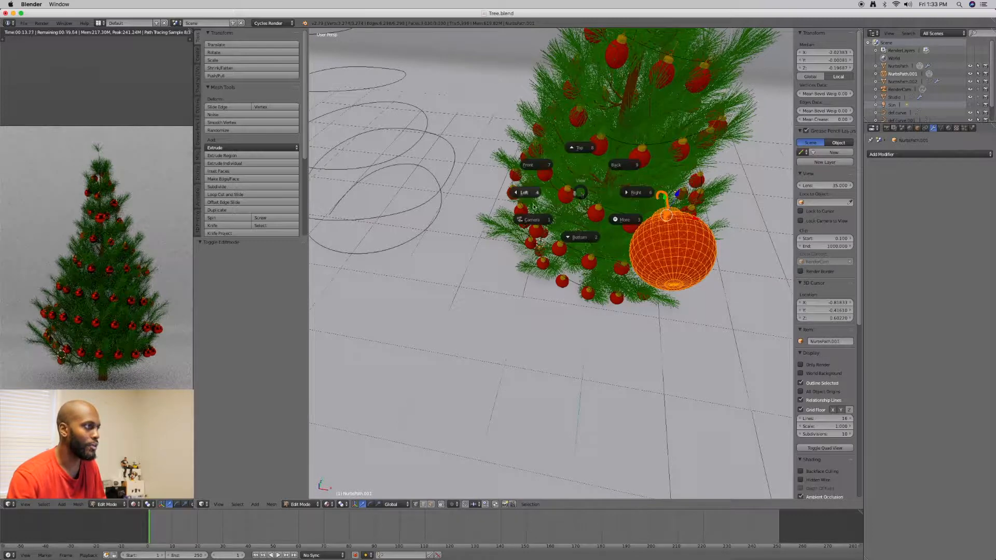
pyautogui.click(580, 148)
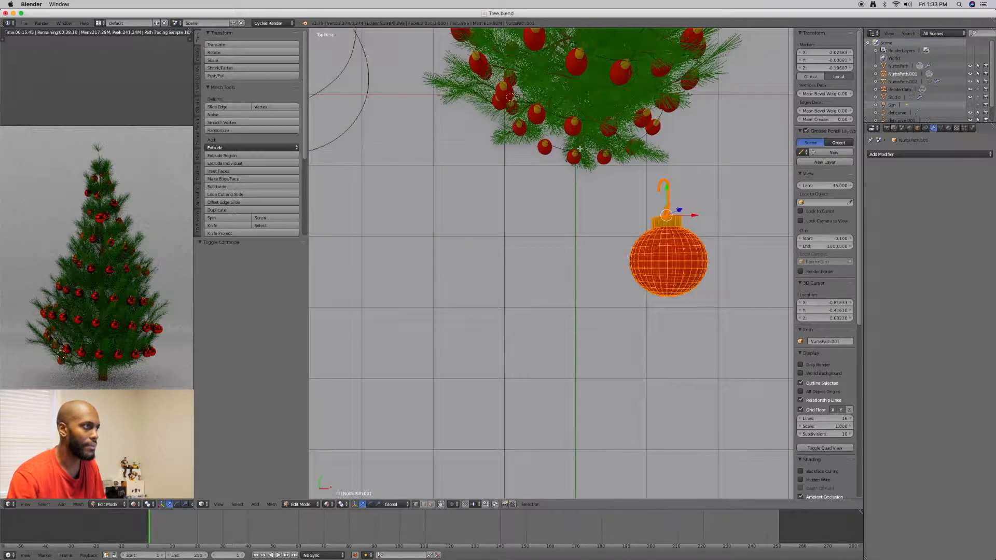
pyautogui.keyDown('shift'); pyautogui.moveTo(600, 201); pyautogui.dragTo(535, 192, button='middle'); pyautogui.keyUp('shift')
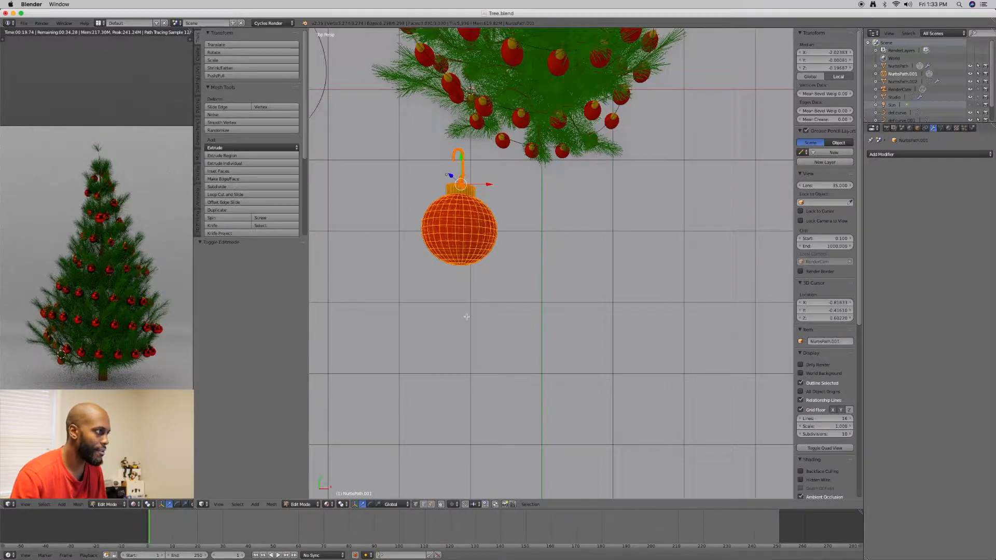
pyautogui.scroll(5, 466, 319)
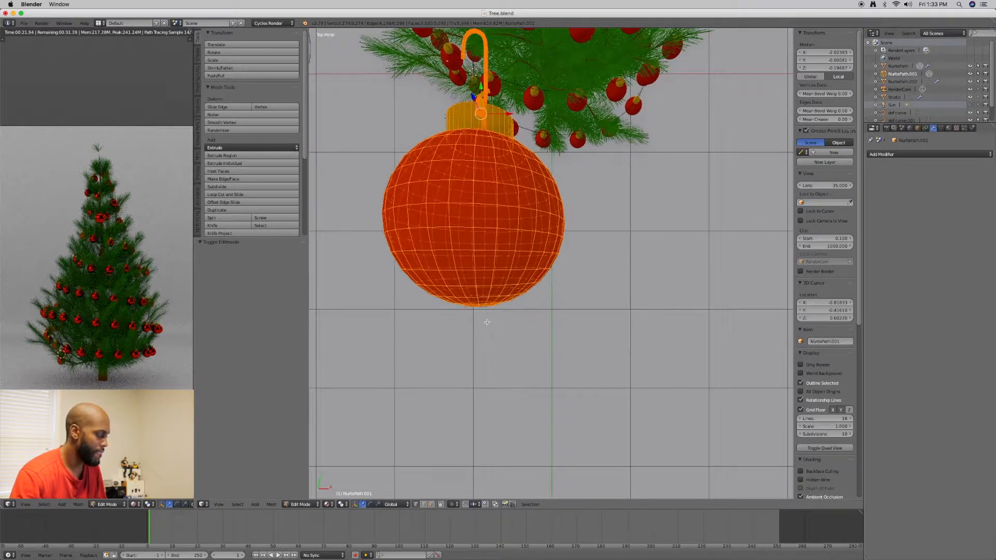
pyautogui.keyDown('shift'); pyautogui.moveTo(472, 313); pyautogui.dragTo(438, 288, button='middle'); pyautogui.keyUp('shift')
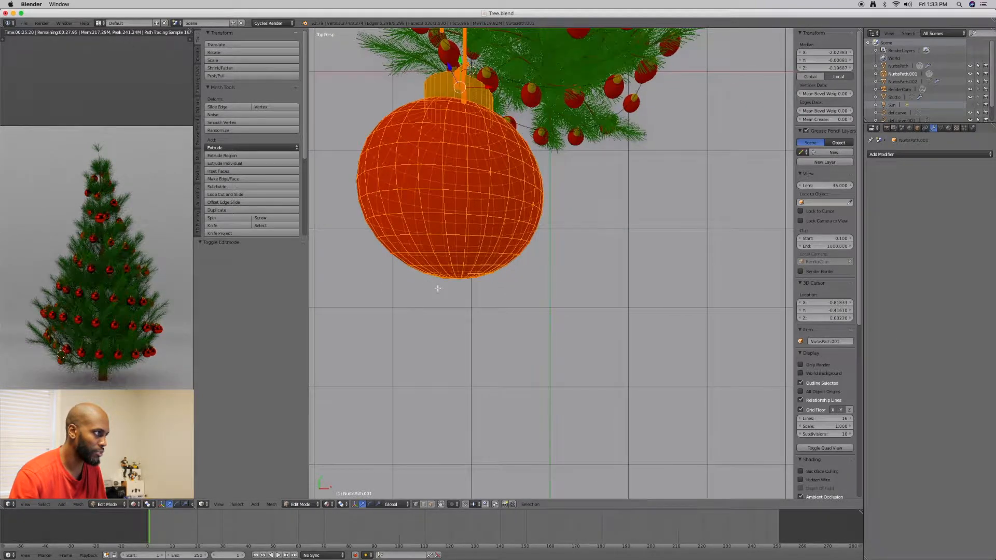
pyautogui.press('a')
pyautogui.press('b')
pyautogui.moveTo(419, 269); pyautogui.dragTo(498, 290)
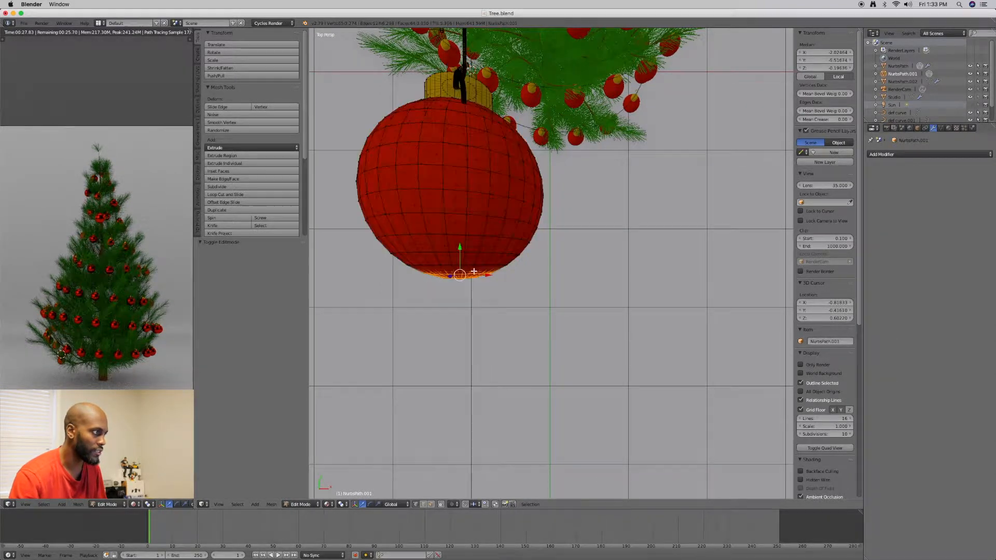
pyautogui.hotkey('ctrl', 'Tab')
pyautogui.click(466, 264)
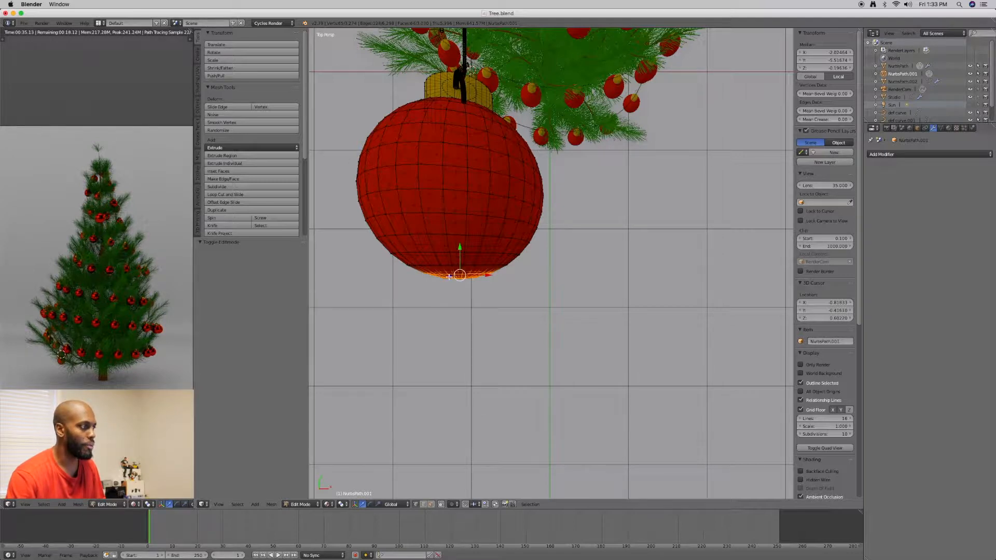
# Set proportional editing to Connected for the ornament mesh
pyautogui.click(452, 504)
pyautogui.click(460, 470)
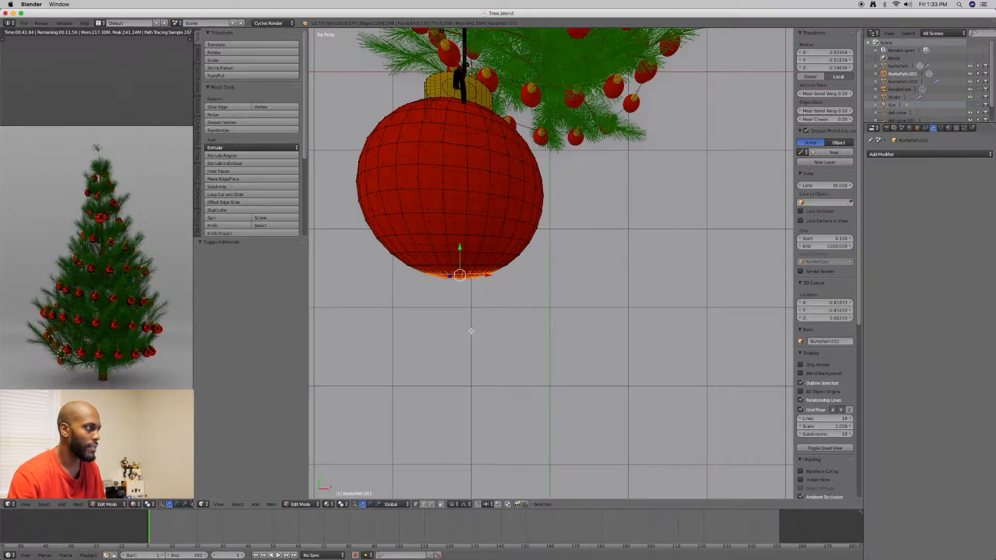
pyautogui.scroll(-10, 471, 331)
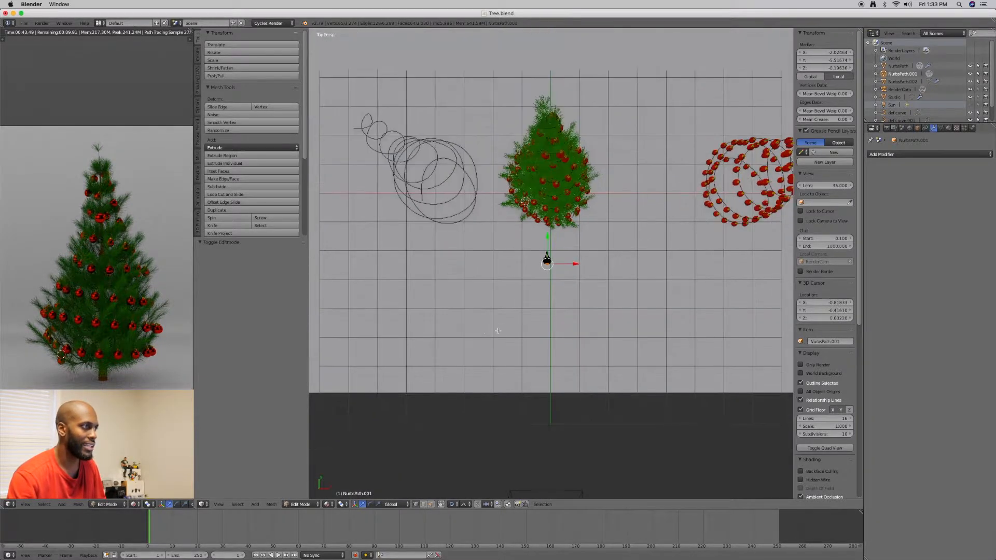
pyautogui.keyDown('shift'); pyautogui.moveTo(547, 240); pyautogui.dragTo(529, 240, button='middle'); pyautogui.keyUp('shift')
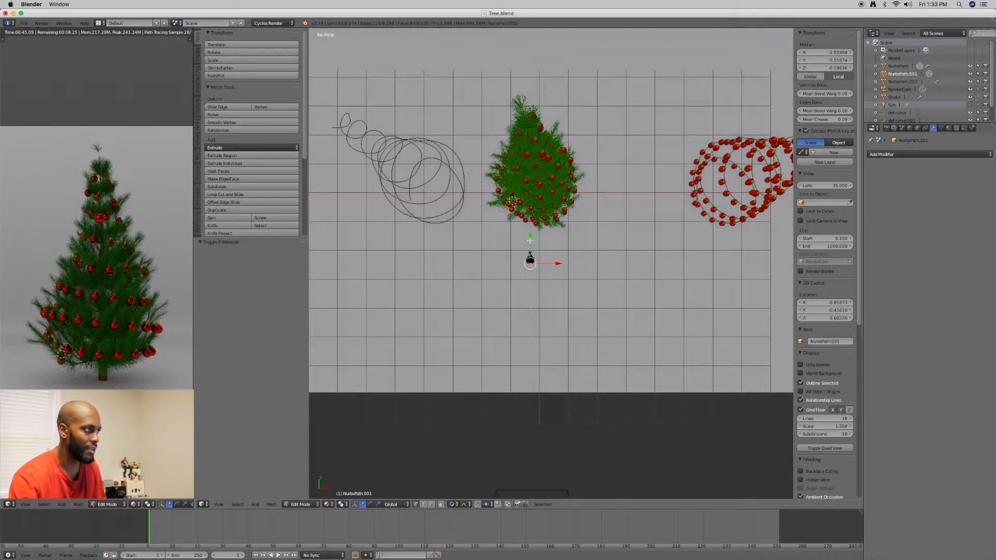
# Move the tip vertices along Y by about -0.018, shrinking the proportional editing size to about 0.11
pyautogui.press('c')
pyautogui.press('g')
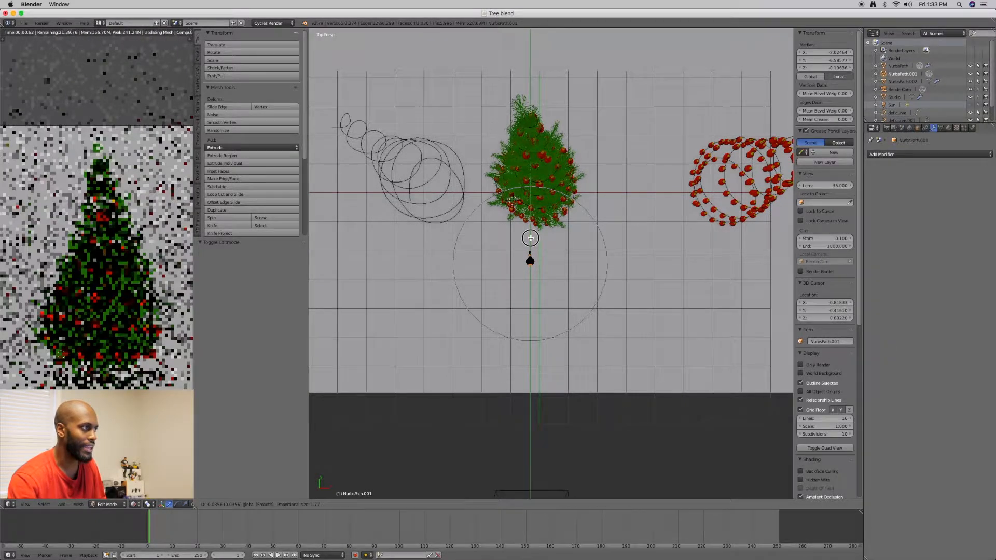
pyautogui.scroll(-2, 531, 238)
pyautogui.scroll(-1, 531, 238)
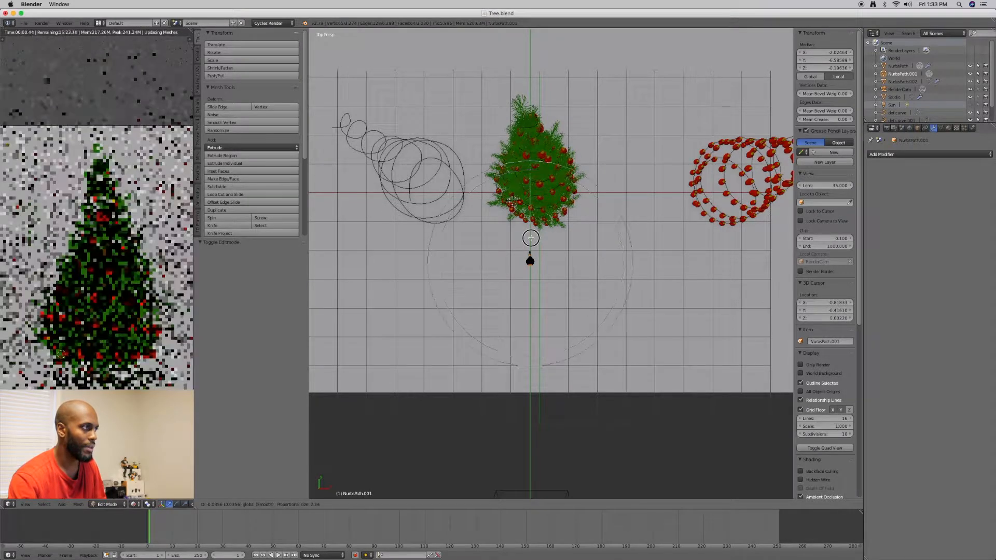
pyautogui.scroll(2, 530, 238)
pyautogui.scroll(4, 531, 238)
pyautogui.scroll(3, 532, 237)
pyautogui.scroll(3, 532, 237)
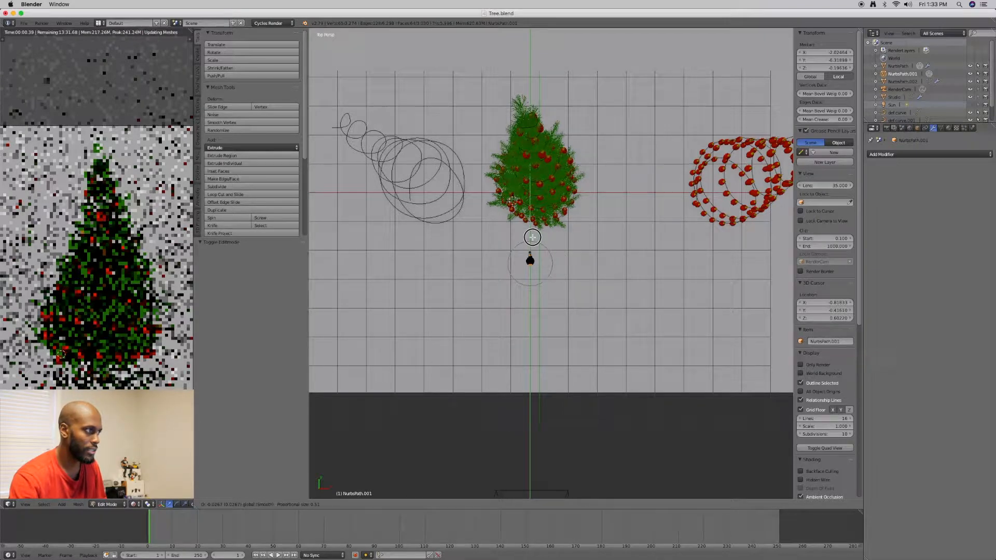
pyautogui.scroll(3, 532, 237)
pyautogui.scroll(3, 532, 237)
pyautogui.scroll(6, 533, 237)
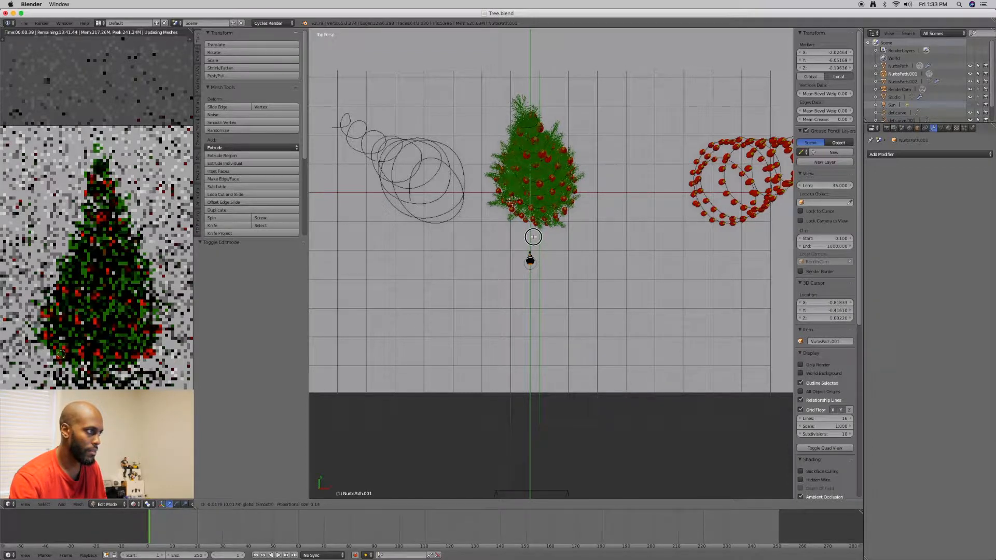
pyautogui.scroll(2, 533, 237)
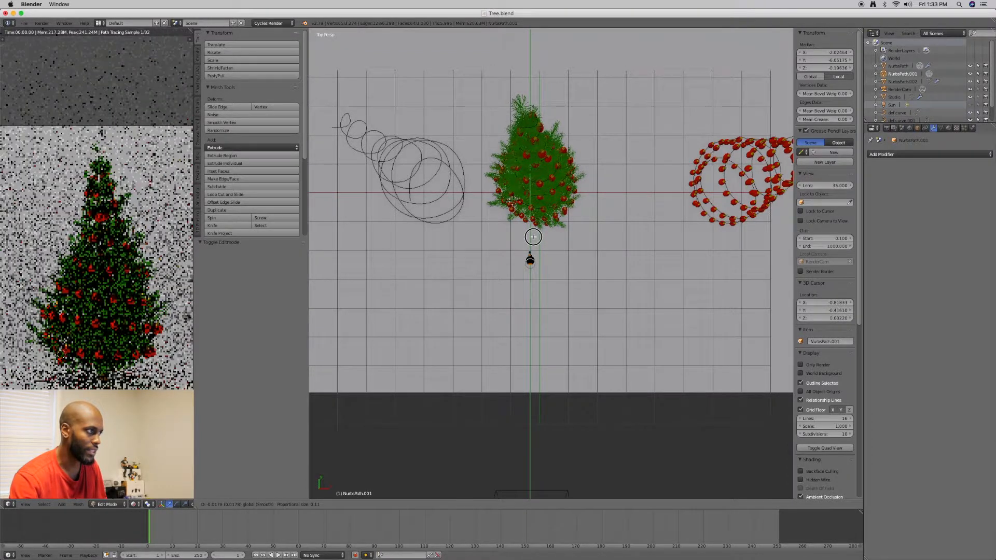
pyautogui.click(533, 237)
# Stretch the ornament's tip along Y by about another -0.059 with connected proportional editing, and check the ornaments on the tree
pyautogui.scroll(15, 533, 238)
pyautogui.scroll(-5, 536, 239)
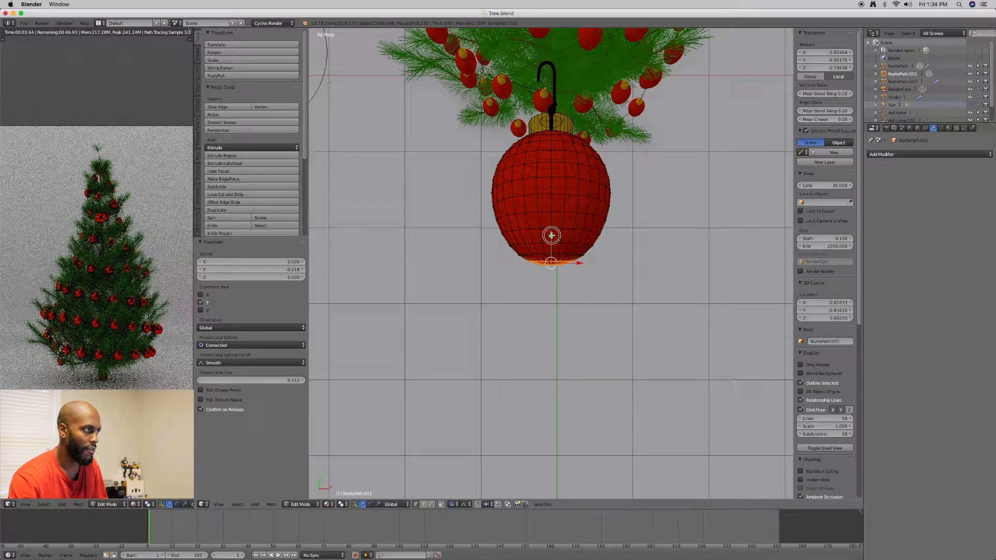
pyautogui.press('g')
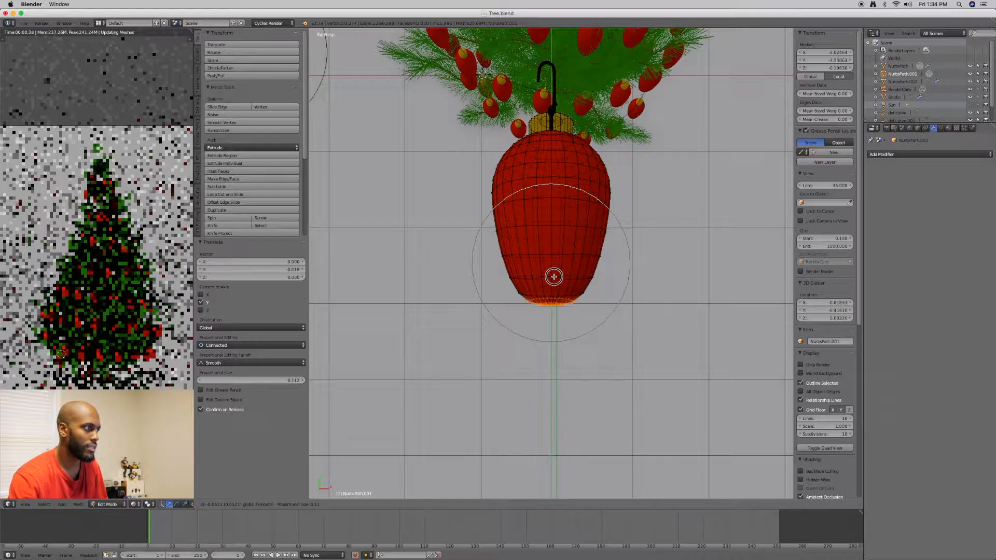
pyautogui.click(540, 289)
pyautogui.moveTo(540, 290); pyautogui.dragTo(539, 231, button='middle')
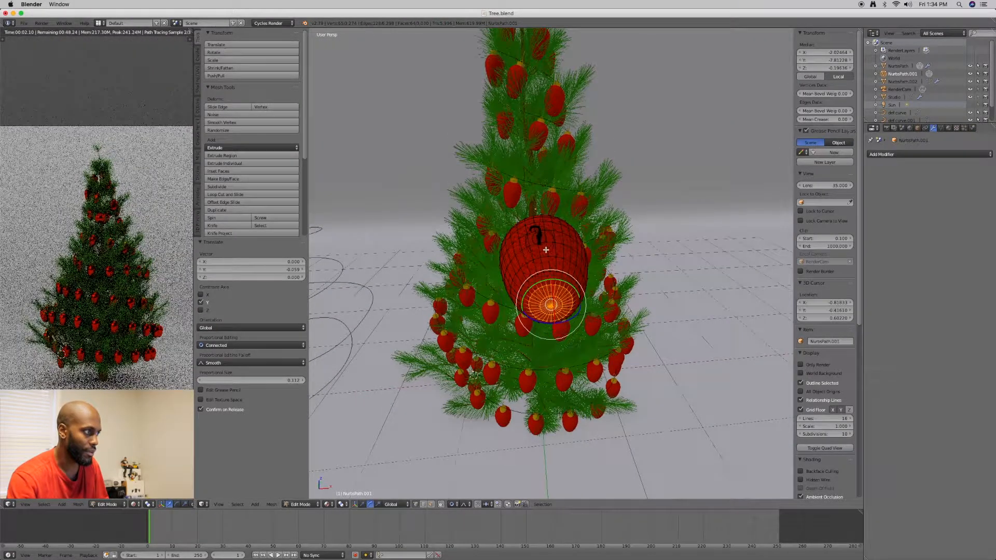
# Scale the ornament's tip vertices by about 0.675 and move them along Y by about -0.024 with connected proportional editing
pyautogui.press('s')
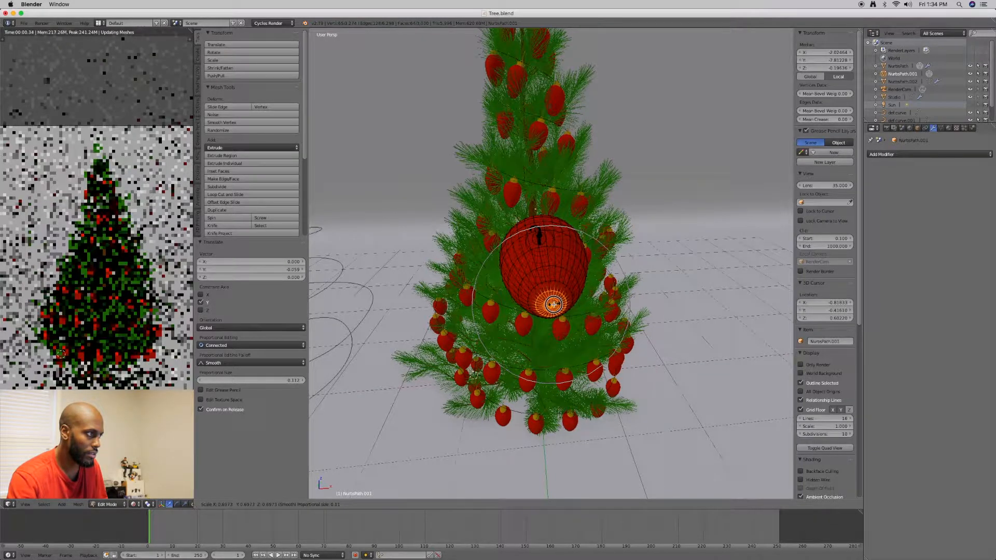
pyautogui.click(554, 304)
pyautogui.moveTo(554, 304); pyautogui.dragTo(577, 300, button='middle')
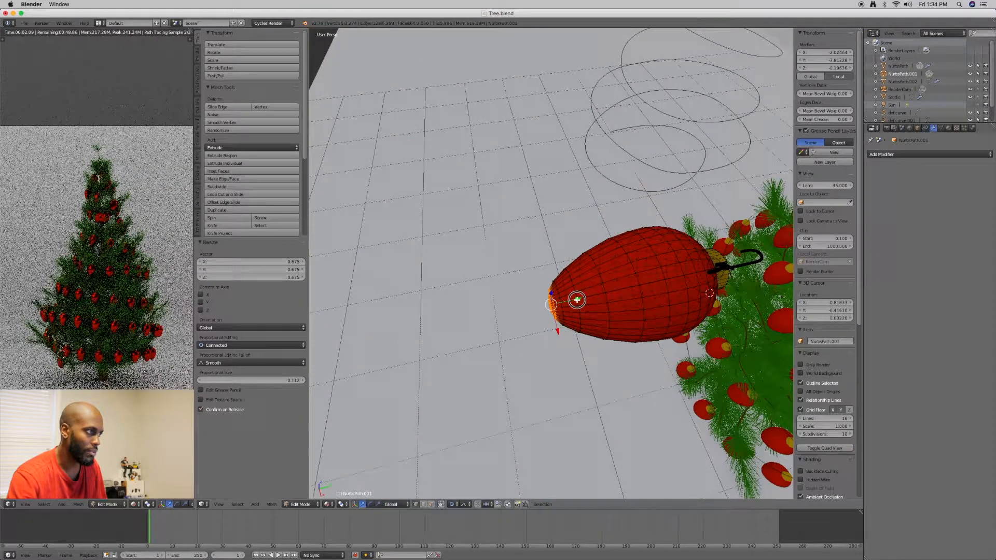
pyautogui.press('g')
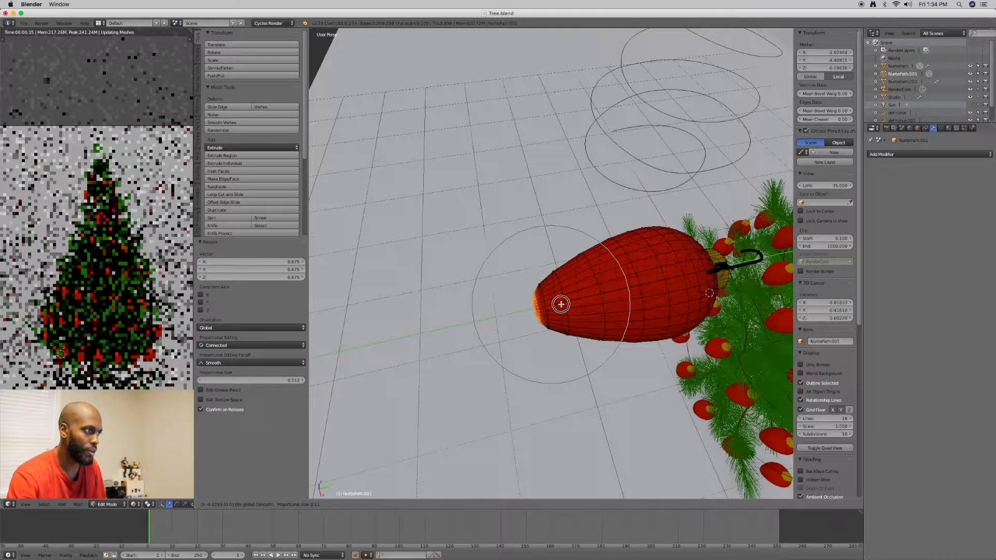
pyautogui.click(616, 279)
pyautogui.moveTo(616, 280); pyautogui.dragTo(561, 295, button='middle')
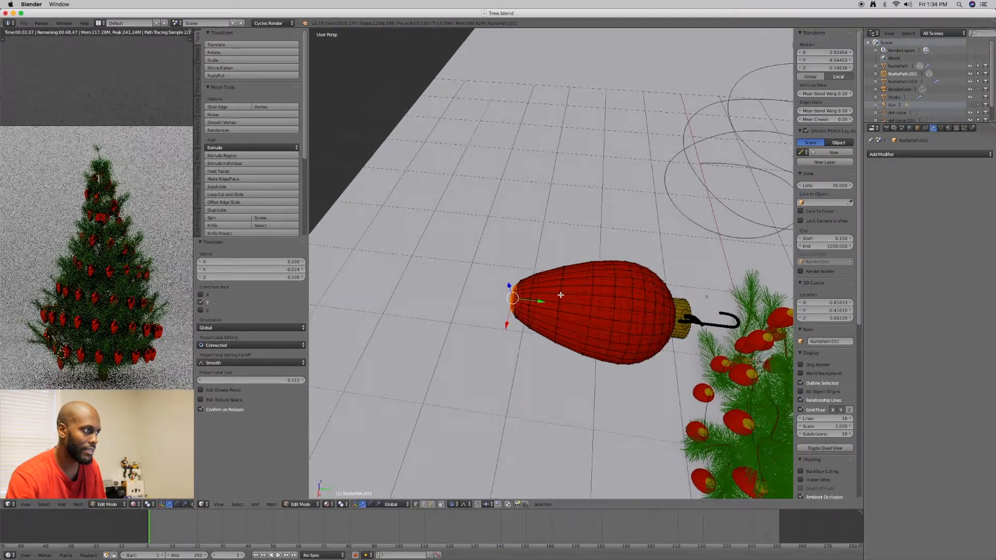
# Pull the ornament's tip back along Y by about 0.012 with the proportional editing size enlarged to about 0.16
pyautogui.moveTo(543, 301); pyautogui.dragTo(554, 303)
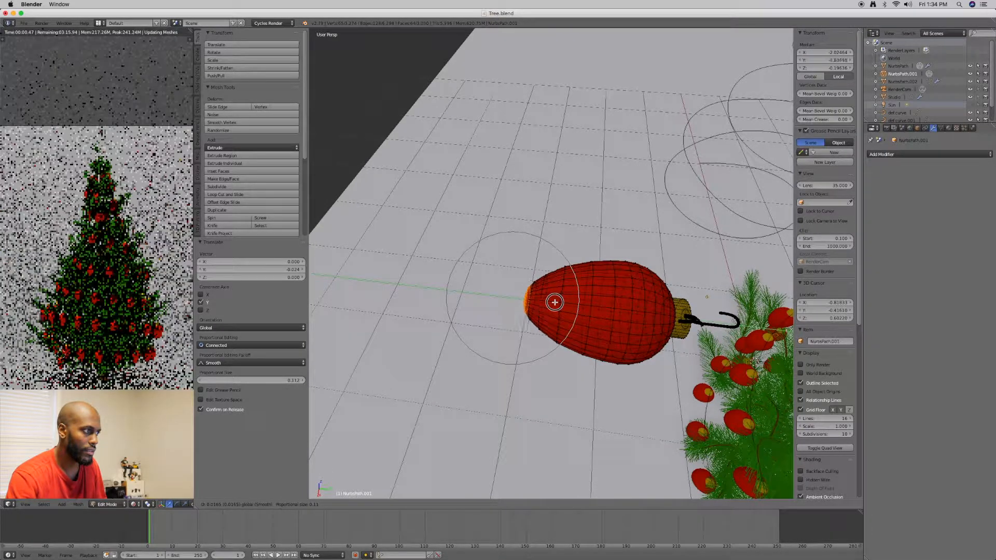
pyautogui.scroll(-1, 555, 302)
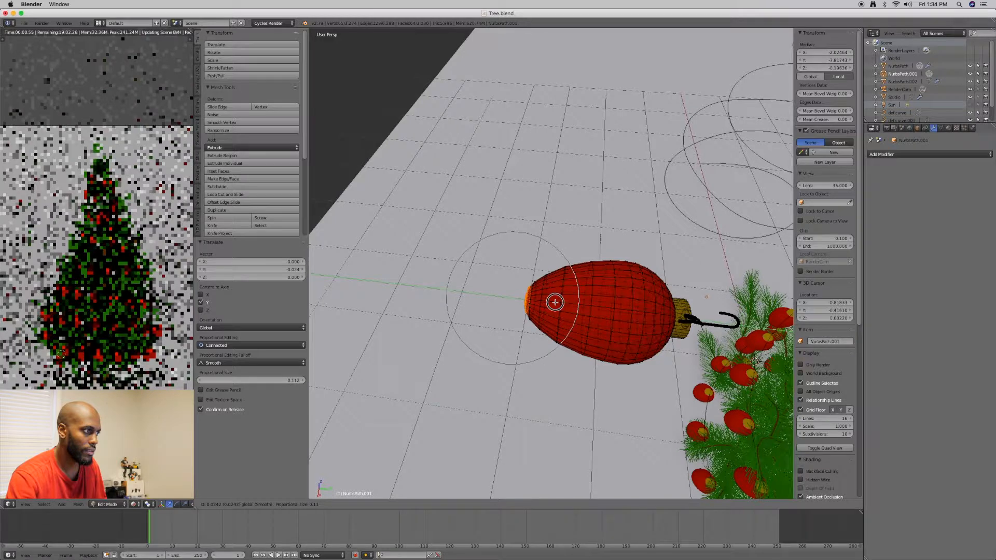
pyautogui.scroll(-3, 554, 302)
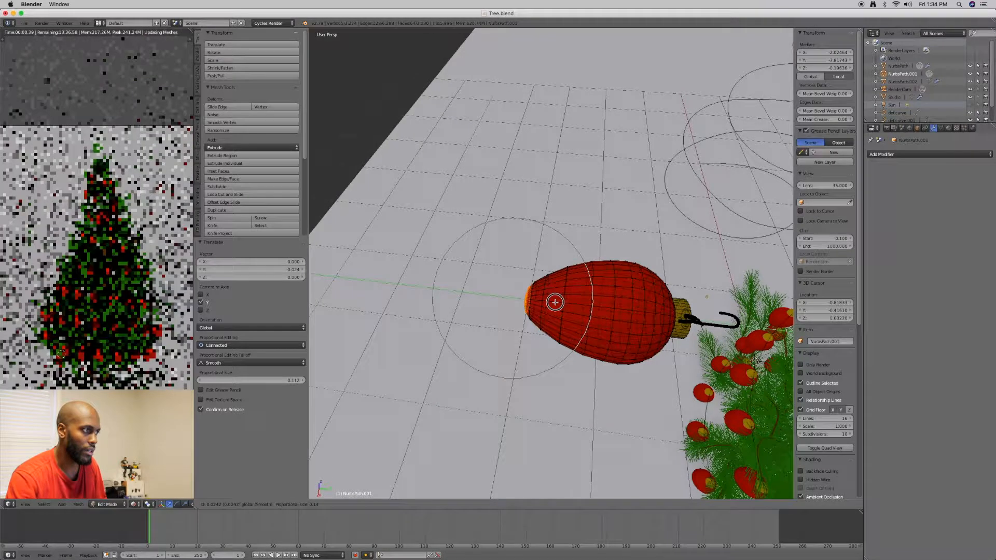
pyautogui.scroll(-2, 555, 302)
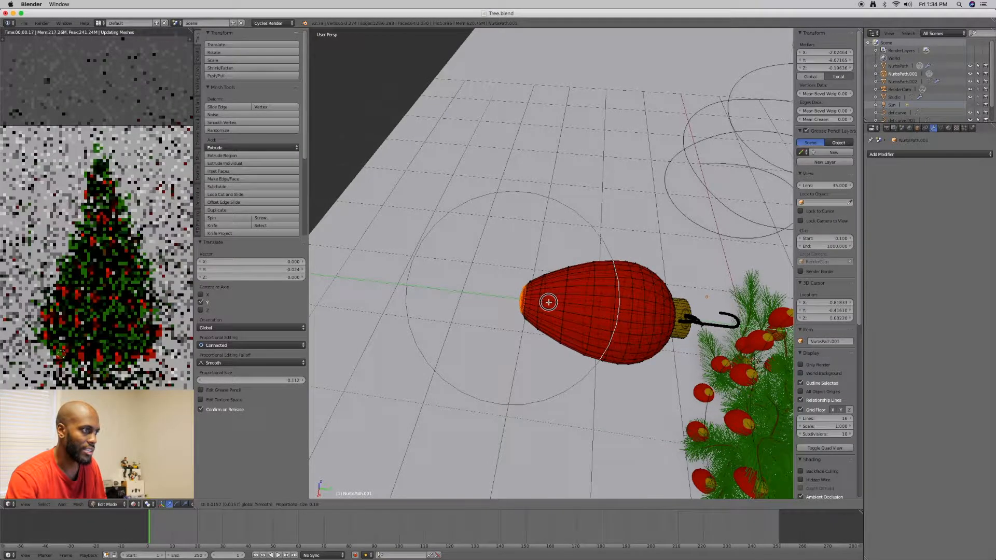
pyautogui.click(548, 302)
pyautogui.moveTo(547, 302); pyautogui.dragTo(562, 336, button='middle')
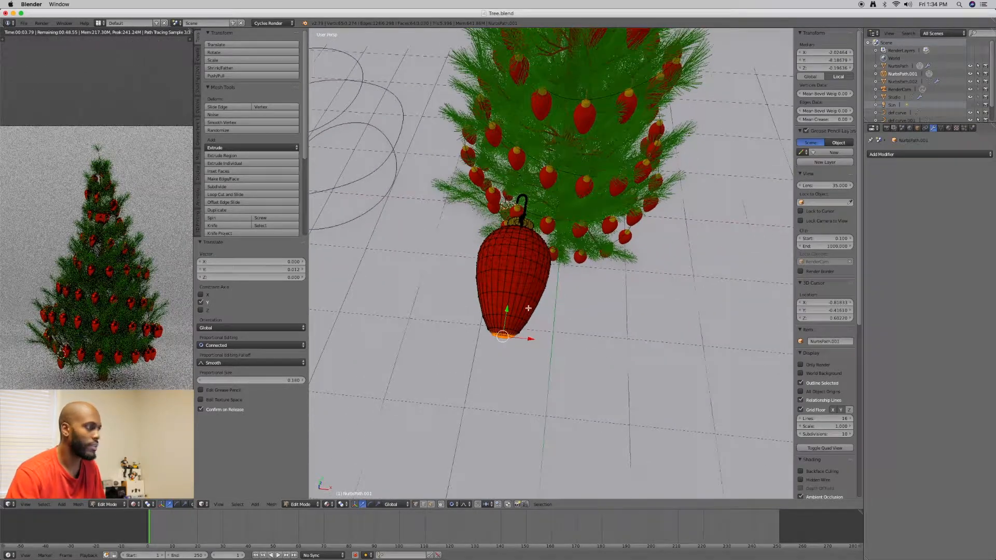
# Delete the vertices of the hook on the single ornament's cap, selecting them as linked geometry in Edit Mode
pyautogui.press('Tab')
pyautogui.click(482, 309)
pyautogui.moveTo(483, 309); pyautogui.dragTo(566, 314, button='middle')
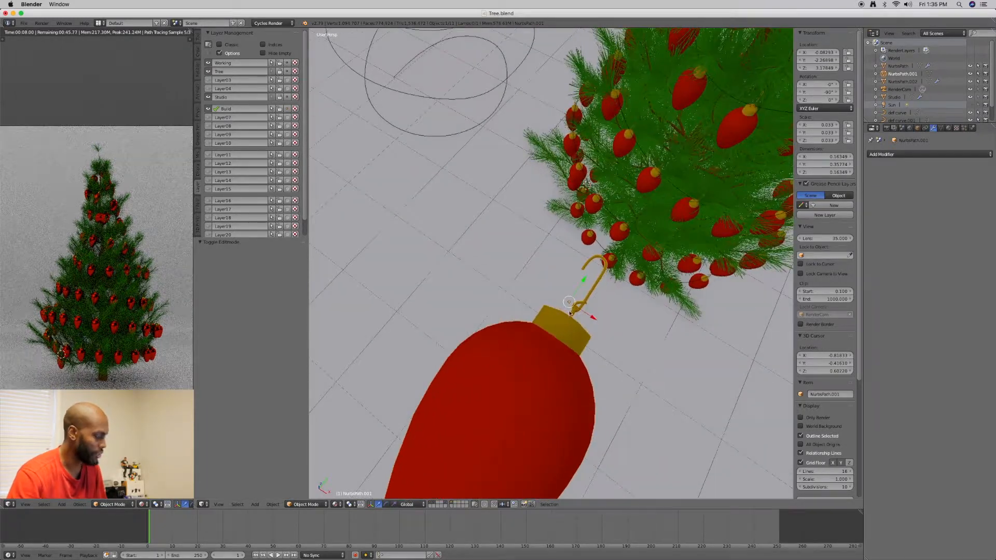
pyautogui.hotkey('ctrl', 'Tab')
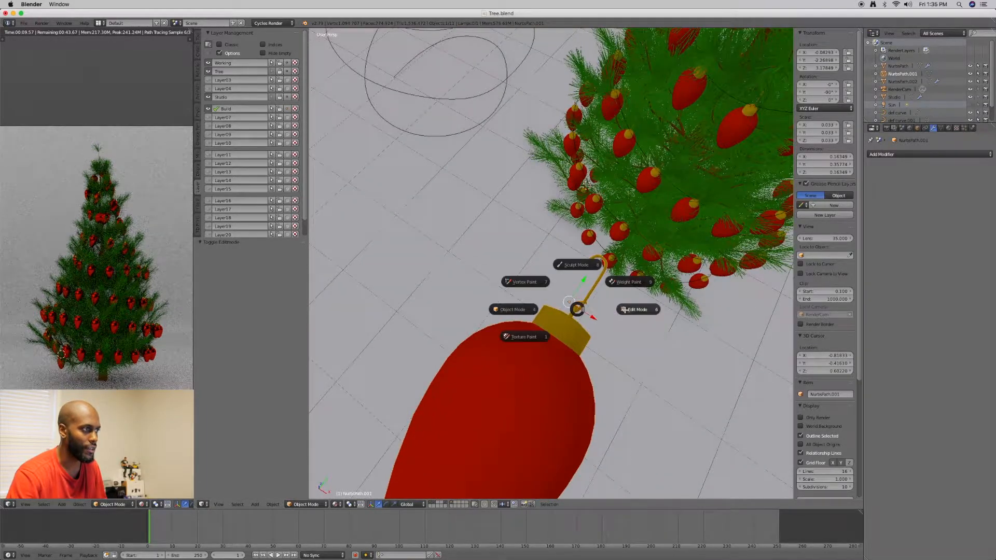
pyautogui.click(624, 309)
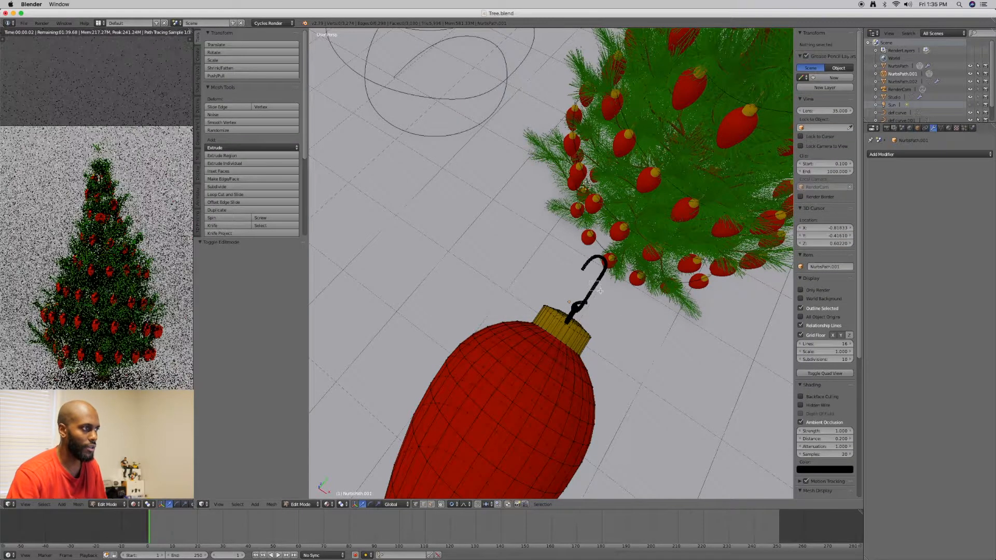
pyautogui.rightClick(600, 291)
pyautogui.press('l')
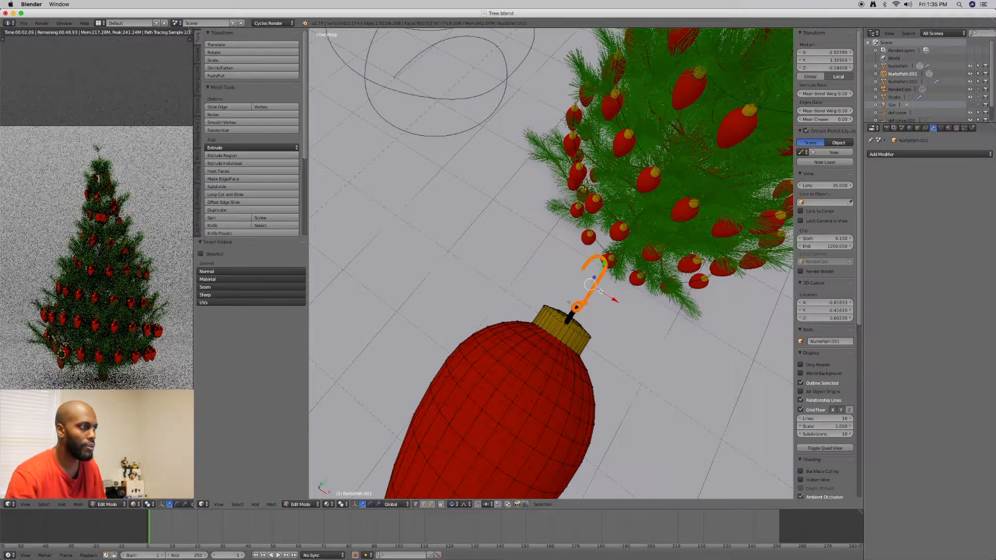
pyautogui.press('x')
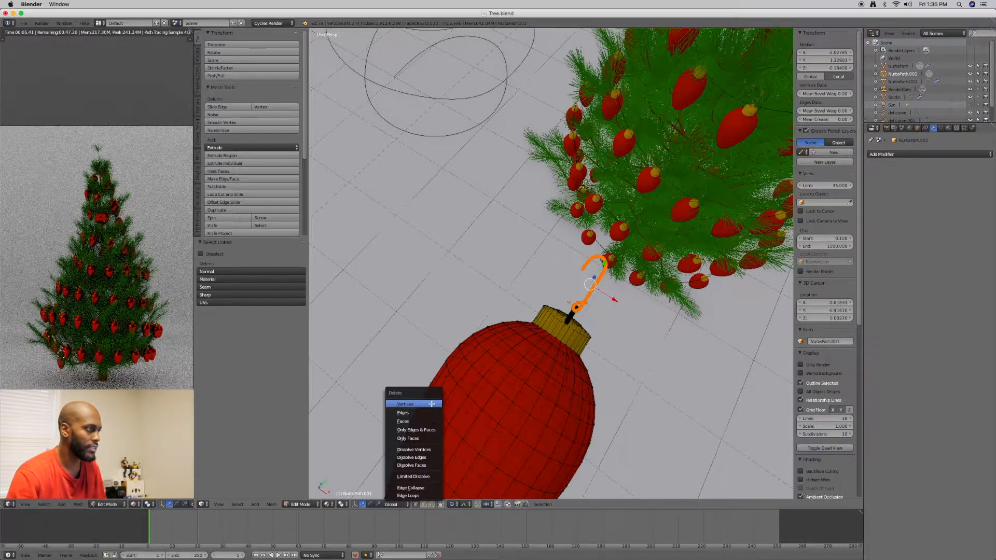
pyautogui.click(432, 403)
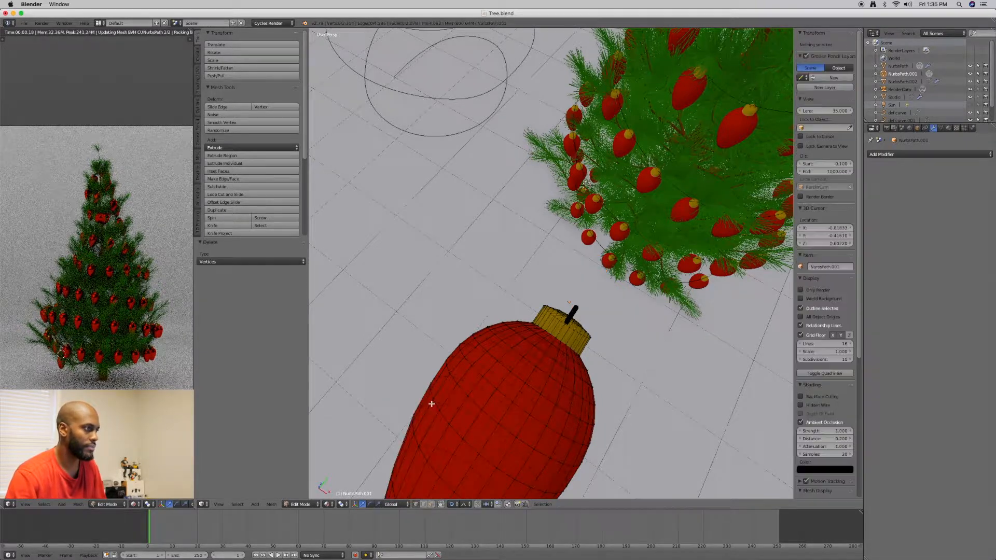
# Select all geometry linked to a vertex on the ornament's red body, and try linked selection again from another vertex
pyautogui.moveTo(484, 389)
pyautogui.mouseDown(button='middle')
pyautogui.moveTo(483, 378)
pyautogui.moveTo(468, 400)
pyautogui.moveTo(490, 402)
pyautogui.mouseUp(button='middle')
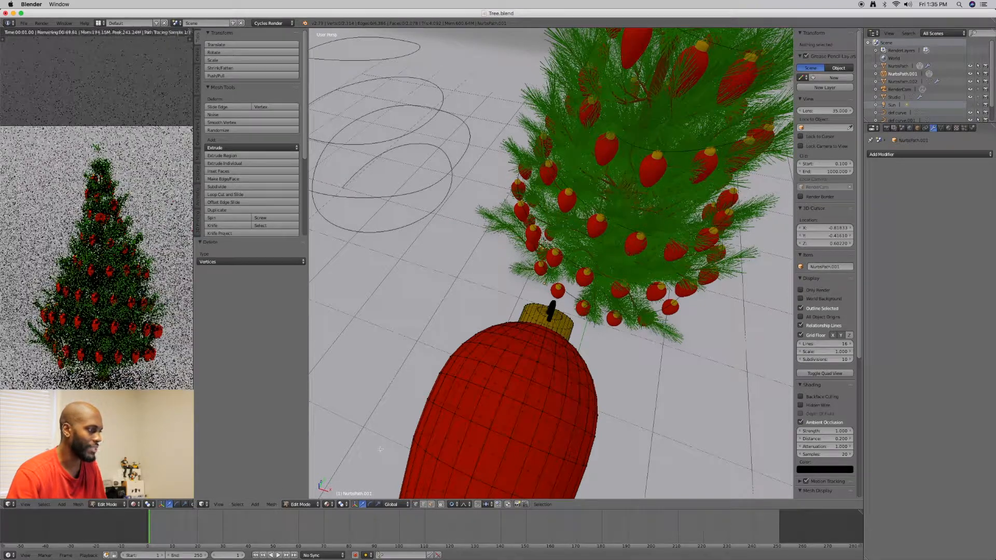
pyautogui.rightClick(473, 416)
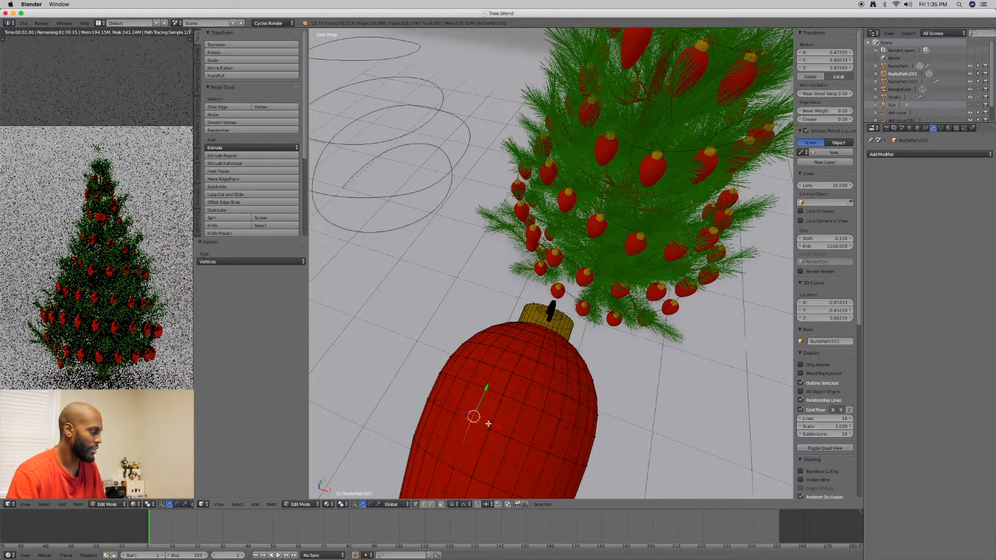
pyautogui.click(238, 504)
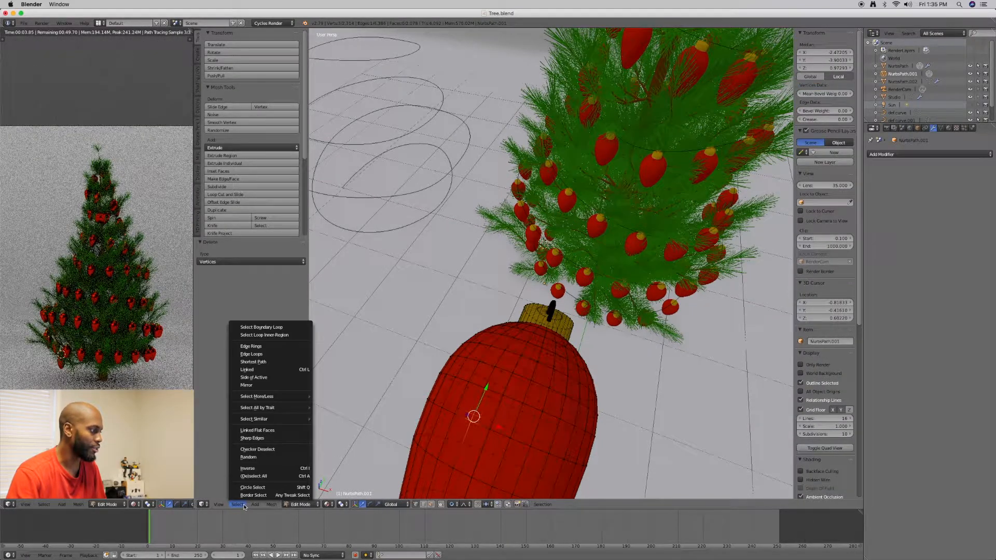
pyautogui.click(258, 370)
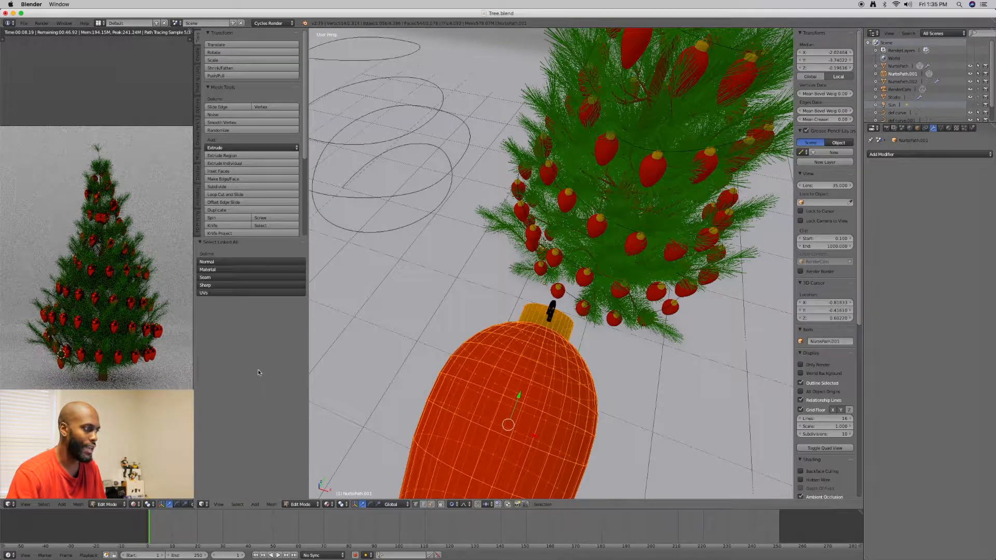
pyautogui.rightClick(436, 399)
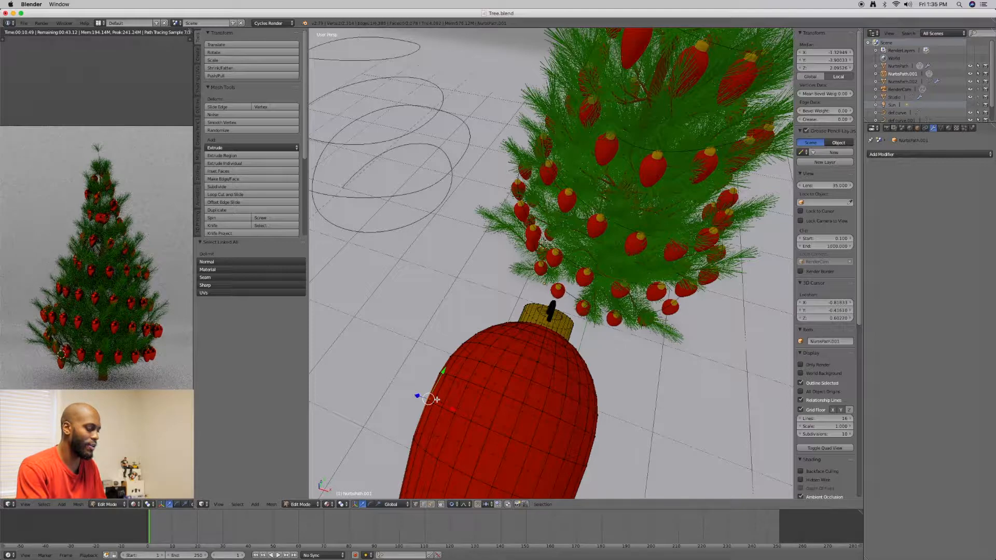
pyautogui.press('l')
pyautogui.rightClick(437, 399)
pyautogui.moveTo(519, 380); pyautogui.dragTo(452, 358, button='middle')
pyautogui.press('Tab')
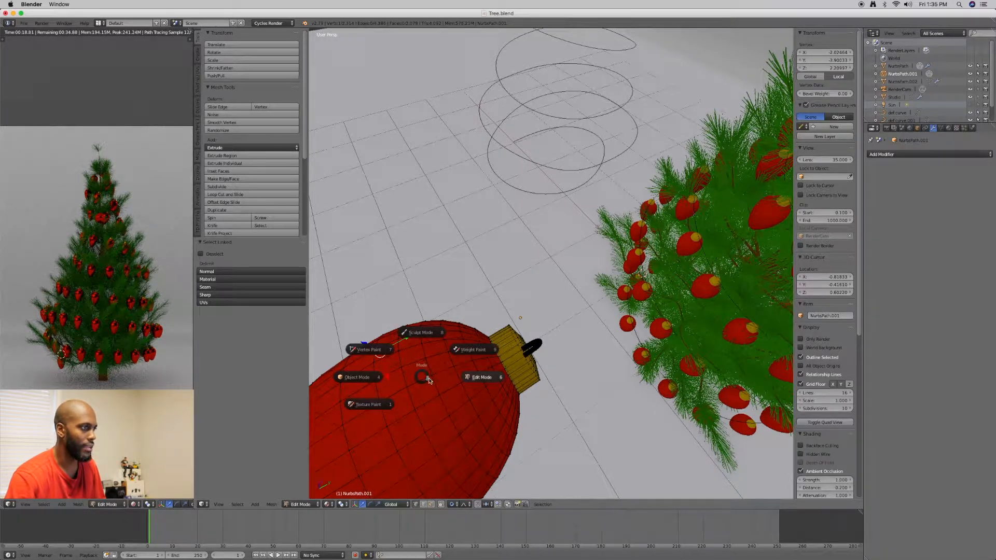
pyautogui.click(422, 377)
pyautogui.moveTo(645, 373); pyautogui.dragTo(595, 373, button='middle')
pyautogui.scroll(-4, 634, 334)
pyautogui.moveTo(604, 423); pyautogui.dragTo(549, 373, button='middle')
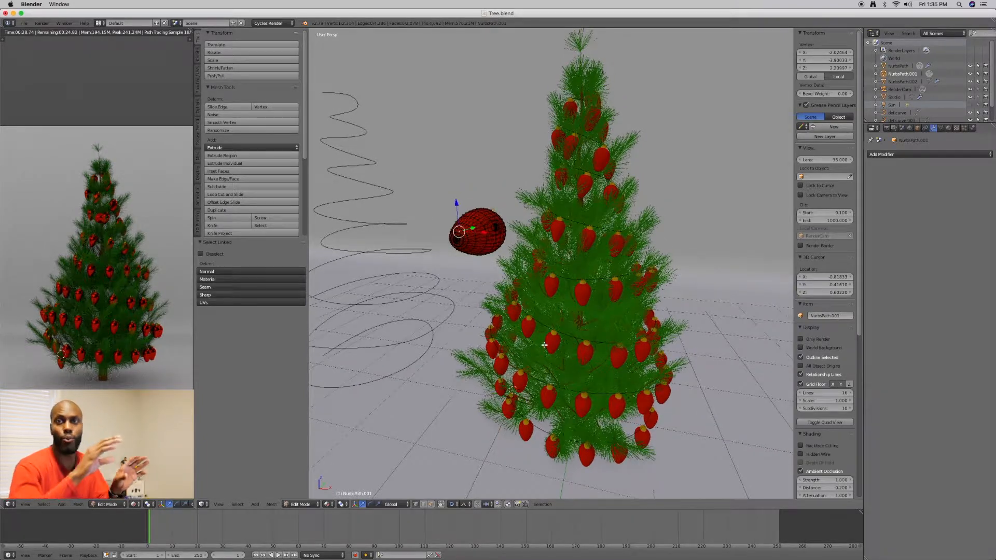
# Select the entire single ornament mesh and rotate it 90 degrees about the global Z axis
pyautogui.moveTo(482, 294); pyautogui.dragTo(441, 304, button='middle')
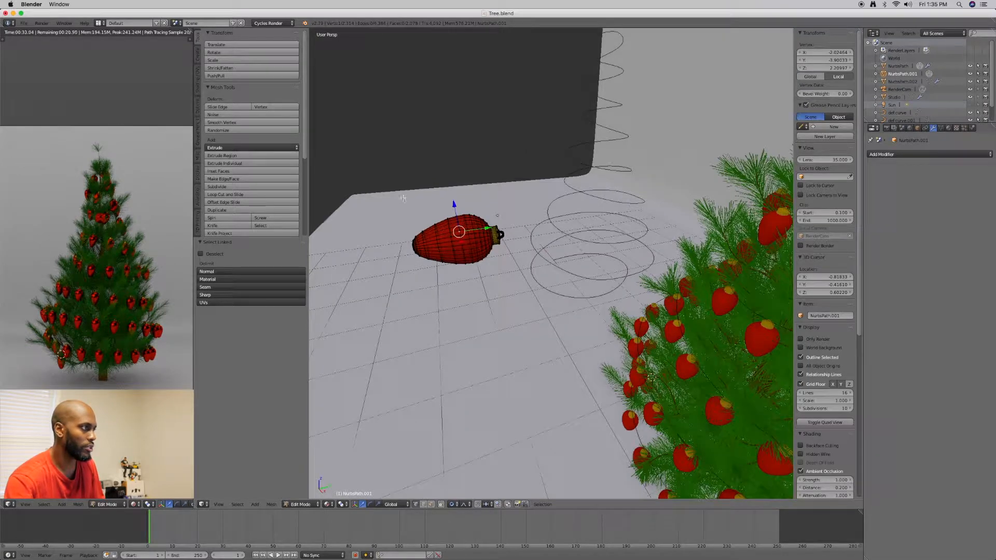
pyautogui.press('a')
pyautogui.press('a')
pyautogui.press('e')
pyautogui.hotkey('ctrl', 'alt', 's')
pyautogui.press('t')
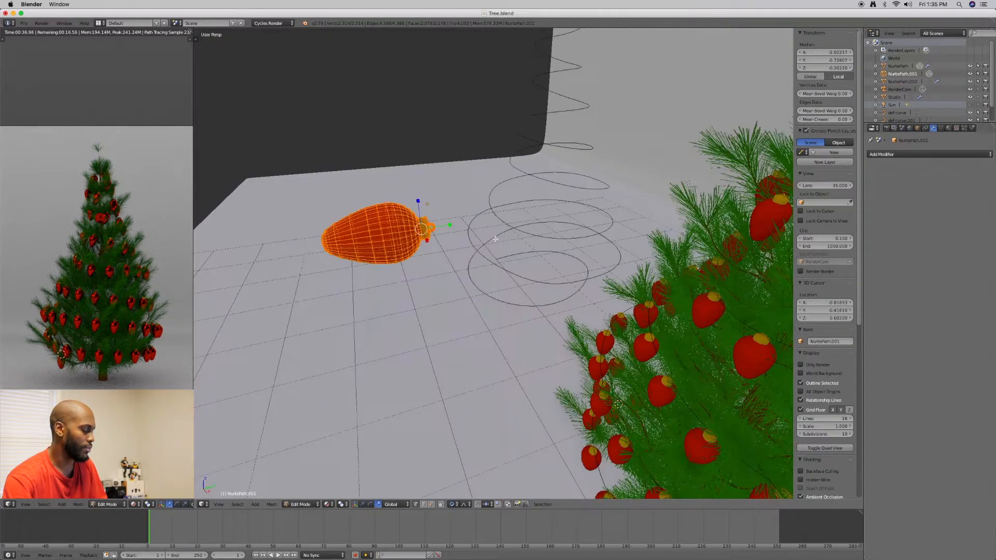
pyautogui.press('t')
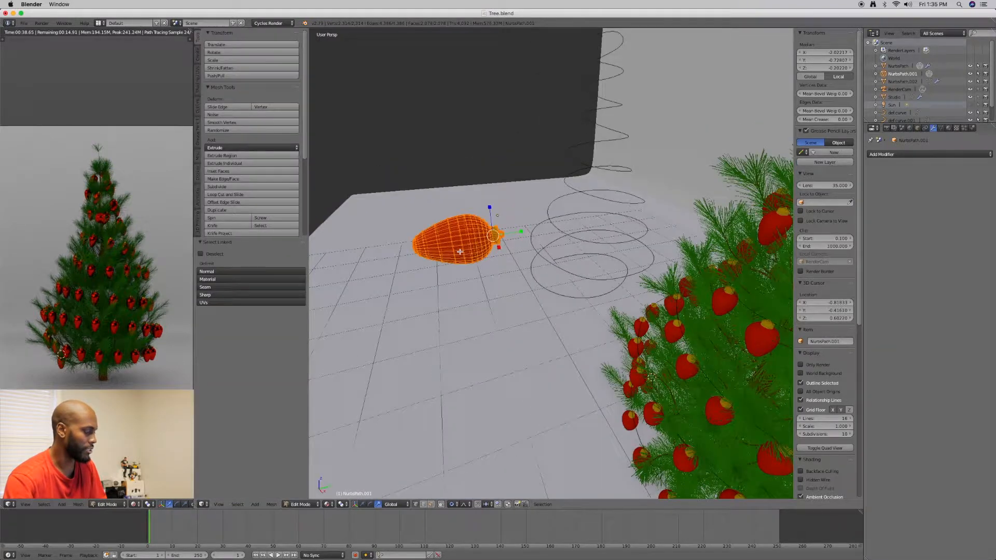
pyautogui.hotkey('ctrl', 'alt', 'r')
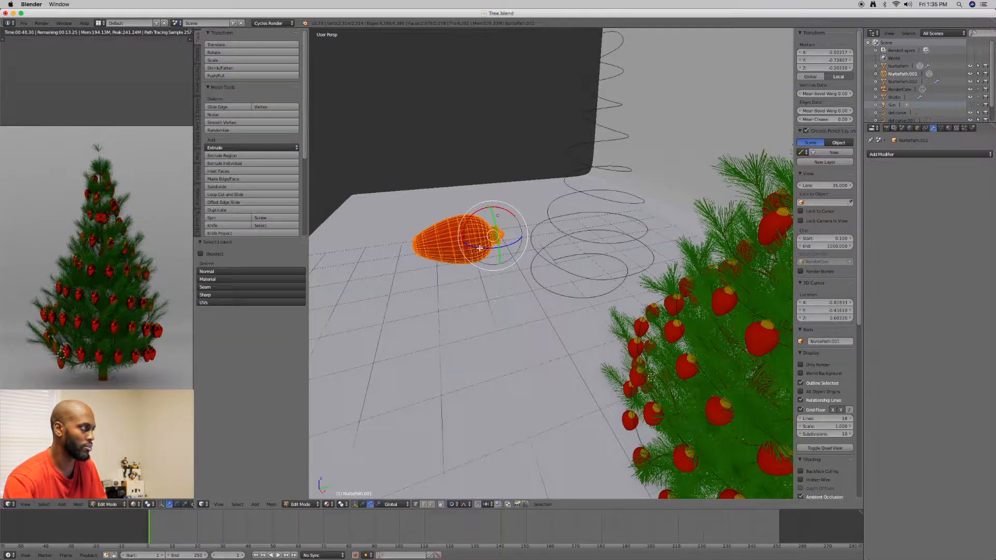
pyautogui.press('r')
pyautogui.press('z')
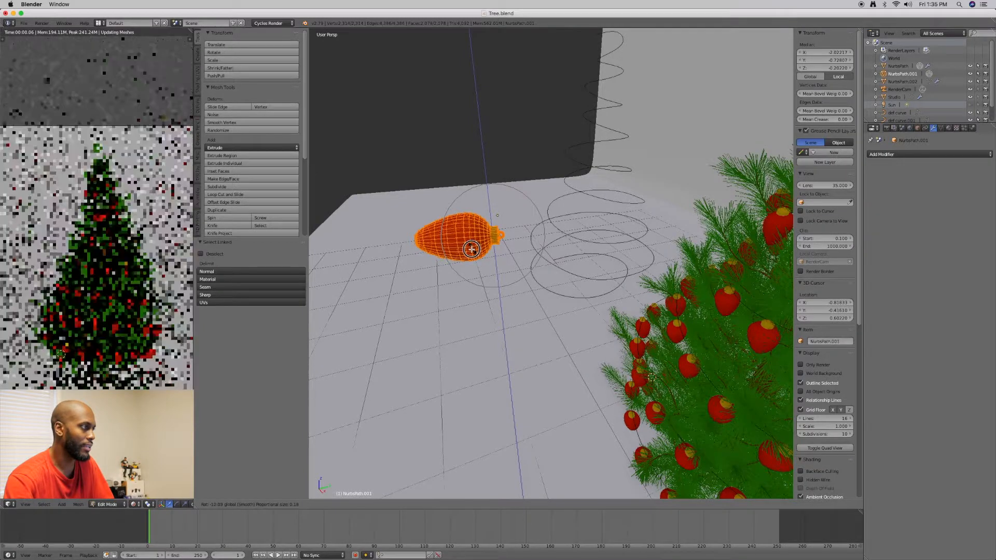
pyautogui.write('90')
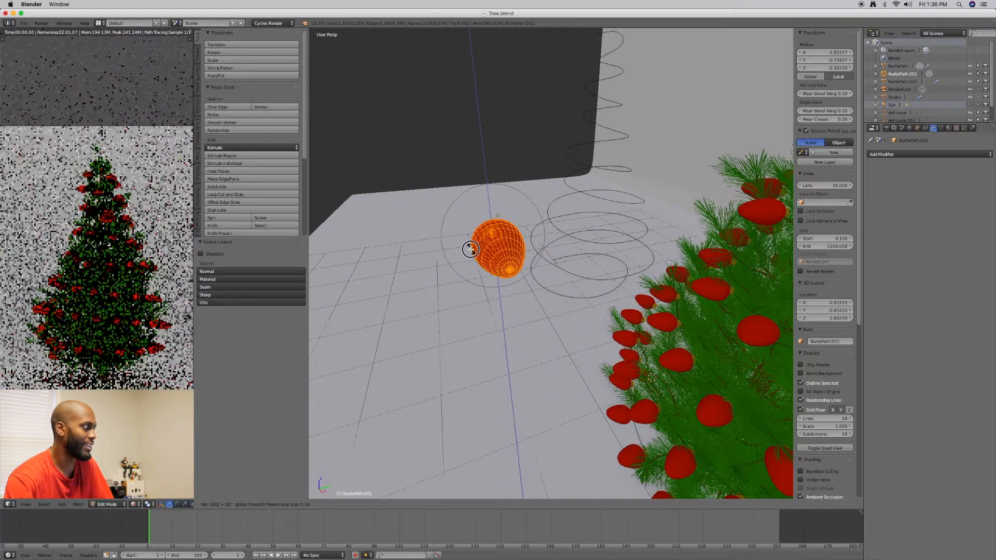
pyautogui.press('Return')
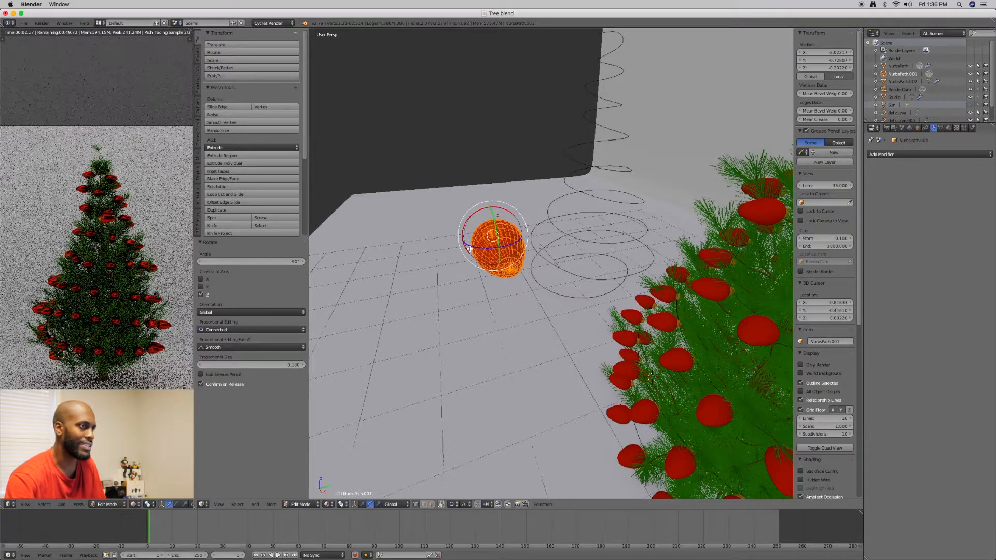
# Examine from several angles how the rotated ornaments sit on the garland and point along the tree's branches
pyautogui.scroll(-1, 631, 285)
pyautogui.keyDown('shift'); pyautogui.moveTo(685, 289); pyautogui.dragTo(535, 296, button='middle'); pyautogui.keyUp('shift')
pyautogui.scroll(-3, 671, 283)
pyautogui.scroll(-2, 672, 283)
pyautogui.scroll(2, 535, 297)
pyautogui.scroll(6, 533, 297)
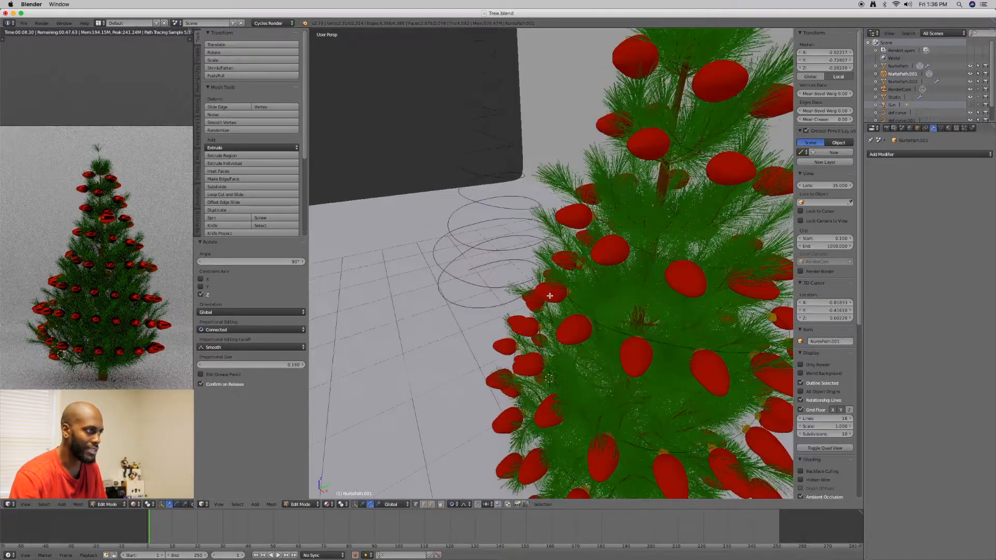
pyautogui.scroll(2, 549, 283)
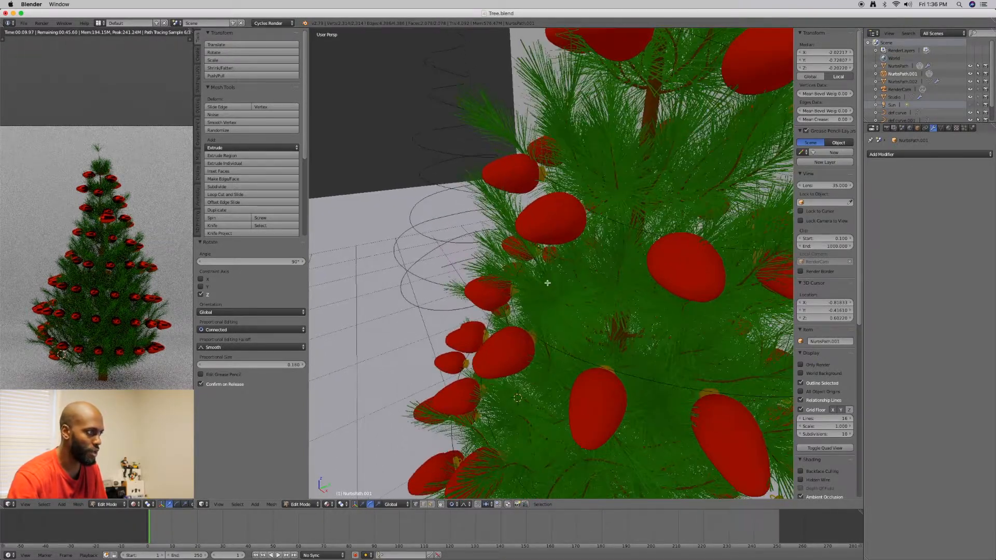
pyautogui.scroll(-8, 616, 397)
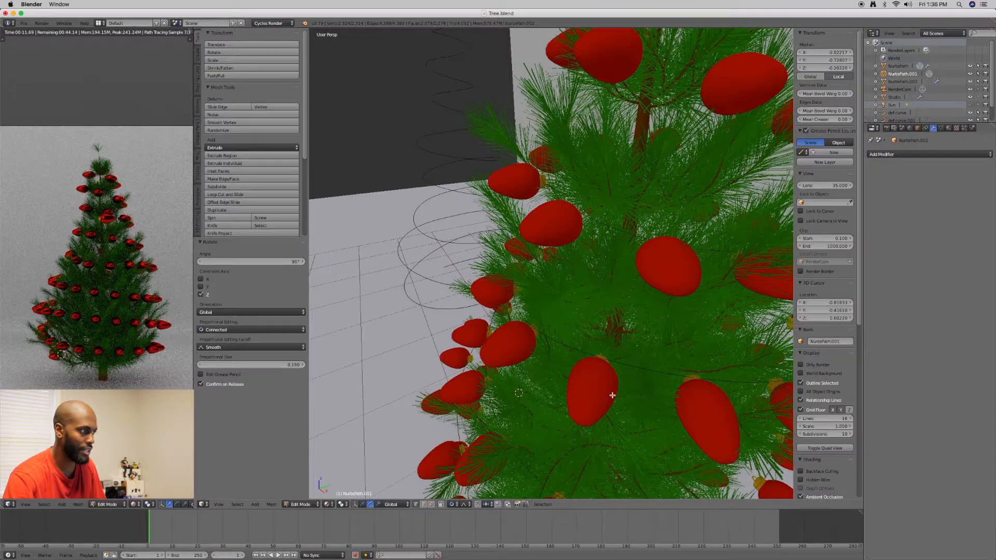
pyautogui.moveTo(561, 344); pyautogui.dragTo(516, 239, button='middle')
pyautogui.scroll(4, 501, 318)
pyautogui.scroll(-4, 501, 320)
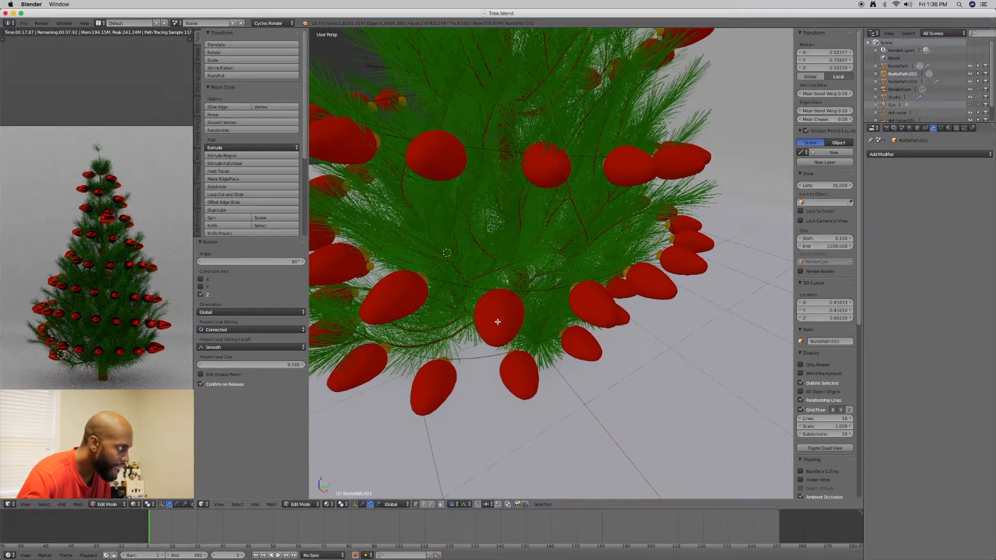
pyautogui.moveTo(498, 322); pyautogui.dragTo(482, 301, button='middle')
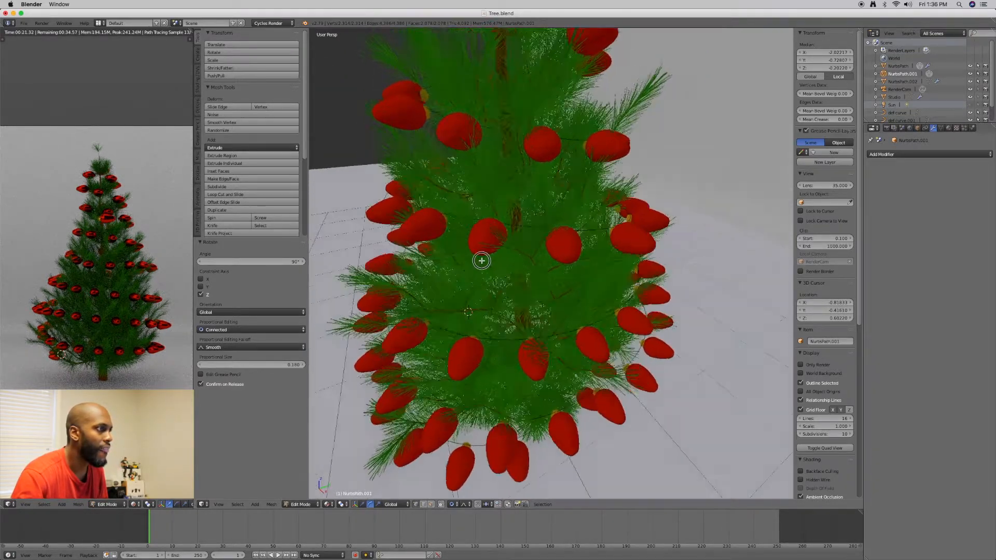
pyautogui.scroll(5, 477, 260)
pyautogui.moveTo(464, 259); pyautogui.dragTo(445, 262, button='middle')
pyautogui.scroll(2, 438, 257)
pyautogui.scroll(-3, 437, 257)
pyautogui.moveTo(519, 217); pyautogui.dragTo(490, 227, button='middle')
pyautogui.scroll(6, 520, 229)
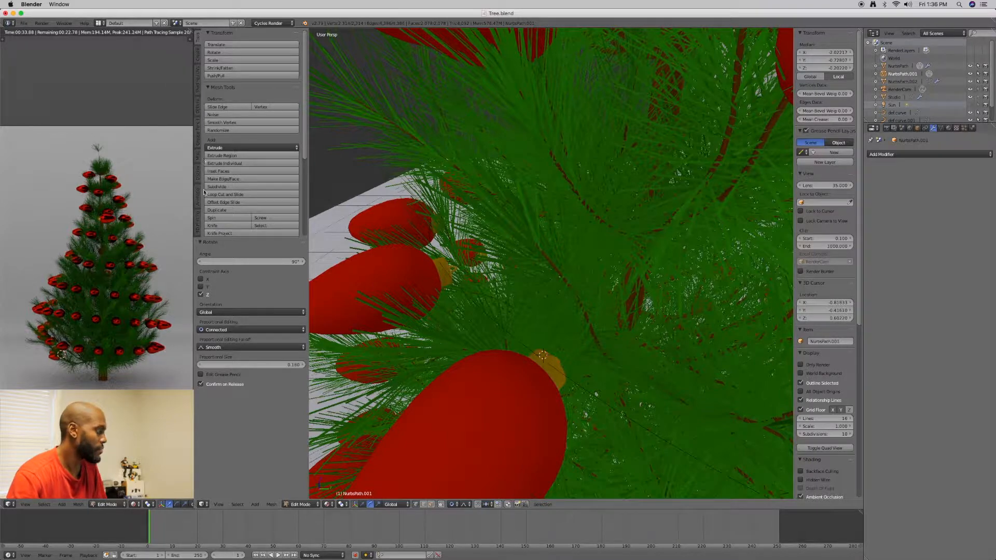
# Return to Object Mode and hide the Tree layer to expose the ornaments along their spiral curve
pyautogui.press('Tab')
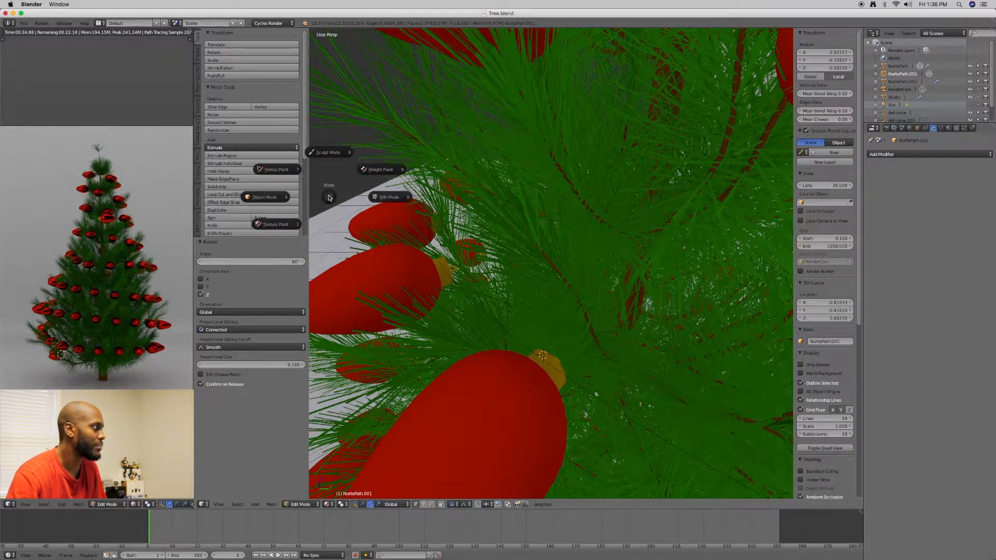
pyautogui.click(279, 201)
pyautogui.click(208, 71)
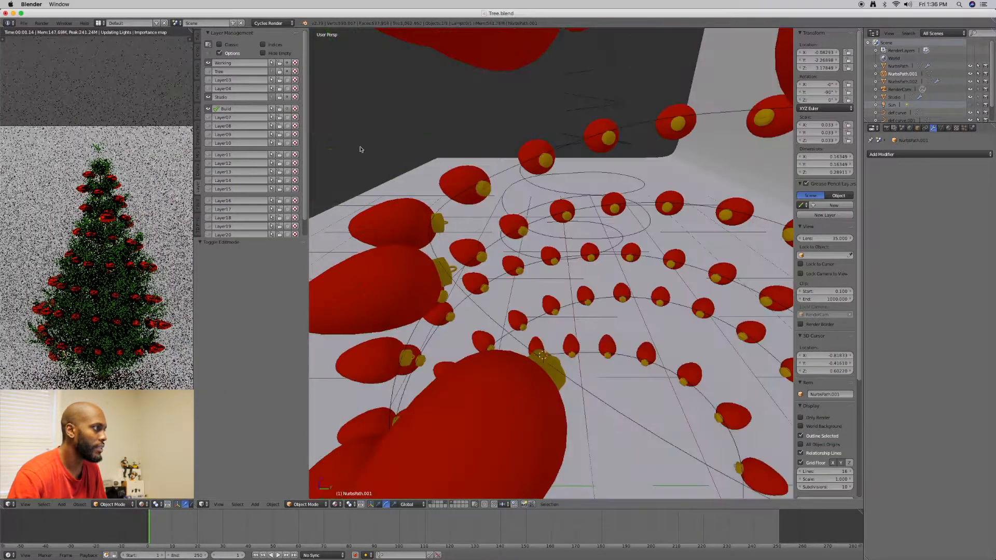
pyautogui.moveTo(464, 259); pyautogui.dragTo(455, 236, button='middle')
pyautogui.scroll(2, 458, 253)
pyautogui.scroll(1, 465, 242)
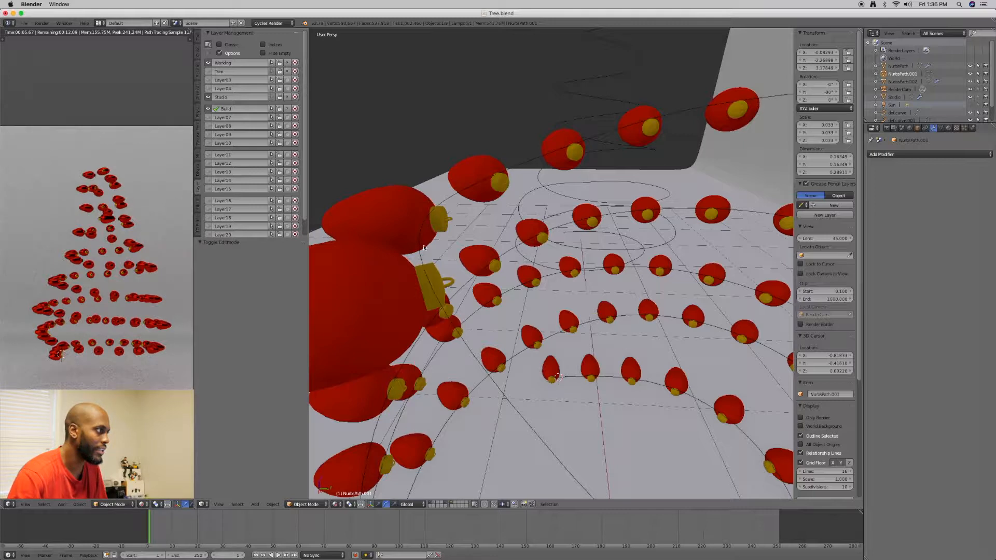
pyautogui.scroll(-5, 434, 293)
pyautogui.keyDown('shift'); pyautogui.moveTo(434, 292); pyautogui.dragTo(486, 318, button='middle'); pyautogui.keyUp('shift')
# In Edit Mode, rotate the entire single ornament mesh 90 degrees about the global X axis
pyautogui.press('Tab')
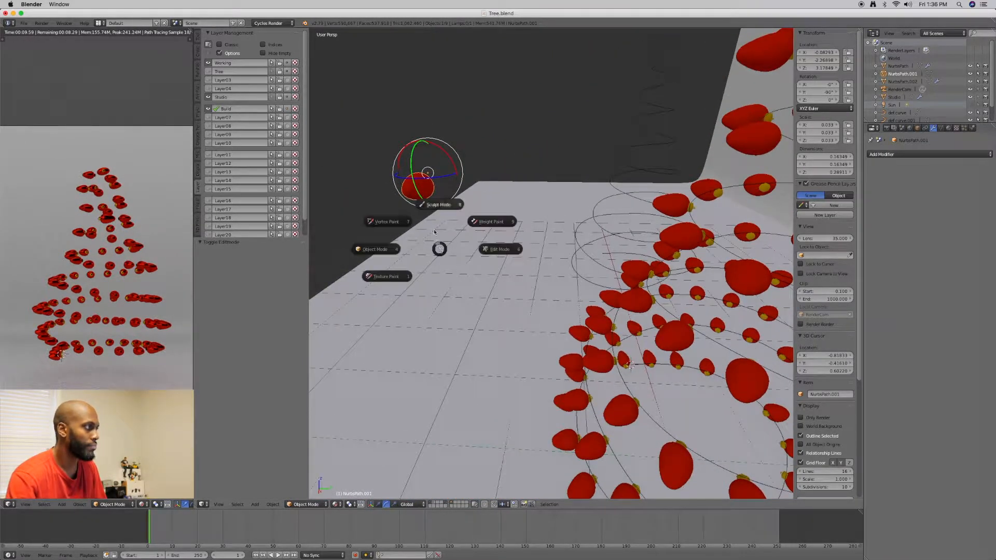
pyautogui.click(500, 250)
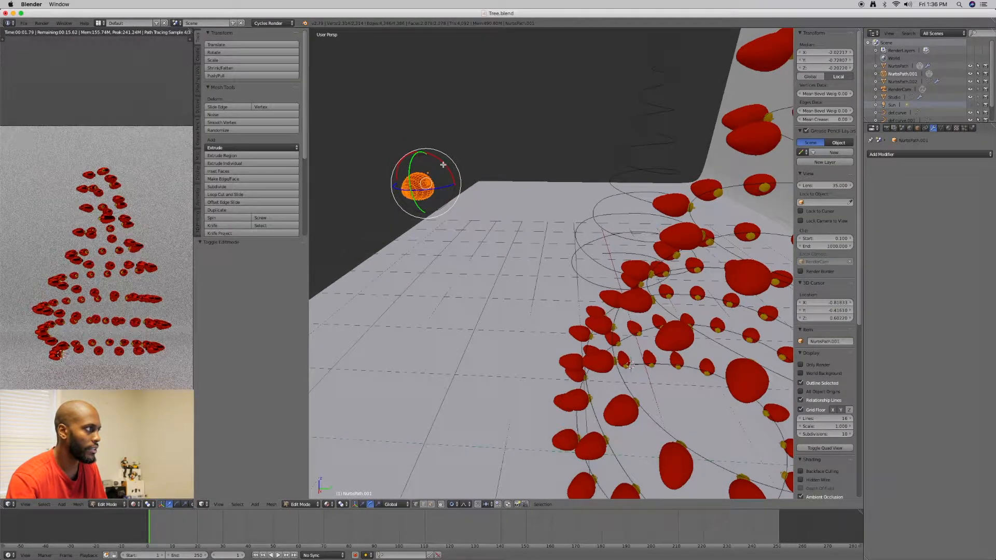
pyautogui.press('g')
pyautogui.press('x')
pyautogui.moveTo(446, 168); pyautogui.dragTo(447, 167)
pyautogui.write('90')
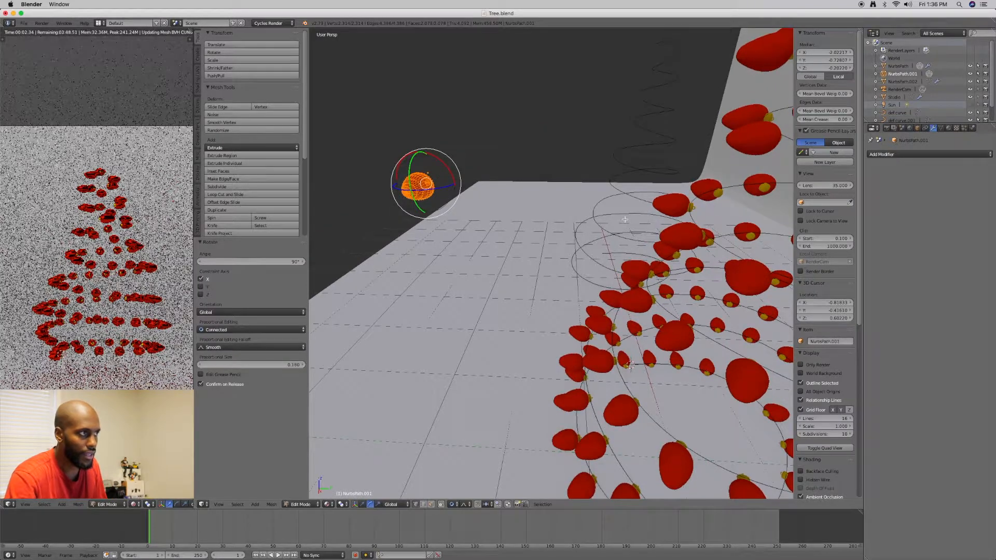
# Examine from several angles how the rotated ornaments and their caps sit along the spiral curve
pyautogui.scroll(1, 625, 220)
pyautogui.keyDown('shift'); pyautogui.moveTo(625, 220); pyautogui.dragTo(516, 208, button='middle'); pyautogui.keyUp('shift')
pyautogui.scroll(1, 516, 208)
pyautogui.keyDown('shift'); pyautogui.moveTo(604, 204); pyautogui.dragTo(565, 215, button='middle'); pyautogui.keyUp('shift')
pyautogui.scroll(3, 535, 210)
pyautogui.keyDown('shift'); pyautogui.moveTo(520, 169); pyautogui.dragTo(540, 194, button='middle'); pyautogui.keyUp('shift')
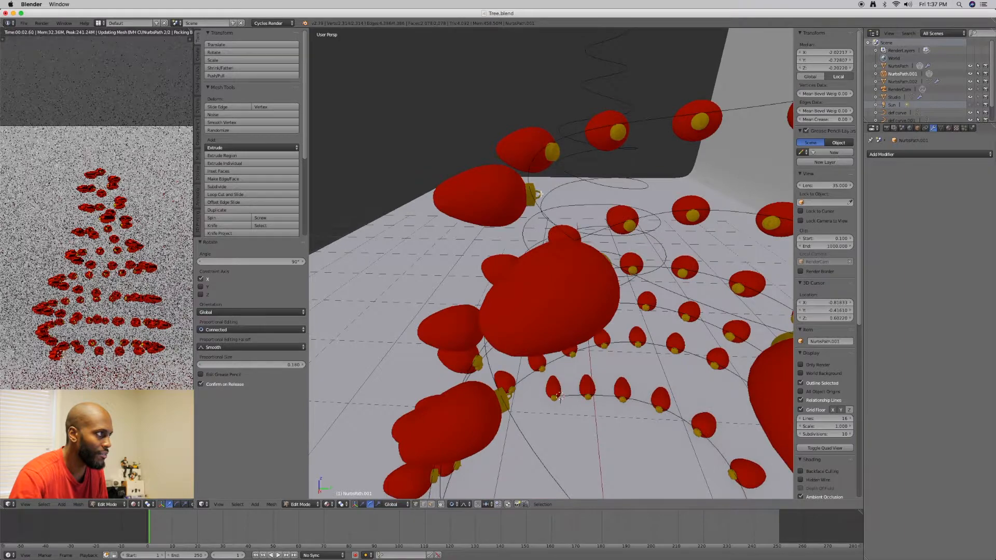
pyautogui.scroll(-1, 535, 201)
pyautogui.scroll(1, 536, 201)
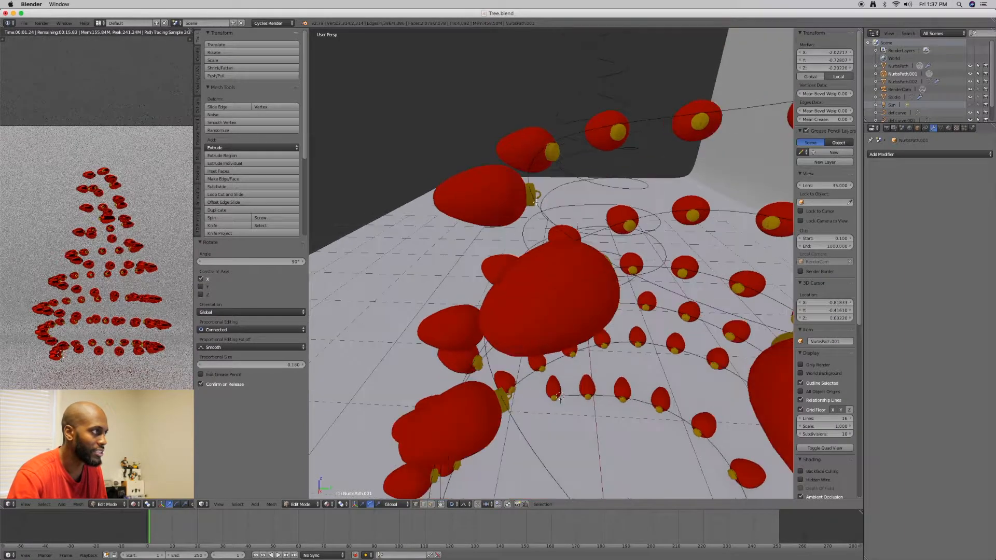
pyautogui.moveTo(535, 201); pyautogui.dragTo(593, 256, button='middle')
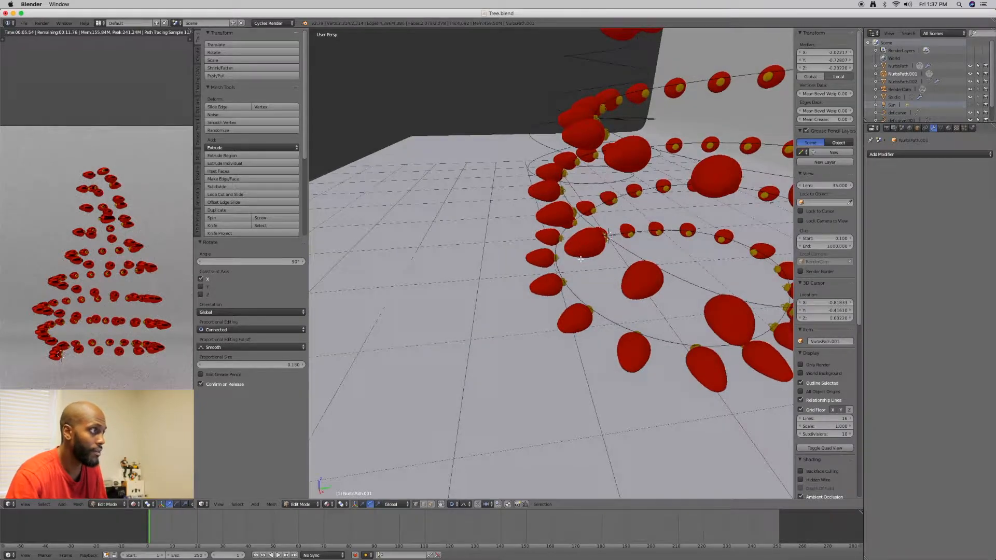
# Return to Object Mode and select the ornament garland on the spiral curve
pyautogui.press('Tab')
pyautogui.click(532, 262)
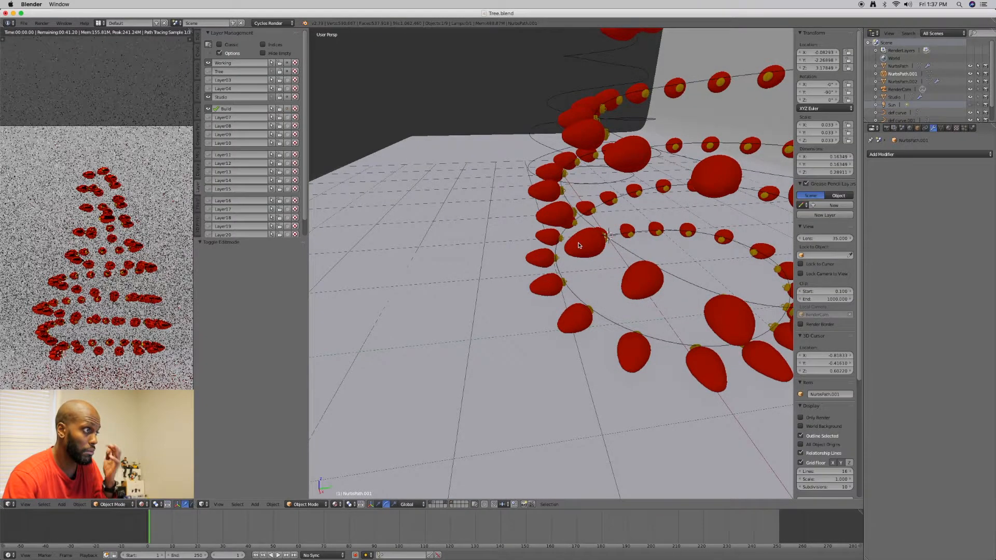
pyautogui.rightClick(601, 232)
pyautogui.moveTo(600, 231); pyautogui.dragTo(627, 220, button='middle')
pyautogui.scroll(-5, 608, 271)
pyautogui.scroll(4, 577, 280)
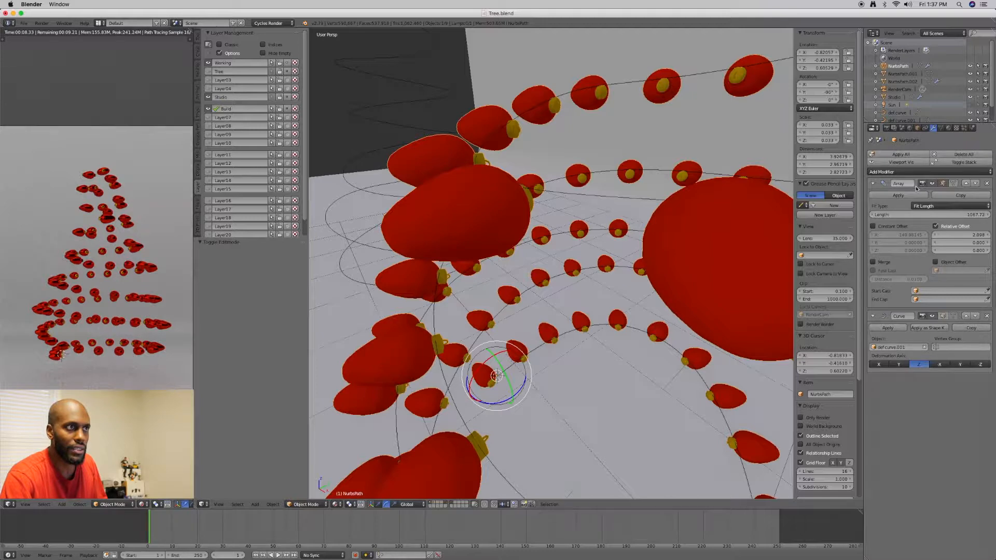
# Turn off the viewport display of the garland's Array and Curve modifiers and inspect its lone base ornament
pyautogui.click(932, 184)
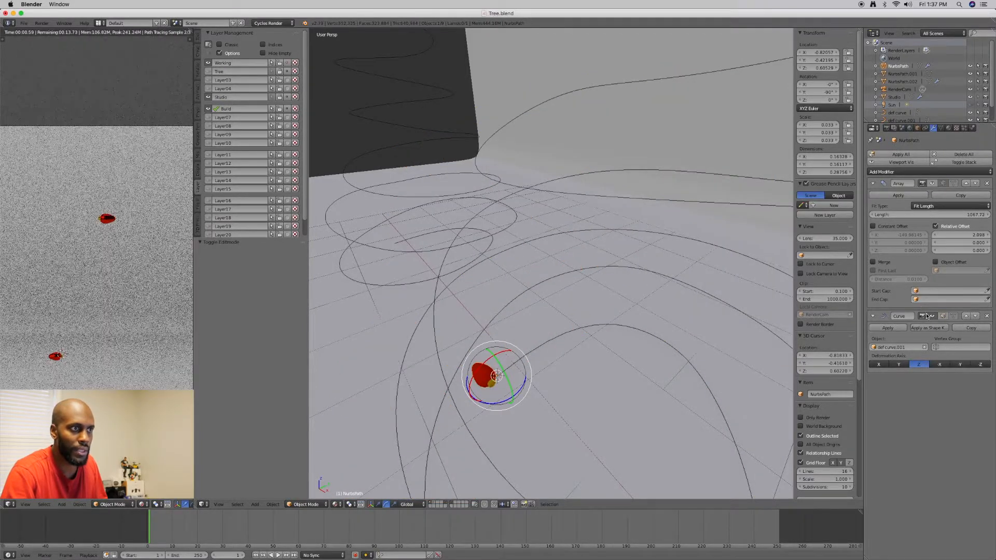
pyautogui.click(931, 316)
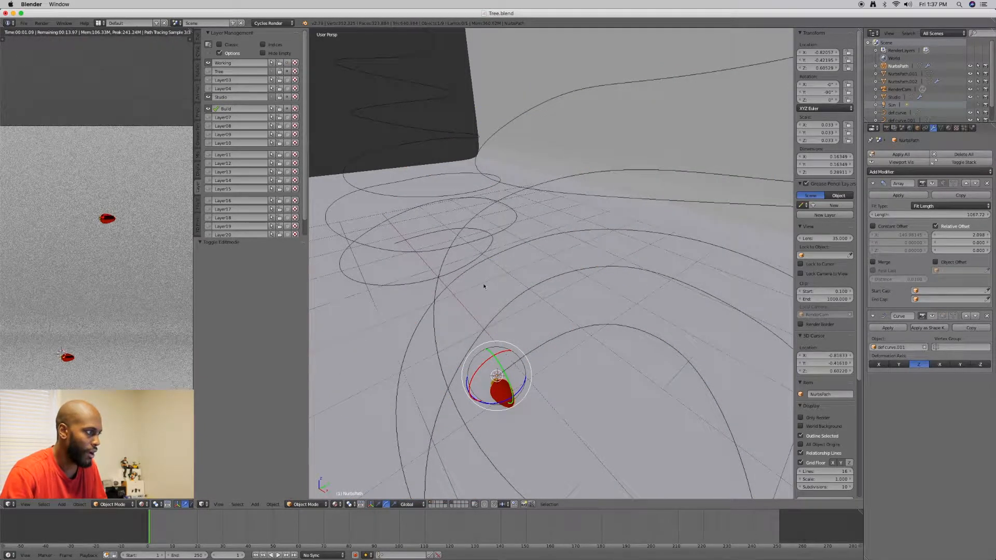
pyautogui.scroll(5, 538, 363)
pyautogui.scroll(-4, 539, 356)
pyautogui.moveTo(541, 352); pyautogui.dragTo(594, 350, button='middle')
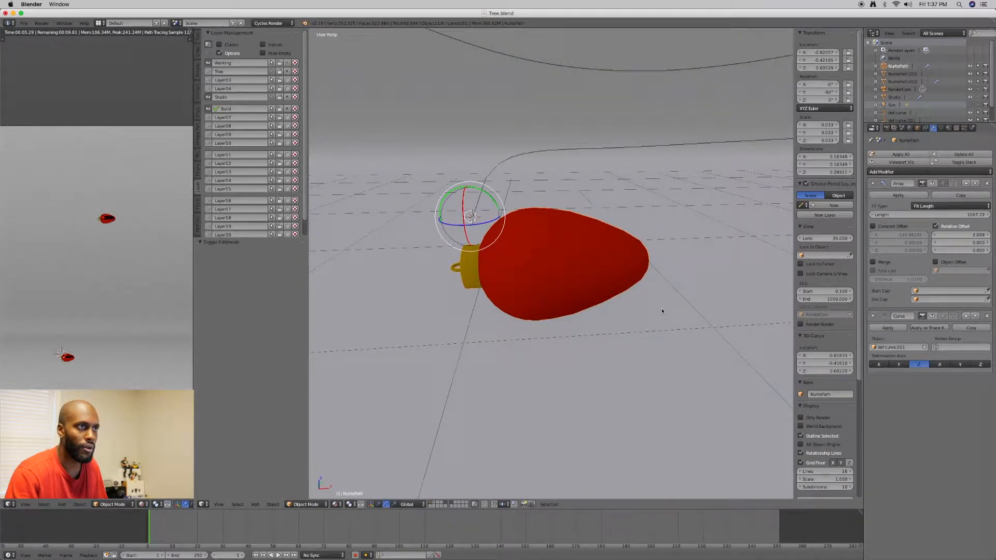
# Restore the viewport display of the garland's Array and Curve modifiers
pyautogui.click(934, 184)
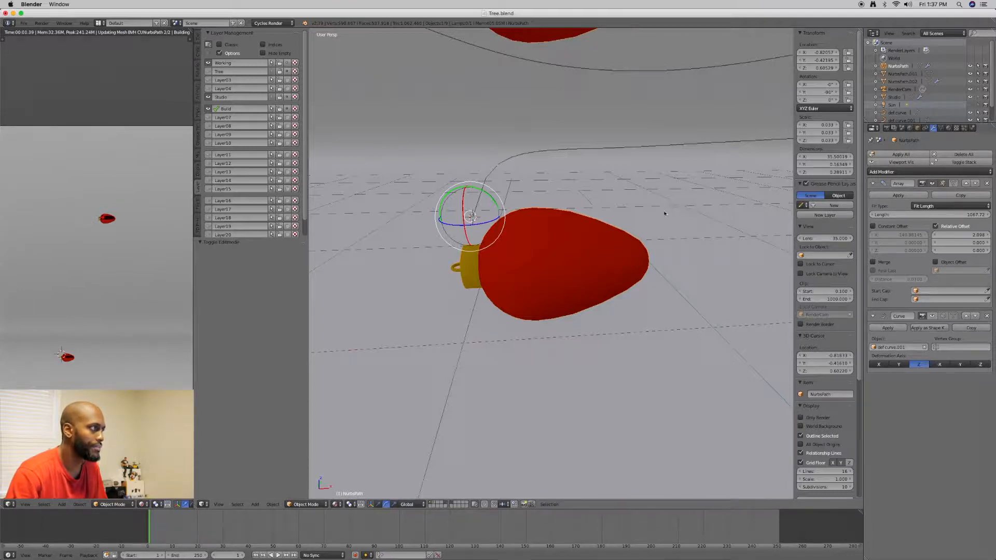
pyautogui.scroll(-2, 529, 217)
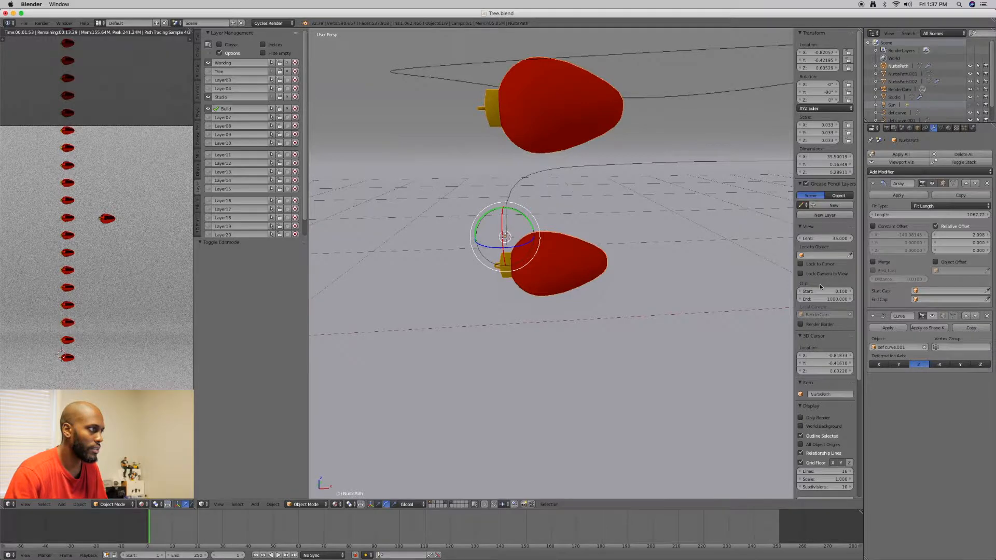
pyautogui.scroll(-4, 621, 251)
pyautogui.scroll(2, 621, 251)
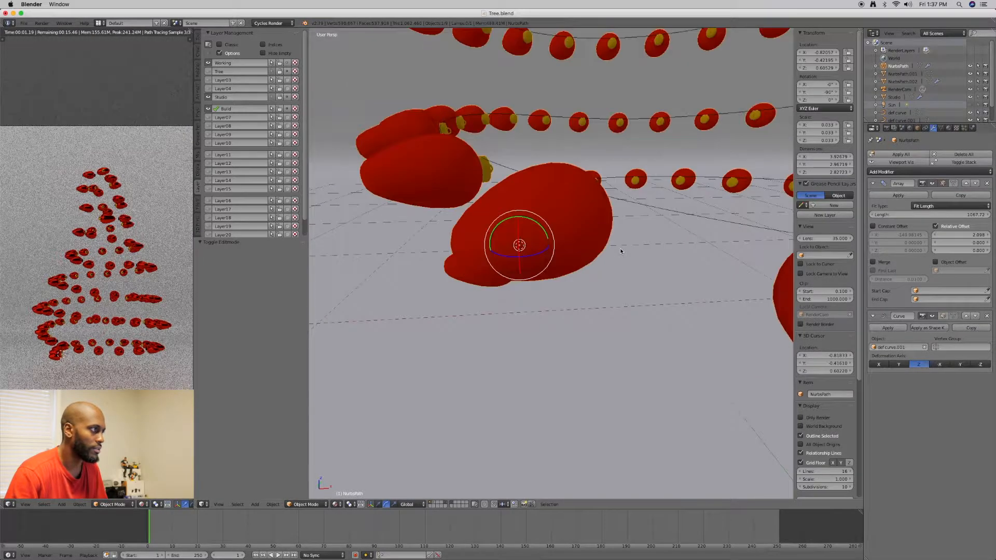
# Move the ornament garland about 0.011 along the global X axis and about 0.018 upward along Z
pyautogui.moveTo(622, 251); pyautogui.dragTo(647, 227, button='middle')
pyautogui.press('w')
pyautogui.moveTo(473, 228); pyautogui.dragTo(490, 236)
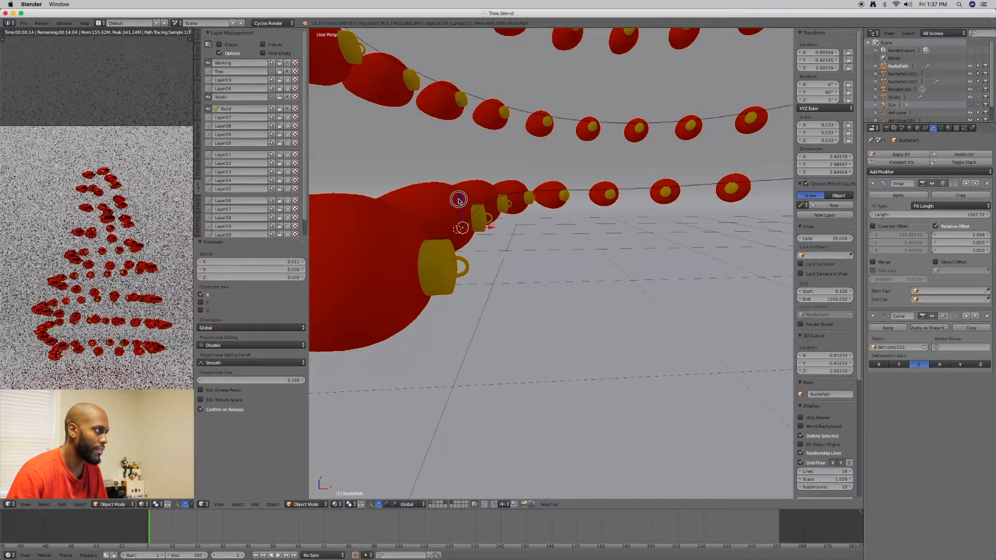
pyautogui.moveTo(458, 199); pyautogui.dragTo(464, 175)
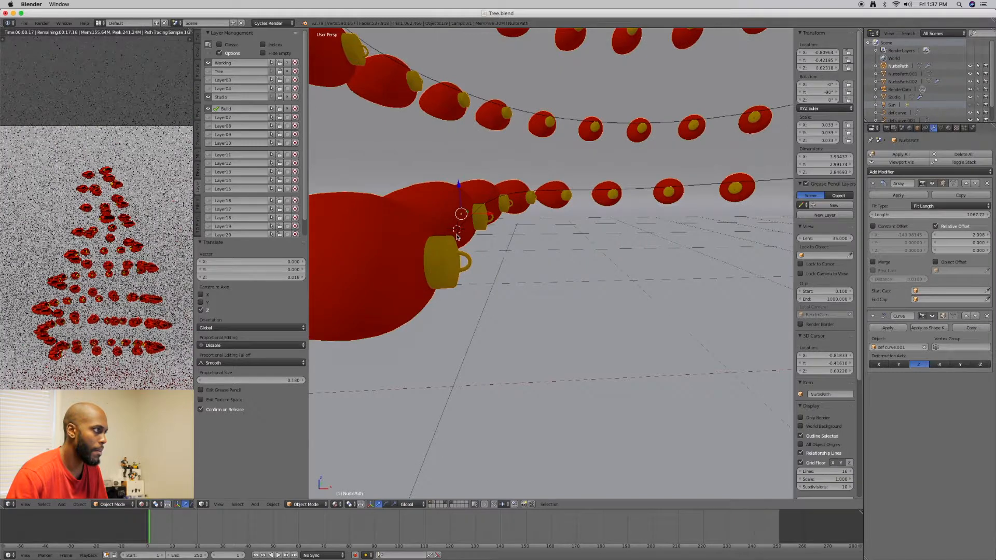
# Fine-tune the garland's position against its curve, raising it about 0.031 in Z, shifting X by 0.012 and nudging it along Y
pyautogui.moveTo(459, 239); pyautogui.dragTo(480, 220, button='middle')
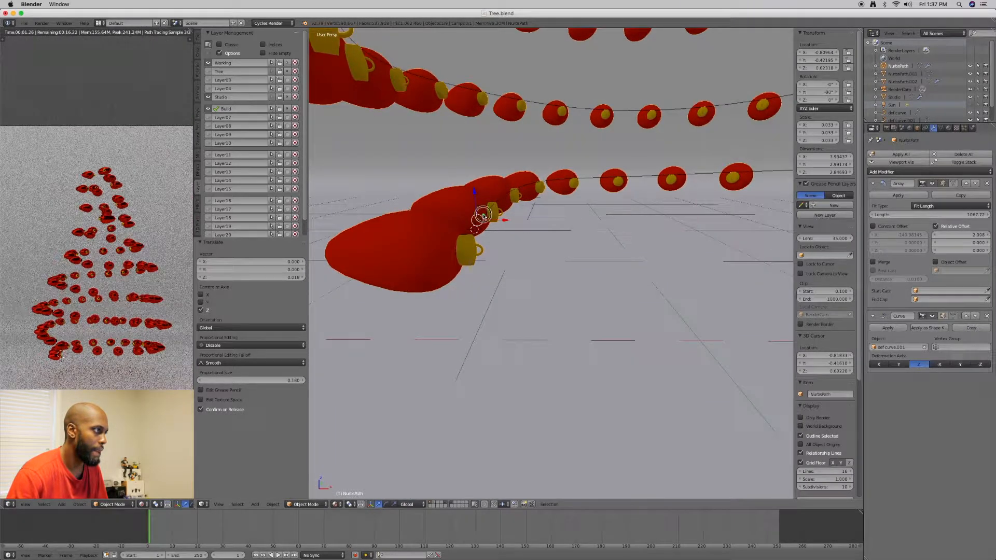
pyautogui.moveTo(484, 214); pyautogui.dragTo(483, 173)
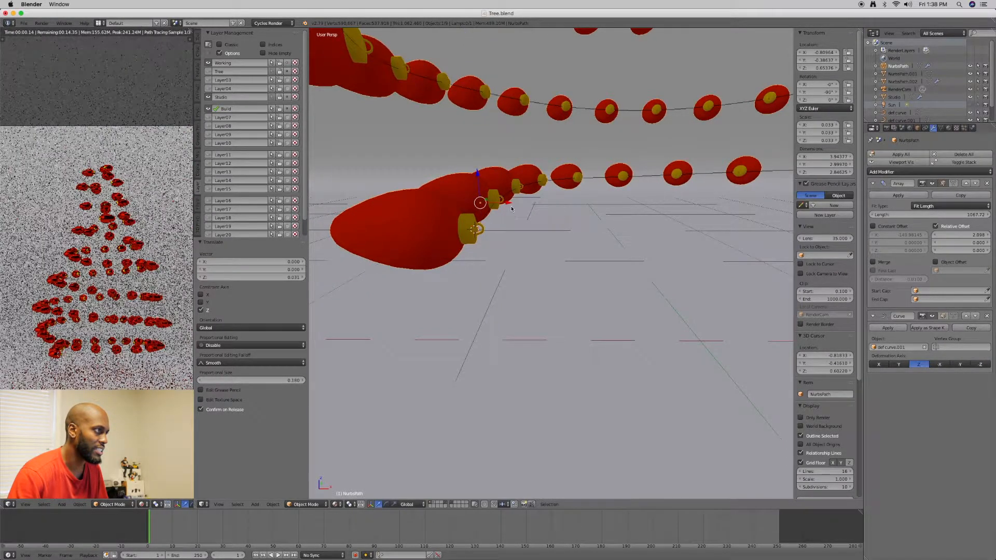
pyautogui.moveTo(509, 205); pyautogui.dragTo(518, 206)
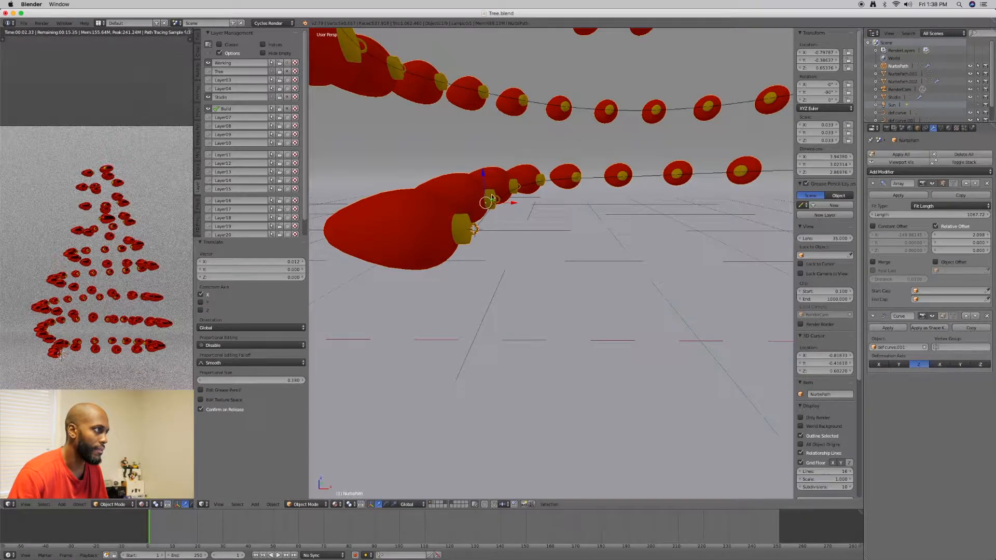
pyautogui.moveTo(493, 200); pyautogui.dragTo(492, 200)
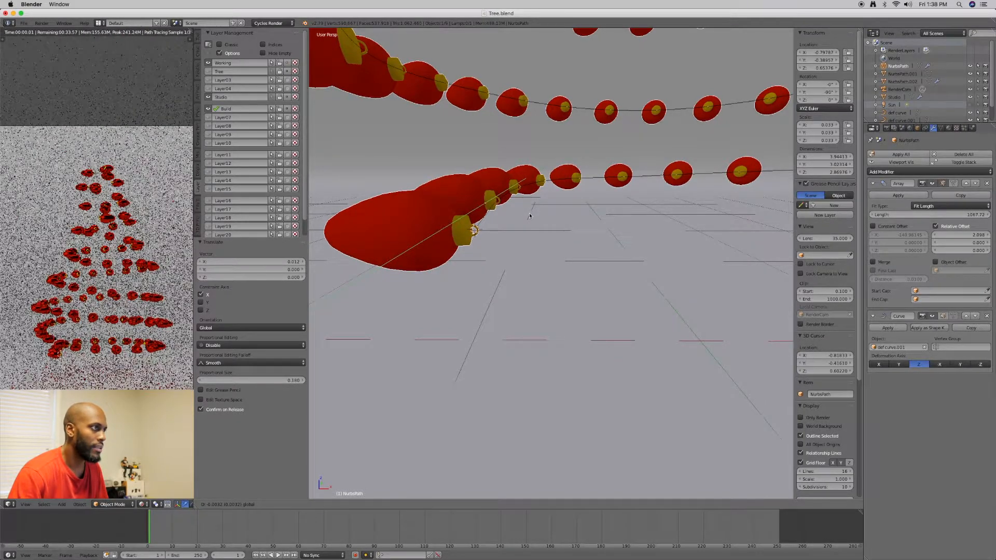
# Check the whole spiral of ornaments and select the single source ornament standing apart from it
pyautogui.scroll(-6, 530, 215)
pyautogui.scroll(-3, 530, 215)
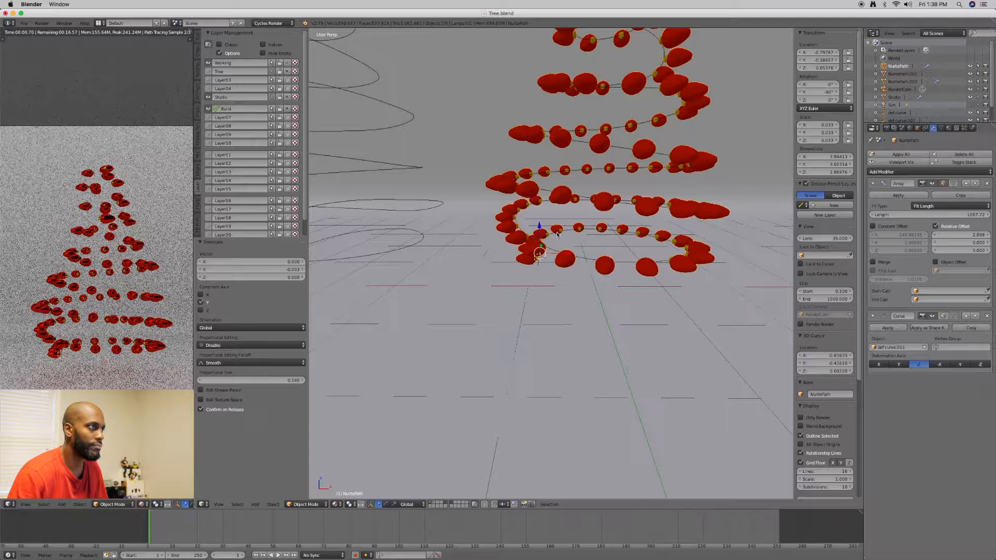
pyautogui.scroll(-2, 557, 234)
pyautogui.scroll(-4, 549, 236)
pyautogui.moveTo(547, 235); pyautogui.dragTo(564, 259, button='middle')
pyautogui.scroll(3, 485, 252)
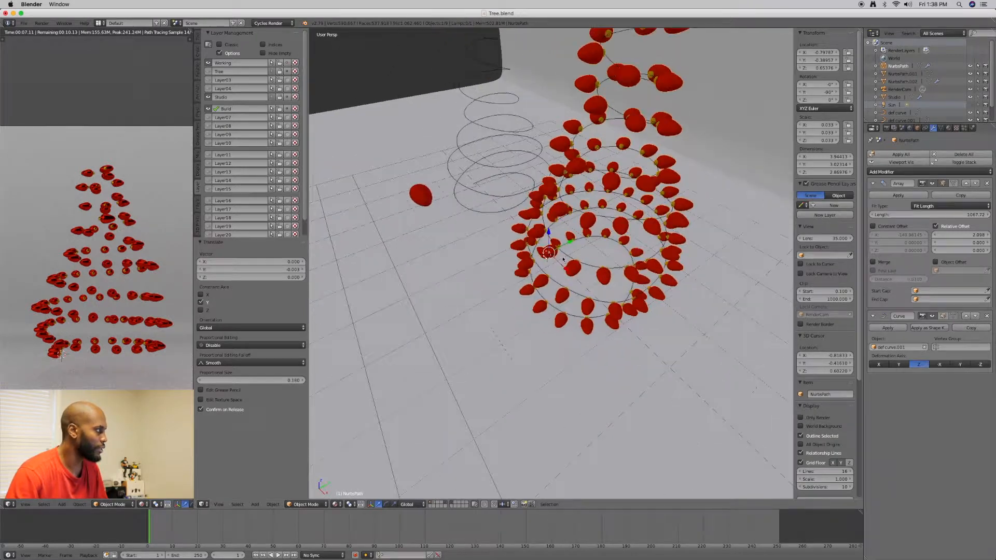
pyautogui.rightClick(424, 198)
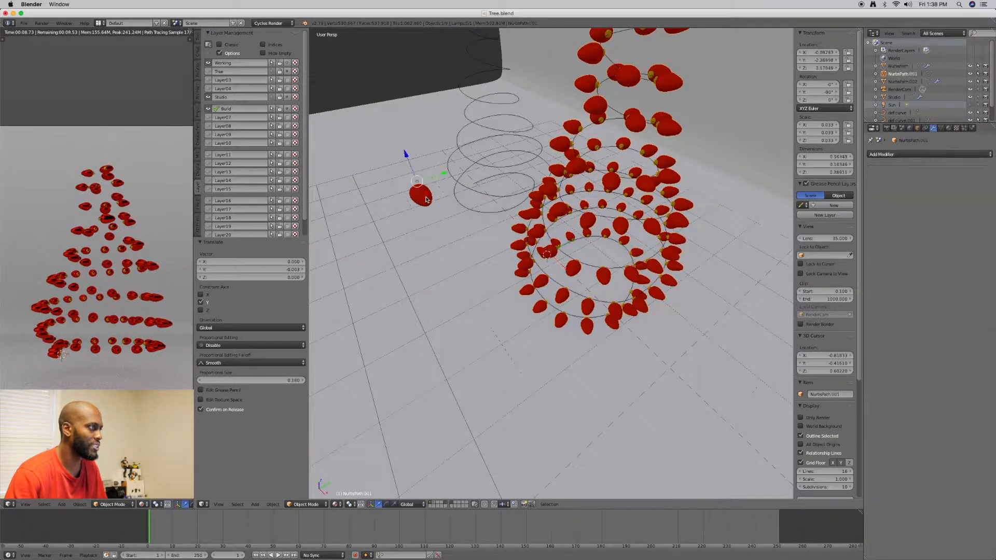
# Try scaling the single ornament uniformly to about 0.753 in Object Mode, and undo the scaling
pyautogui.press('e')
pyautogui.press('r')
pyautogui.moveTo(421, 180); pyautogui.dragTo(416, 184)
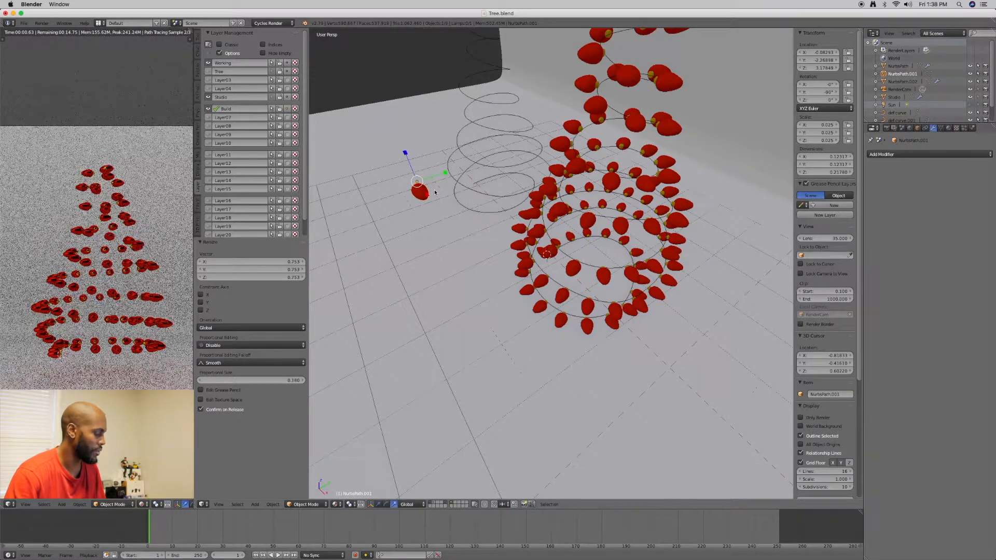
pyautogui.hotkey('ctrl', 'z')
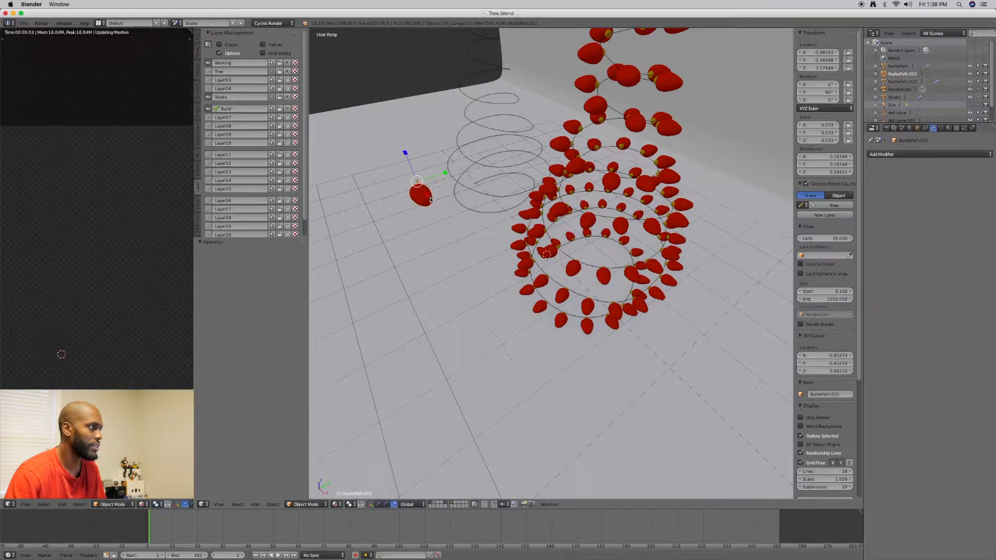
# In Edit Mode, scale the single ornament's whole mesh down uniformly to about 0.483
pyautogui.hotkey('ctrl', 'Tab')
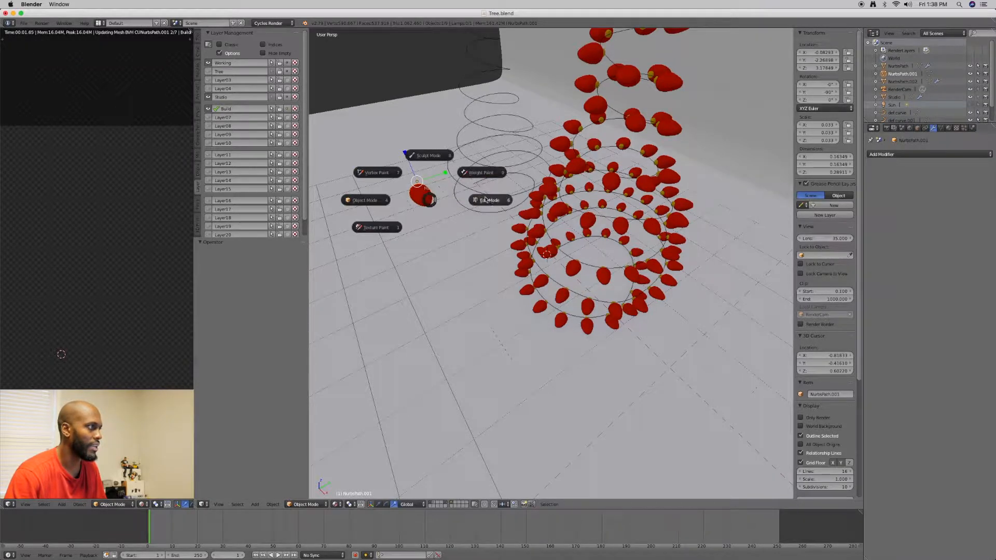
pyautogui.click(491, 200)
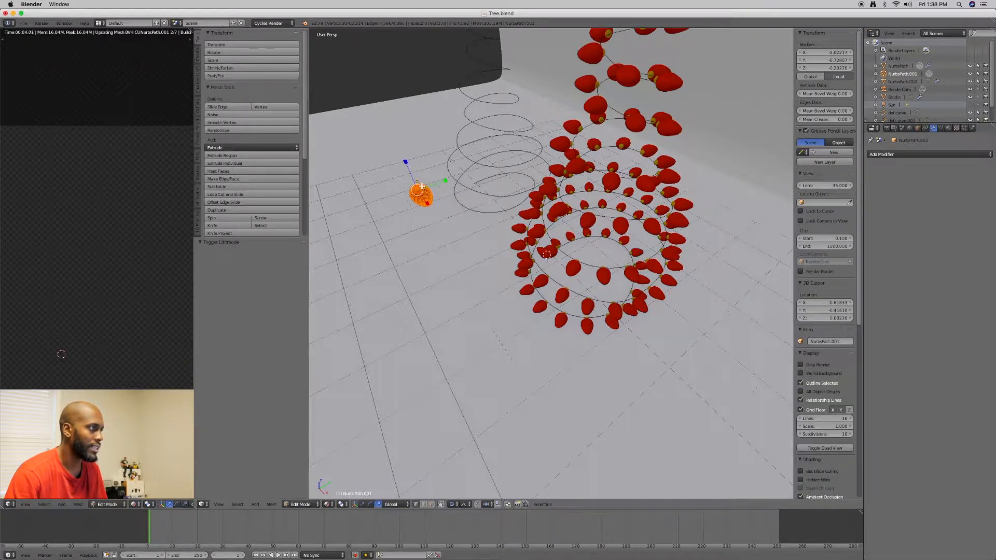
pyautogui.press('s')
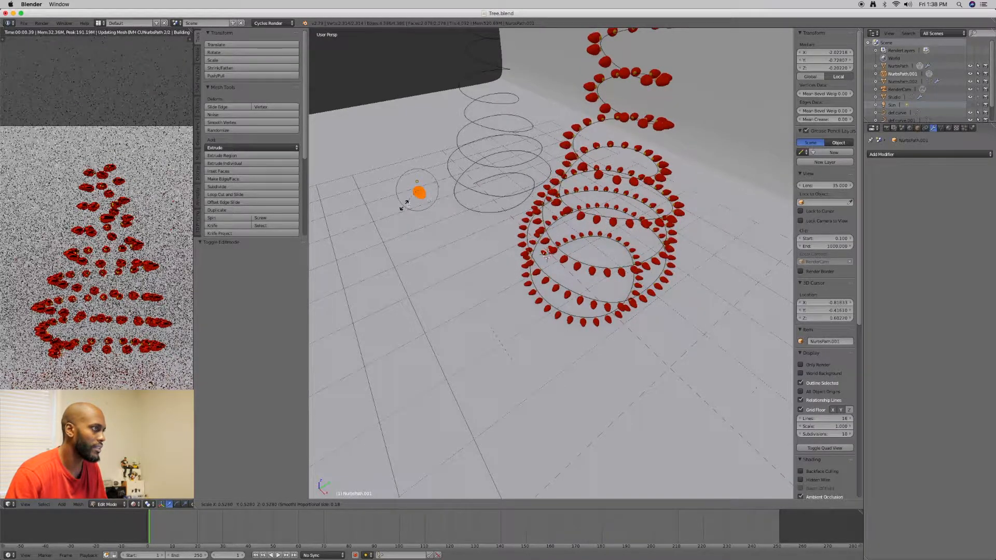
pyautogui.click(403, 206)
pyautogui.moveTo(403, 206); pyautogui.dragTo(513, 201, button='middle')
pyautogui.scroll(-2, 465, 197)
pyautogui.scroll(2, 512, 227)
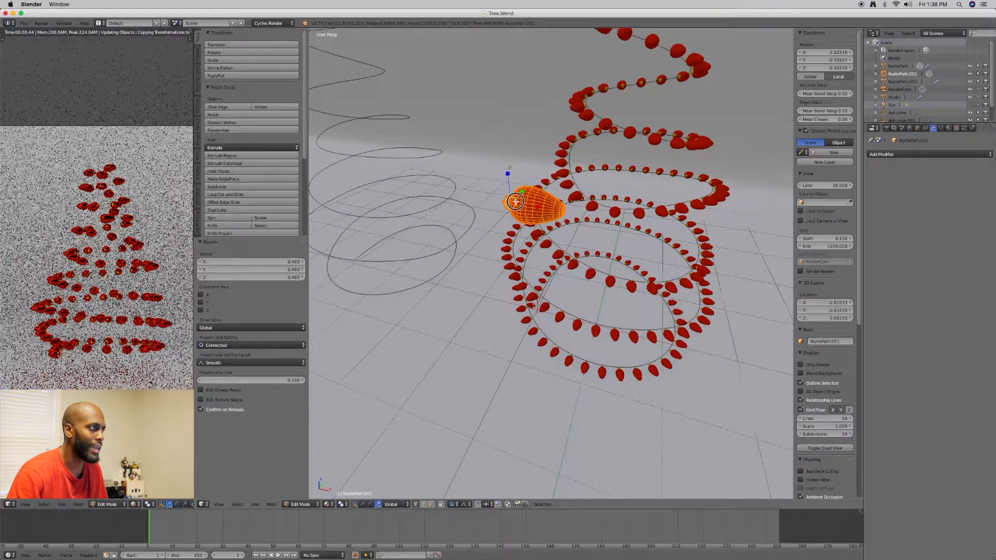
# Scale the single ornament's mesh along the global Z axis by about 1.109
pyautogui.press('s')
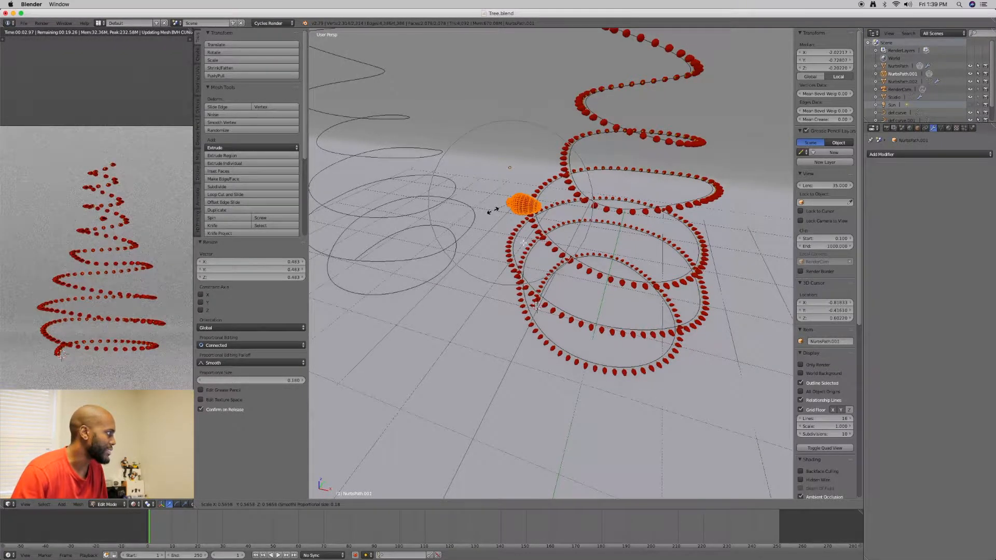
pyautogui.press('z')
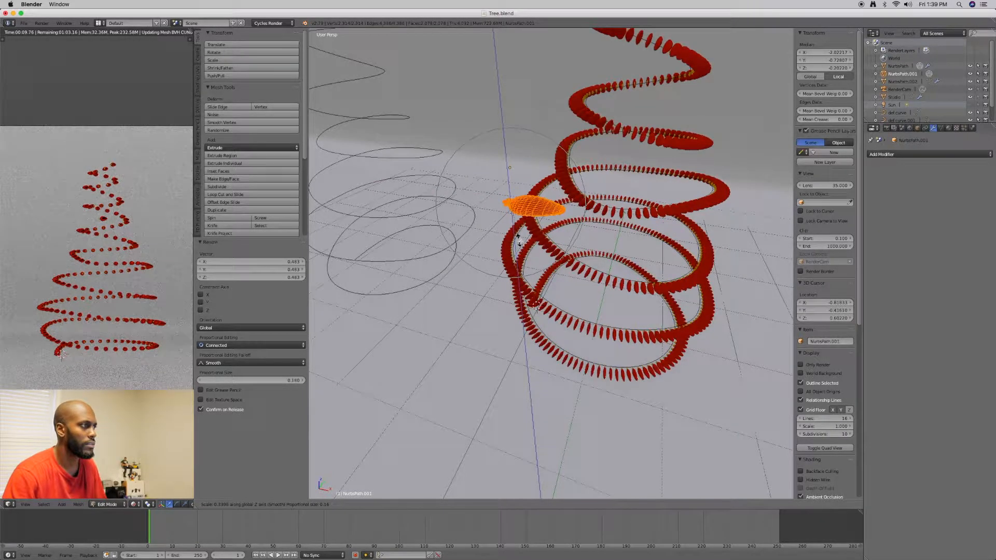
pyautogui.click(521, 244)
pyautogui.moveTo(494, 241); pyautogui.dragTo(428, 259, button='middle')
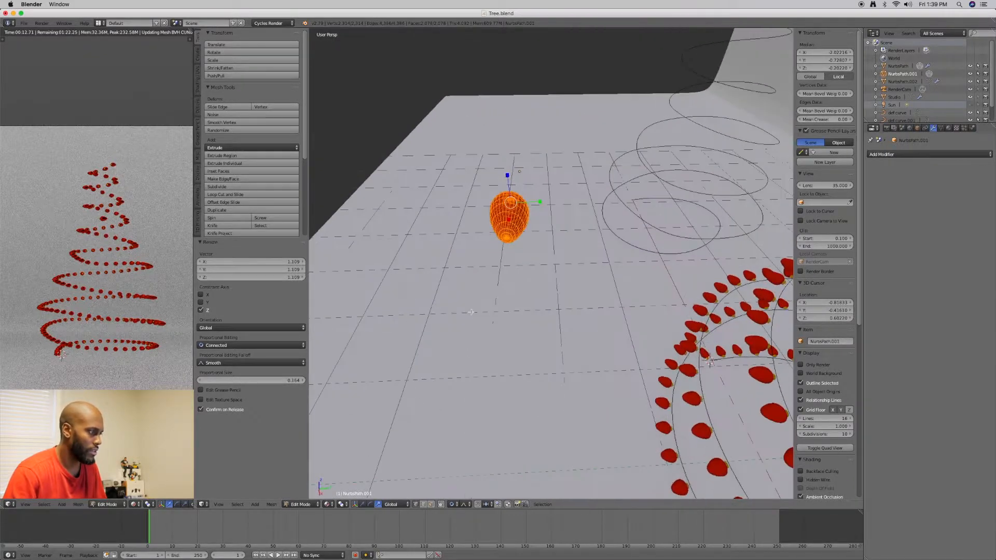
# Scale the single ornament's mesh uniformly by about 0.912 using proportional editing
pyautogui.click(455, 504)
pyautogui.click(460, 468)
pyautogui.moveTo(498, 319); pyautogui.dragTo(522, 301, button='middle')
pyautogui.scroll(3, 549, 293)
pyautogui.click(486, 287)
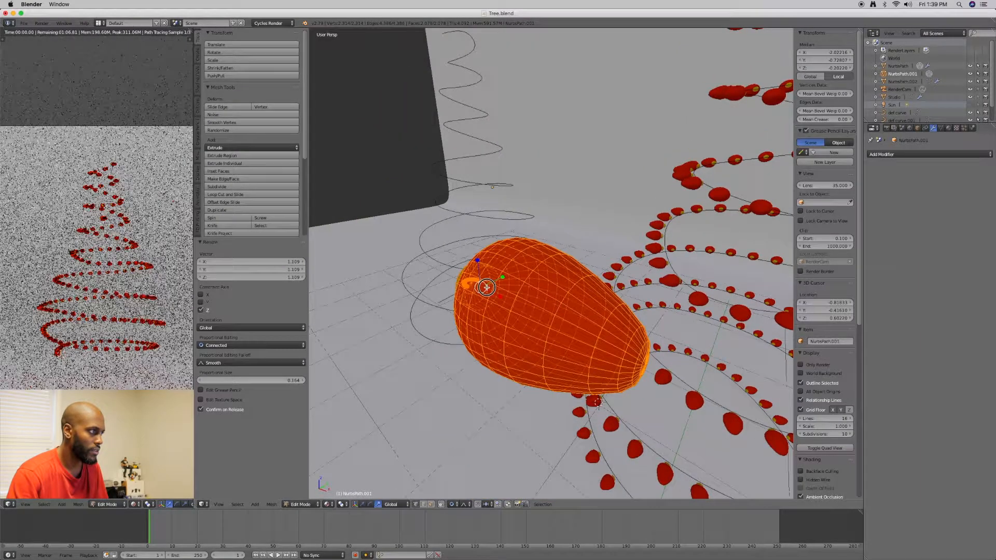
pyautogui.press('s')
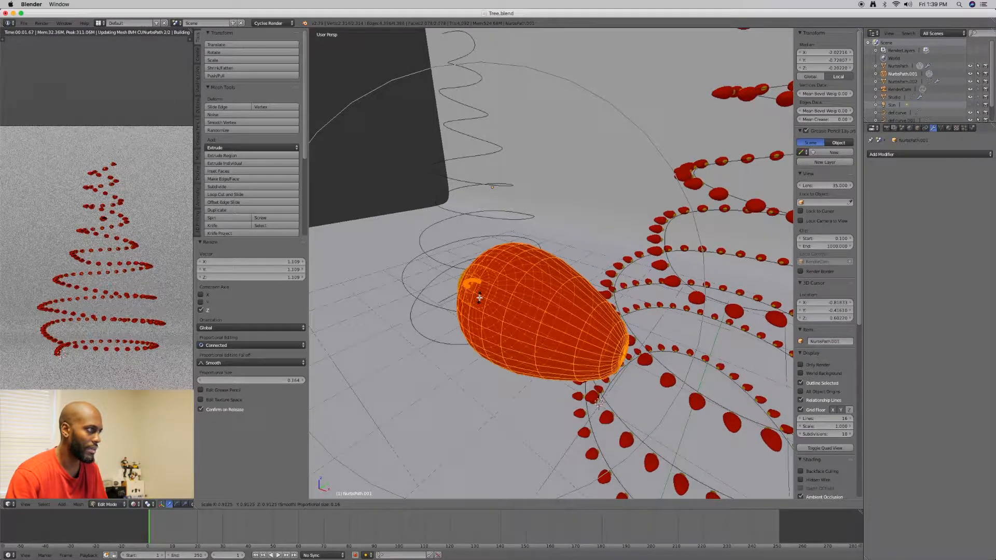
pyautogui.click(479, 297)
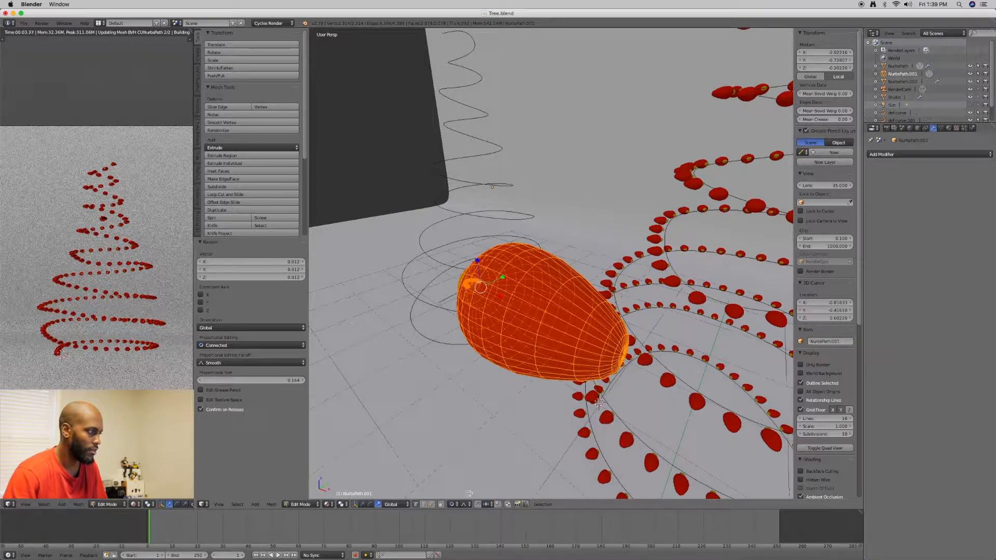
# Disable proportional editing, scale the single ornament's mesh uniformly by about 0.347, and return to Object Mode
pyautogui.click(455, 505)
pyautogui.click(460, 495)
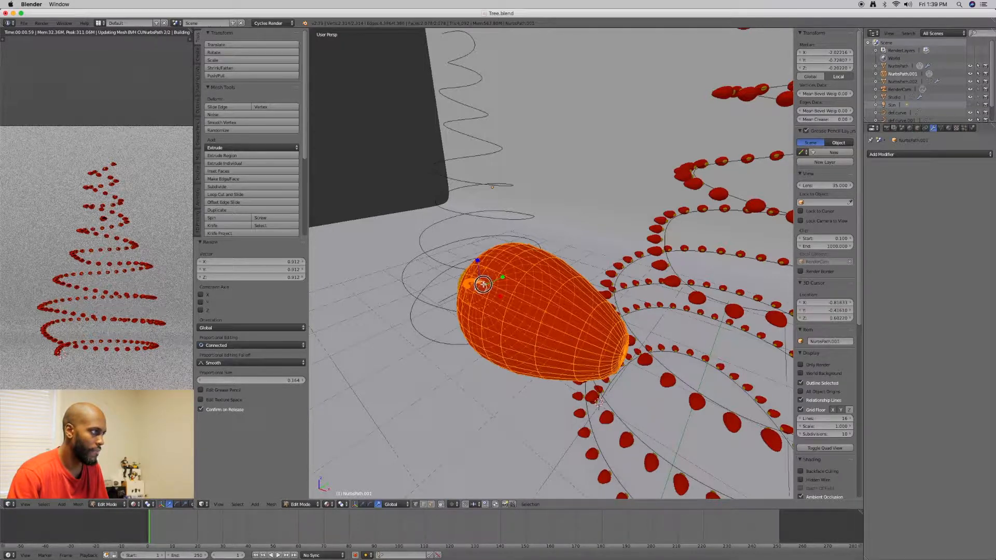
pyautogui.press('s')
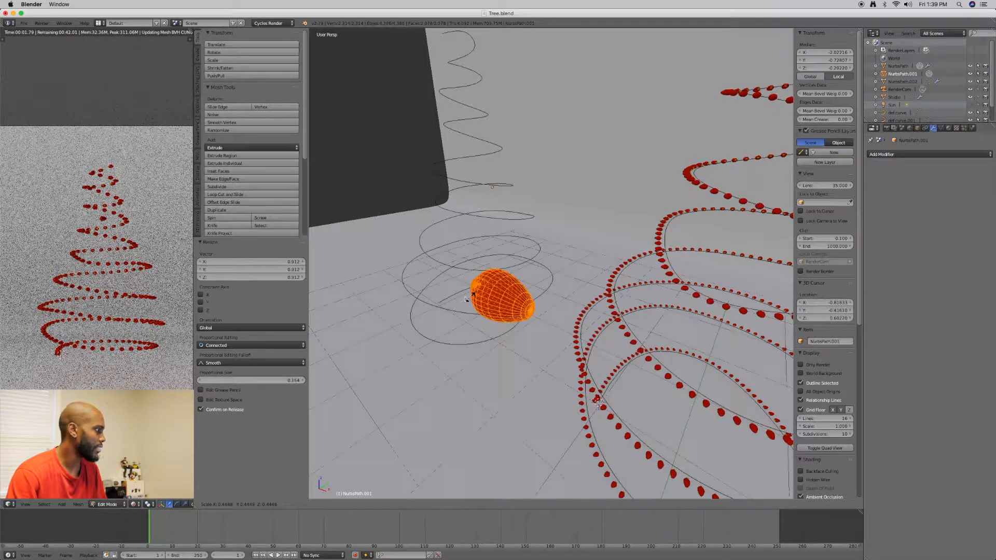
pyautogui.click(466, 298)
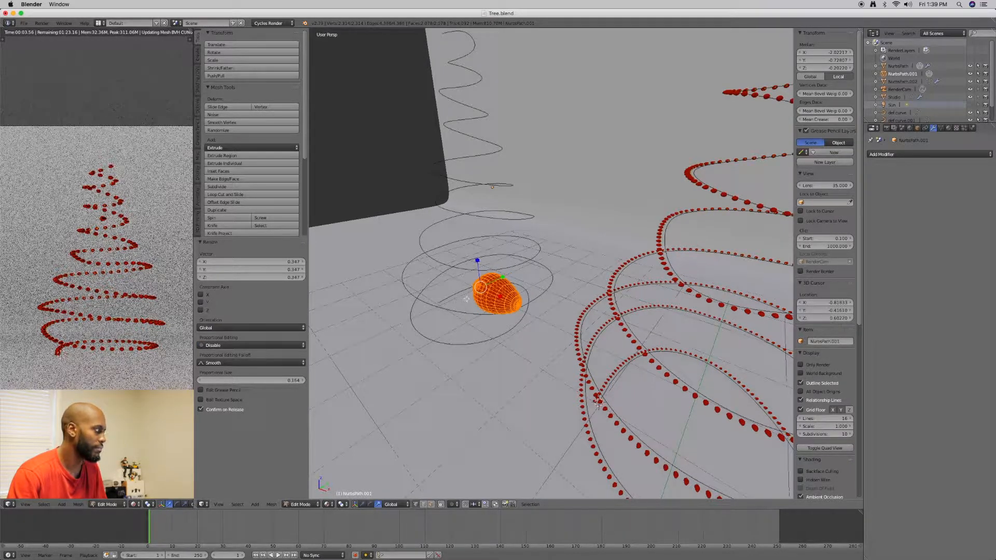
pyautogui.press('Tab')
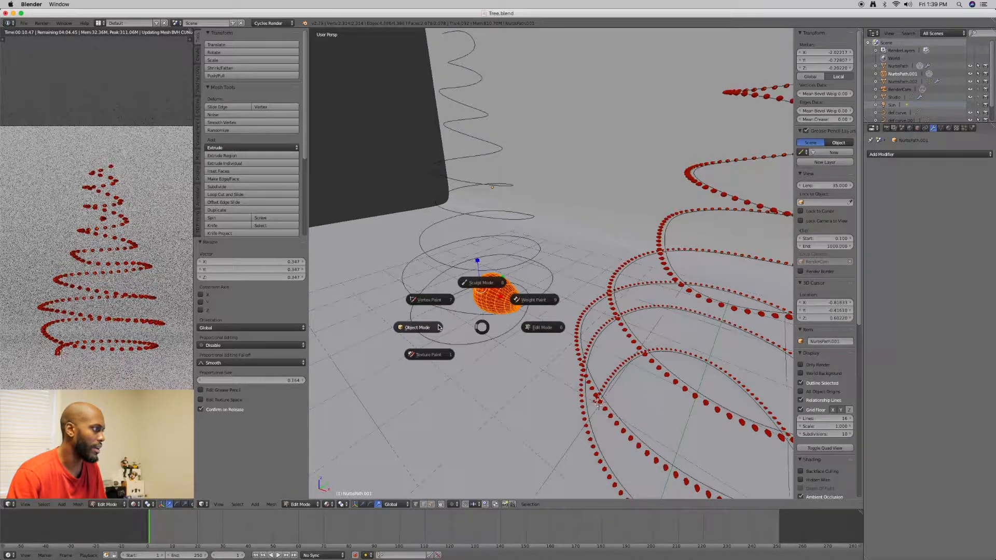
pyautogui.click(417, 327)
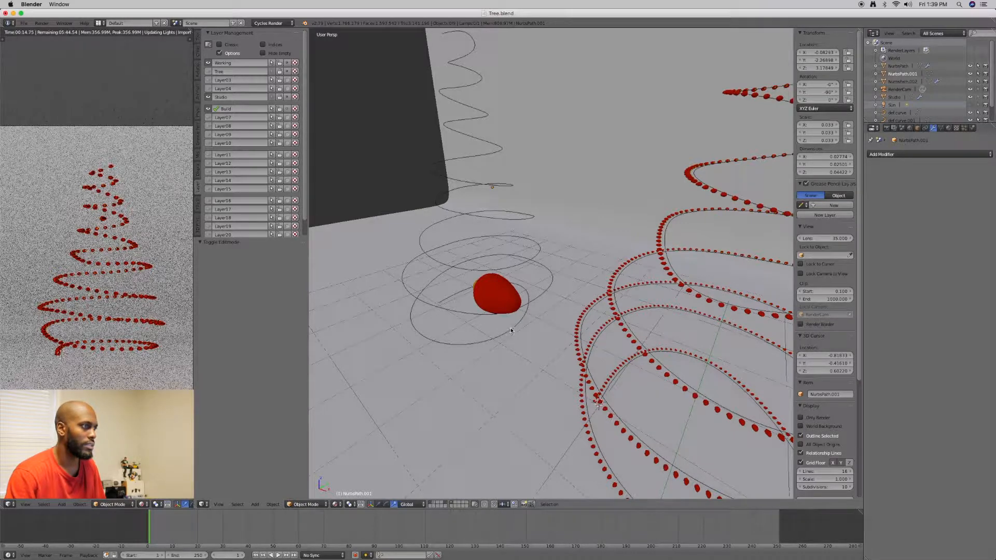
# Select the ornament garland on the spiral and move it about -0.036 along the global Y axis
pyautogui.scroll(-11, 541, 338)
pyautogui.moveTo(626, 337); pyautogui.dragTo(651, 320, button='middle')
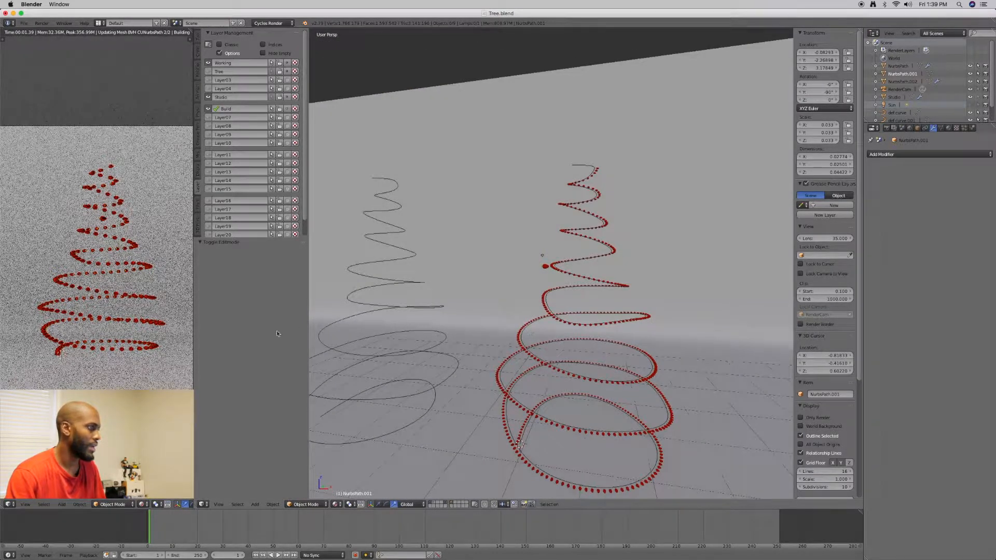
pyautogui.moveTo(581, 360); pyautogui.dragTo(580, 270, button='middle')
pyautogui.scroll(5, 526, 356)
pyautogui.scroll(3, 543, 342)
pyautogui.scroll(3, 559, 320)
pyautogui.rightClick(515, 328)
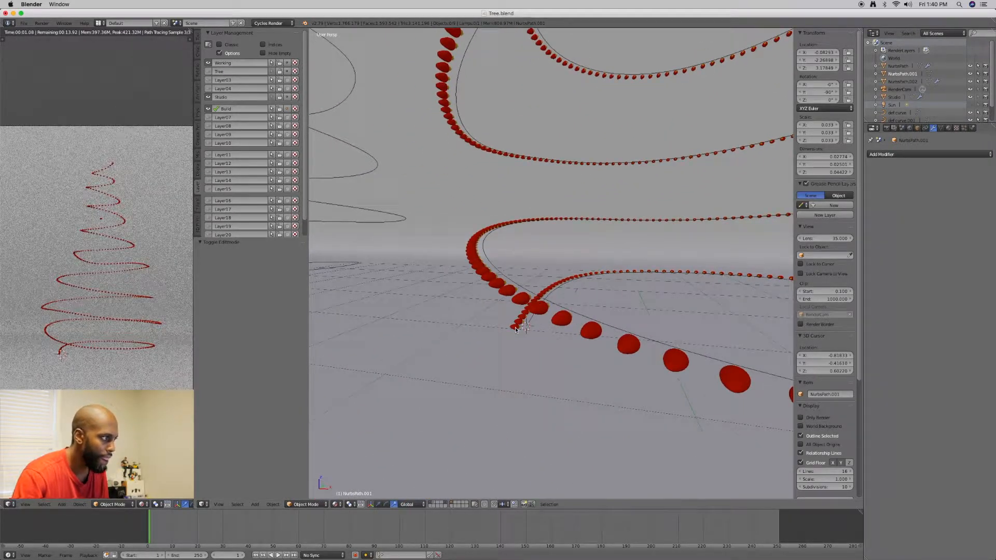
pyautogui.rightClick(515, 328)
pyautogui.moveTo(515, 328)
pyautogui.mouseDown(button='middle')
pyautogui.moveTo(524, 336)
pyautogui.moveTo(515, 334)
pyautogui.mouseUp(button='middle')
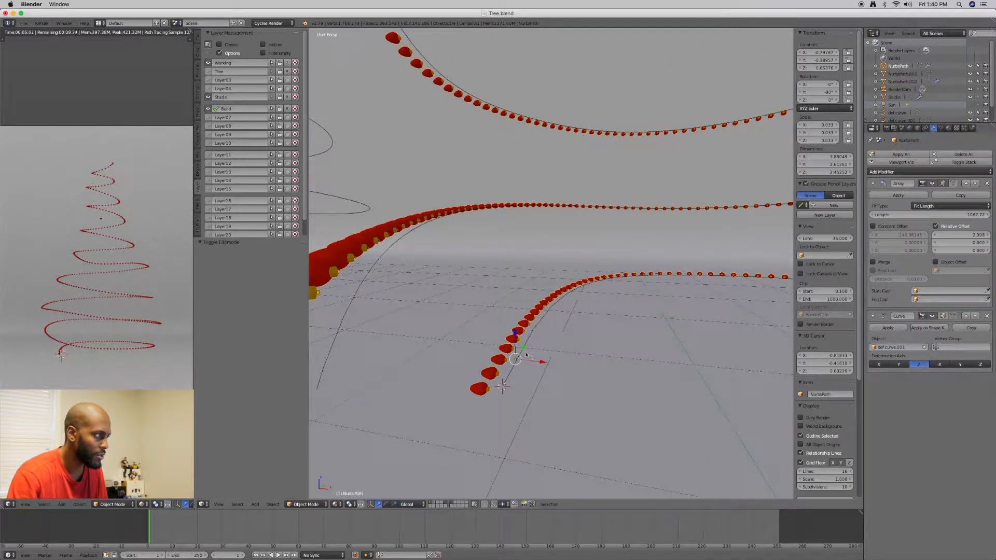
pyautogui.moveTo(524, 348); pyautogui.dragTo(523, 349)
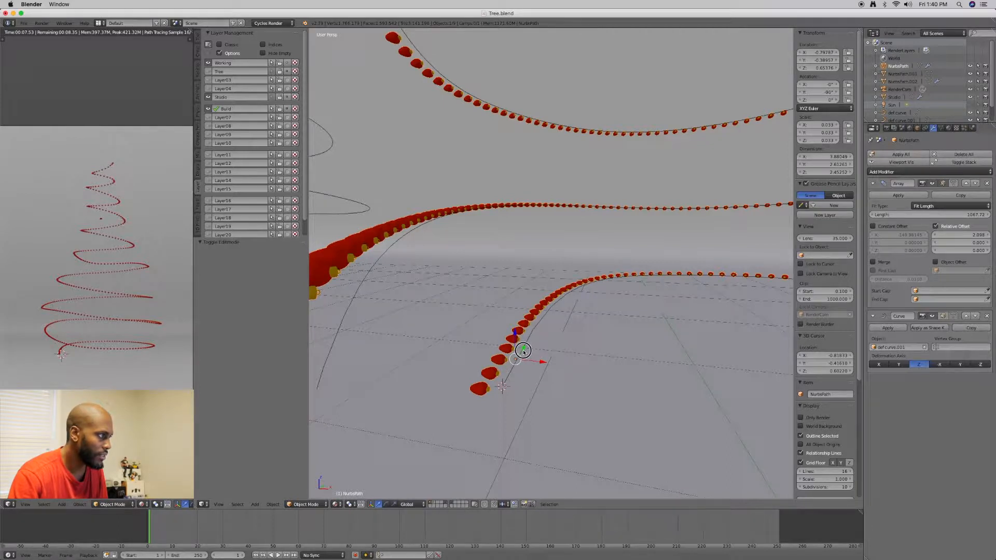
pyautogui.moveTo(522, 352); pyautogui.dragTo(523, 352)
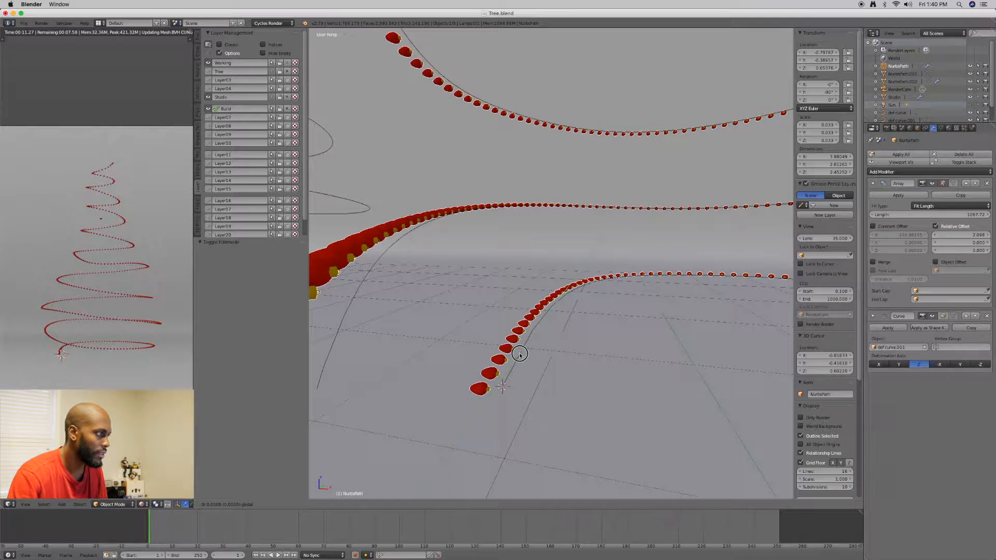
pyautogui.moveTo(519, 356); pyautogui.dragTo(519, 355)
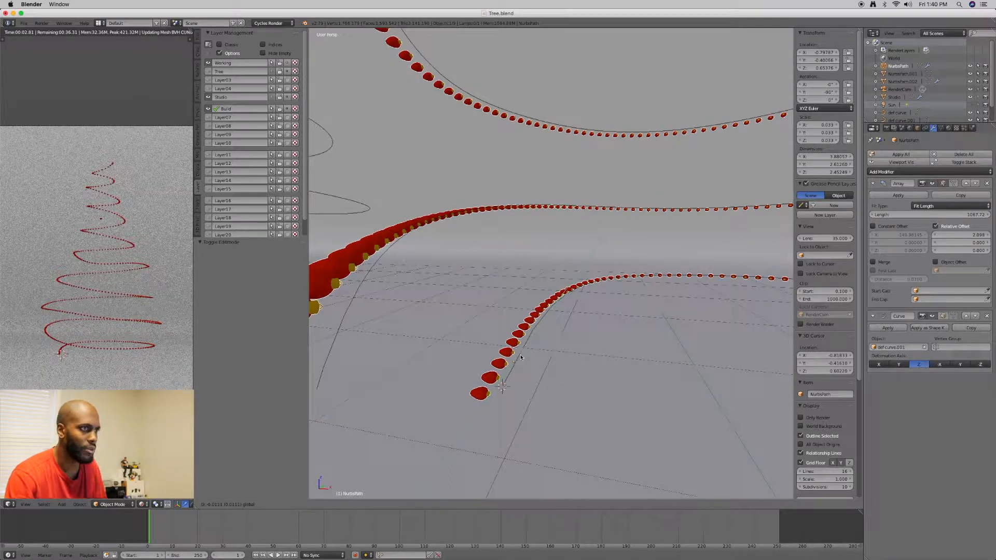
# Set the Array modifier's relative X offset to 10 to space the ornaments widely along the curve
pyautogui.click(977, 238)
pyautogui.click(977, 235)
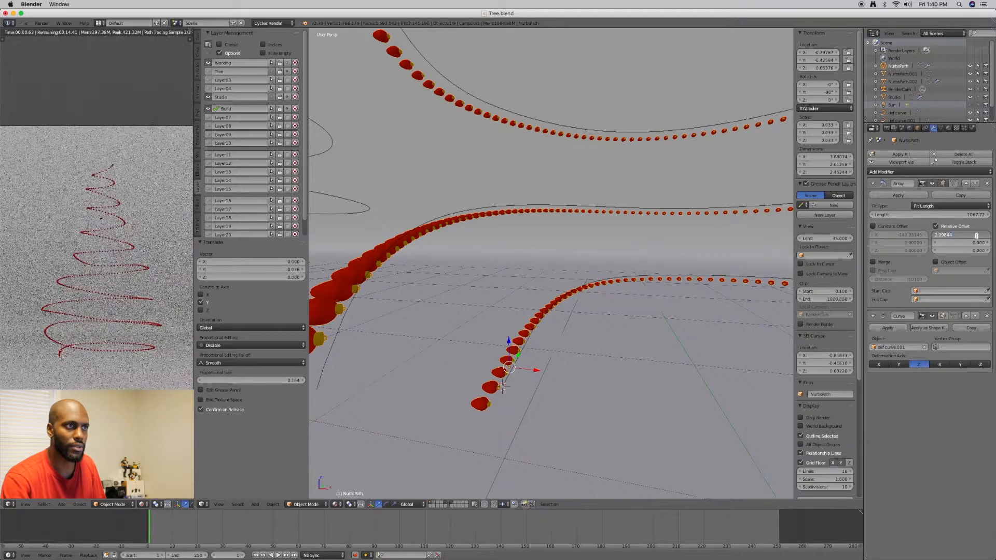
pyautogui.moveTo(976, 236); pyautogui.dragTo(928, 234)
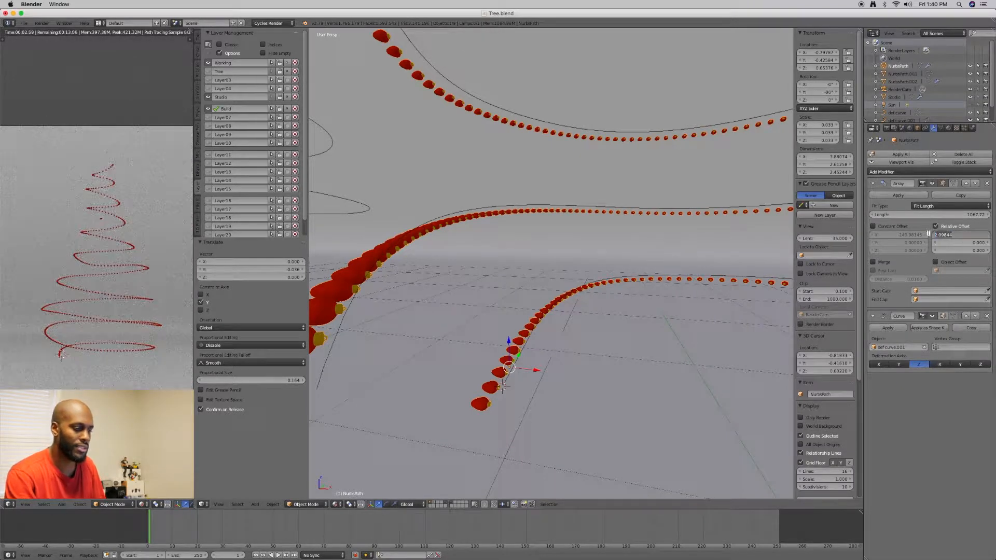
pyautogui.write('10')
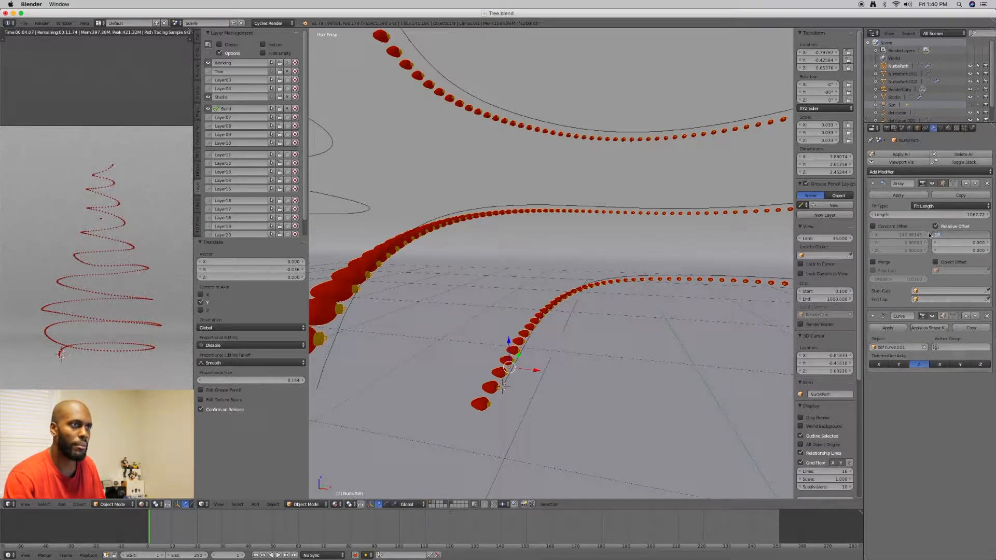
pyautogui.press('Return')
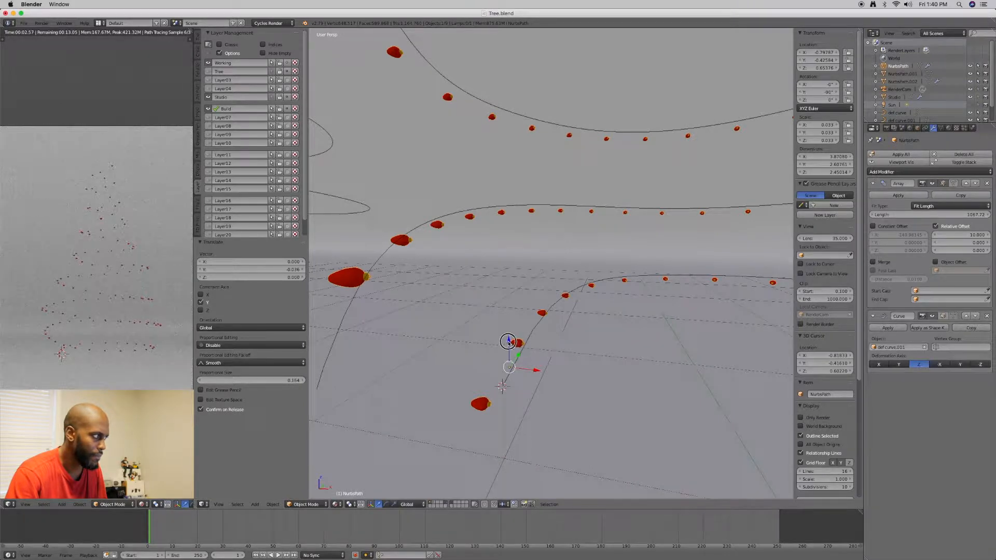
# Raise the garland about 0.073 along the global Z axis towards its curve
pyautogui.moveTo(508, 337); pyautogui.dragTo(510, 313)
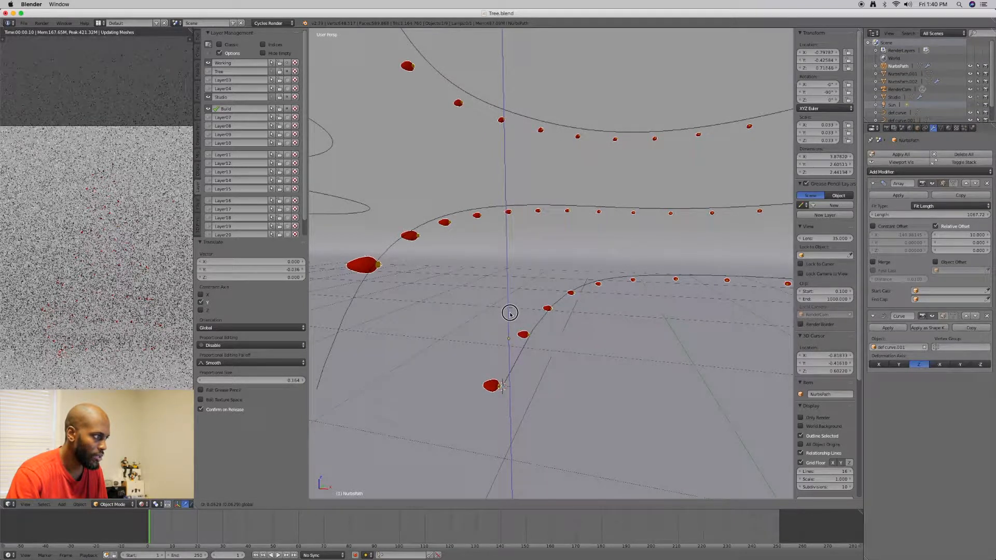
pyautogui.moveTo(510, 310); pyautogui.dragTo(533, 343)
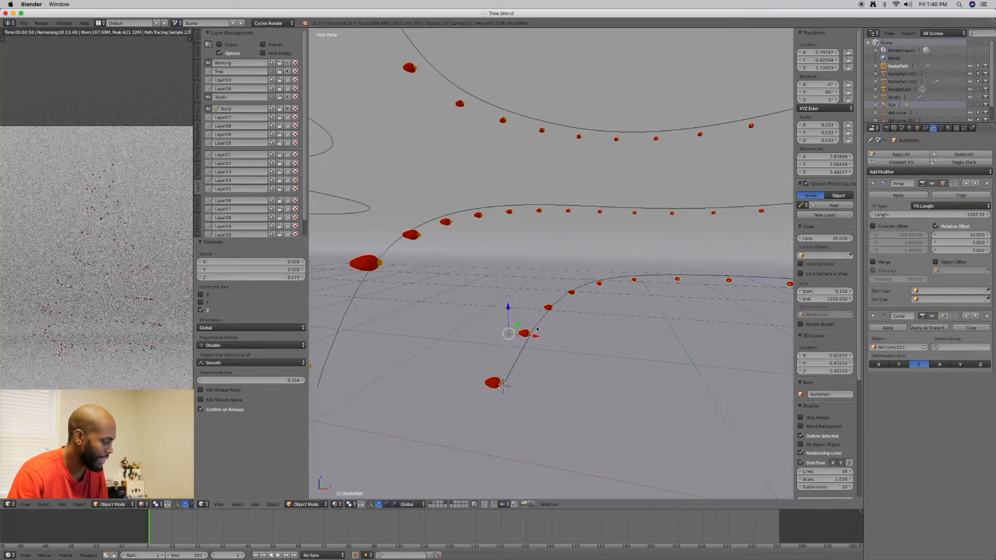
pyautogui.moveTo(519, 357); pyautogui.dragTo(516, 358, button='middle')
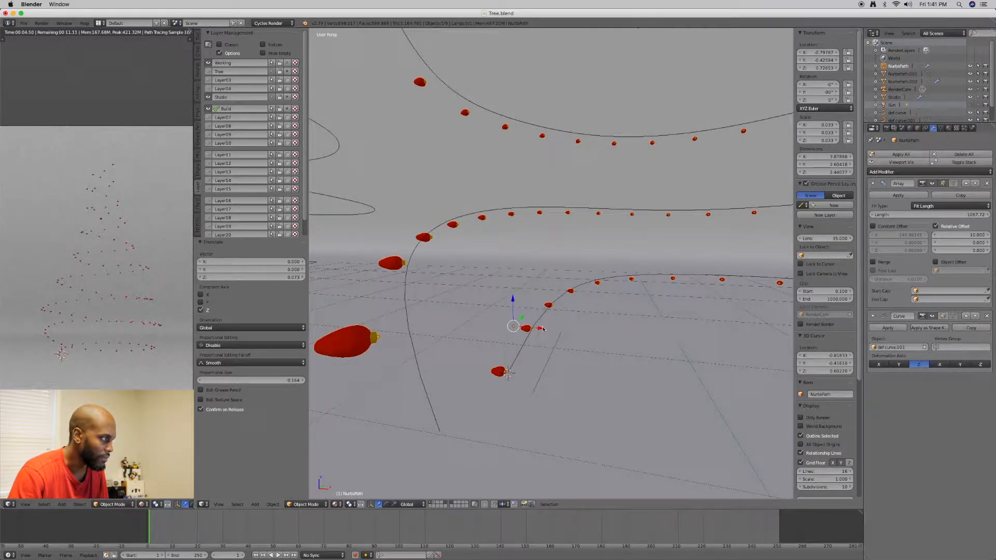
# Try moving the garland about -0.037 along the global X axis, and undo the move
pyautogui.press('g')
pyautogui.press('x')
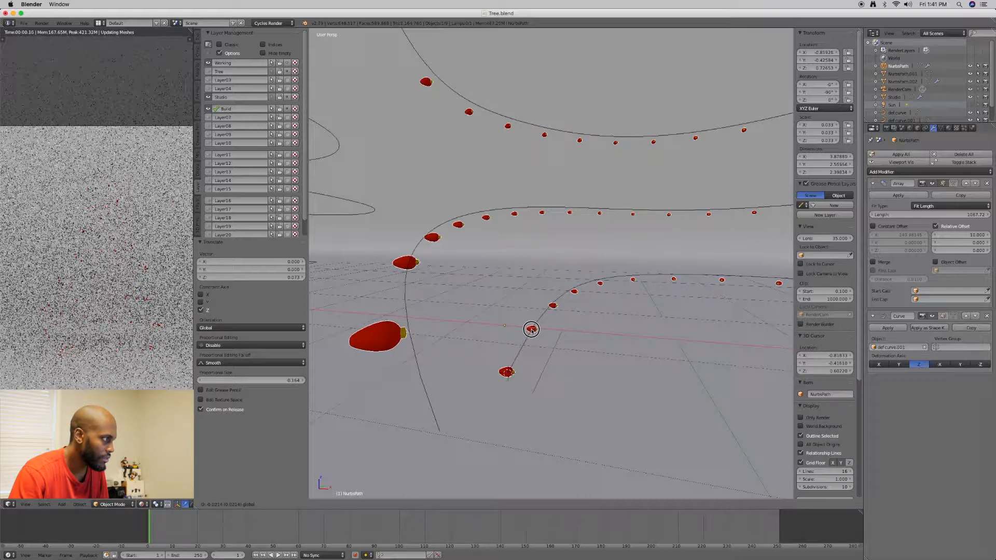
pyautogui.moveTo(529, 332); pyautogui.dragTo(524, 332)
pyautogui.moveTo(501, 347); pyautogui.dragTo(502, 339, button='middle')
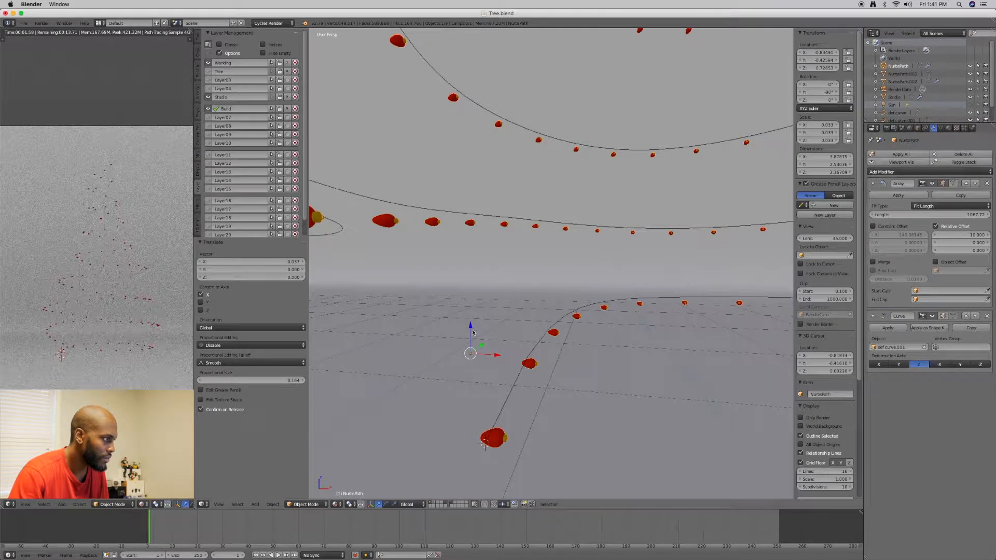
pyautogui.moveTo(502, 347); pyautogui.dragTo(522, 305, button='middle')
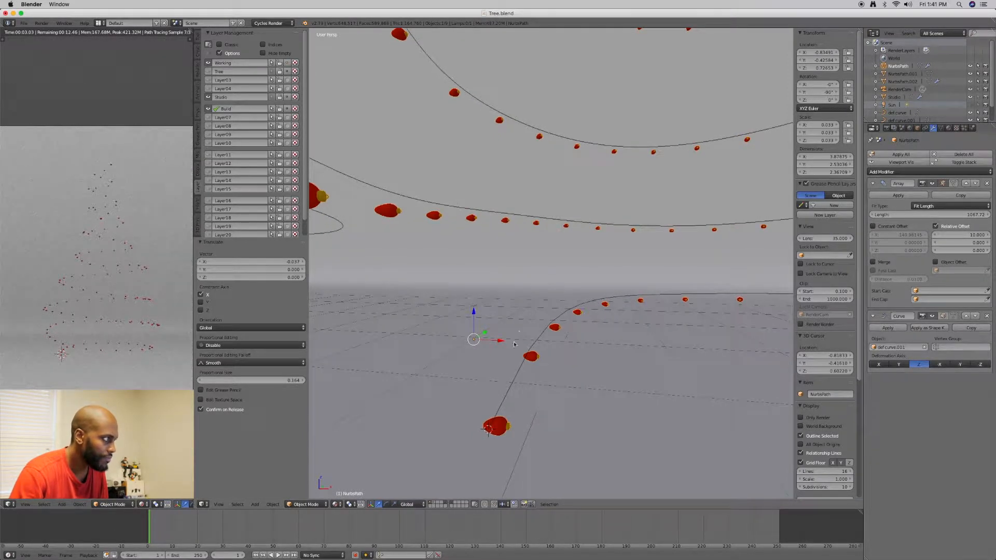
pyautogui.hotkey('ctrl', 'z')
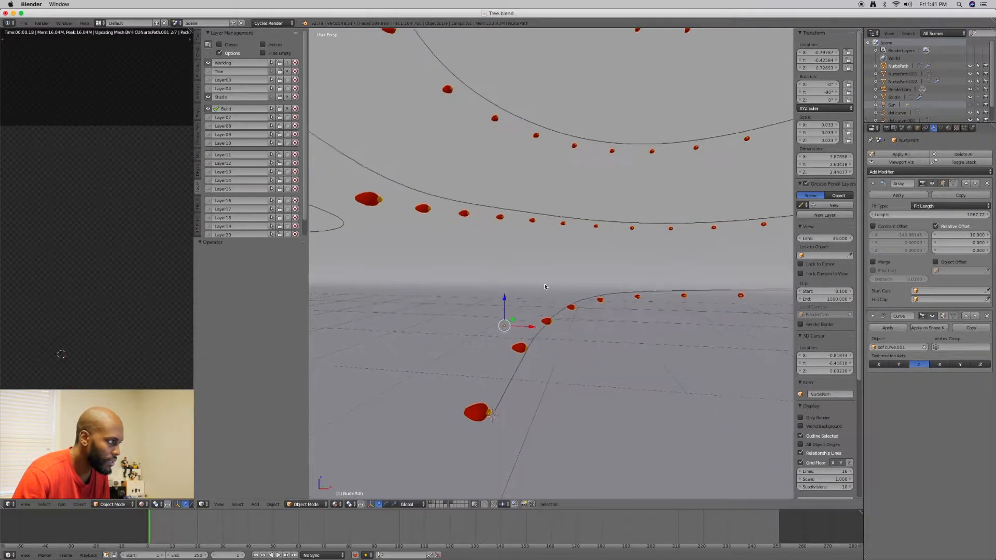
# Inspect the garland's base ornament in Edit Mode relative to the start of the curve, and return to Object Mode
pyautogui.scroll(-1, 521, 375)
pyautogui.press('Tab')
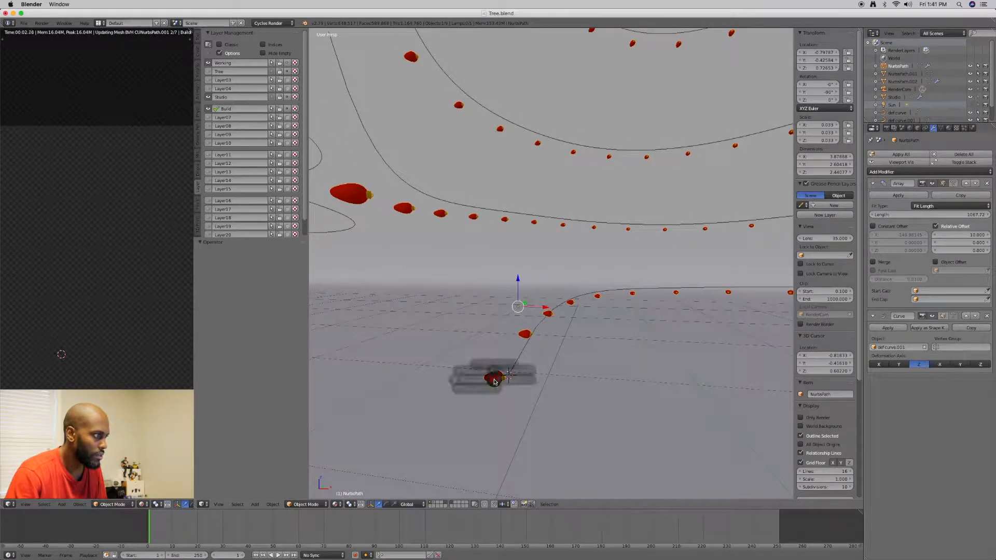
pyautogui.click(529, 382)
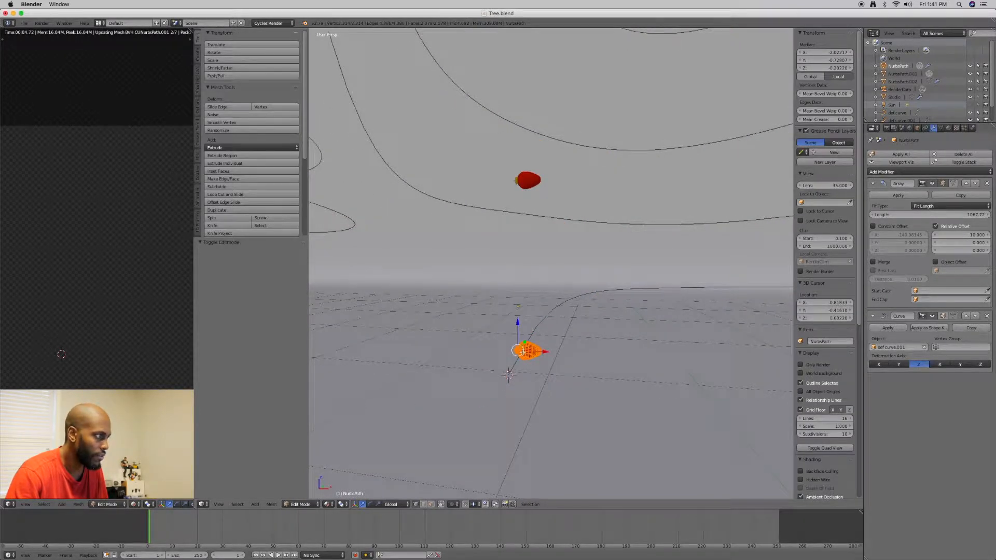
pyautogui.press('KP_Decimal')
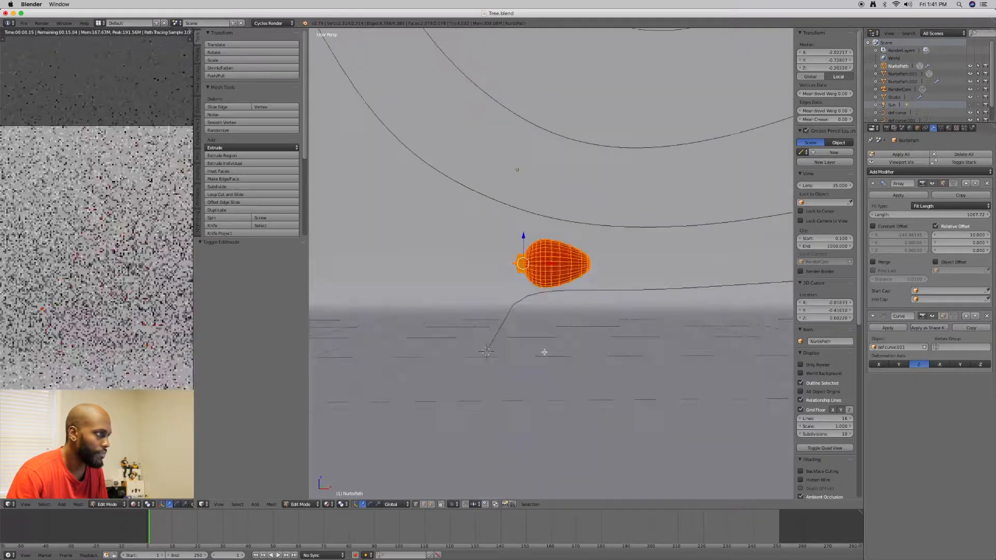
pyautogui.press('Tab')
pyautogui.click(486, 359)
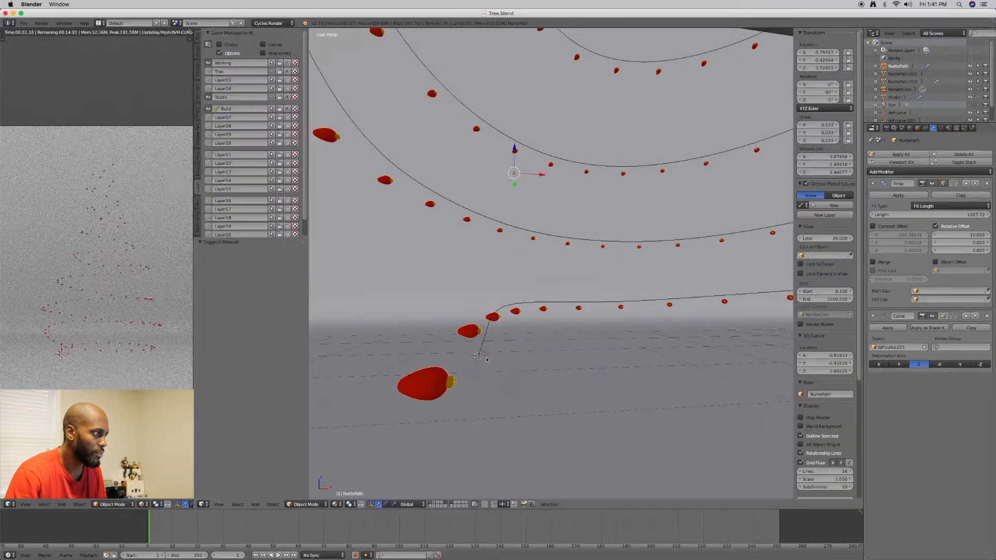
pyautogui.hotkey('ctrl', 'space')
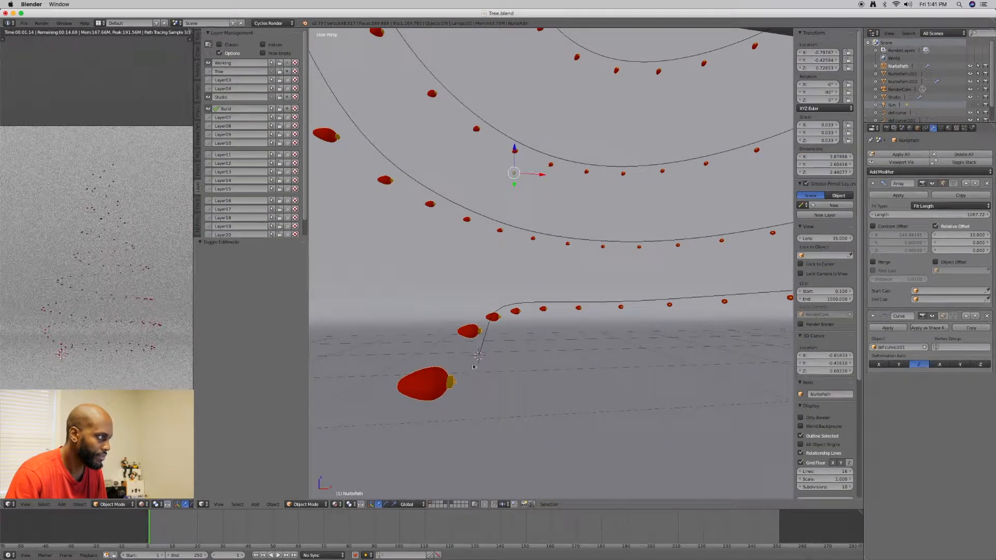
pyautogui.moveTo(503, 375); pyautogui.dragTo(494, 379, button='middle')
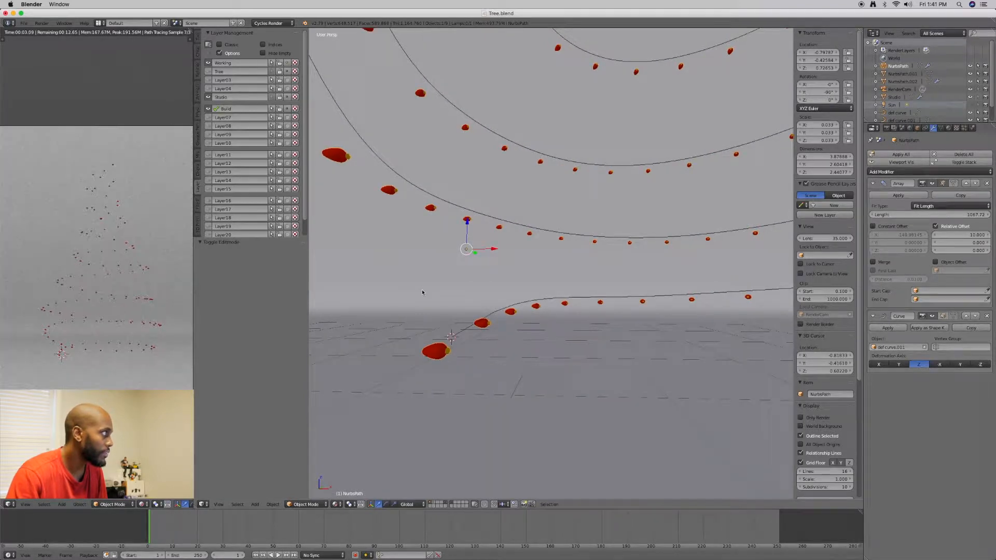
# Set the garland's origin to its geometry
pyautogui.click(197, 41)
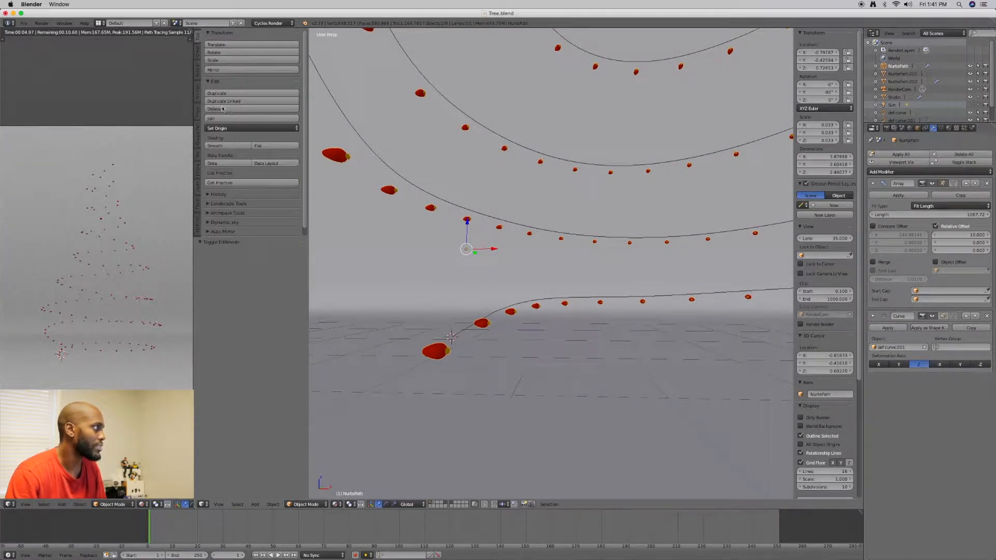
pyautogui.click(244, 128)
pyautogui.click(245, 148)
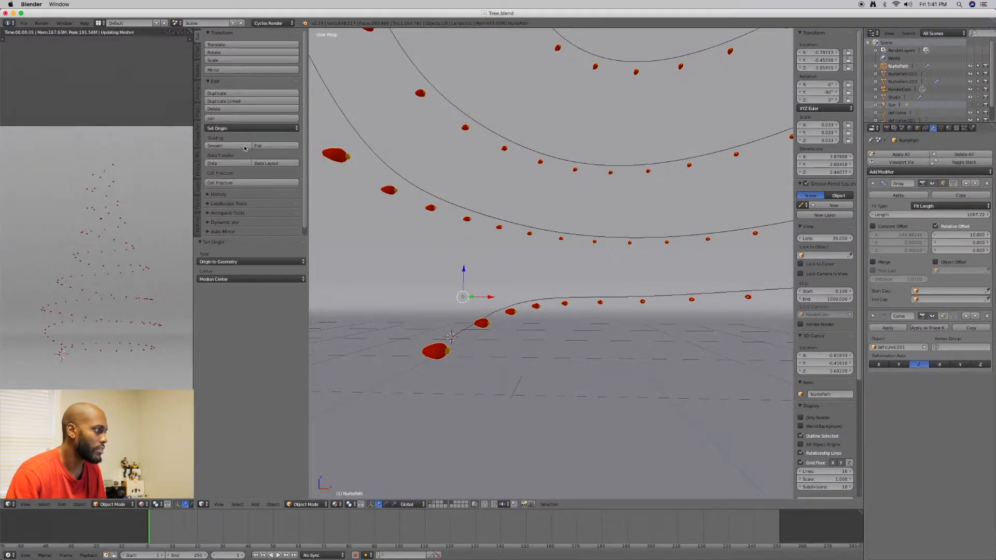
# Move the garland along the global Z and Y axes so its first ornament sits on the curve's starting point
pyautogui.moveTo(407, 271); pyautogui.dragTo(453, 261, button='middle')
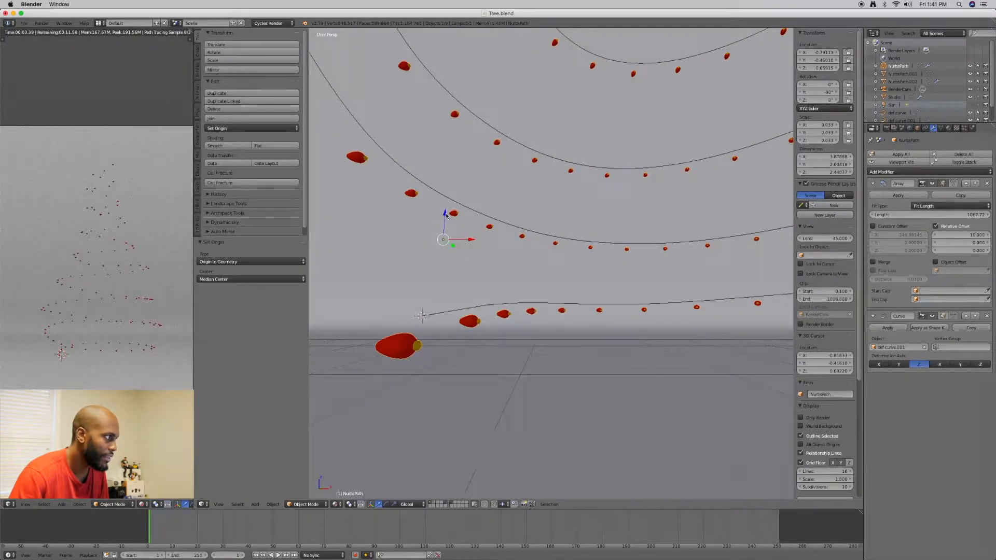
pyautogui.moveTo(445, 214); pyautogui.dragTo(444, 202)
pyautogui.moveTo(458, 244); pyautogui.dragTo(460, 274)
pyautogui.moveTo(460, 273); pyautogui.dragTo(483, 308, button='middle')
pyautogui.moveTo(487, 308); pyautogui.dragTo(496, 310)
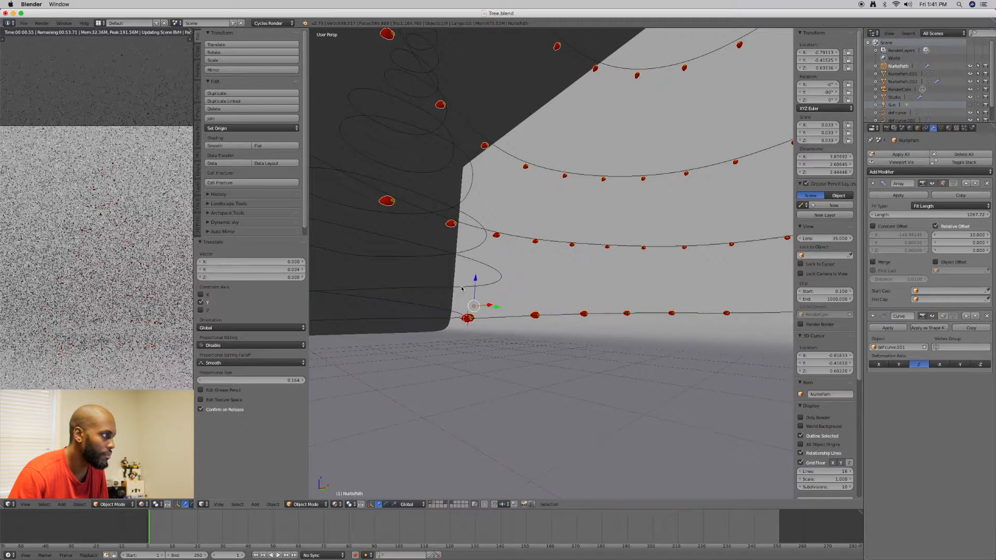
# Move the garland about 0.006 along the global Y axis
pyautogui.moveTo(471, 286); pyautogui.dragTo(444, 321, button='middle')
pyautogui.moveTo(563, 233); pyautogui.dragTo(499, 314, button='middle')
pyautogui.moveTo(517, 317); pyautogui.dragTo(513, 316)
# Set the X relative offset of the garland's Array modifier to 20
pyautogui.click(973, 235)
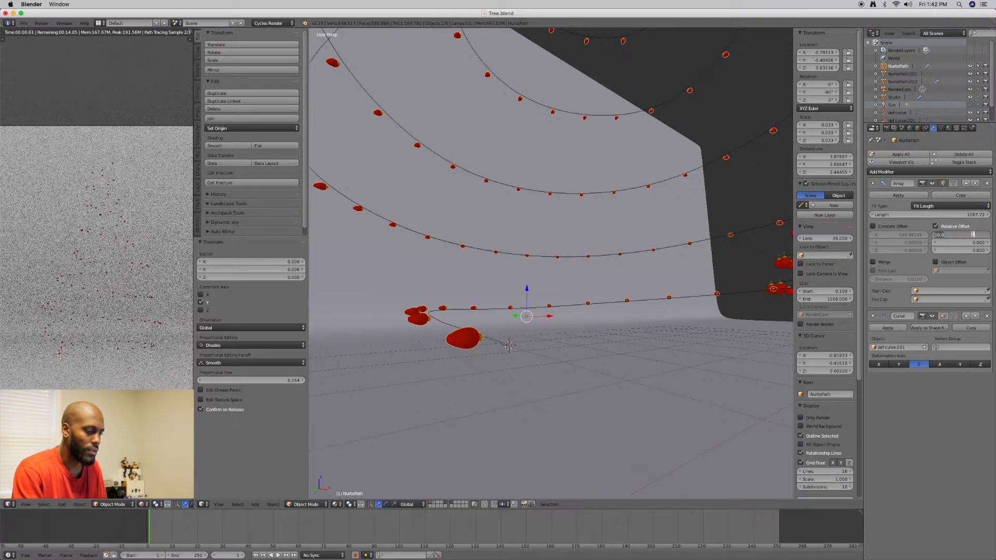
pyautogui.write('20')
pyautogui.press('Return')
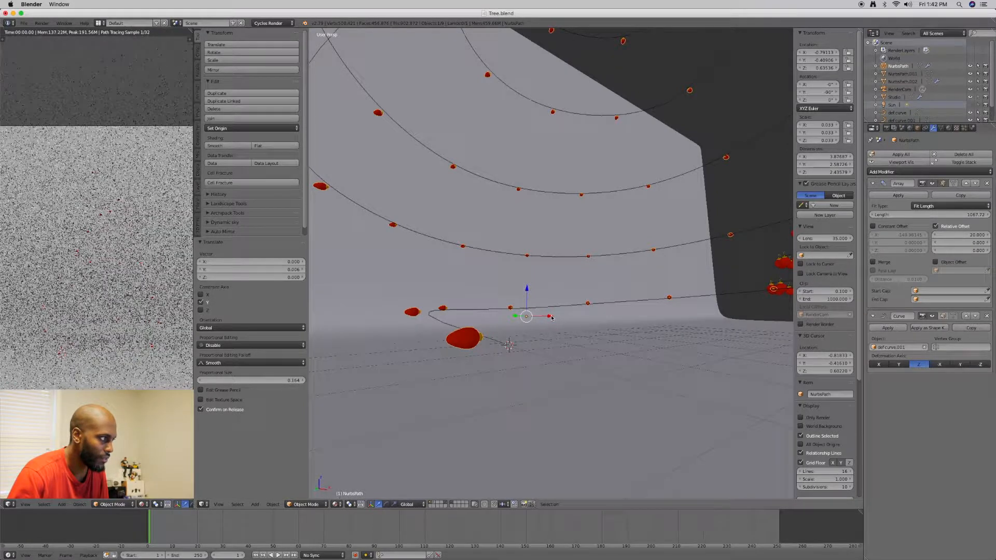
# Move the garland along the global X axis to about -0.813, bringing its first ornament to the curve's start
pyautogui.moveTo(550, 314); pyautogui.dragTo(546, 315)
pyautogui.moveTo(565, 329); pyautogui.dragTo(534, 326, button='middle')
pyautogui.moveTo(485, 301); pyautogui.dragTo(475, 303)
pyautogui.moveTo(474, 302); pyautogui.dragTo(516, 301, button='middle')
pyautogui.moveTo(503, 307); pyautogui.dragTo(499, 307)
pyautogui.moveTo(499, 307); pyautogui.dragTo(495, 317, button='middle')
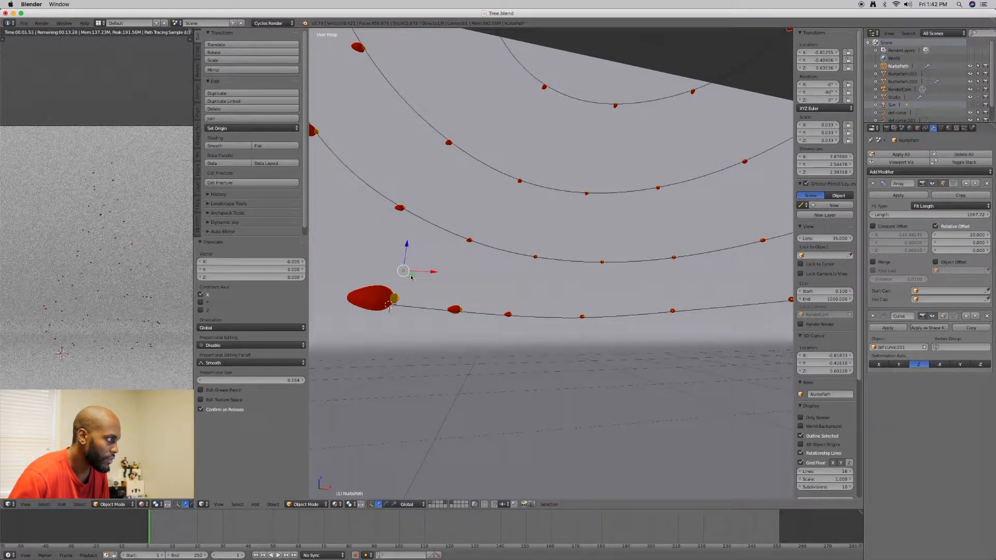
# Move the garland along the global Y and Z axes to about -0.416 and 0.616 so its first ornament meets the curve's starting point
pyautogui.moveTo(411, 277); pyautogui.dragTo(416, 277)
pyautogui.scroll(1, 424, 298)
pyautogui.scroll(2, 424, 297)
pyautogui.moveTo(408, 272); pyautogui.dragTo(415, 274)
pyautogui.moveTo(449, 312); pyautogui.dragTo(451, 335, button='middle')
pyautogui.moveTo(388, 322); pyautogui.dragTo(380, 335)
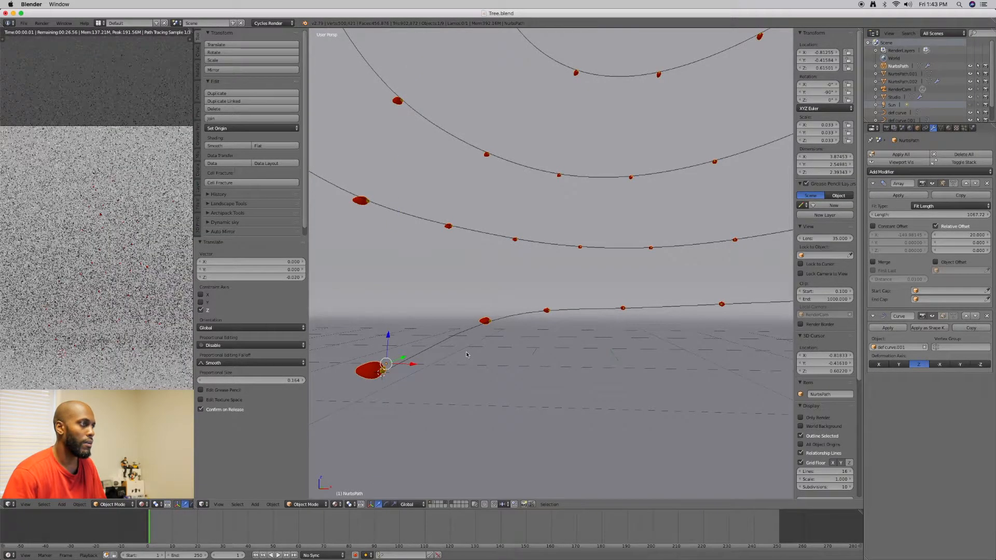
# Reduce the X relative offset of the garland's Array modifier to 10
pyautogui.scroll(-8, 433, 334)
pyautogui.keyDown('shift'); pyautogui.moveTo(478, 341); pyautogui.dragTo(418, 384, button='middle'); pyautogui.keyUp('shift')
pyautogui.moveTo(447, 351); pyautogui.dragTo(521, 360, button='middle')
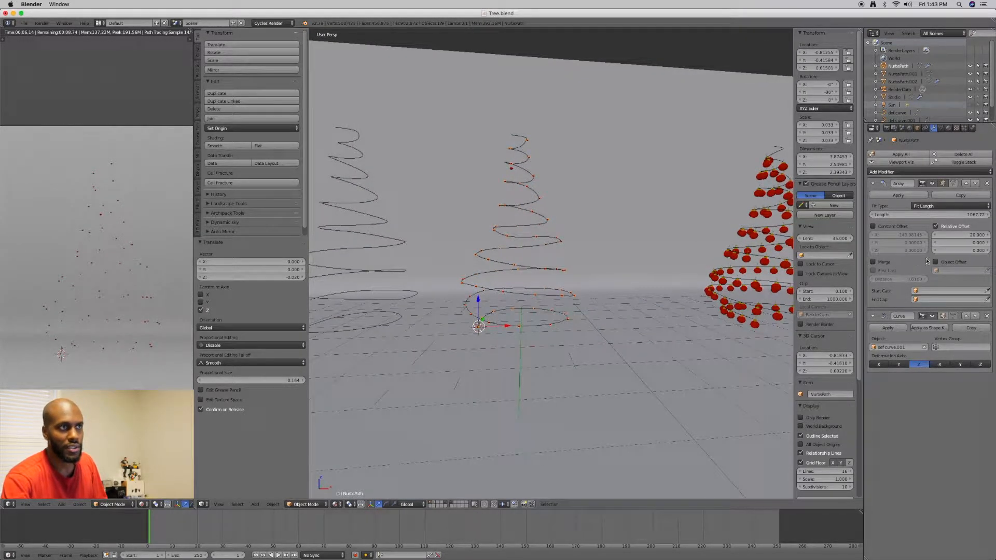
pyautogui.click(975, 234)
pyautogui.write('10')
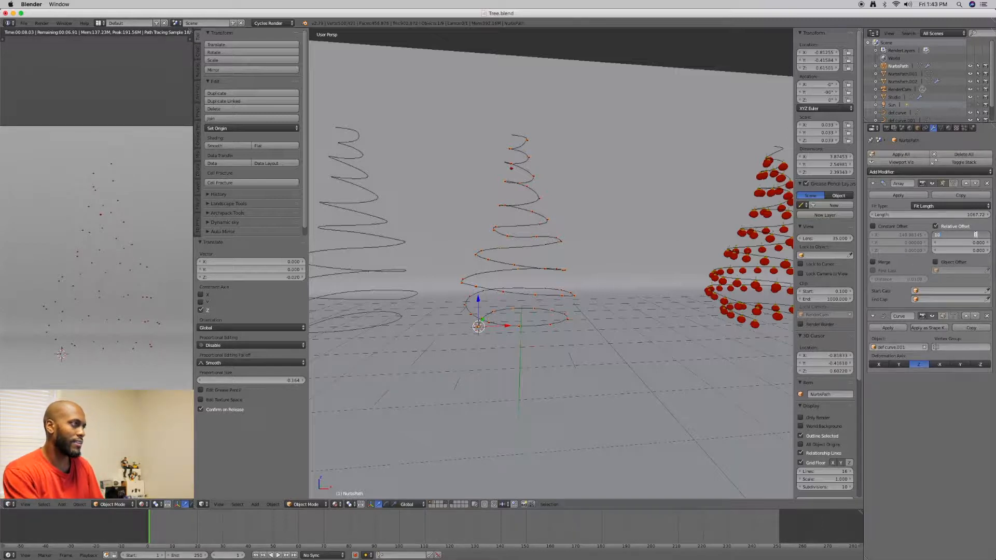
pyautogui.press('Return')
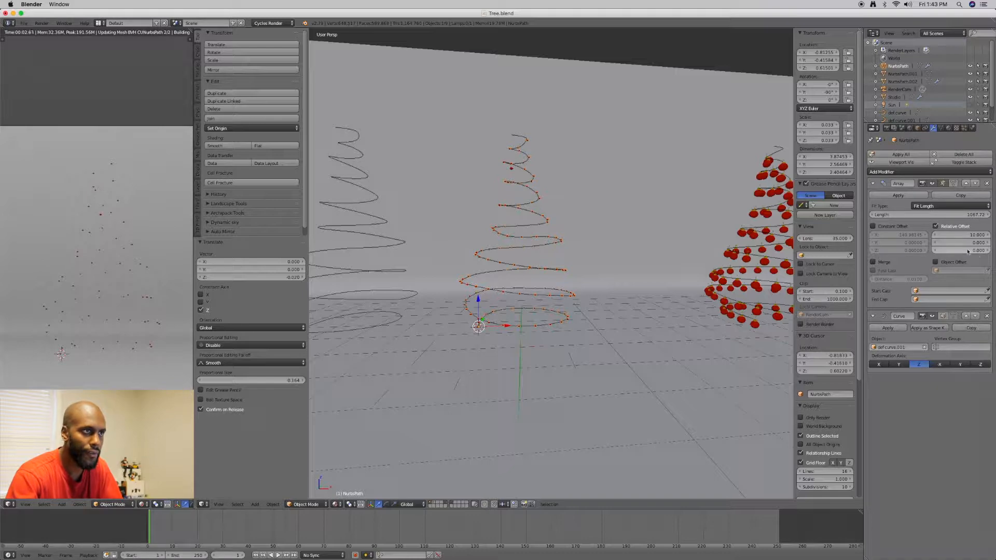
# Set the Array modifier's X relative offset to 5 so the ornaments sit closer together along the spiral
pyautogui.click(972, 235)
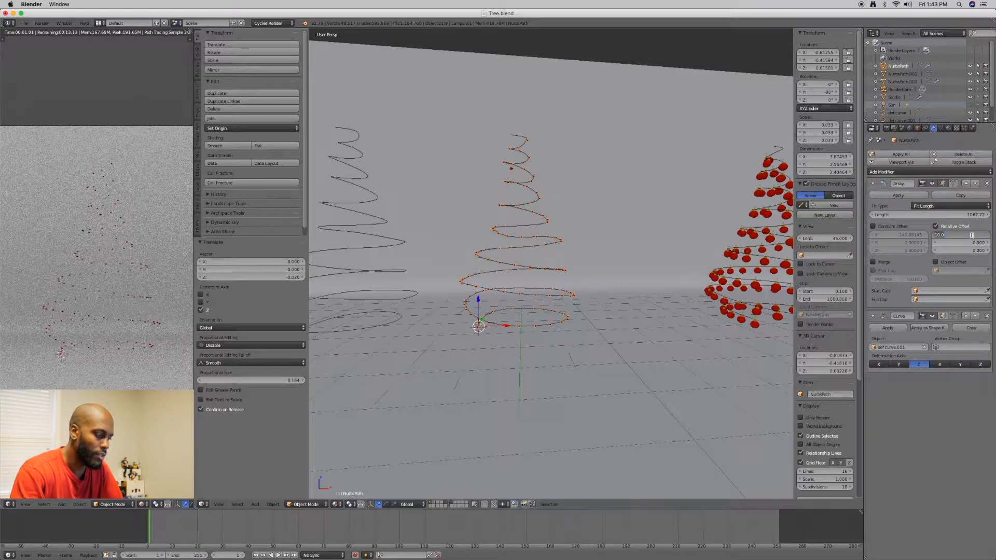
pyautogui.write('5')
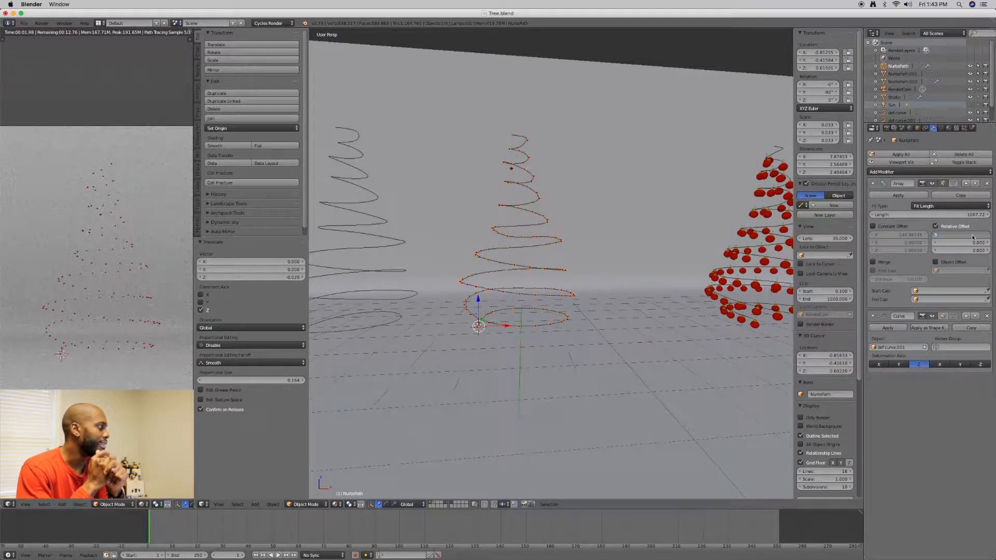
pyautogui.press('Return')
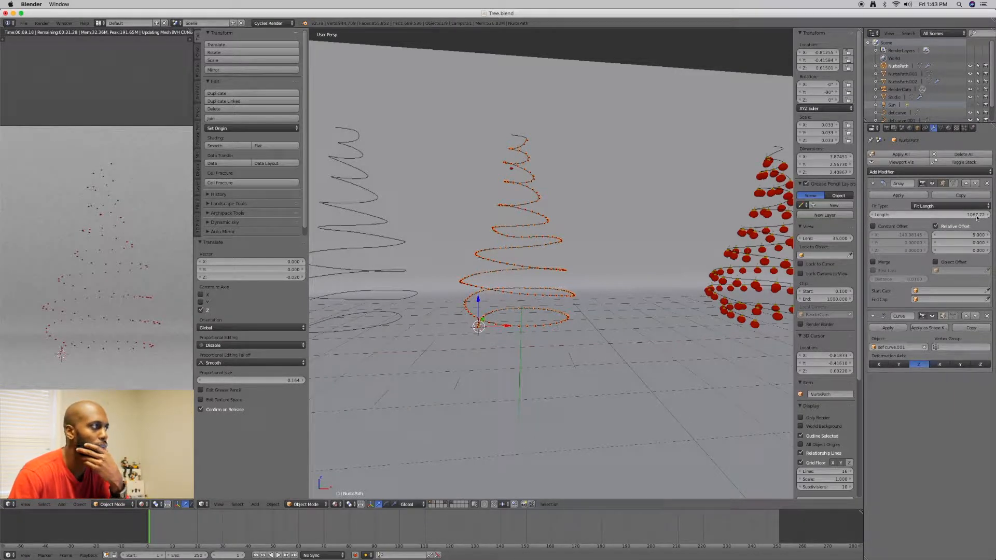
# Try Array fit lengths of 1100 and 1075 for the garland
pyautogui.click(973, 217)
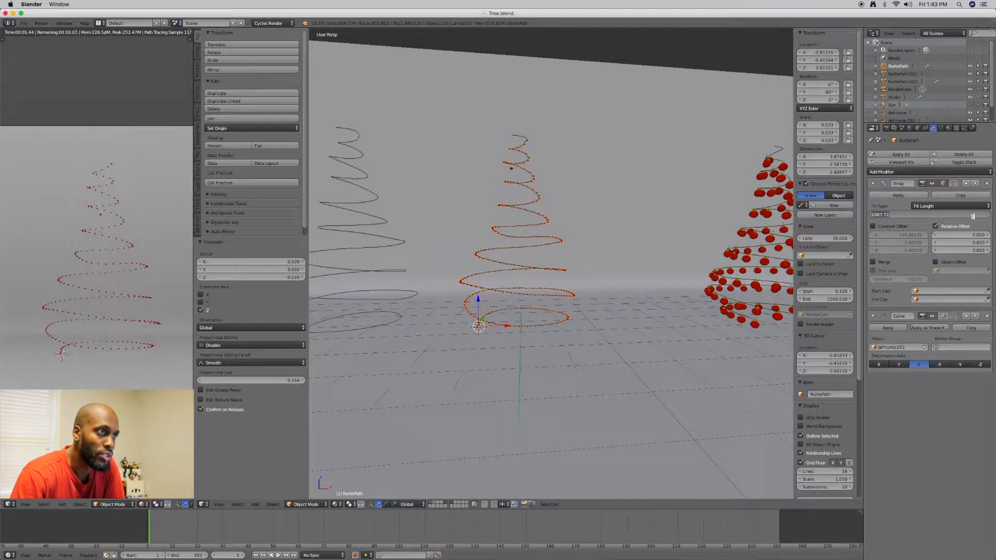
pyautogui.write('1100')
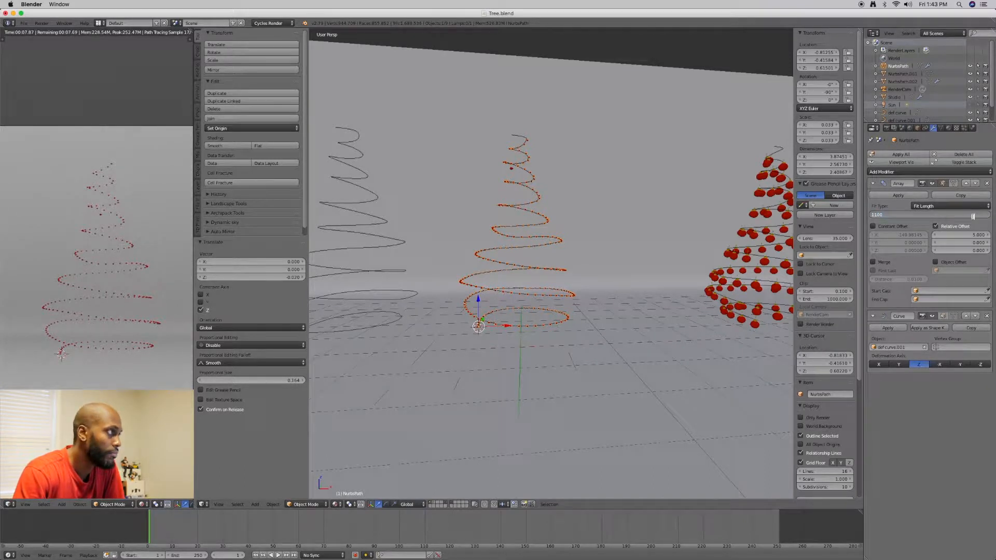
pyautogui.press('Return')
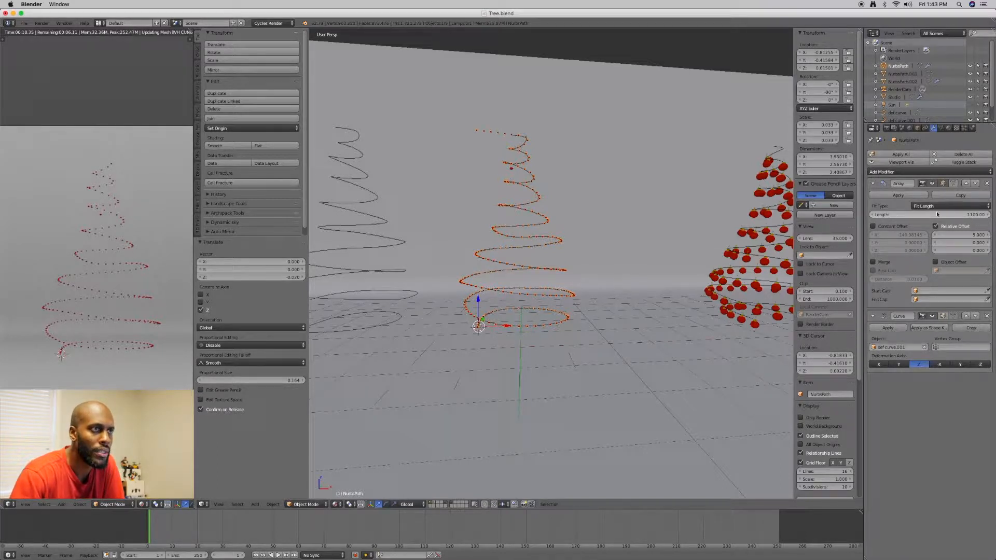
pyautogui.click(968, 215)
pyautogui.write('1')
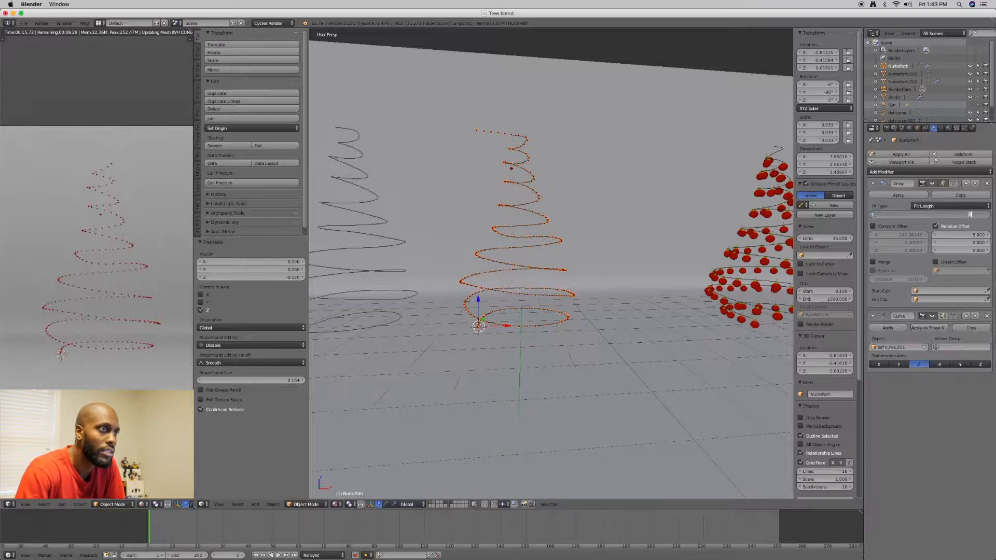
pyautogui.write('075')
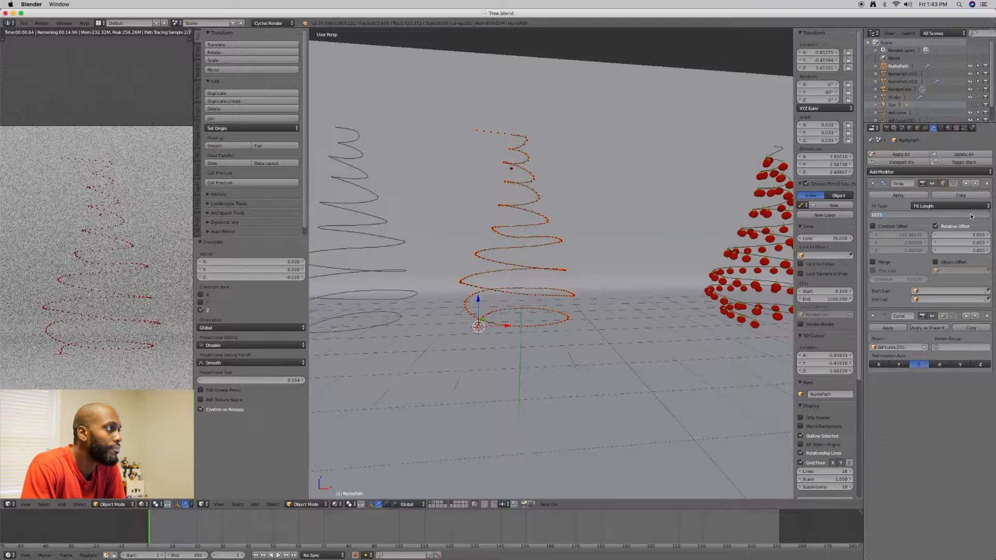
pyautogui.press('Return')
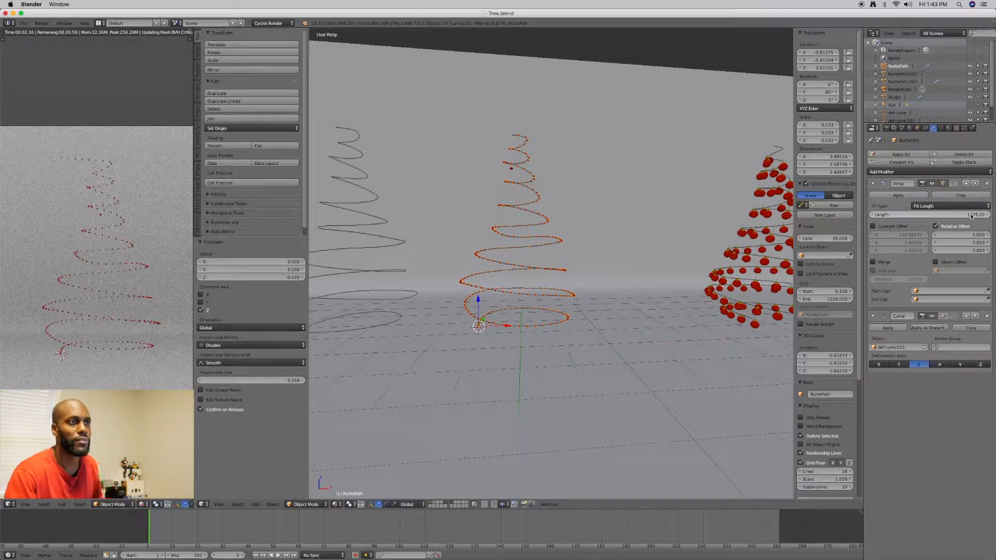
# Set the Array modifier's fit length to 1080
pyautogui.click(972, 216)
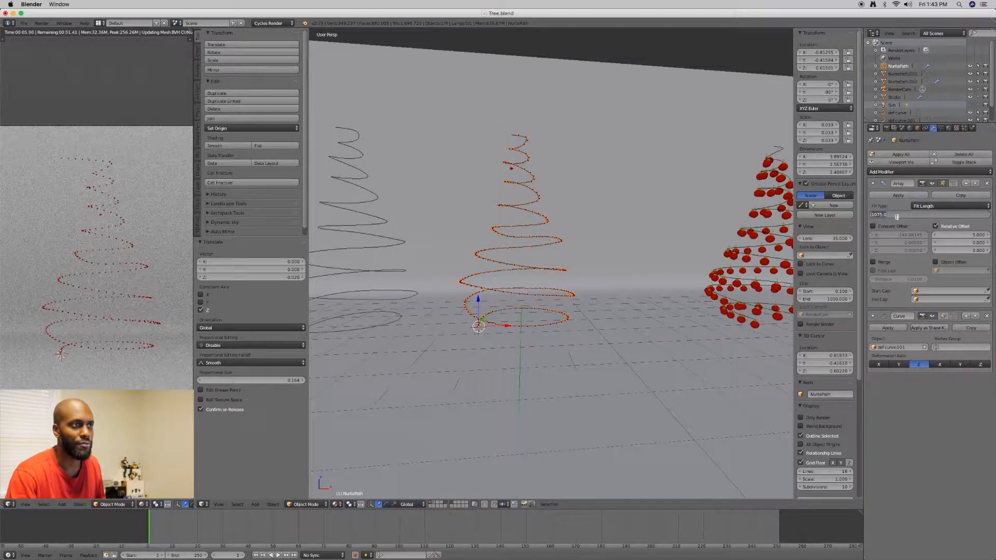
pyautogui.press('BackSpace')
pyautogui.press('BackSpace')
pyautogui.press('BackSpace')
pyautogui.write('80')
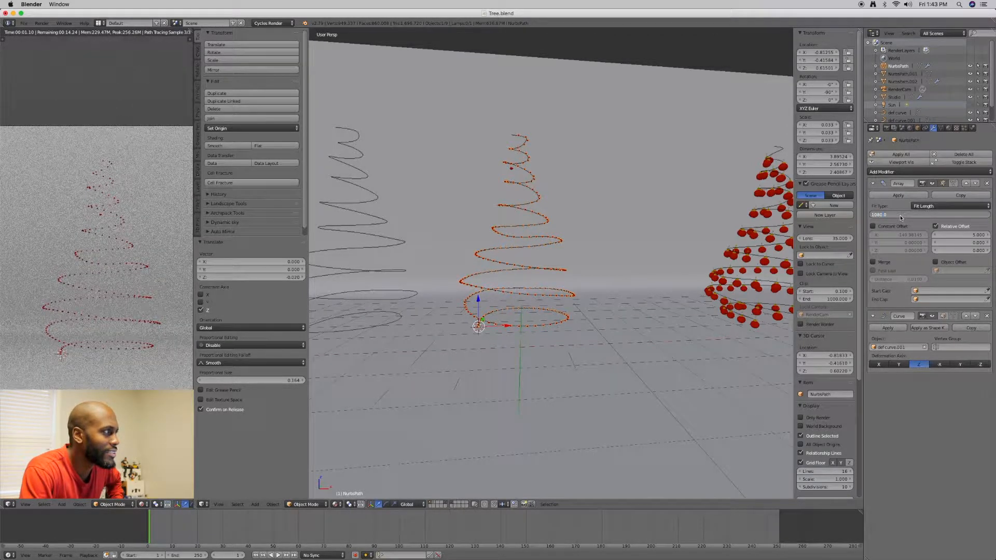
pyautogui.press('Return')
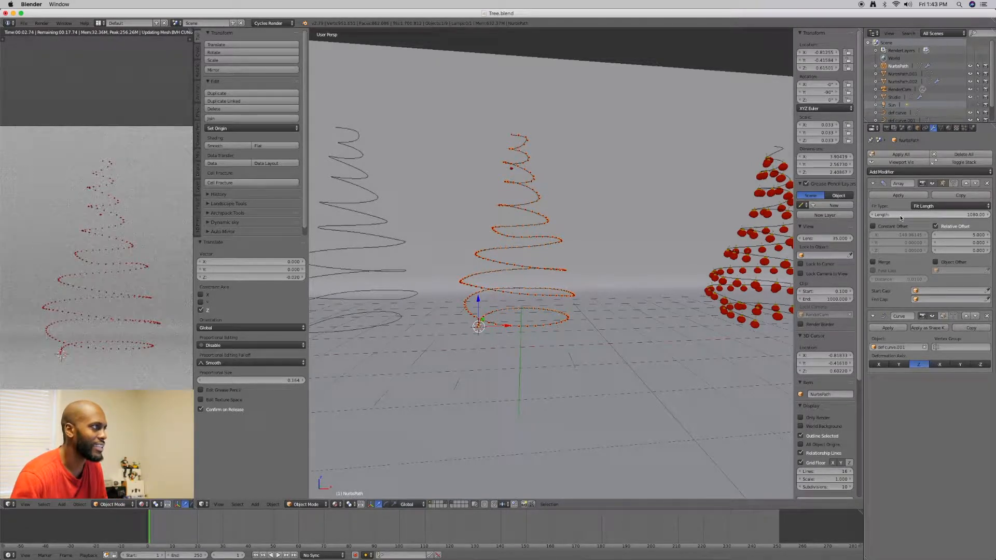
# Make a separate copy of the garland's Ornament_mat material in its material slot
pyautogui.moveTo(619, 206); pyautogui.dragTo(588, 221, button='middle')
pyautogui.scroll(10, 587, 218)
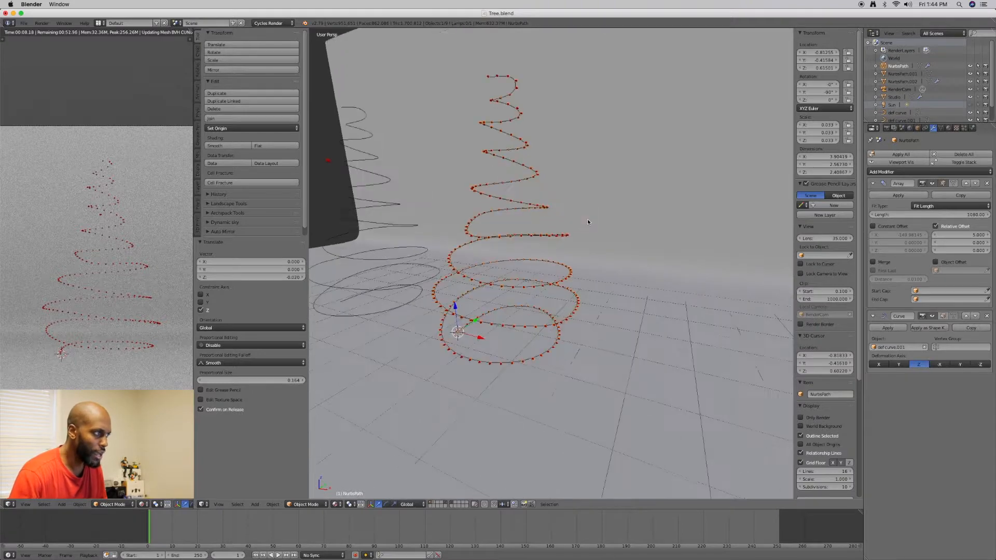
pyautogui.keyDown('shift'); pyautogui.moveTo(607, 177); pyautogui.dragTo(609, 174, button='middle'); pyautogui.keyUp('shift')
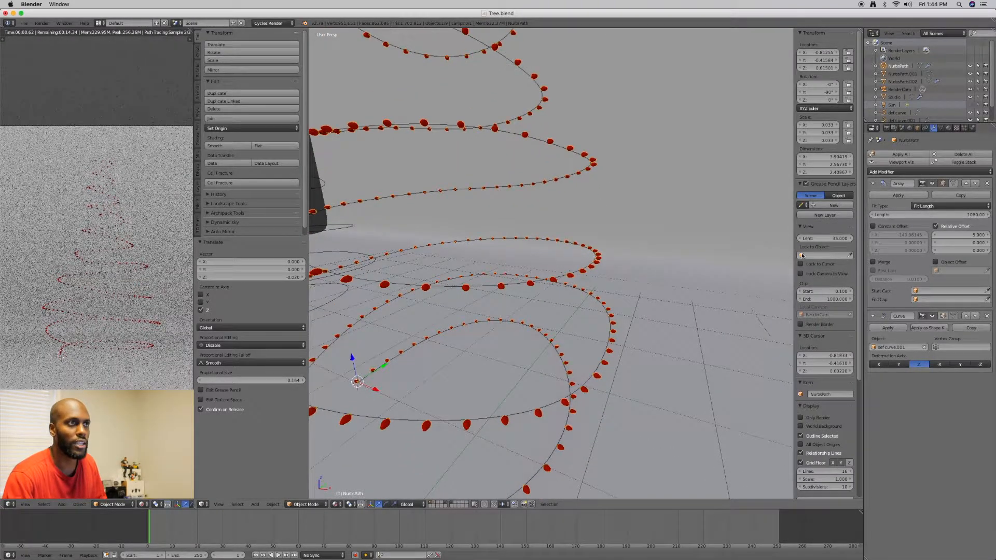
pyautogui.click(947, 130)
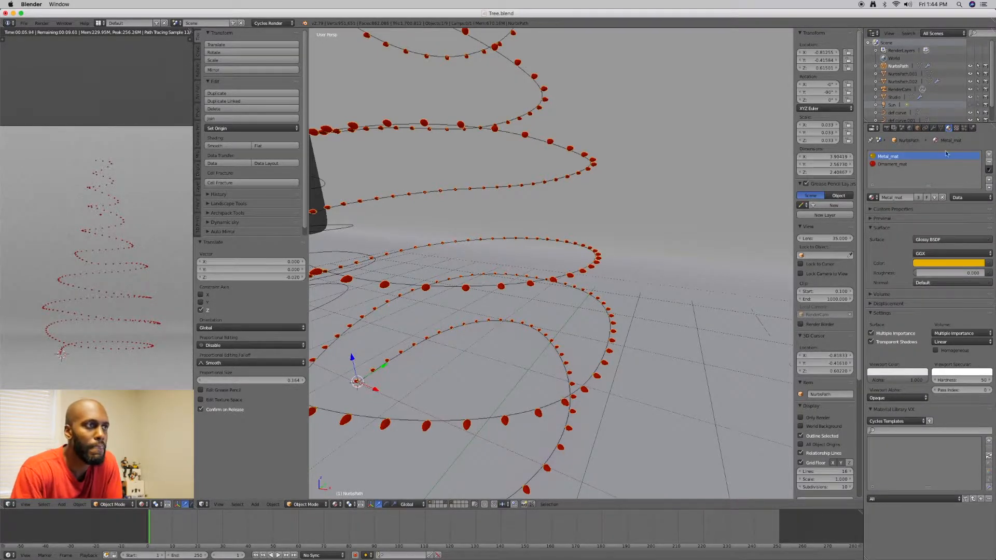
pyautogui.click(894, 165)
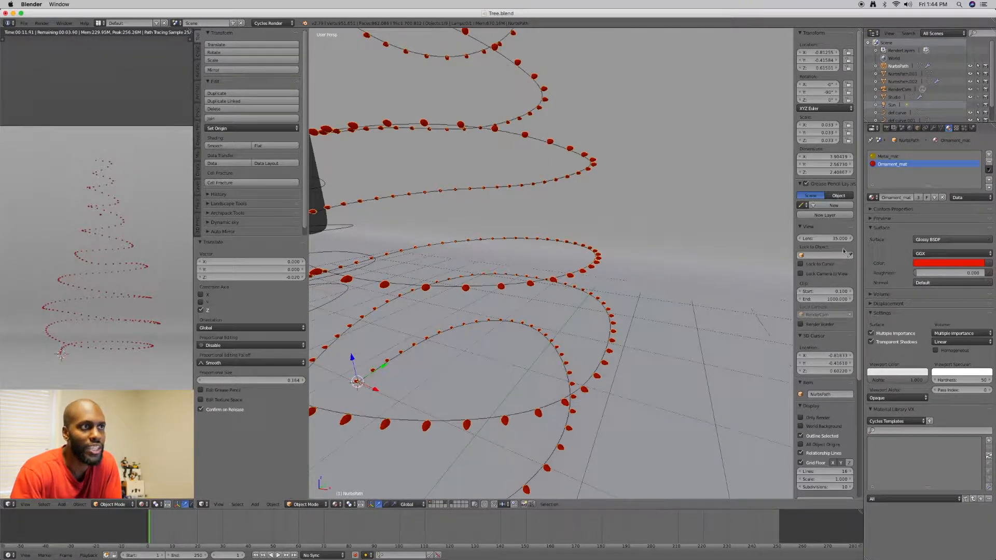
pyautogui.click(934, 198)
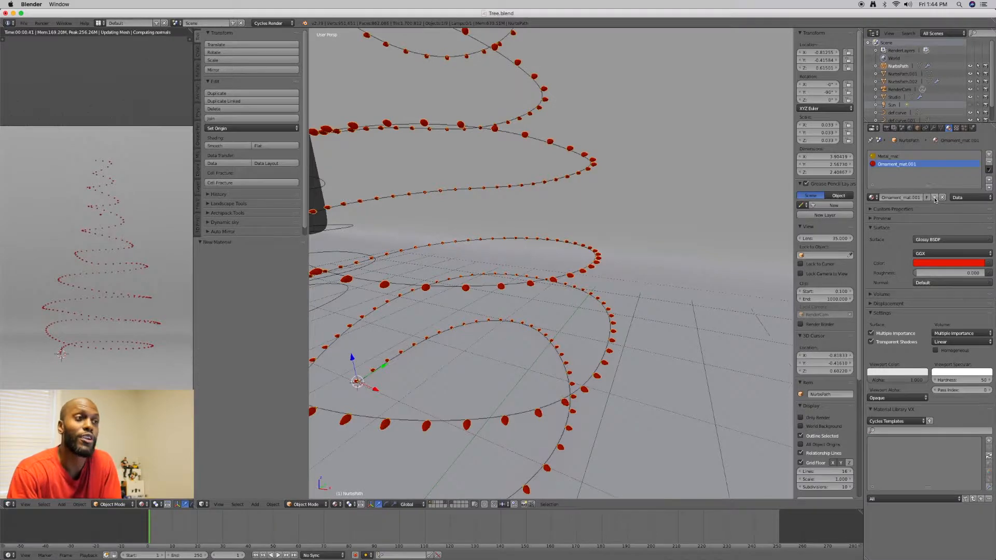
# Rename the copied ornament material as TreeLights_mat
pyautogui.doubleClick(901, 164)
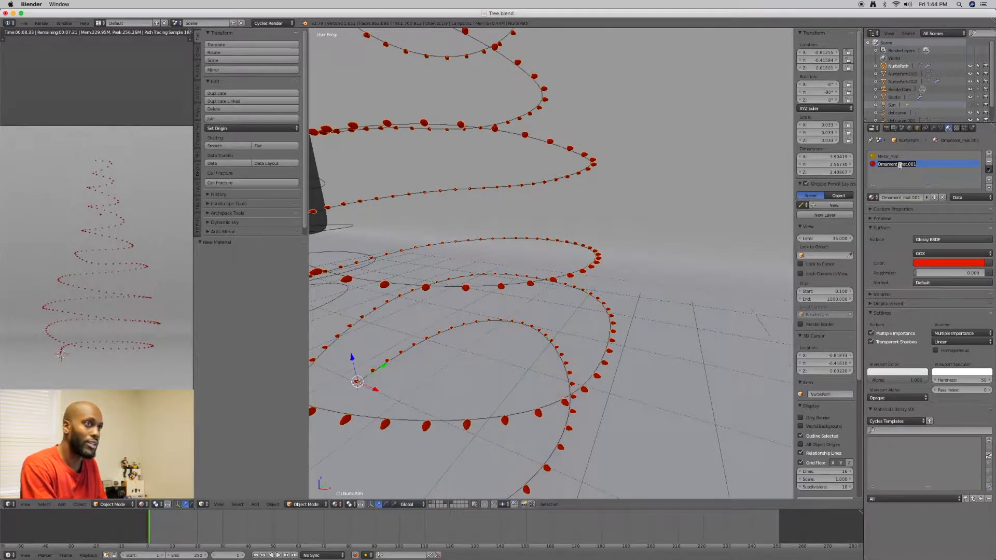
pyautogui.write('treeLights')
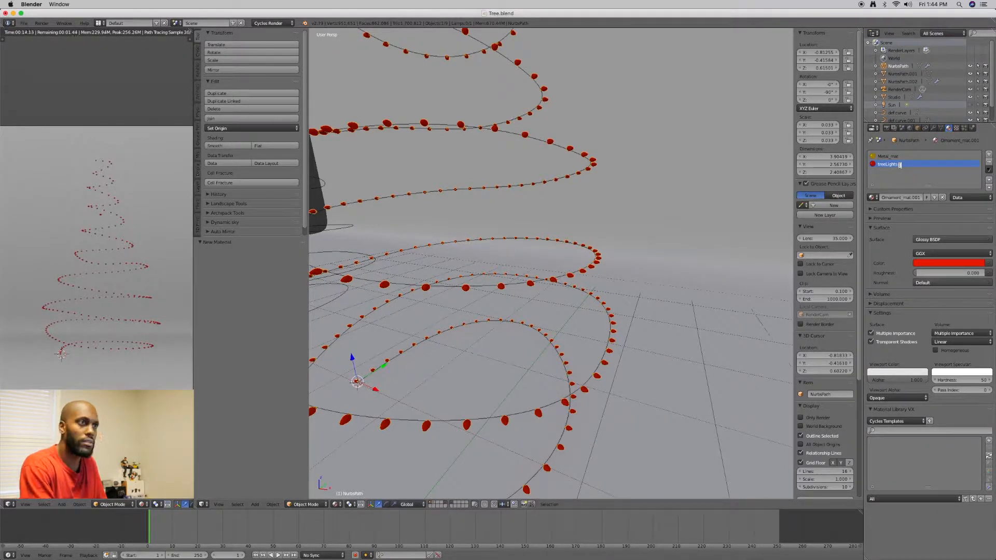
pyautogui.write('T')
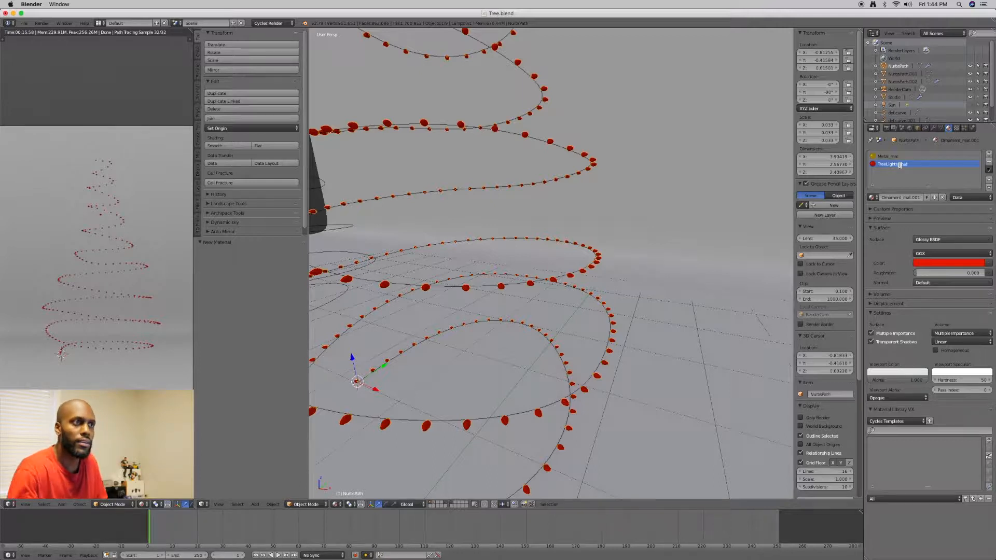
pyautogui.press('Return')
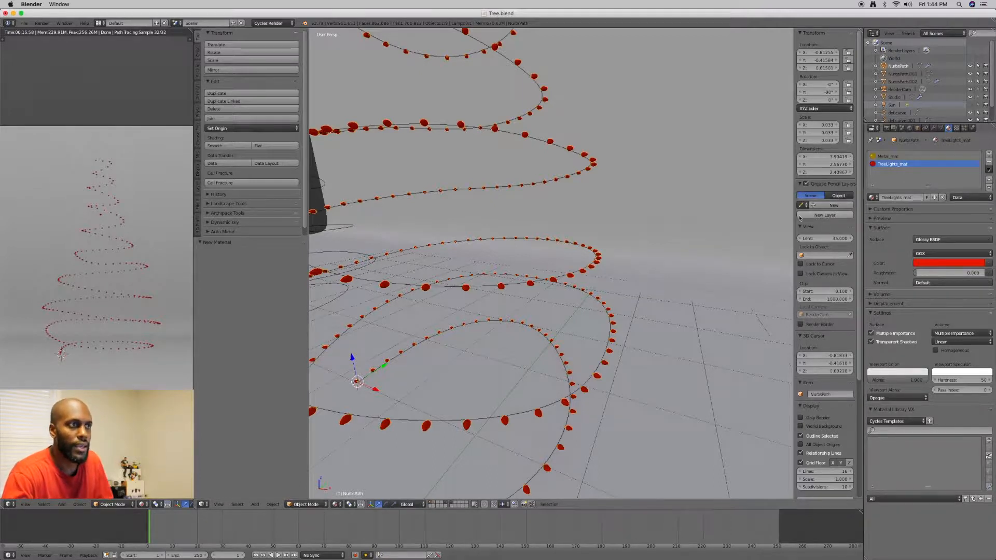
# Change the surface shader of TreeLights_mat to Emission
pyautogui.click(878, 229)
pyautogui.click(878, 228)
pyautogui.click(920, 240)
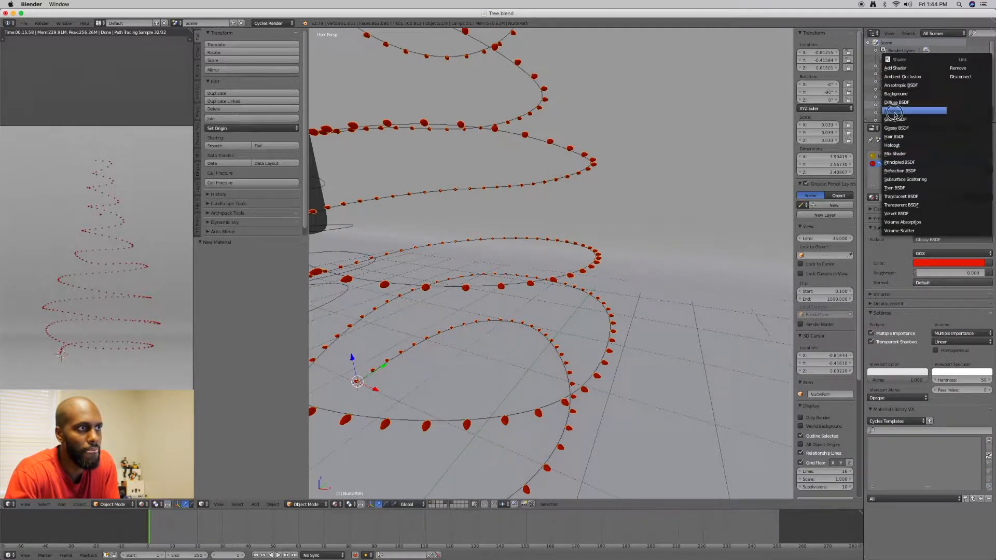
pyautogui.click(892, 111)
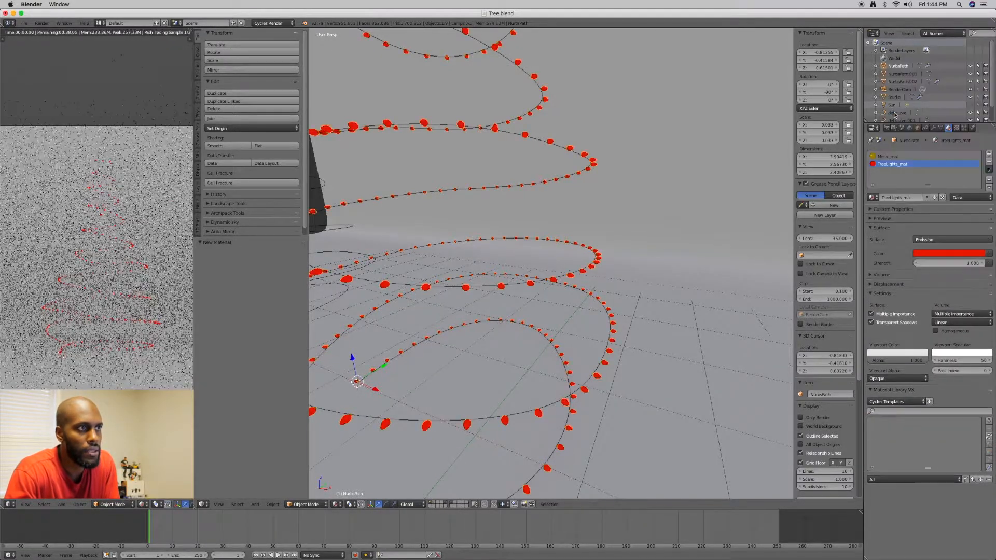
# Set the emission color of TreeLights_mat to a pale, warm yellow at full brightness
pyautogui.click(976, 256)
pyautogui.click(944, 173)
pyautogui.moveTo(947, 173); pyautogui.dragTo(978, 138)
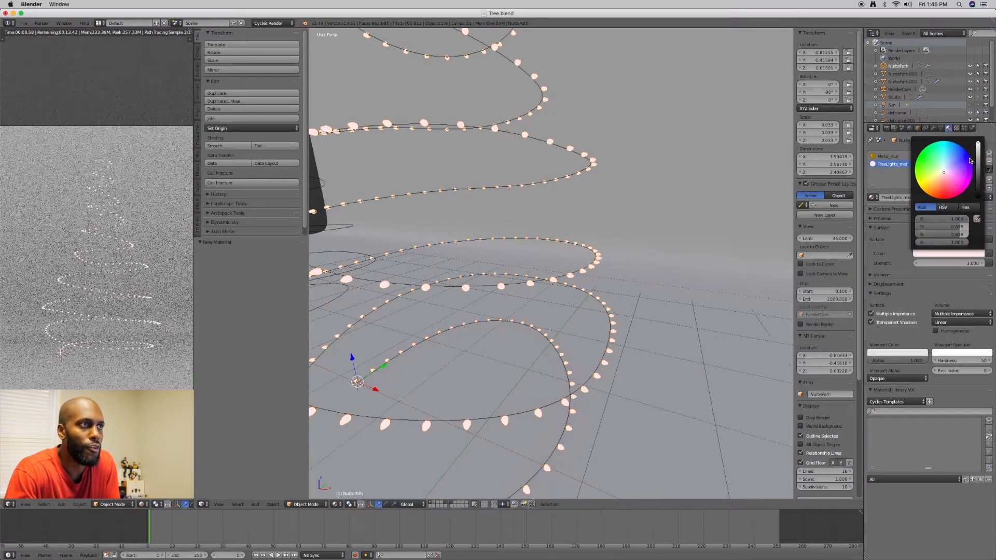
pyautogui.click(943, 172)
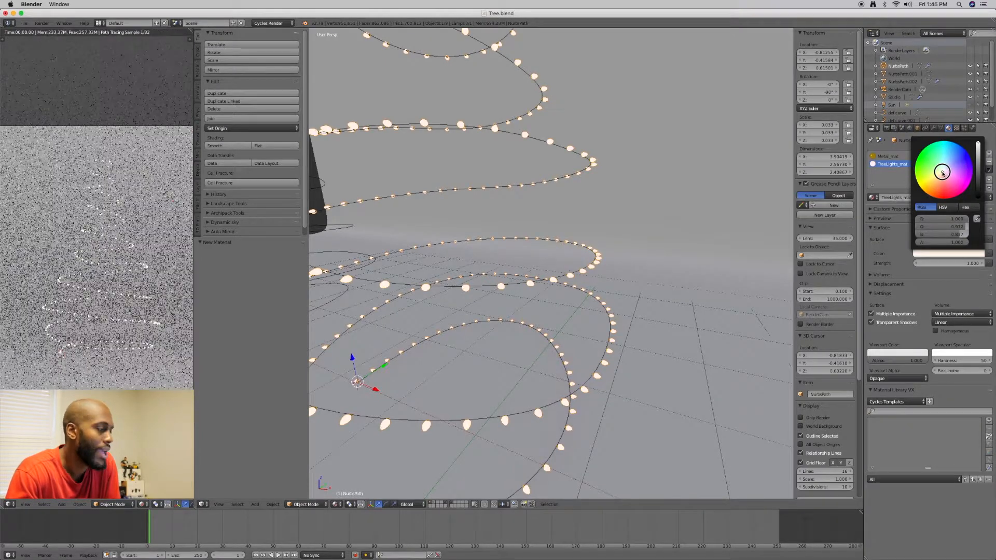
pyautogui.click(940, 173)
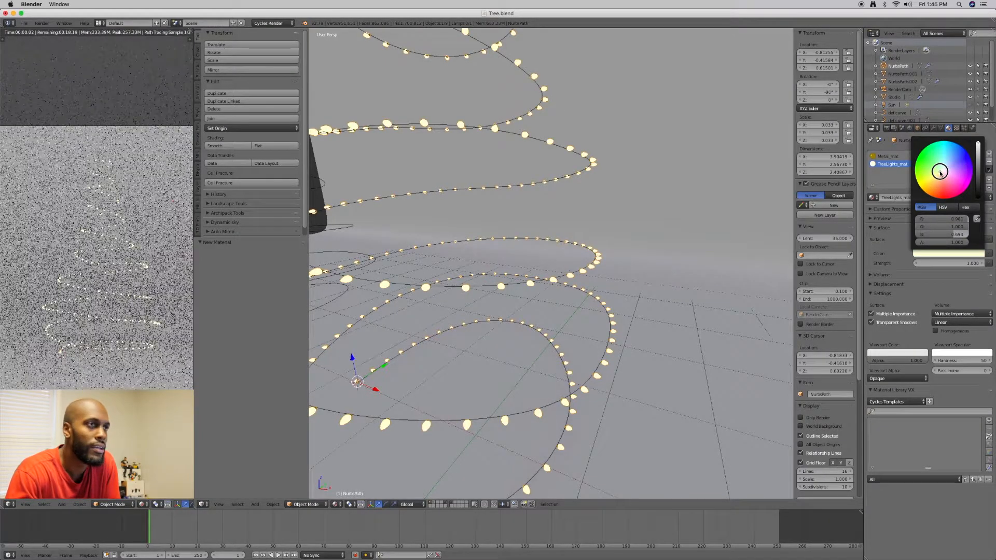
pyautogui.click(938, 173)
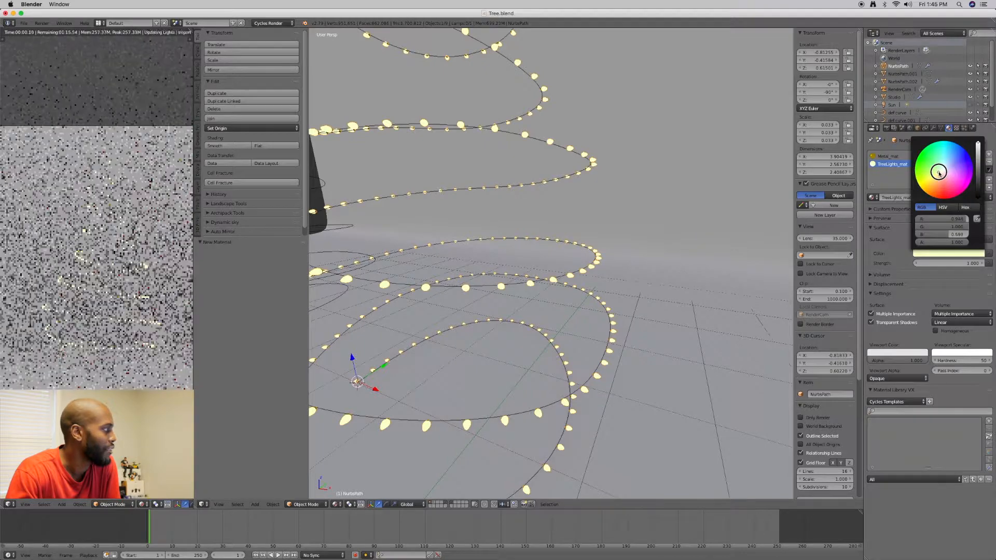
pyautogui.click(939, 172)
pyautogui.click(938, 173)
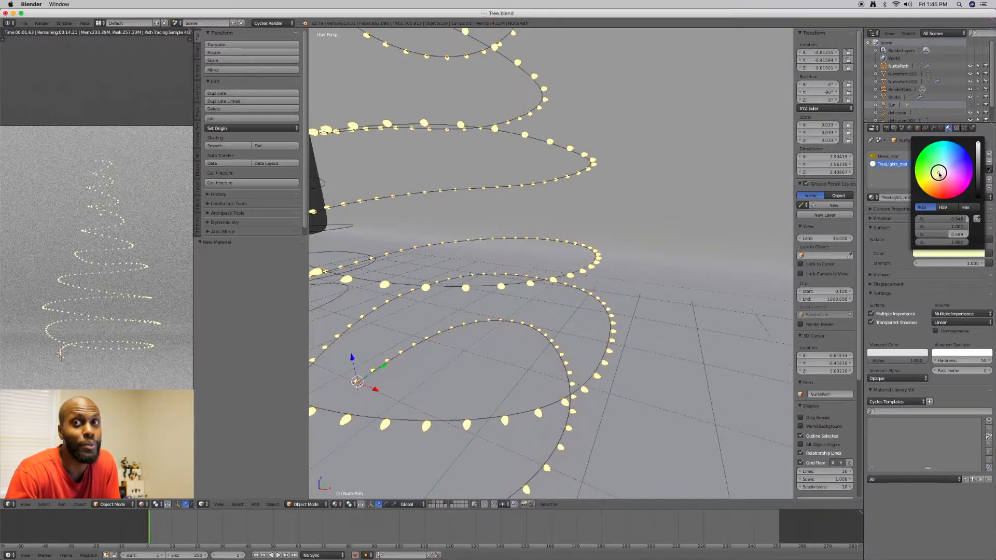
# Shift the emission color of TreeLights_mat to a warmer, pale orange-yellow
pyautogui.click(938, 174)
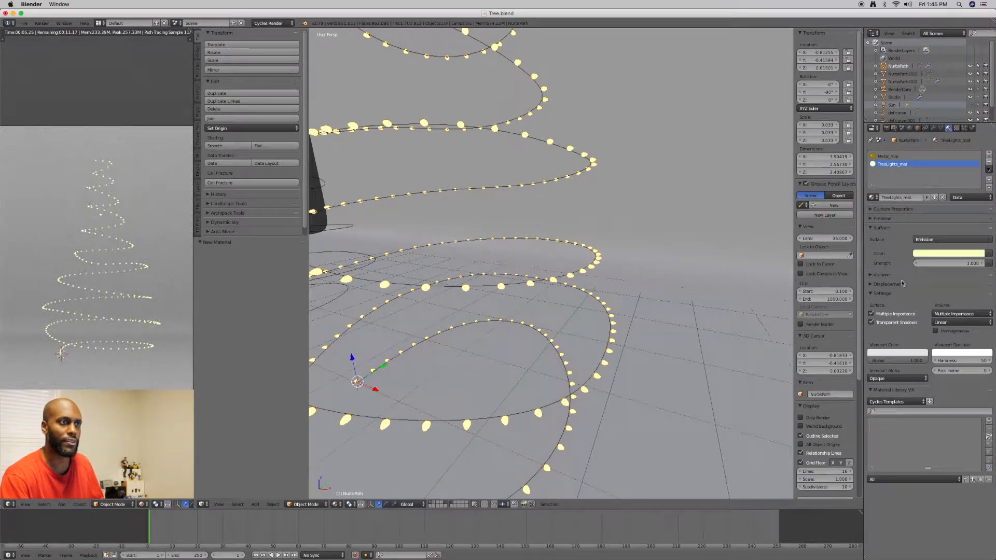
pyautogui.click(978, 256)
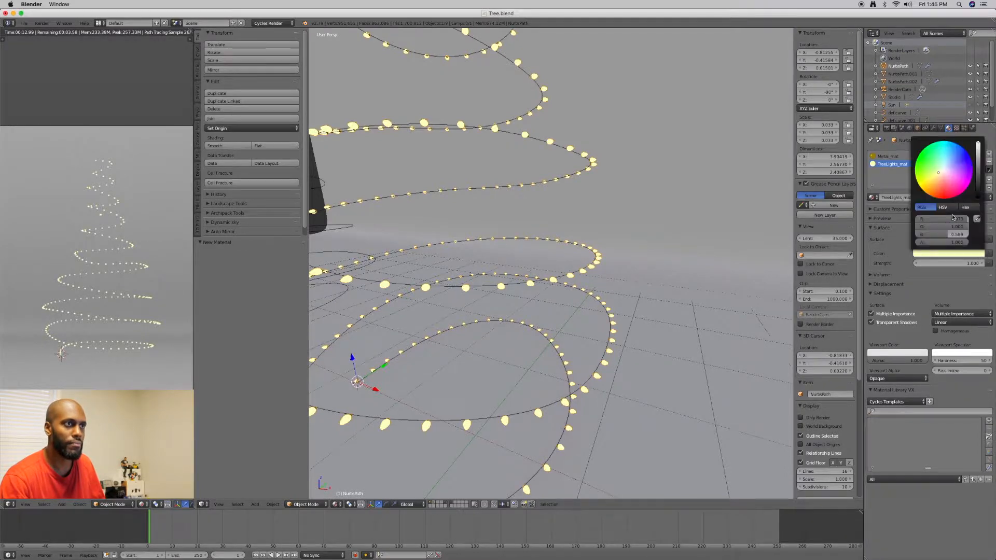
pyautogui.moveTo(942, 178); pyautogui.dragTo(939, 177)
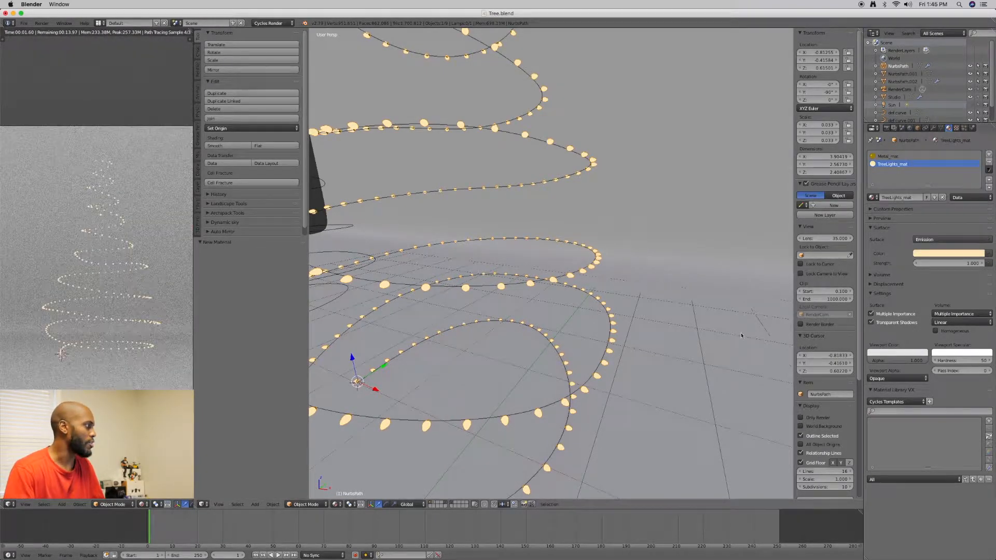
# Show the Tree layer and examine how the string lights wrap around the branches from several angles
pyautogui.press('a')
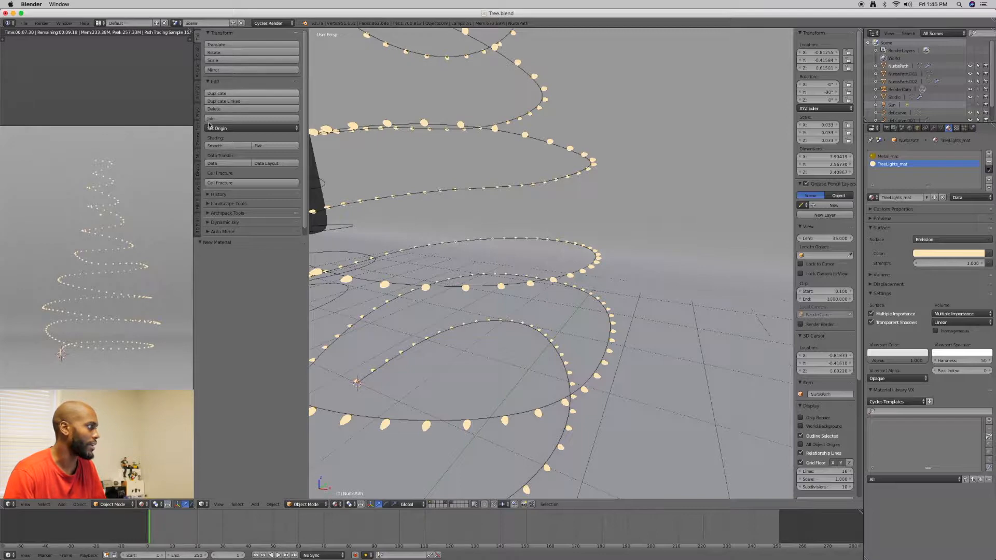
pyautogui.click(197, 188)
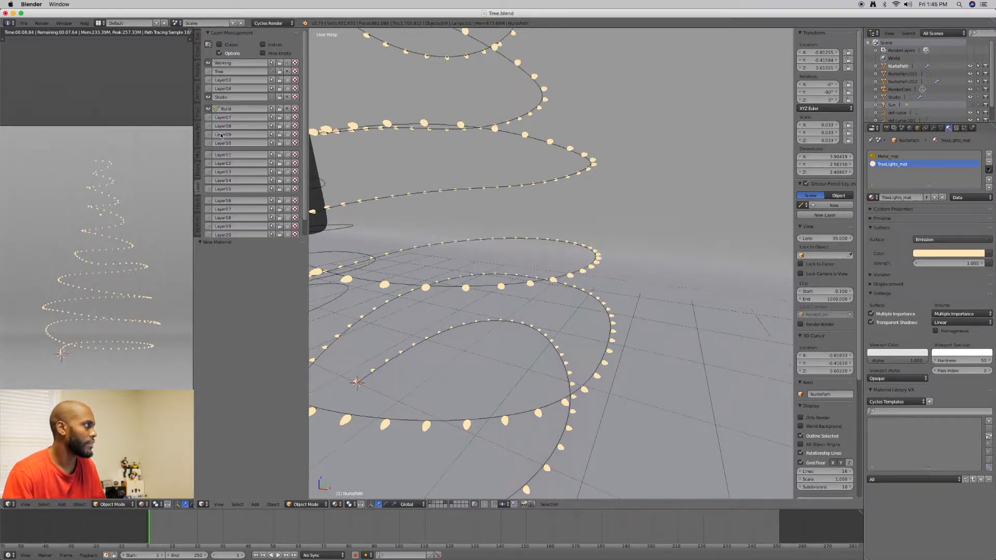
pyautogui.click(209, 72)
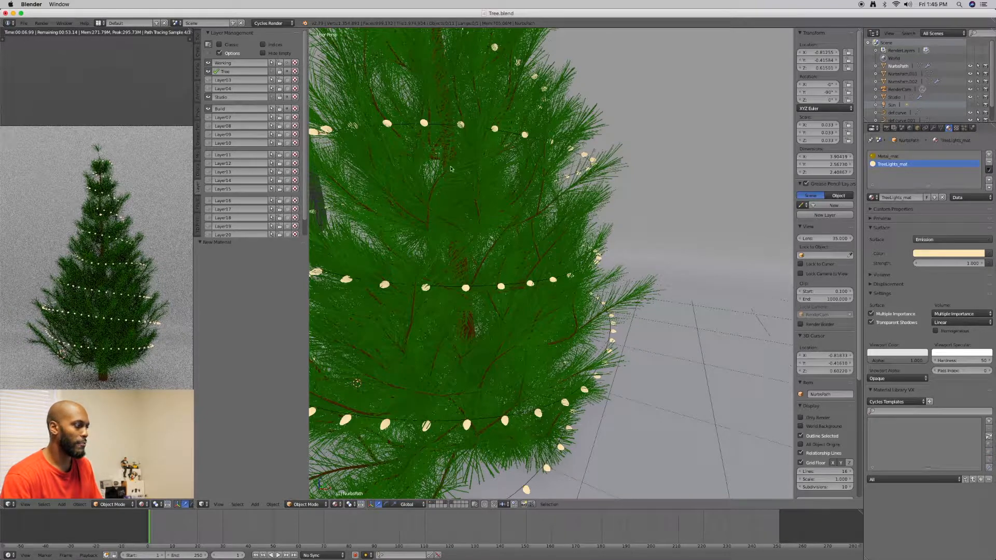
pyautogui.scroll(-3, 490, 166)
pyautogui.moveTo(473, 183); pyautogui.dragTo(501, 179, button='middle')
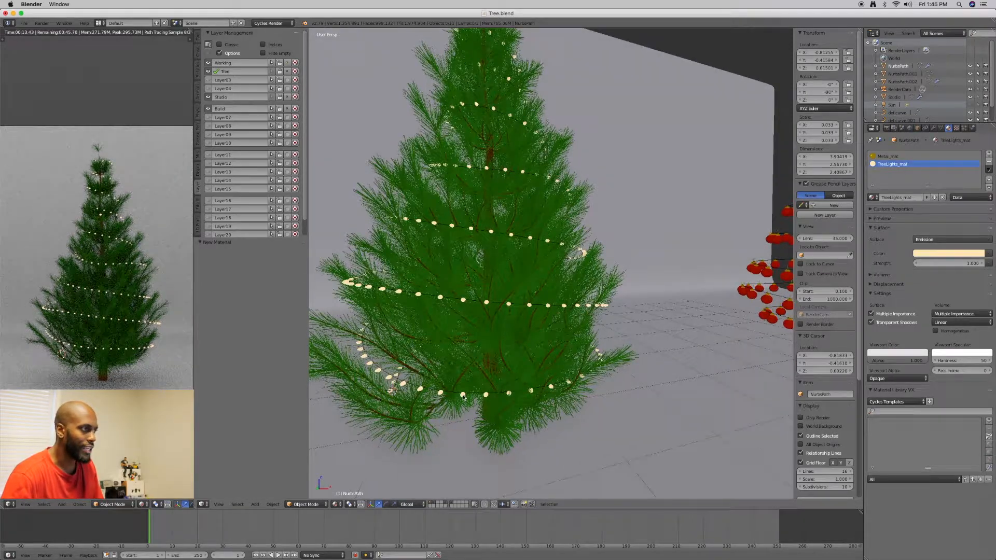
pyautogui.moveTo(558, 330); pyautogui.dragTo(546, 327, button='middle')
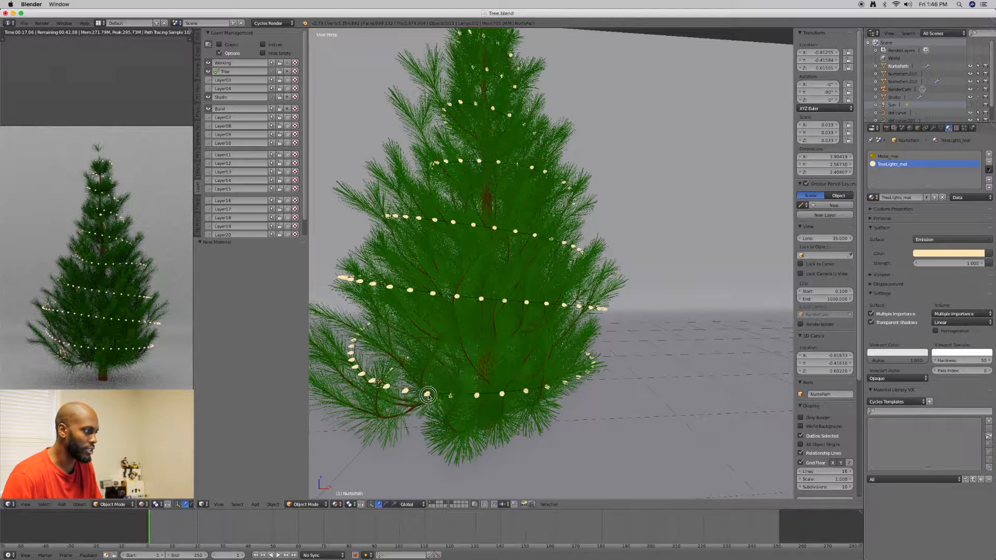
pyautogui.moveTo(428, 397); pyautogui.dragTo(430, 394, button='middle')
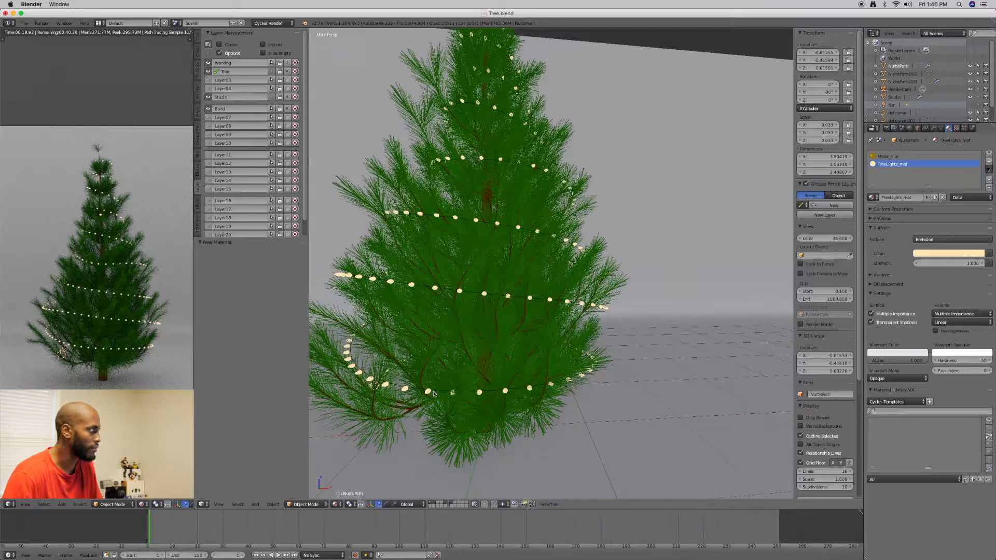
pyautogui.rightClick(342, 360)
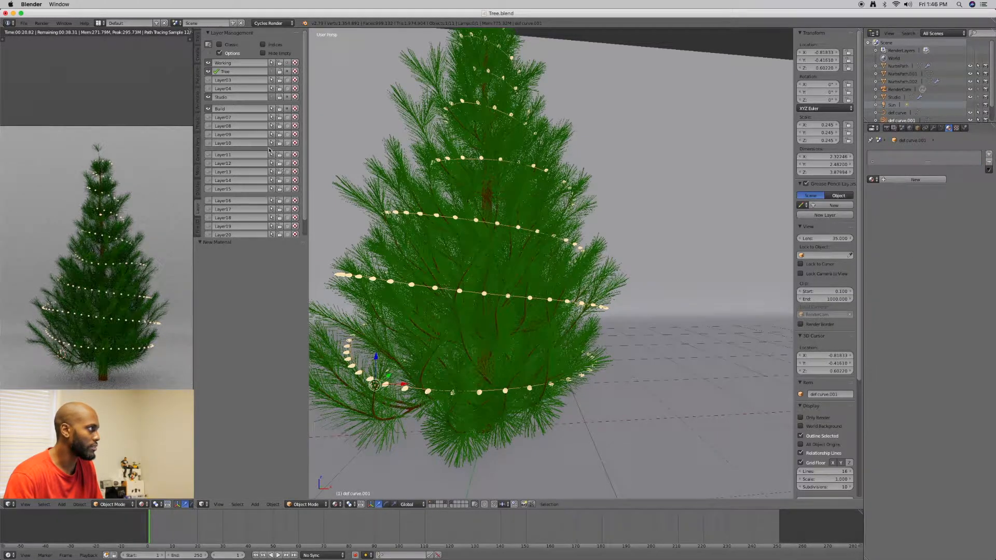
# Hide the Tree layer and duplicate the string of lights almost in place
pyautogui.click(208, 71)
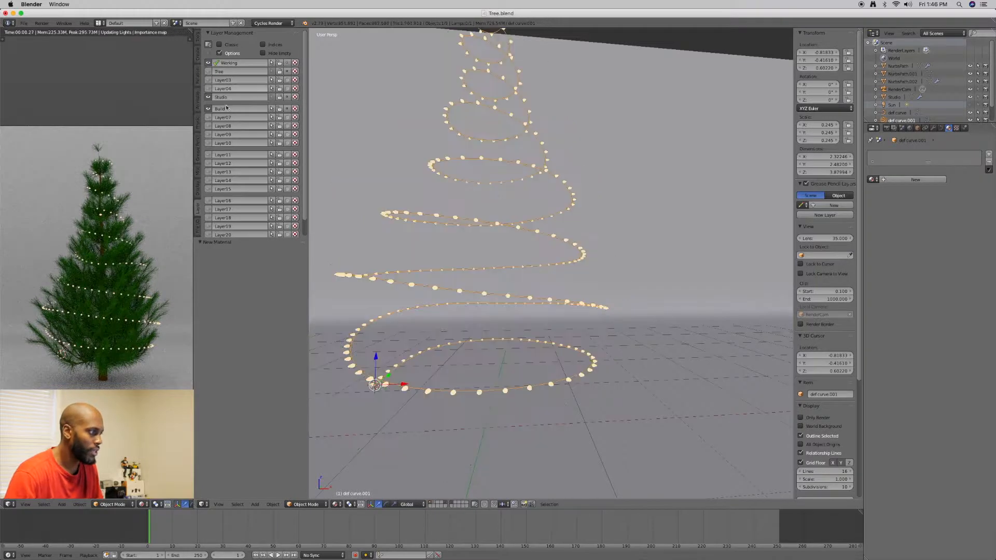
pyautogui.rightClick(428, 394)
pyautogui.moveTo(432, 398); pyautogui.dragTo(434, 402, button='middle')
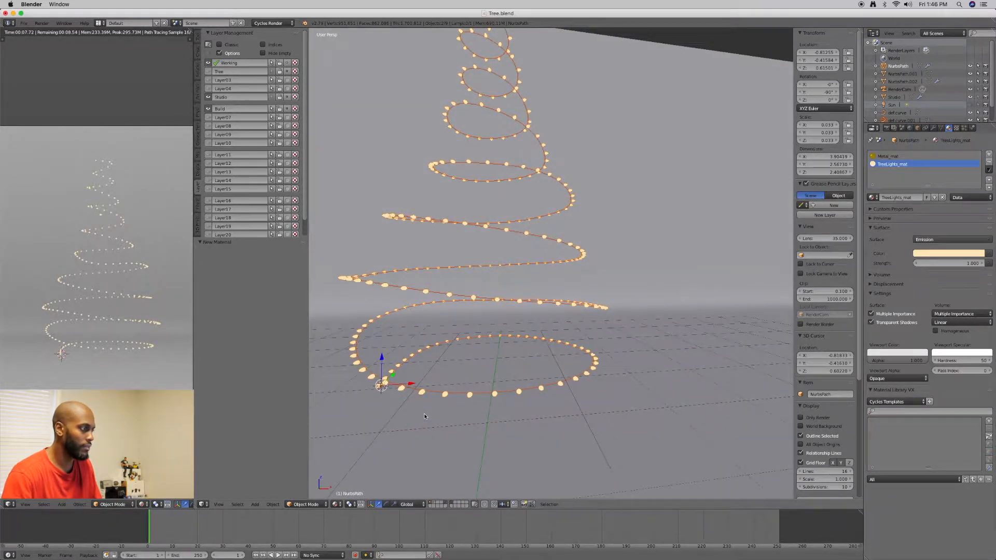
pyautogui.hotkey('shift', 'd')
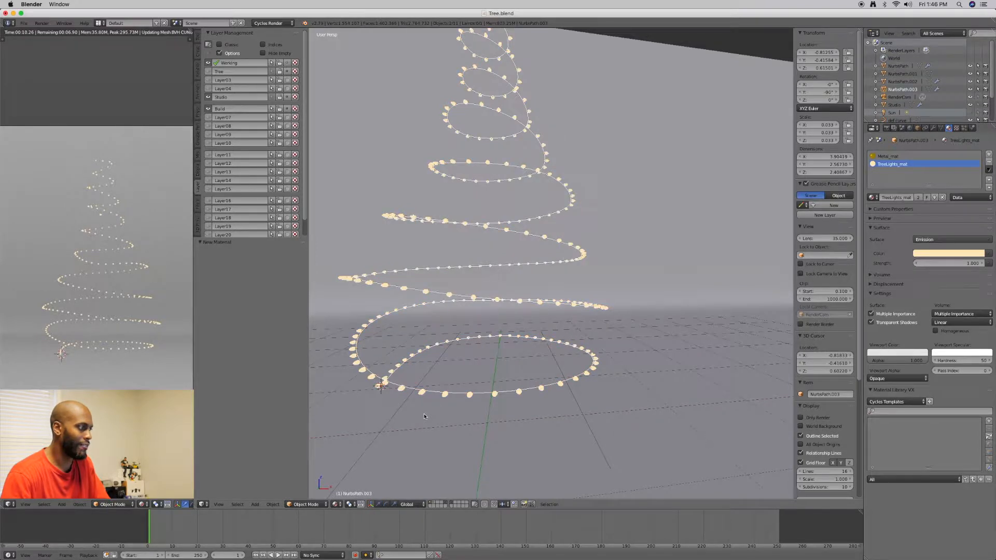
pyautogui.click(424, 416)
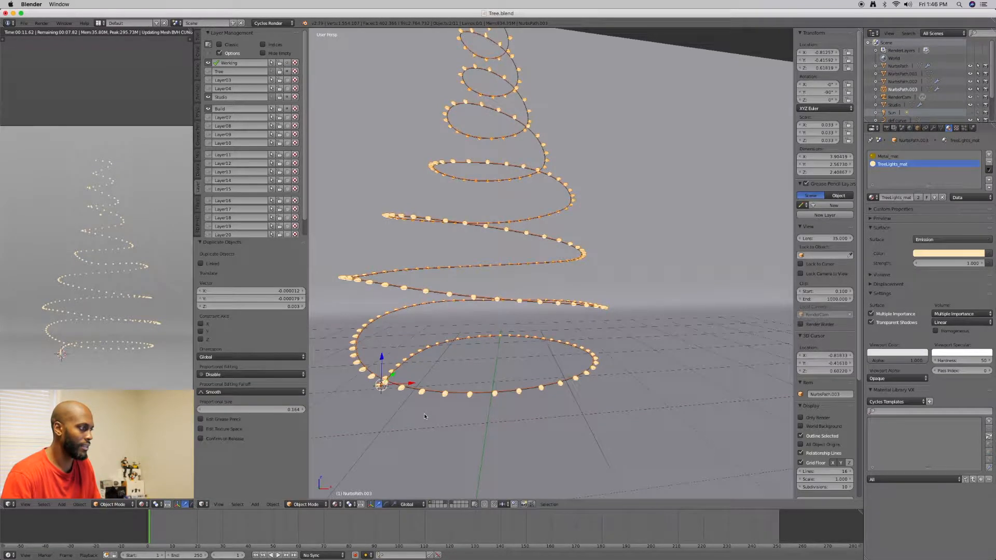
# Move the duplicated lights about 3.2 units along X, between the original spiral and the red ornaments
pyautogui.press('c')
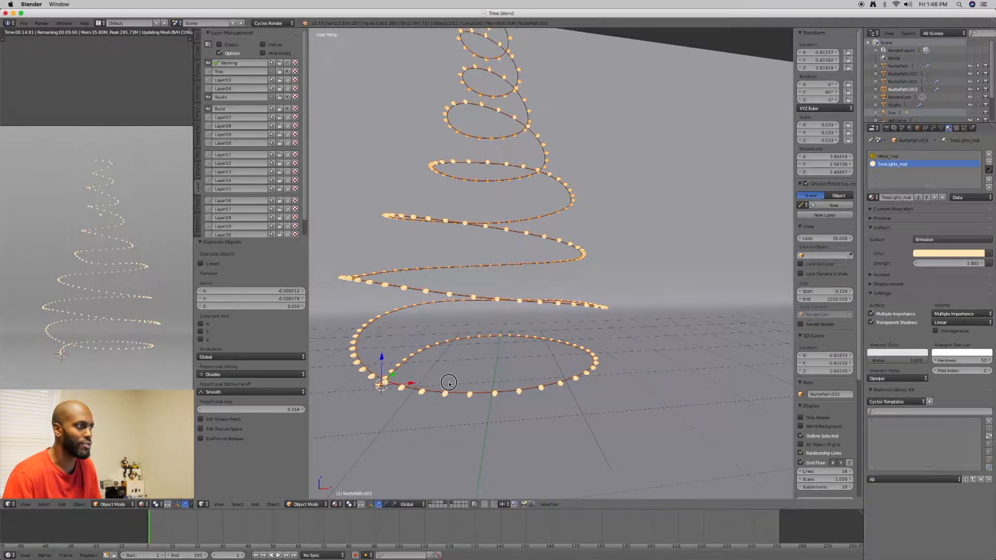
pyautogui.press('g')
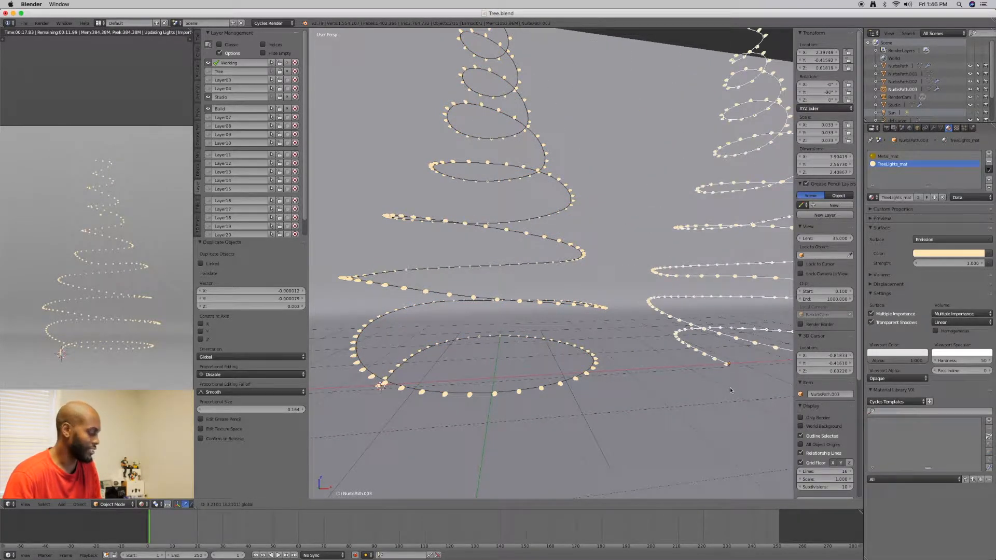
pyautogui.moveTo(732, 381); pyautogui.dragTo(732, 380)
pyautogui.scroll(-1, 733, 378)
pyautogui.keyDown('shift'); pyautogui.moveTo(733, 378); pyautogui.dragTo(600, 376, button='middle'); pyautogui.keyUp('shift')
pyautogui.scroll(-2, 640, 382)
pyautogui.moveTo(579, 383); pyautogui.dragTo(625, 369, button='middle')
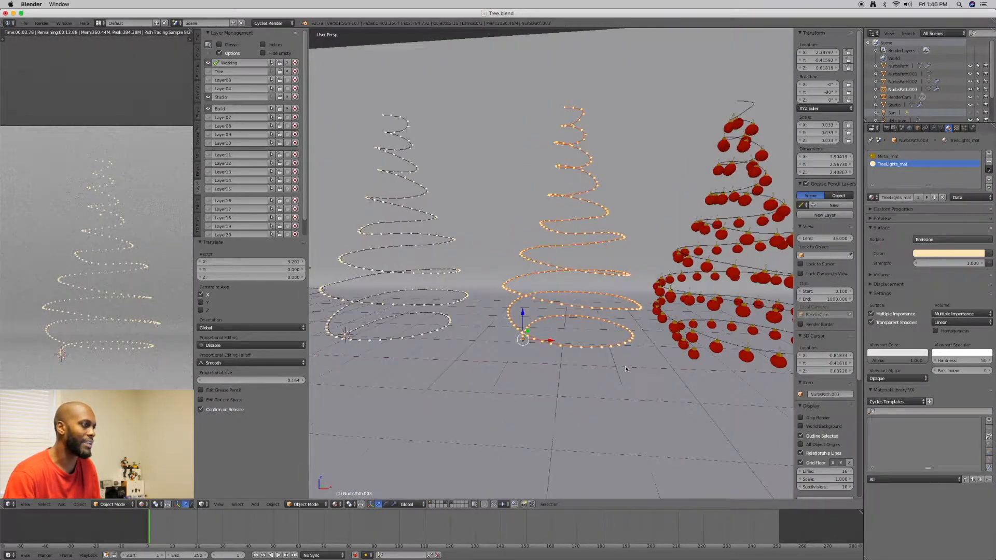
# Move the original string of lights, its guide curve and the loose single bulb along negative X, next to the bare spiral
pyautogui.moveTo(387, 284); pyautogui.dragTo(466, 304, button='middle')
pyautogui.scroll(3, 431, 317)
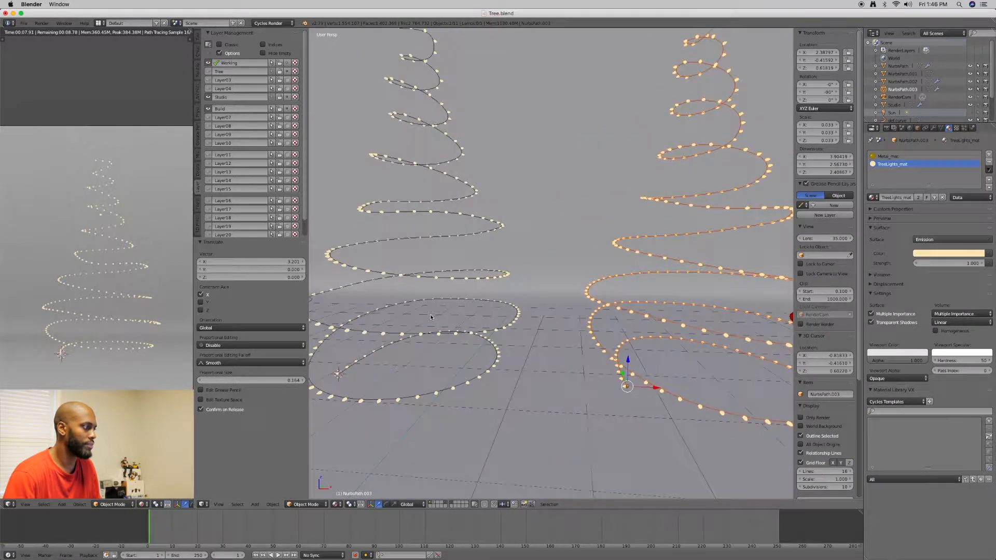
pyautogui.moveTo(424, 322); pyautogui.dragTo(458, 355, button='middle')
pyautogui.scroll(-4, 462, 338)
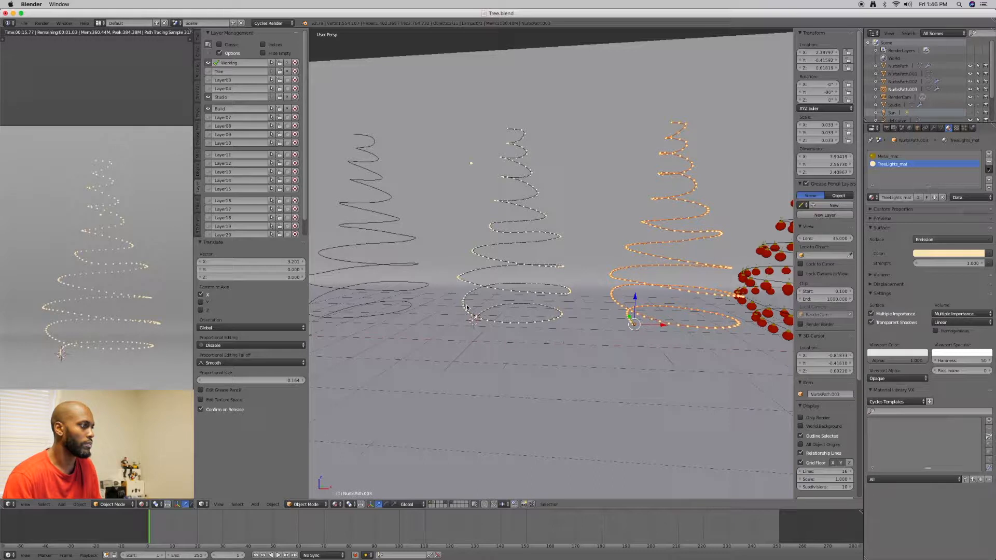
pyautogui.rightClick(475, 253)
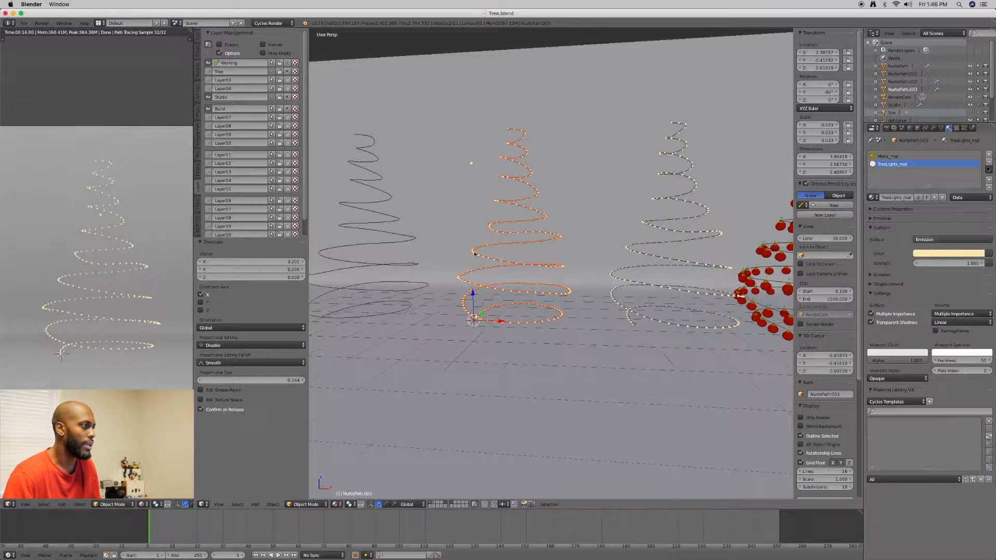
pyautogui.click(501, 322)
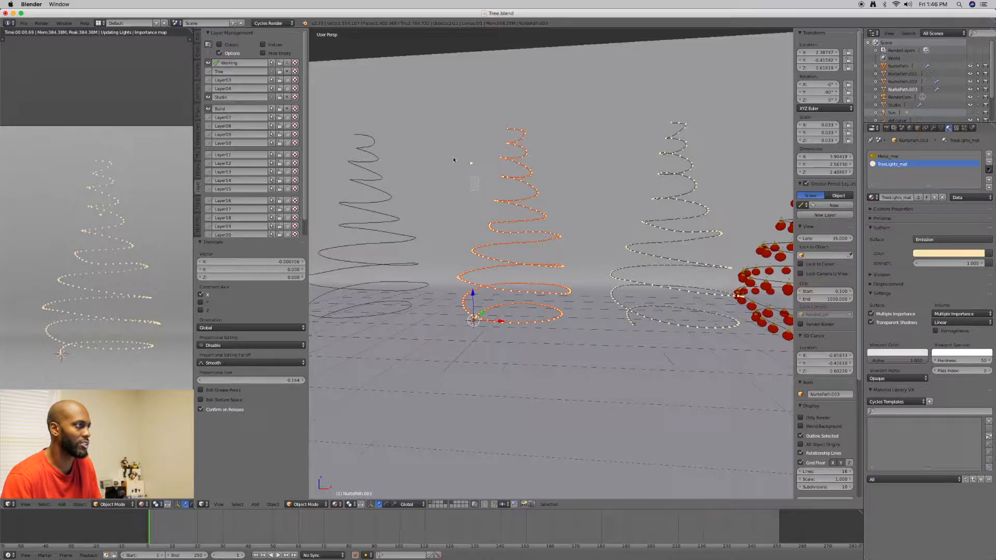
pyautogui.keyDown('shift'); pyautogui.rightClick(470, 163); pyautogui.keyUp('shift')
pyautogui.press('c')
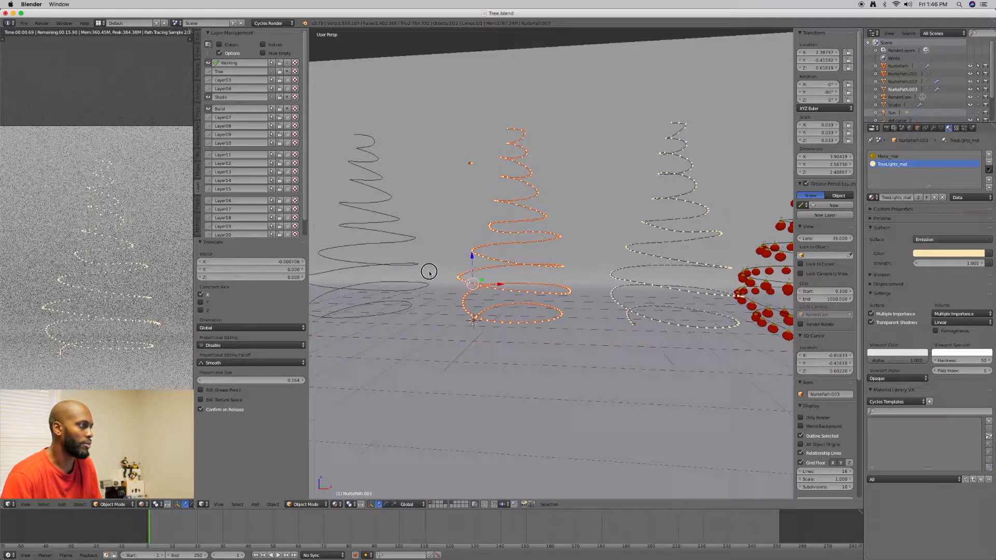
pyautogui.press('g')
pyautogui.press('x')
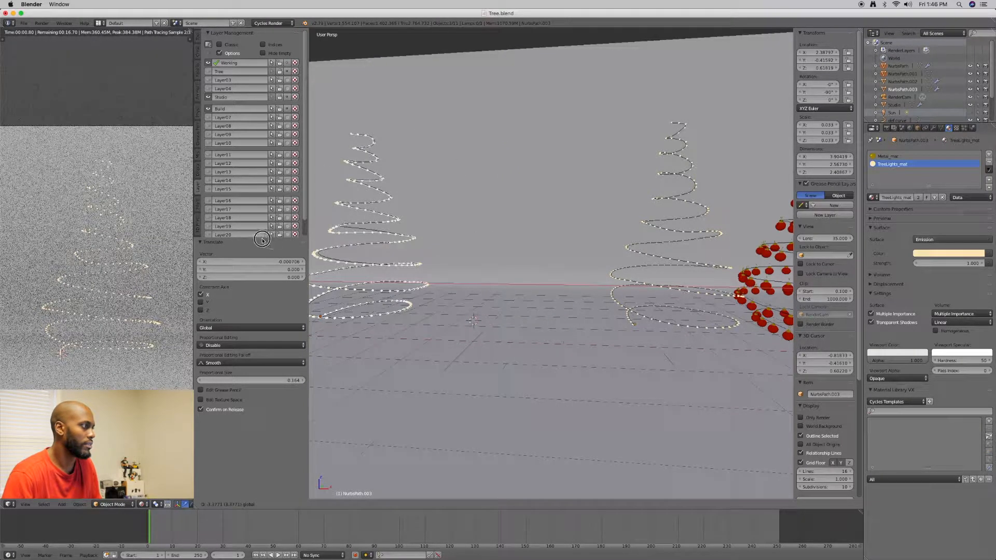
pyautogui.click(398, 251)
pyautogui.moveTo(398, 251); pyautogui.dragTo(452, 271, button='middle')
pyautogui.moveTo(400, 288); pyautogui.dragTo(362, 269)
pyautogui.keyDown('shift'); pyautogui.moveTo(389, 276); pyautogui.dragTo(502, 282, button='middle'); pyautogui.keyUp('shift')
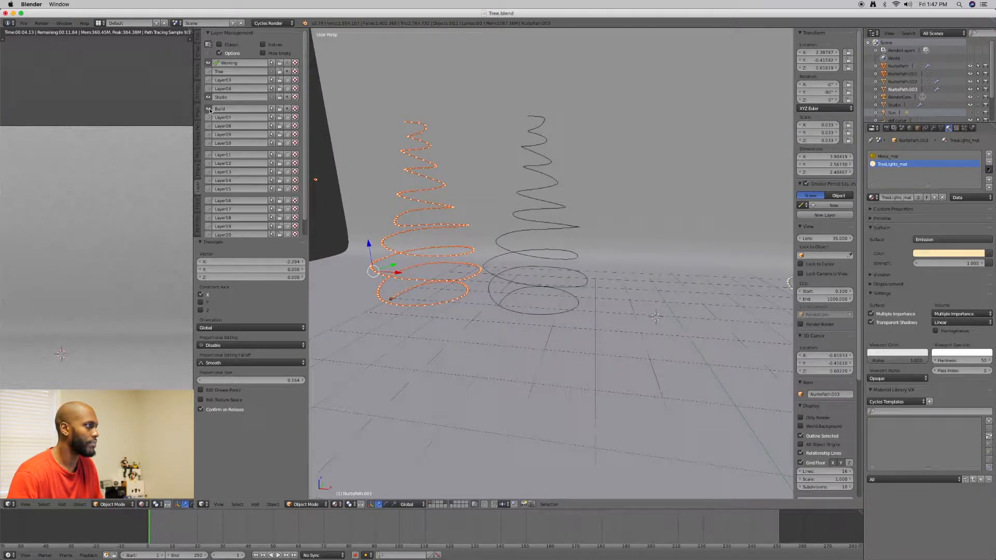
# Select the guide curve of the original lights and hide the Build layer
pyautogui.rightClick(317, 182)
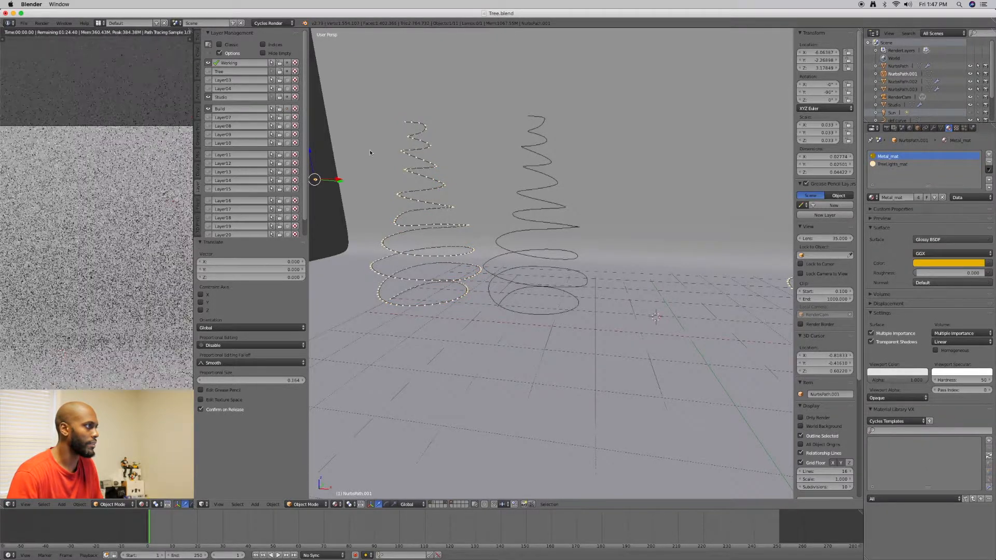
pyautogui.rightClick(412, 175)
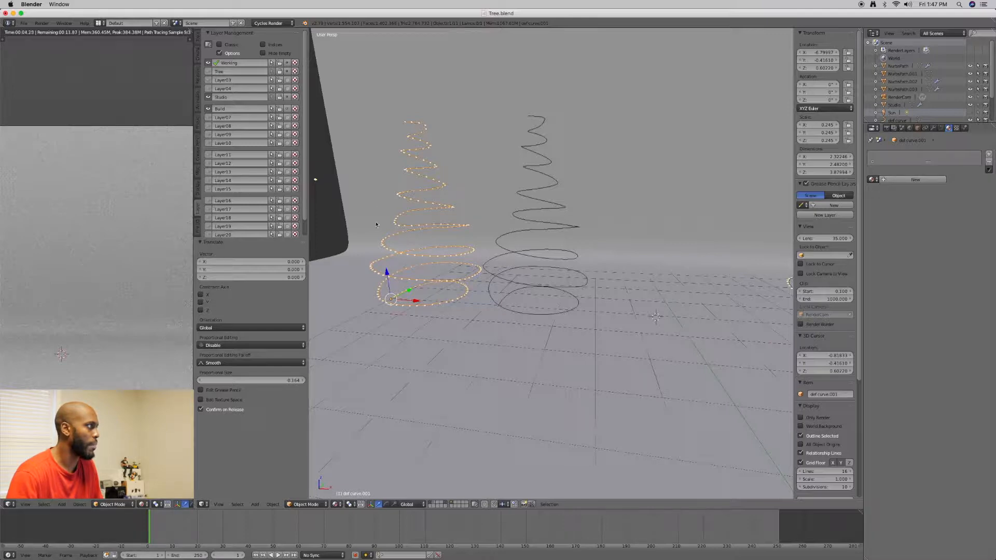
pyautogui.click(208, 109)
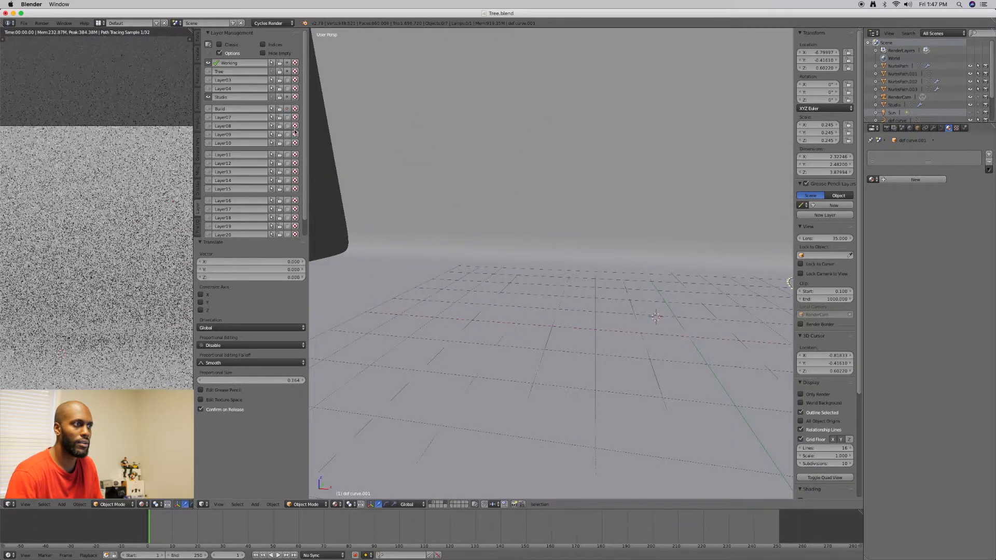
# Show the Tree layer alongside the duplicated lights and the ornament spiral
pyautogui.scroll(-4, 546, 177)
pyautogui.moveTo(547, 177); pyautogui.dragTo(503, 220, button='middle')
pyautogui.scroll(2, 506, 219)
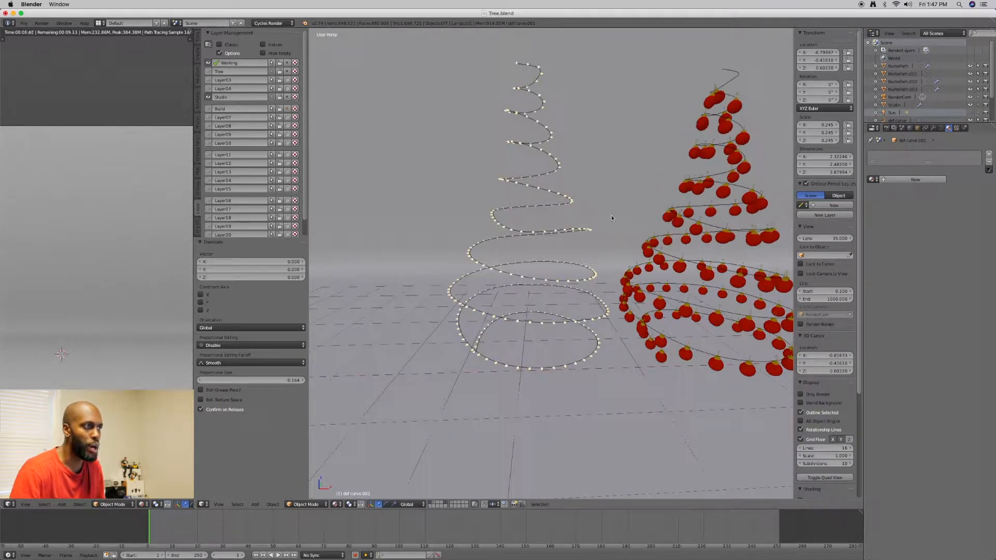
pyautogui.moveTo(671, 232); pyautogui.dragTo(605, 208, button='middle')
pyautogui.scroll(-1, 576, 228)
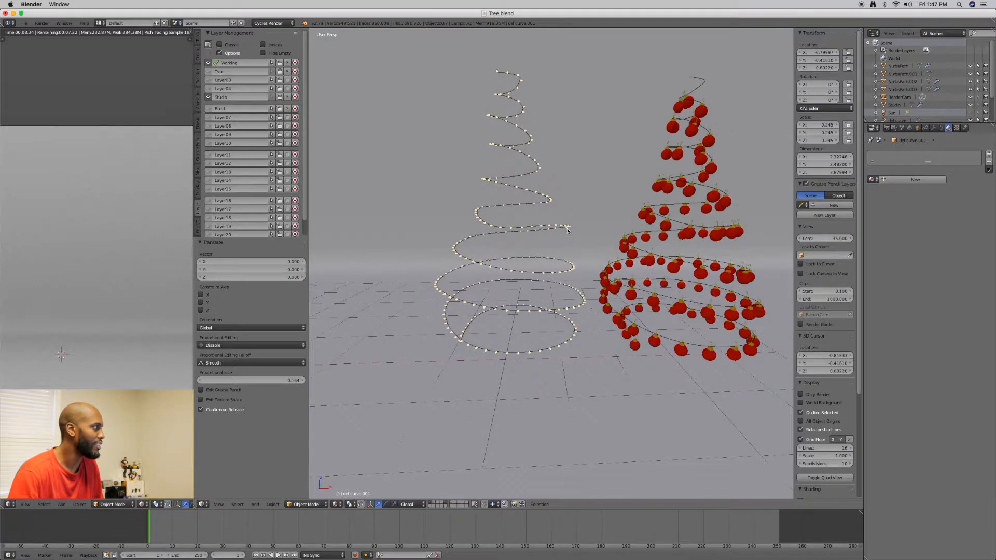
pyautogui.moveTo(562, 234); pyautogui.dragTo(577, 234, button='middle')
pyautogui.click(208, 71)
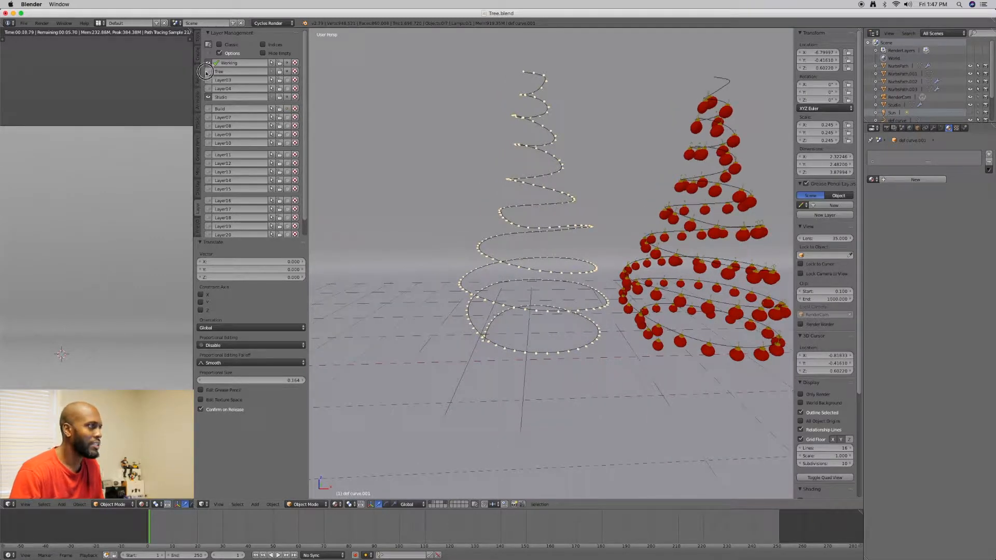
pyautogui.scroll(-2, 464, 169)
pyautogui.keyDown('shift'); pyautogui.moveTo(405, 184); pyautogui.dragTo(473, 173, button='middle'); pyautogui.keyUp('shift')
pyautogui.scroll(3, 478, 179)
pyautogui.scroll(2, 478, 181)
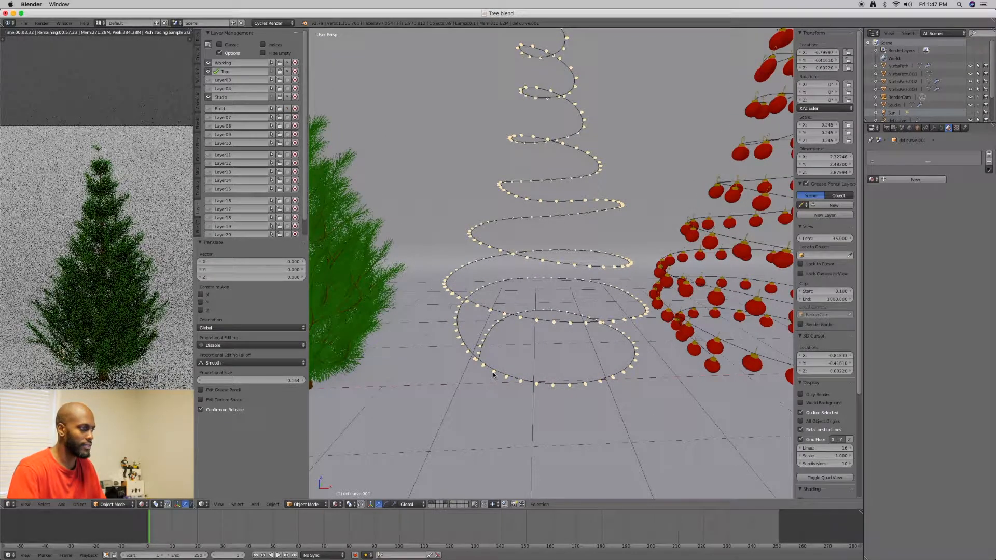
# Duplicate the working string of lights again and shift the new copy about 0.25 units along negative X
pyautogui.rightClick(493, 374)
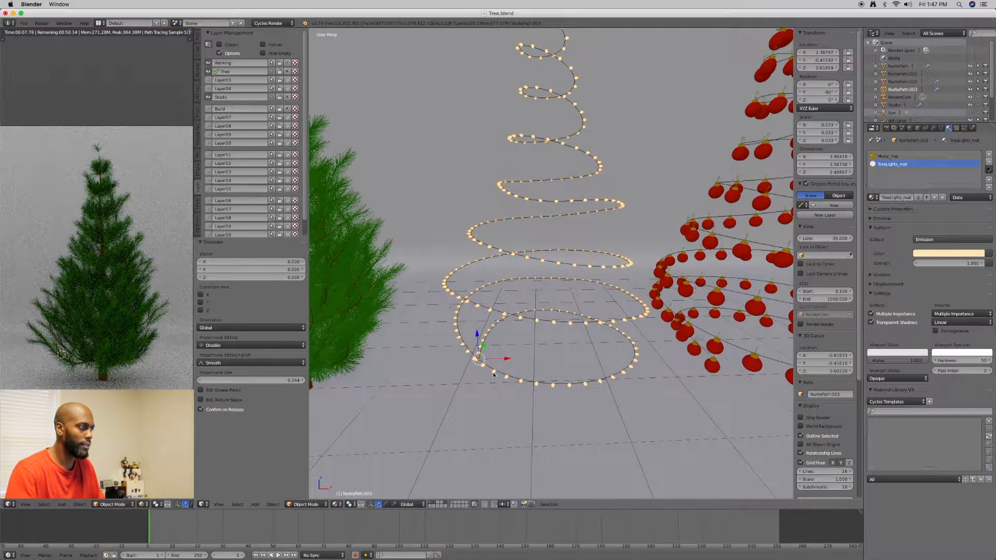
pyautogui.hotkey('shift', 'd')
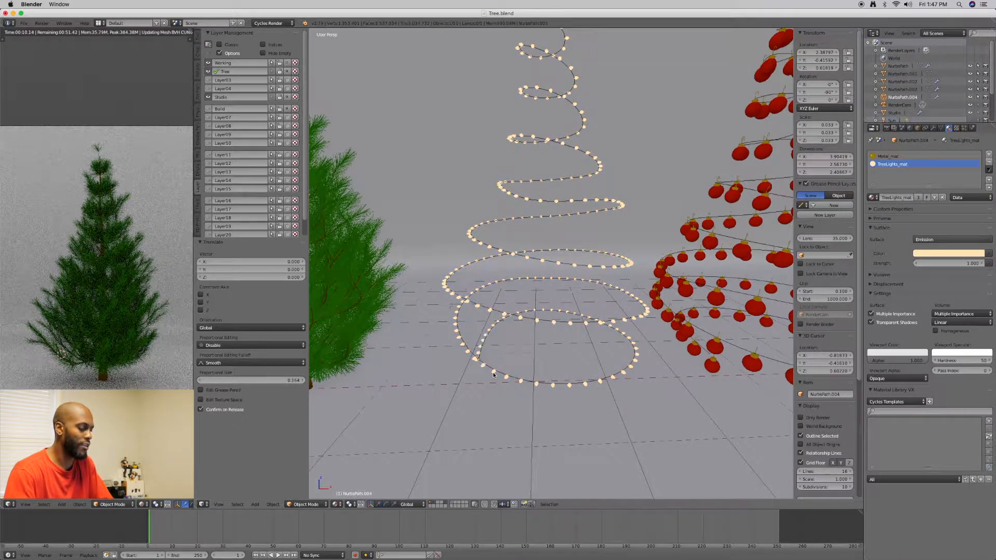
pyautogui.rightClick(493, 374)
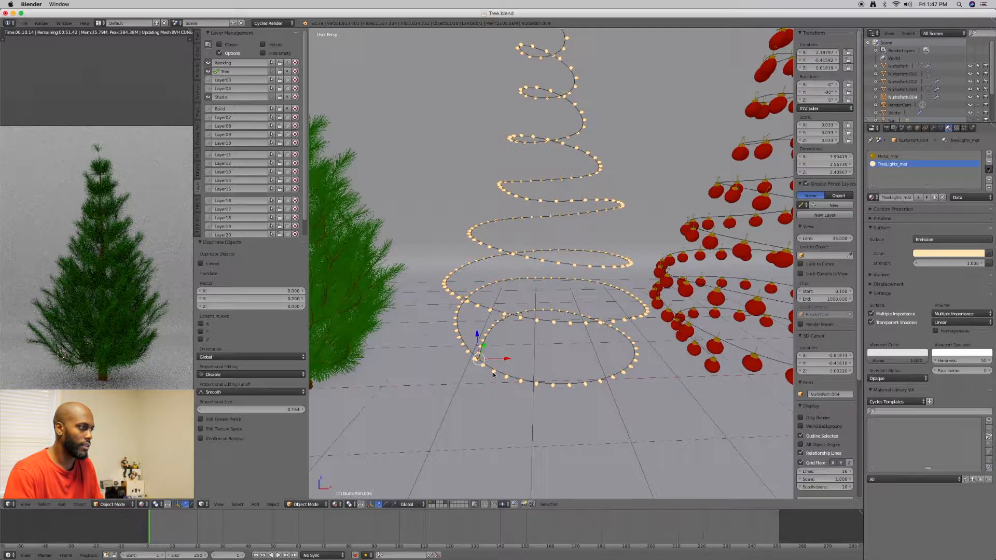
pyautogui.moveTo(506, 360); pyautogui.dragTo(483, 360)
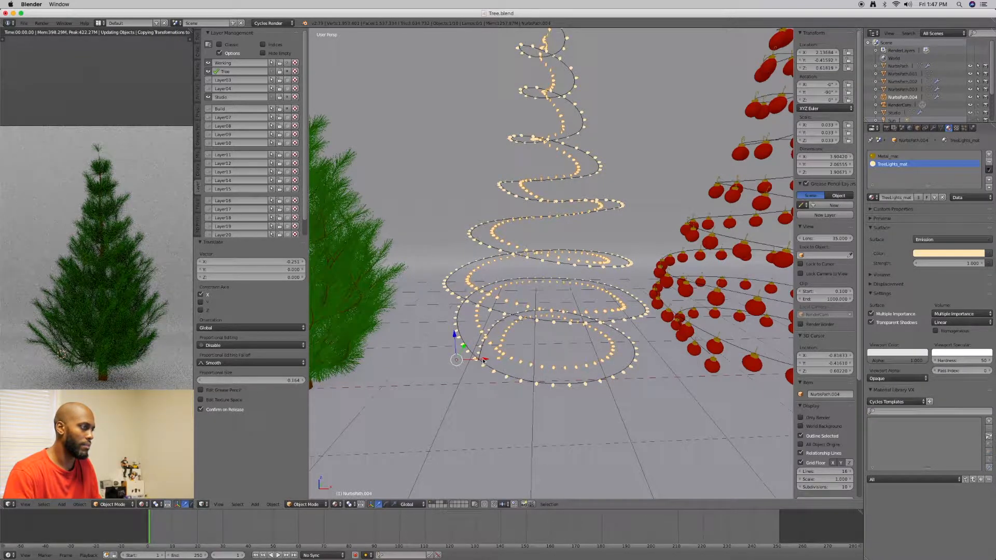
# Undo the last shift of the duplicated lights and apply the copy's Array and Curve modifiers
pyautogui.hotkey('ctrl', 'z')
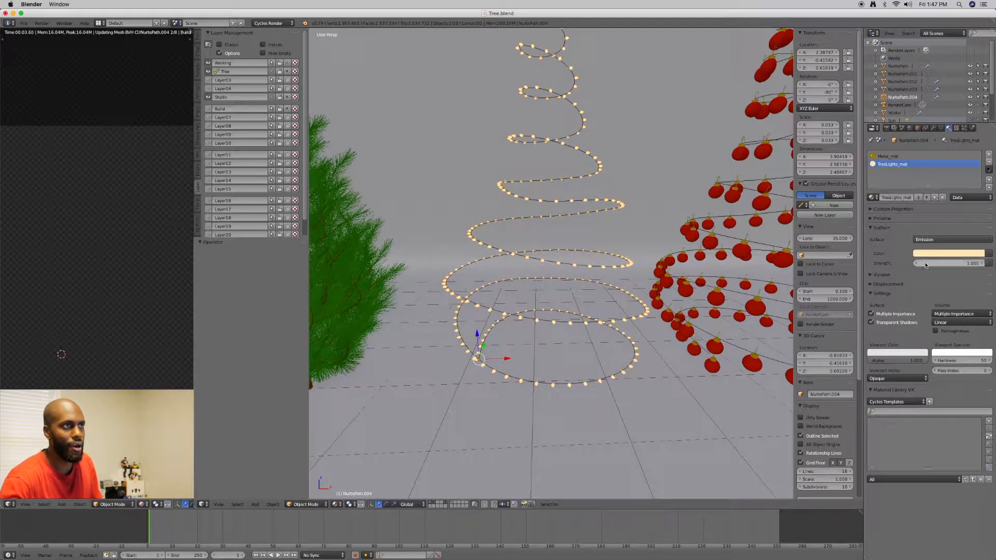
pyautogui.click(932, 129)
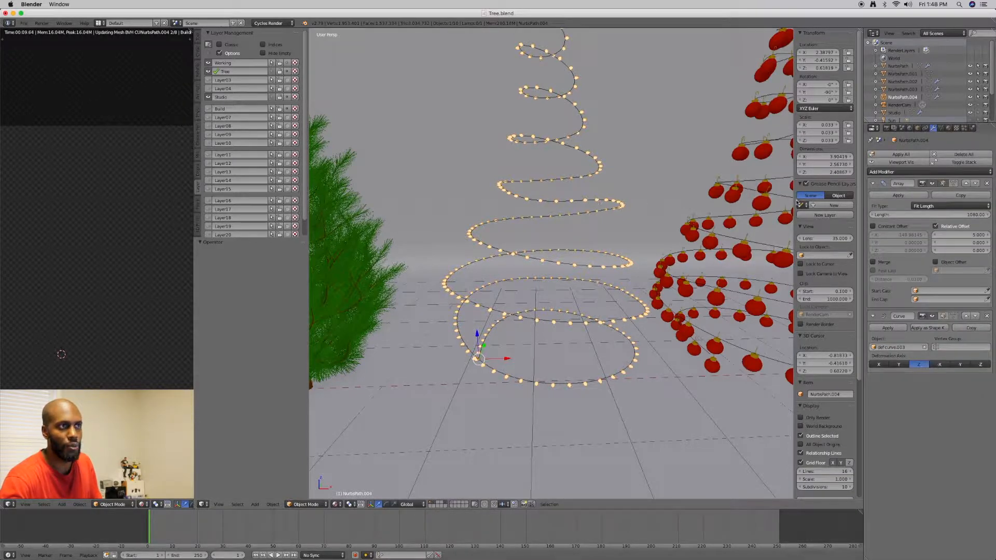
pyautogui.click(914, 197)
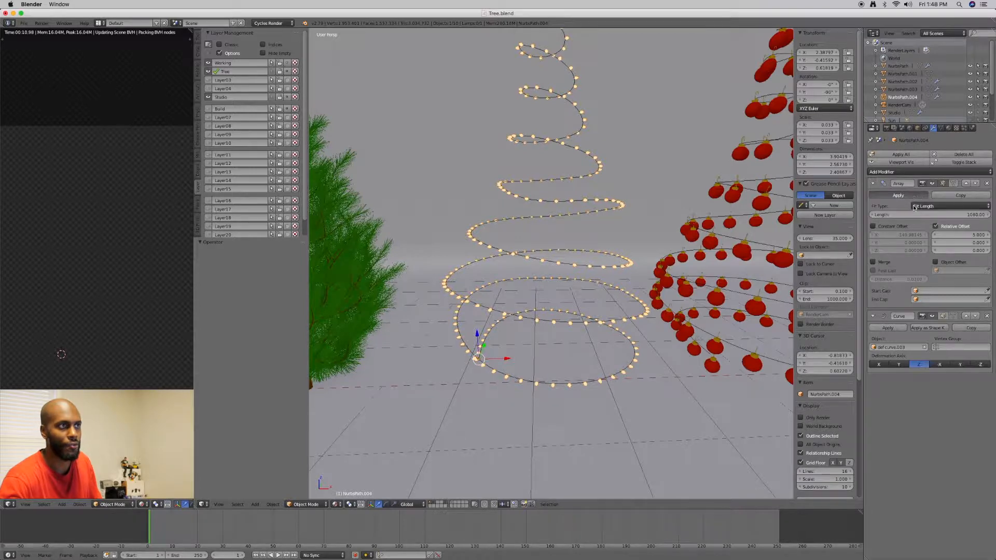
pyautogui.click(889, 196)
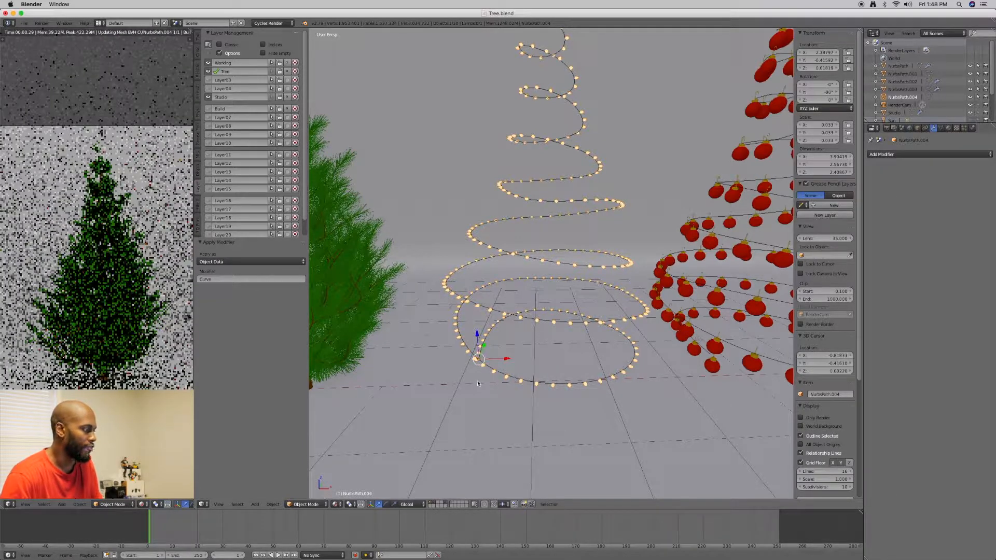
pyautogui.click(273, 505)
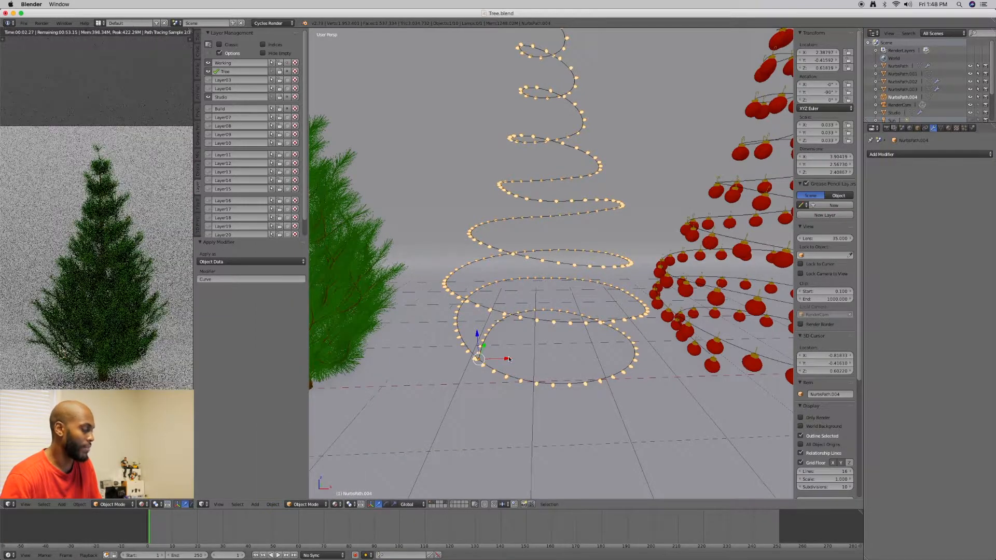
# Move the duplicated string of lights along negative X until it wraps around the Christmas tree
pyautogui.hotkey('alt', 'd')
pyautogui.press('x')
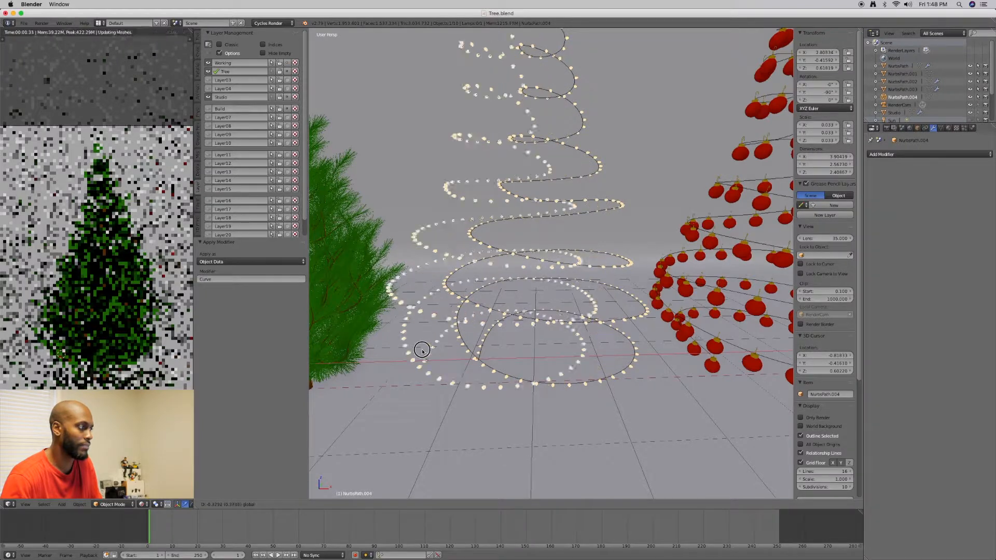
pyautogui.moveTo(378, 345); pyautogui.dragTo(370, 344)
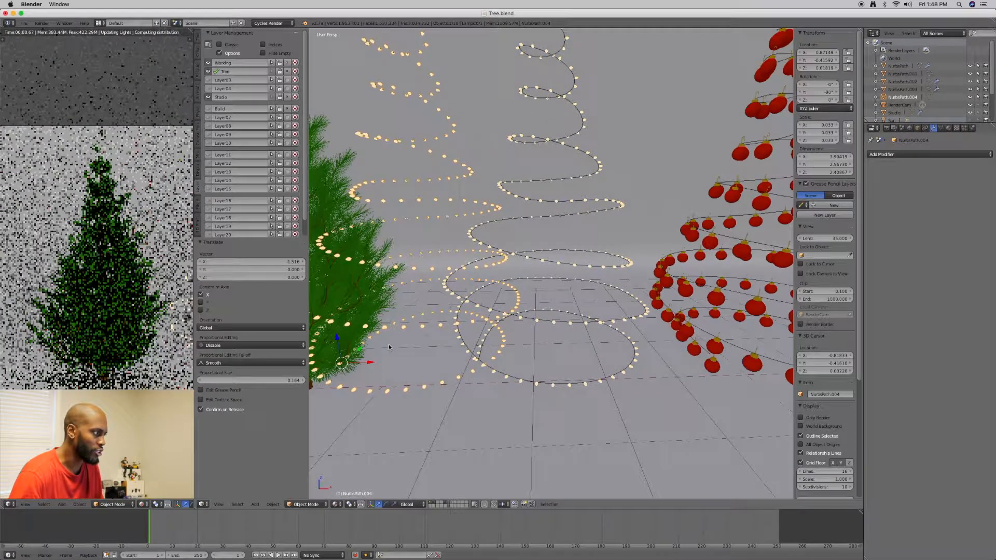
pyautogui.keyDown('shift'); pyautogui.moveTo(484, 336); pyautogui.dragTo(507, 334, button='middle'); pyautogui.keyUp('shift')
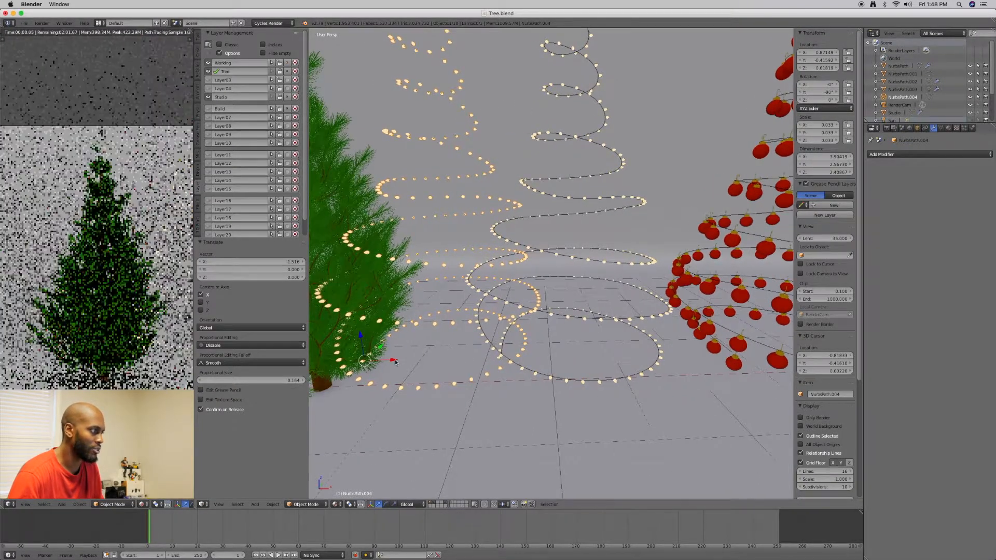
pyautogui.moveTo(362, 360); pyautogui.dragTo(319, 363)
pyautogui.scroll(-2, 434, 353)
pyautogui.keyDown('shift'); pyautogui.moveTo(433, 352); pyautogui.dragTo(573, 350, button='middle'); pyautogui.keyUp('shift')
pyautogui.scroll(-2, 483, 352)
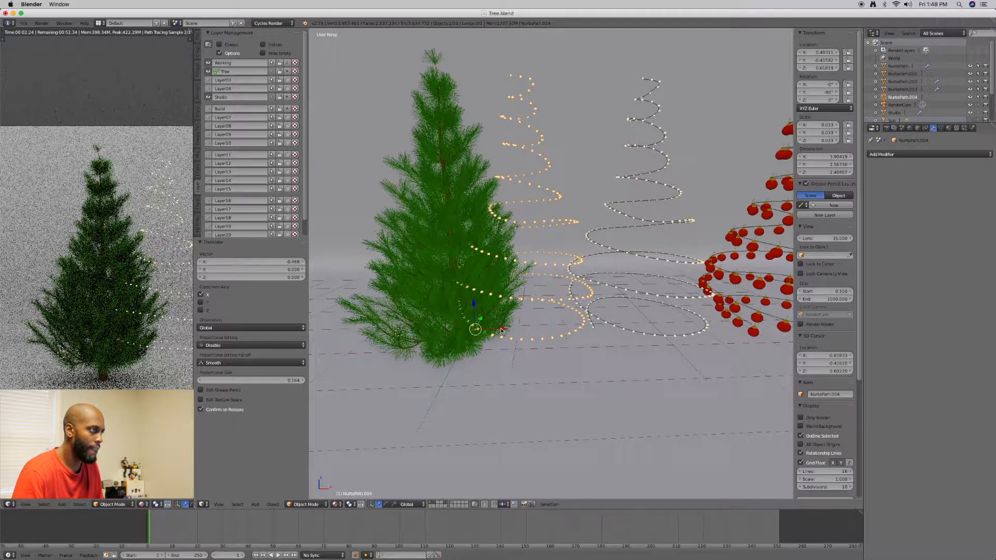
pyautogui.moveTo(497, 330); pyautogui.dragTo(427, 330)
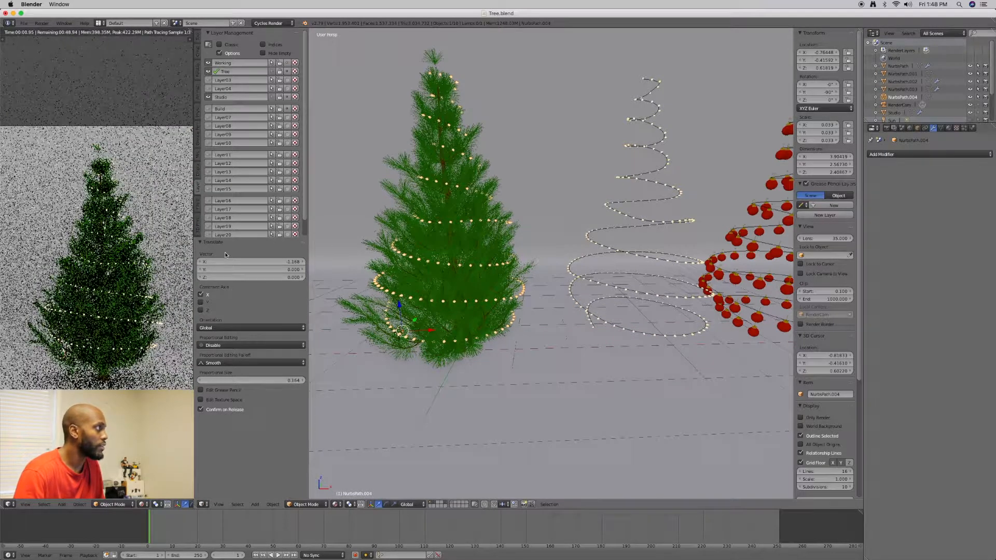
# Set the origin of the lights on the tree to their geometry
pyautogui.click(198, 42)
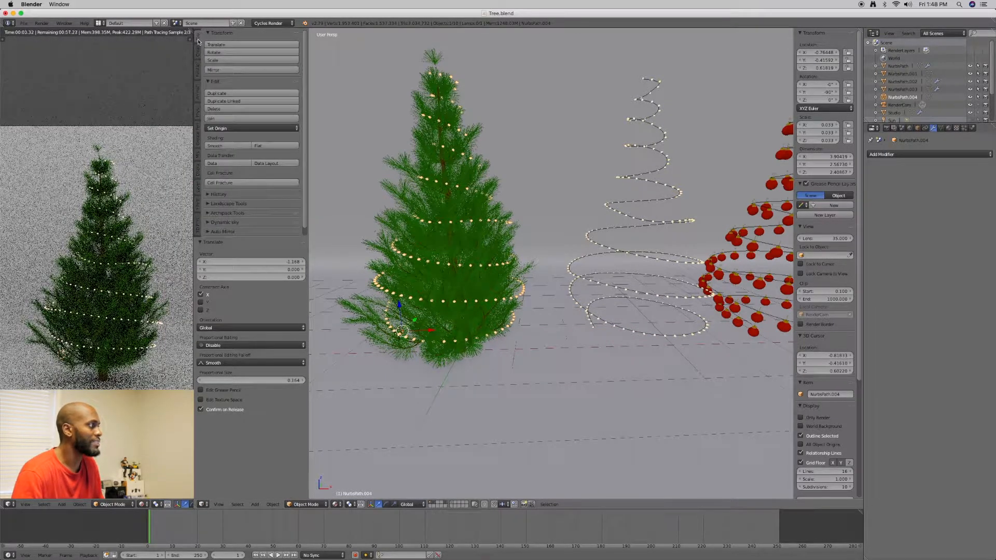
pyautogui.click(228, 128)
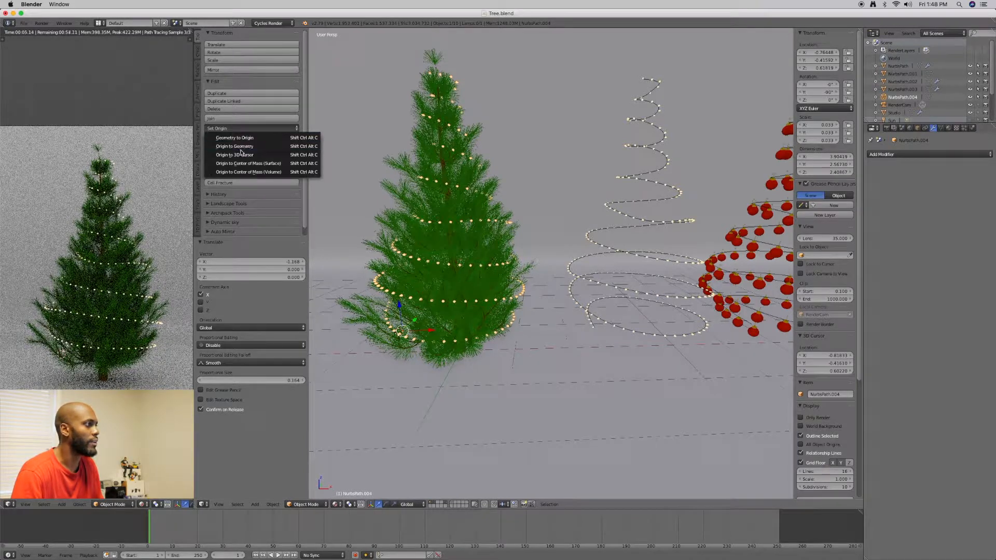
pyautogui.click(258, 150)
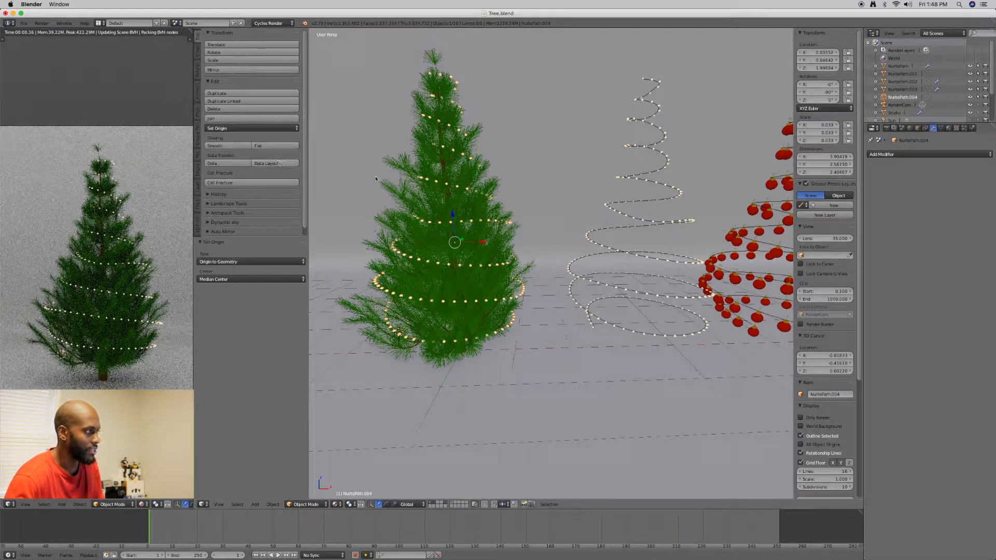
# Scale the lights on the tree down uniformly to about 0.030 so they sit closer to the branches
pyautogui.press('r')
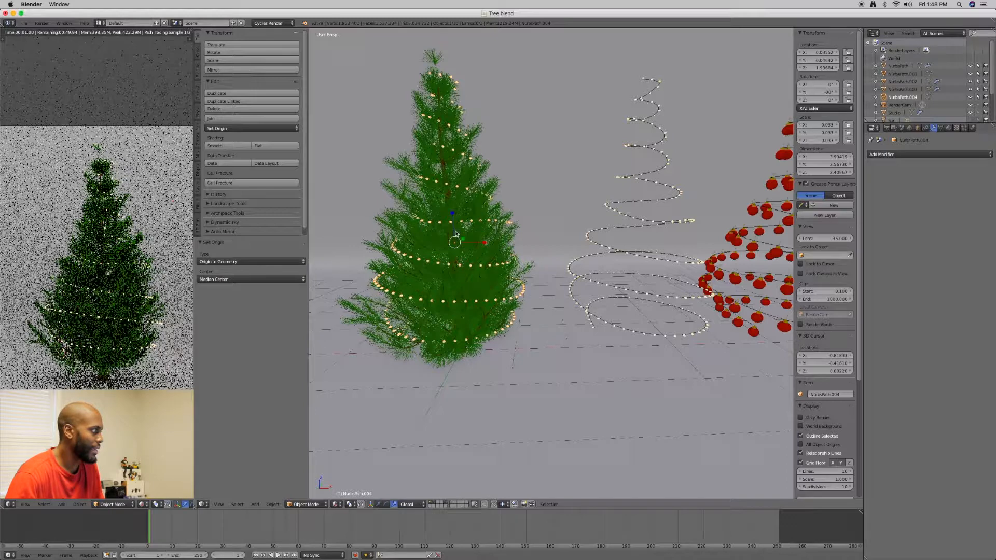
pyautogui.moveTo(456, 237); pyautogui.dragTo(457, 238)
pyautogui.moveTo(493, 249)
pyautogui.mouseDown(button='middle')
pyautogui.moveTo(514, 259)
pyautogui.moveTo(499, 253)
pyautogui.mouseUp(button='middle')
pyautogui.moveTo(458, 241); pyautogui.dragTo(472, 231)
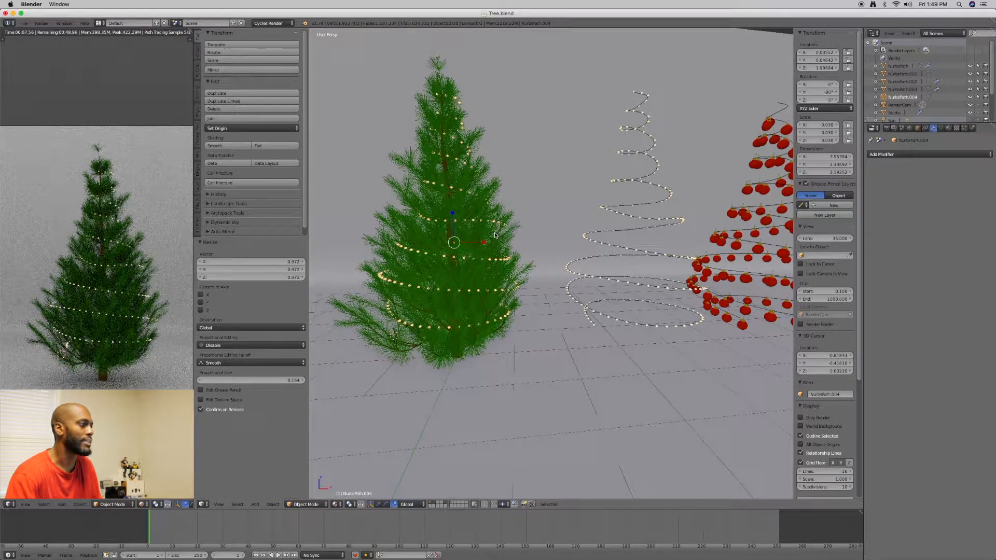
# Select the spiral string of red ornaments and turn off the viewport display of its Array and Curve modifiers
pyautogui.moveTo(497, 236); pyautogui.dragTo(374, 256, button='middle')
pyautogui.moveTo(669, 262); pyautogui.dragTo(640, 264, button='middle')
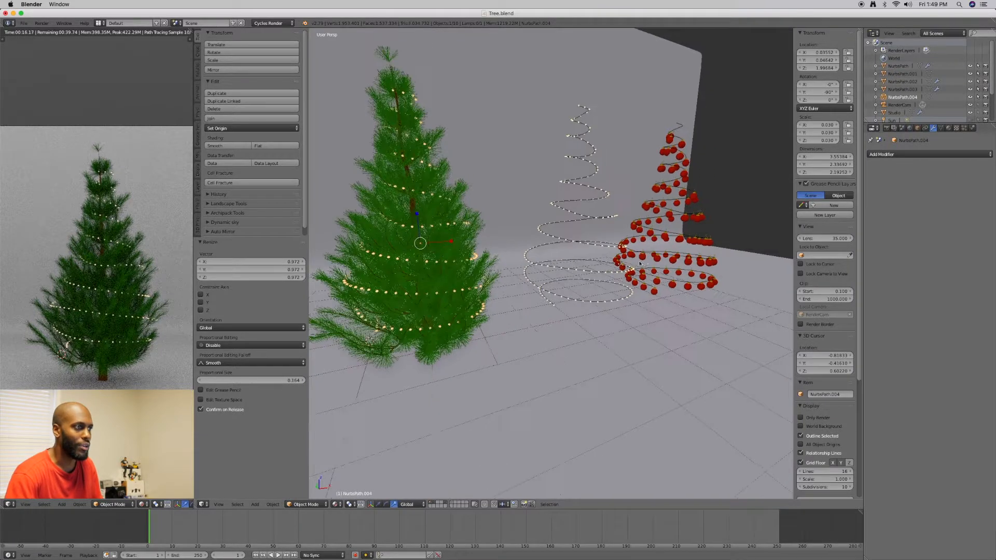
pyautogui.scroll(4, 656, 273)
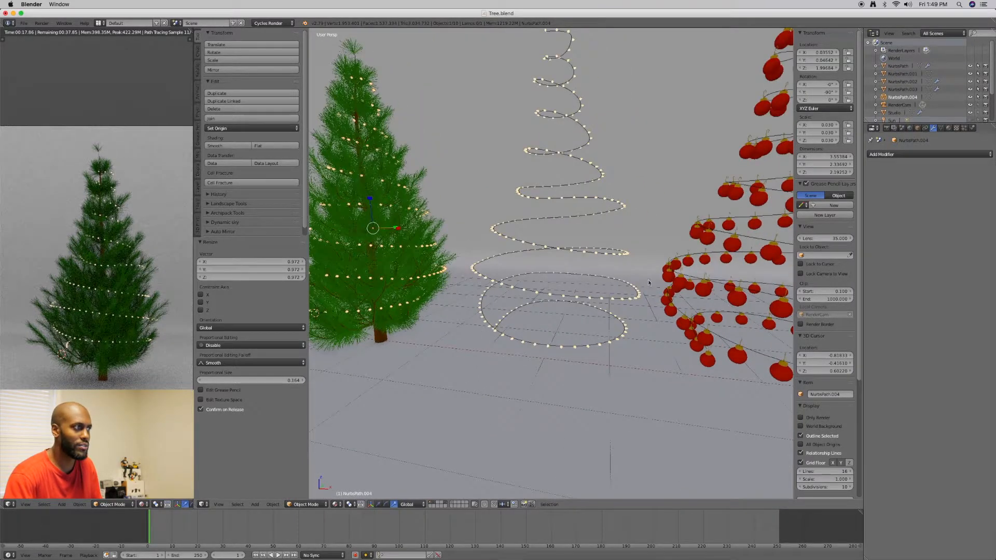
pyautogui.moveTo(598, 252); pyautogui.dragTo(565, 264, button='middle')
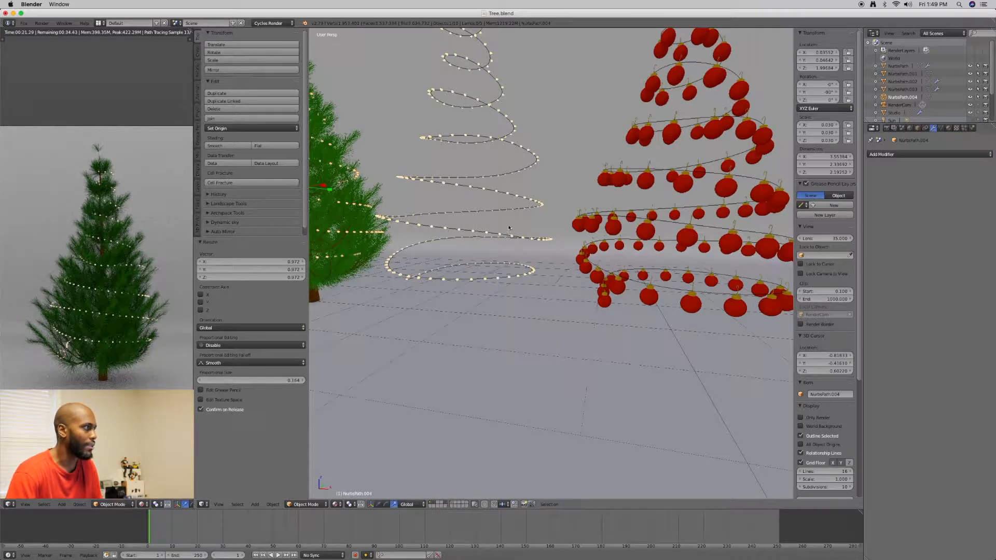
pyautogui.moveTo(427, 212); pyautogui.dragTo(465, 217, button='middle')
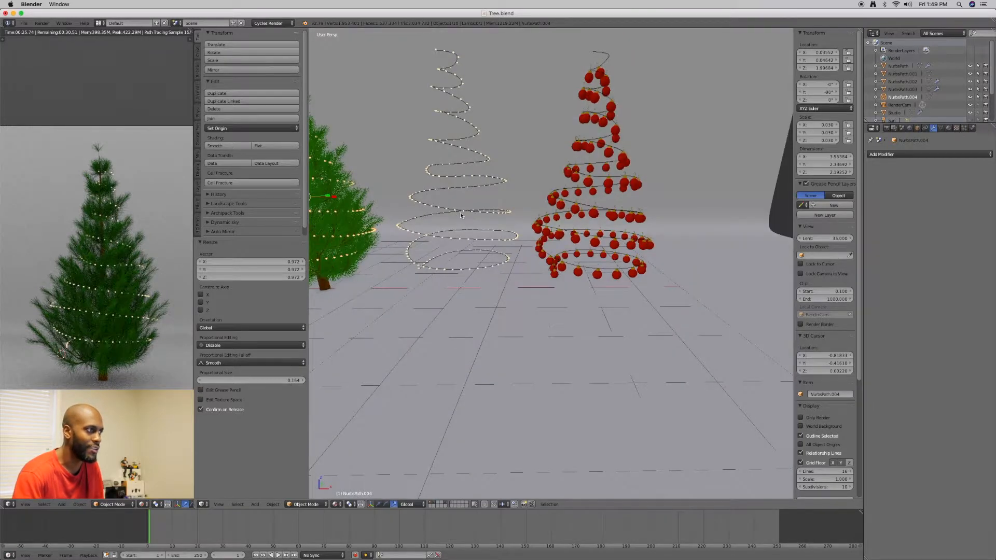
pyautogui.scroll(4, 537, 244)
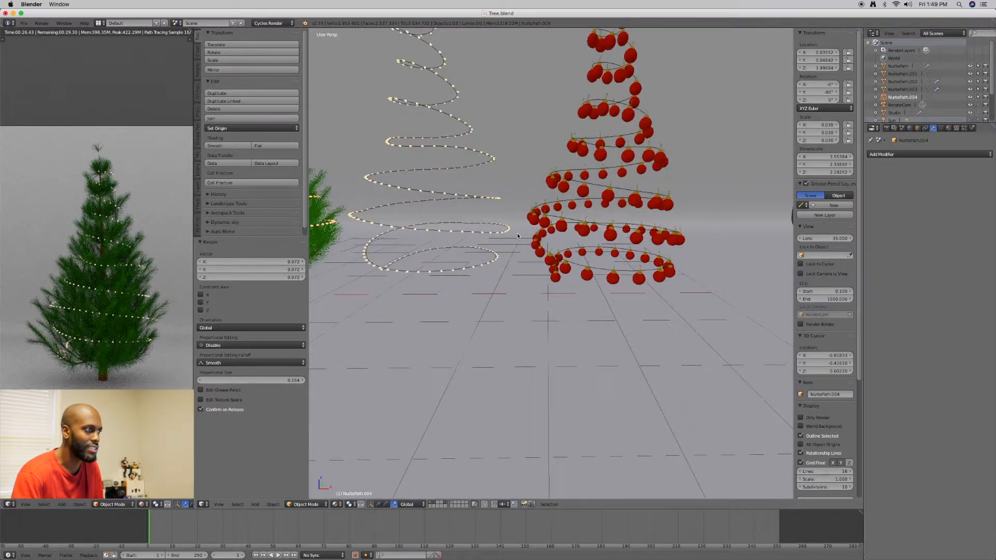
pyautogui.rightClick(558, 284)
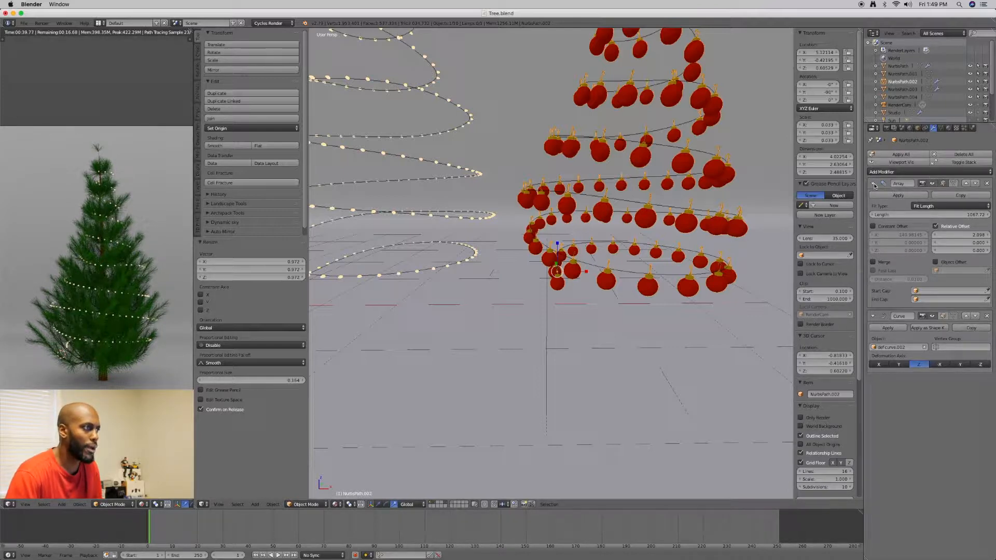
pyautogui.scroll(2, 626, 241)
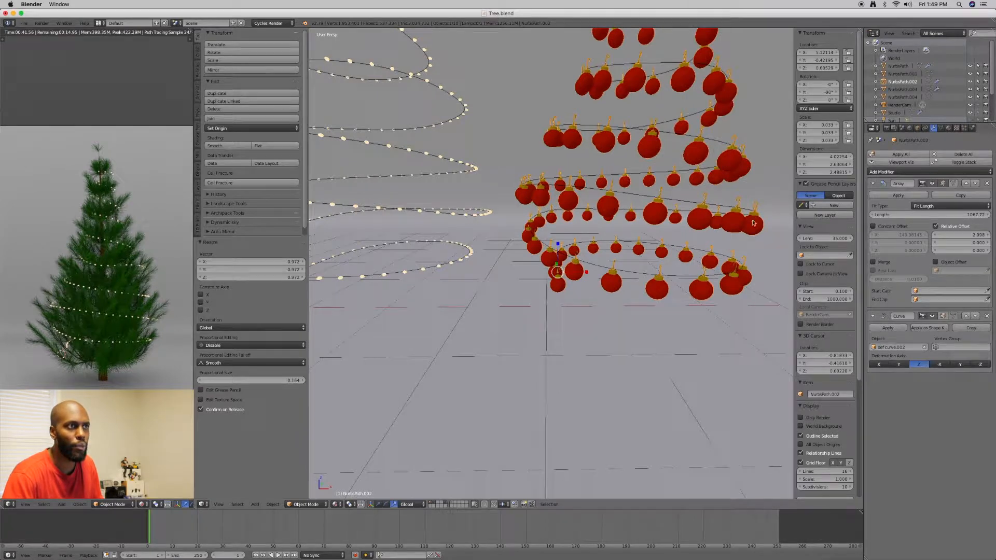
pyautogui.click(932, 184)
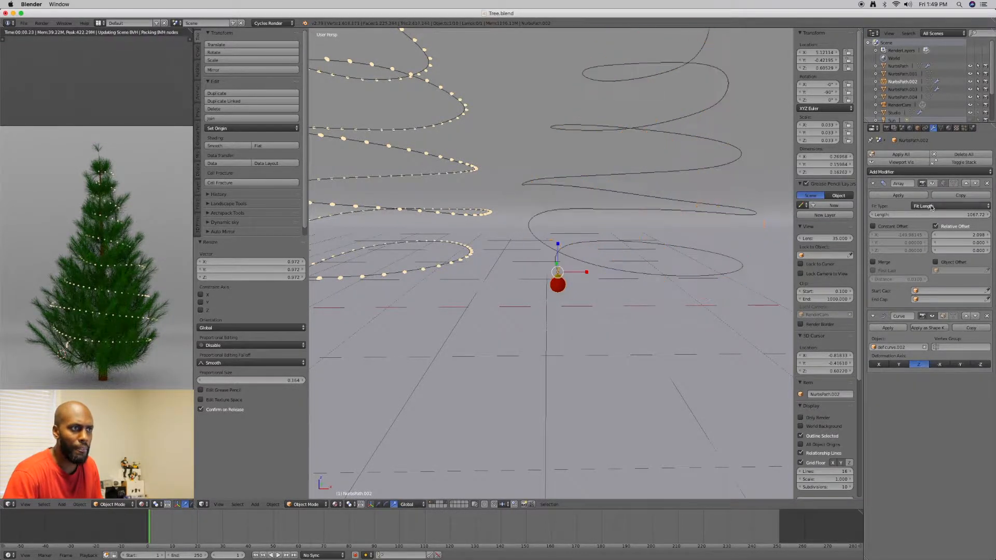
pyautogui.click(932, 317)
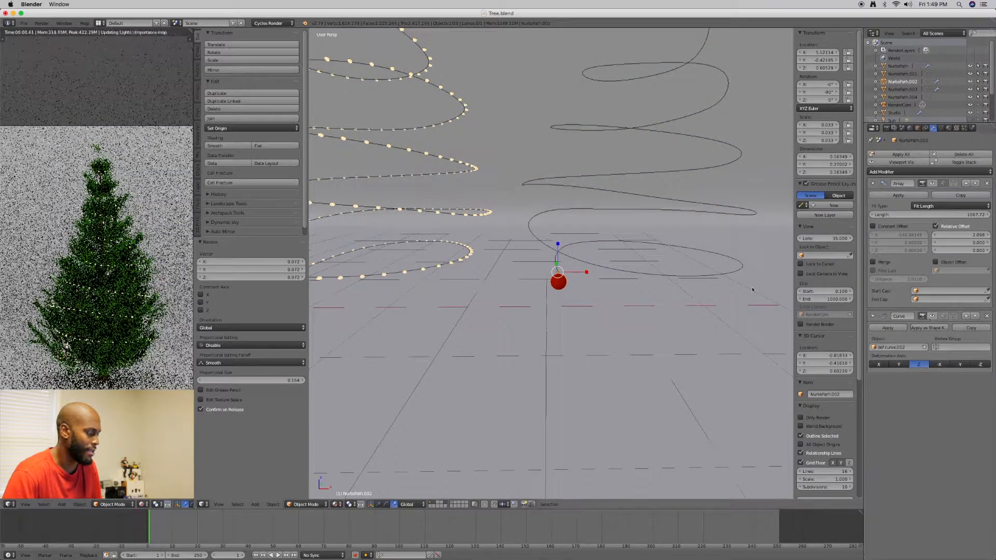
# Frame the single red ornament and examine its ball, cap and hook up close
pyautogui.press('KP_Decimal')
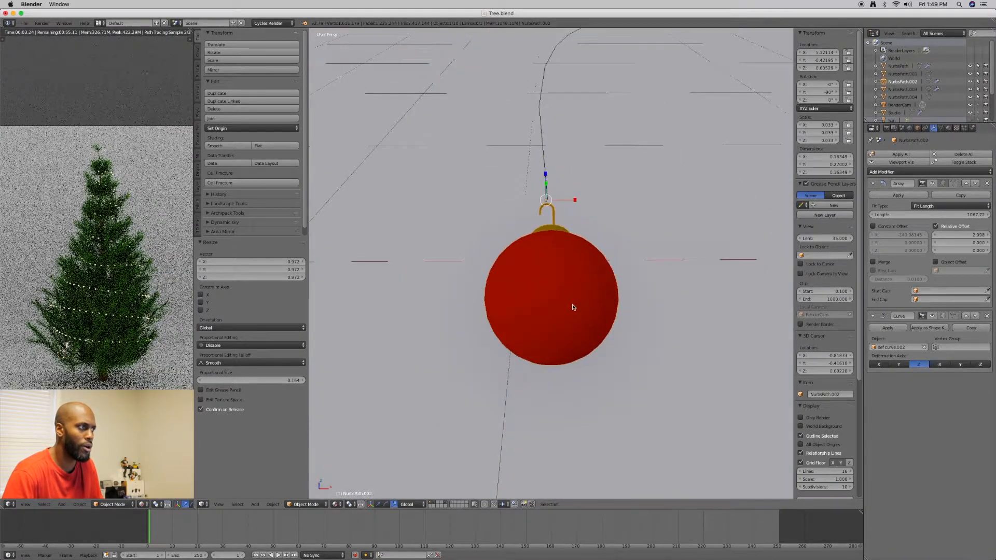
pyautogui.moveTo(573, 307); pyautogui.dragTo(586, 288, button='middle')
pyautogui.scroll(3, 628, 281)
pyautogui.scroll(2, 628, 282)
pyautogui.scroll(-2, 596, 285)
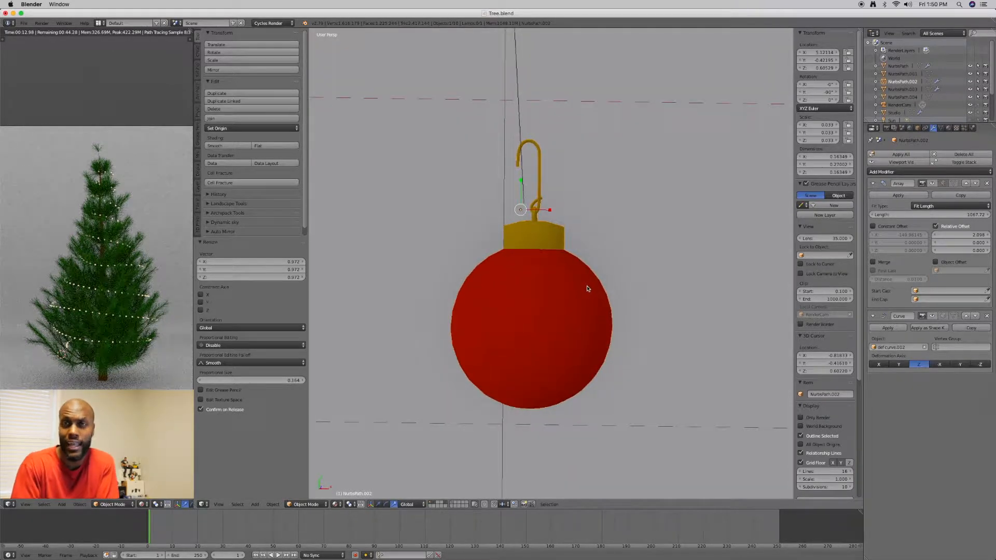
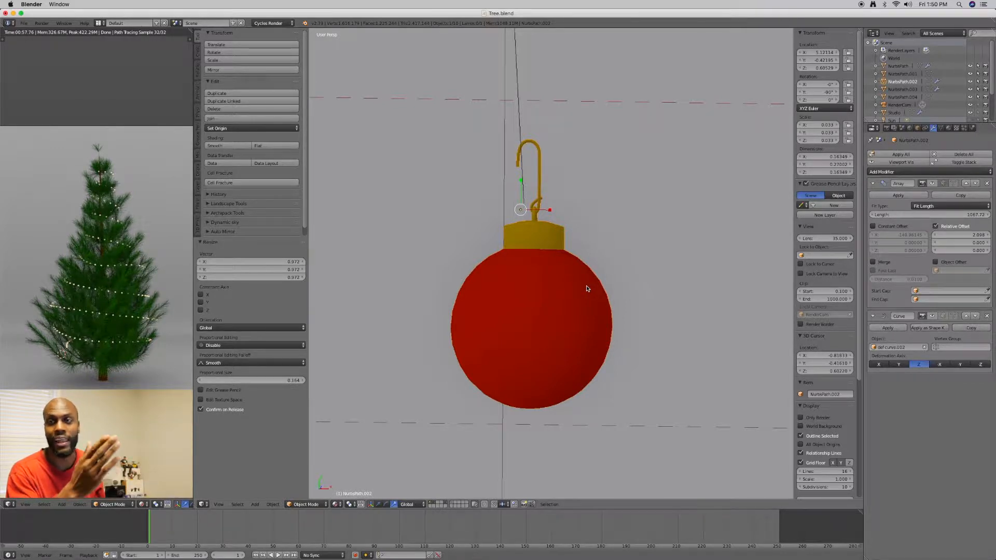
# Enter Edit Mode on the single red ornament and switch the mesh selection mode to Edge
pyautogui.moveTo(613, 288)
pyautogui.mouseDown(button='middle')
pyautogui.moveTo(596, 284)
pyautogui.moveTo(612, 290)
pyautogui.mouseUp(button='middle')
pyautogui.press('Tab')
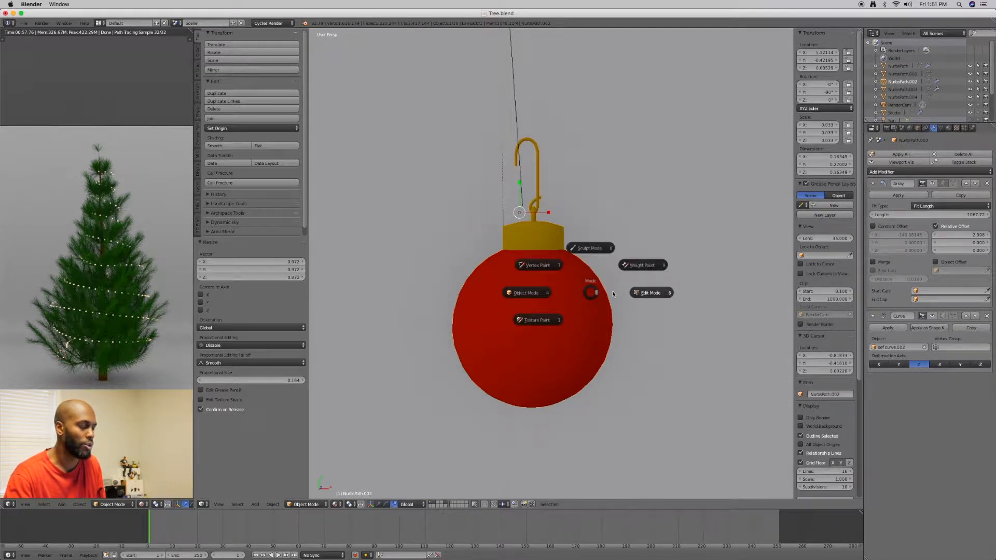
pyautogui.click(583, 294)
pyautogui.press('Tab')
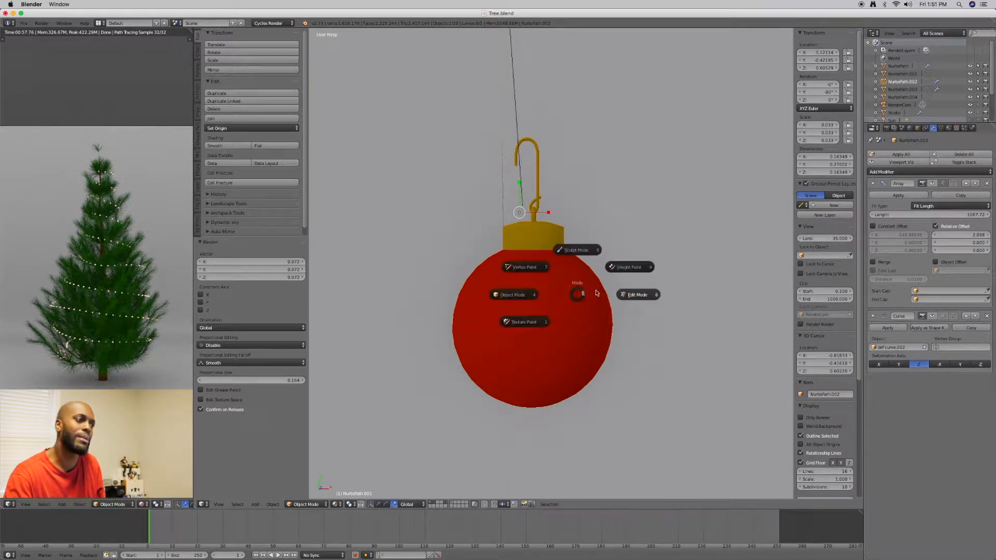
pyautogui.click(630, 295)
pyautogui.moveTo(544, 267); pyautogui.dragTo(542, 271, button='middle')
pyautogui.hotkey('ctrl', 'Tab')
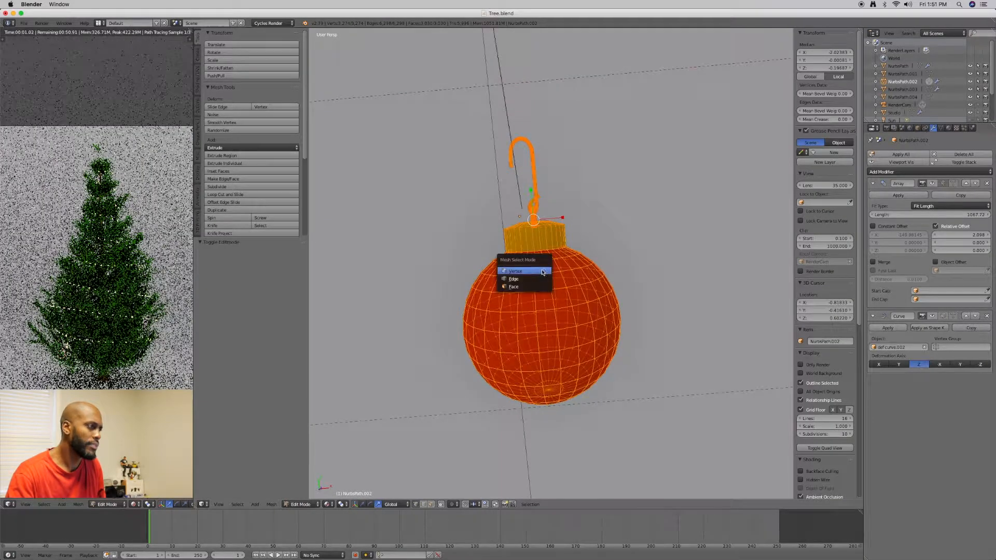
pyautogui.click(540, 278)
# Select the edge loop where the gold cap meets the red ball
pyautogui.rightClick(538, 251)
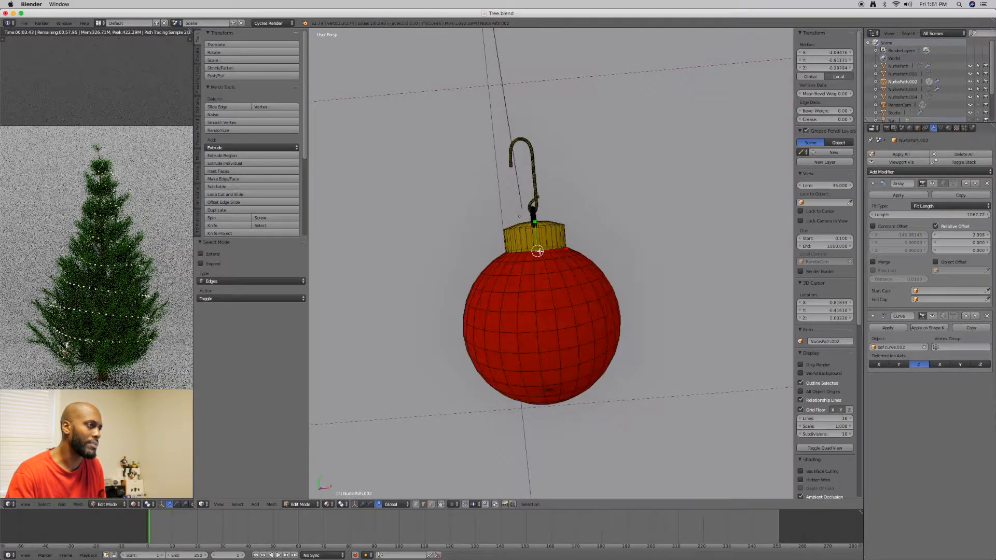
pyautogui.moveTo(521, 254)
pyautogui.mouseDown(button='middle')
pyautogui.moveTo(542, 253)
pyautogui.moveTo(578, 275)
pyautogui.moveTo(582, 266)
pyautogui.moveTo(560, 269)
pyautogui.moveTo(553, 283)
pyautogui.moveTo(553, 324)
pyautogui.mouseUp(button='middle')
pyautogui.keyDown('alt'); pyautogui.rightClick(542, 253); pyautogui.keyUp('alt')
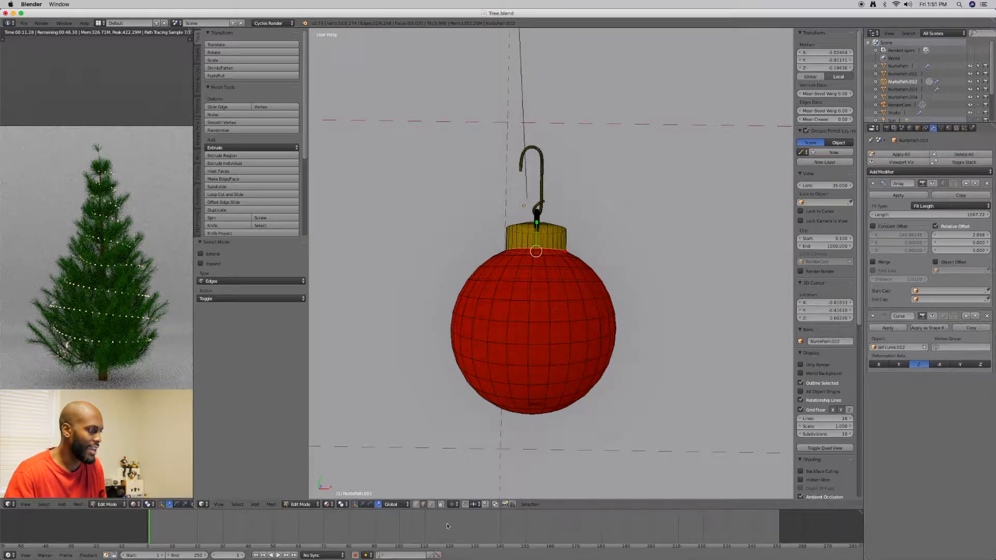
pyautogui.click(441, 504)
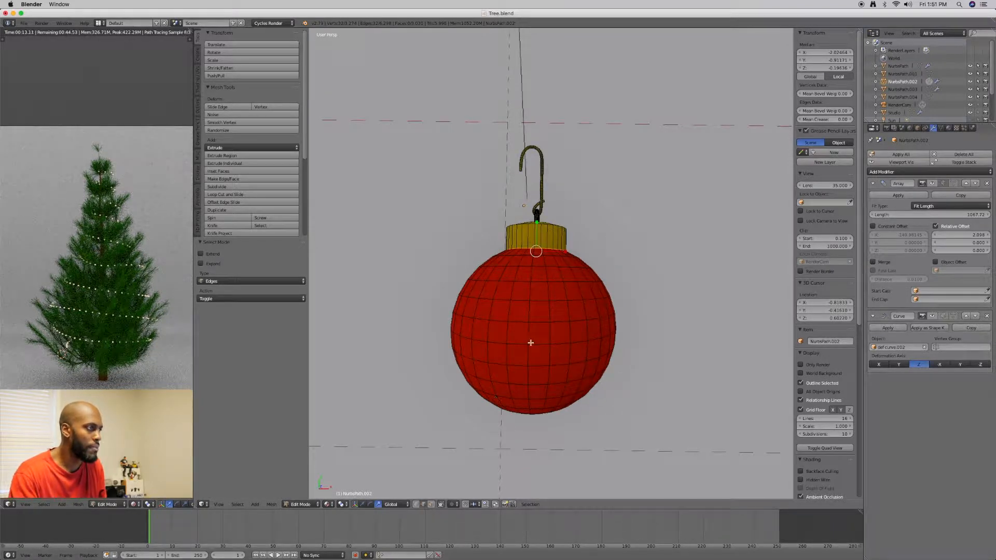
pyautogui.moveTo(544, 284)
pyautogui.mouseDown(button='middle')
pyautogui.moveTo(560, 281)
pyautogui.moveTo(546, 287)
pyautogui.mouseUp(button='middle')
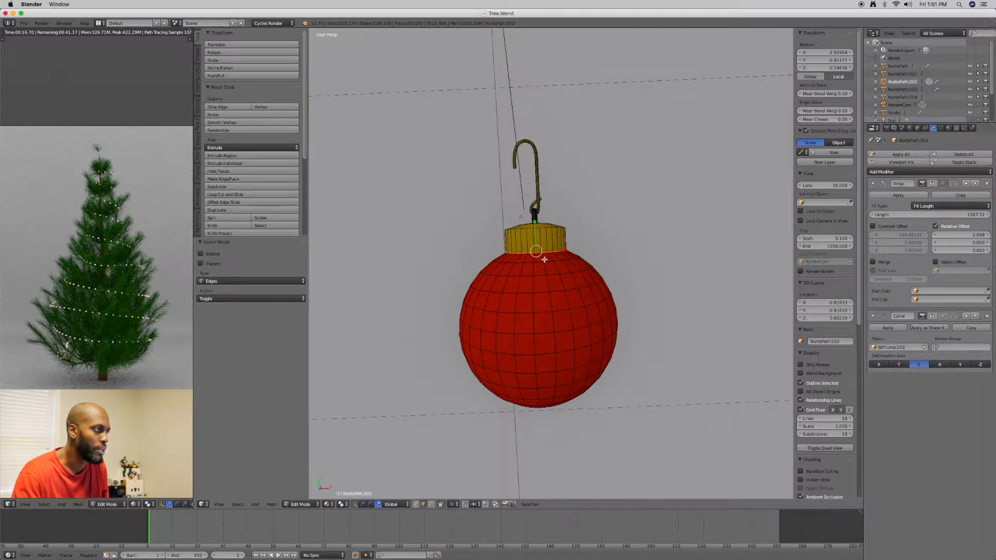
# Extend the selection with one vertical line of edges running from the cap down to the bottom of the ball
pyautogui.keyDown('shift'); pyautogui.rightClick(548, 286); pyautogui.keyUp('shift')
pyautogui.keyDown('shift'); pyautogui.rightClick(551, 303); pyautogui.keyUp('shift')
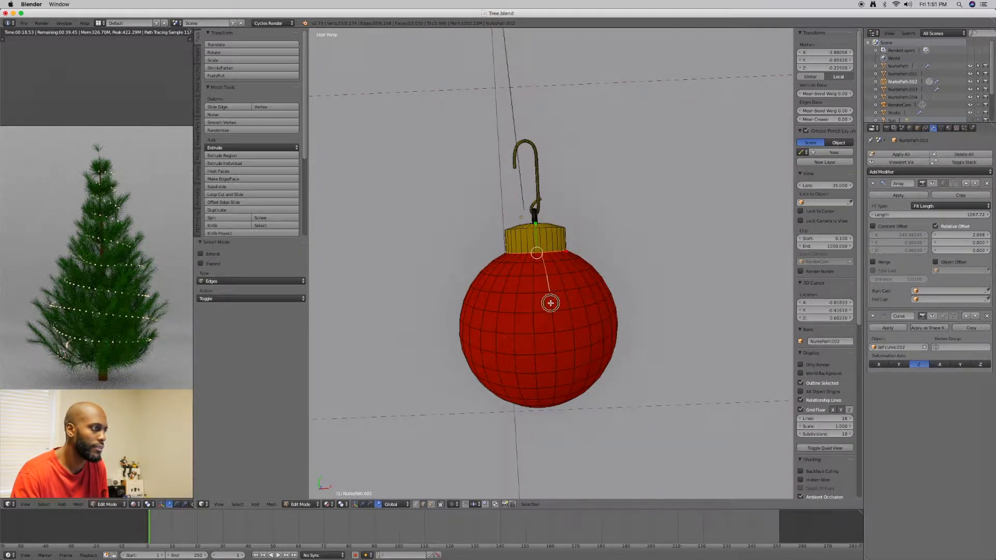
pyautogui.keyDown('shift'); pyautogui.rightClick(553, 325); pyautogui.keyUp('shift')
pyautogui.moveTo(565, 333); pyautogui.dragTo(558, 256, button='middle')
pyautogui.keyDown('shift'); pyautogui.rightClick(560, 263); pyautogui.keyUp('shift')
pyautogui.keyDown('shift'); pyautogui.rightClick(562, 307); pyautogui.keyUp('shift')
pyautogui.keyDown('shift'); pyautogui.rightClick(562, 322); pyautogui.keyUp('shift')
pyautogui.keyDown('shift'); pyautogui.rightClick(564, 349); pyautogui.keyUp('shift')
pyautogui.keyDown('shift'); pyautogui.rightClick(562, 363); pyautogui.keyUp('shift')
pyautogui.keyDown('shift'); pyautogui.rightClick(560, 377); pyautogui.keyUp('shift')
pyautogui.keyDown('shift'); pyautogui.rightClick(559, 386); pyautogui.keyUp('shift')
pyautogui.moveTo(567, 378); pyautogui.dragTo(531, 340, button='middle')
pyautogui.keyDown('shift'); pyautogui.rightClick(539, 294); pyautogui.keyUp('shift')
pyautogui.keyDown('shift'); pyautogui.rightClick(513, 236); pyautogui.keyUp('shift')
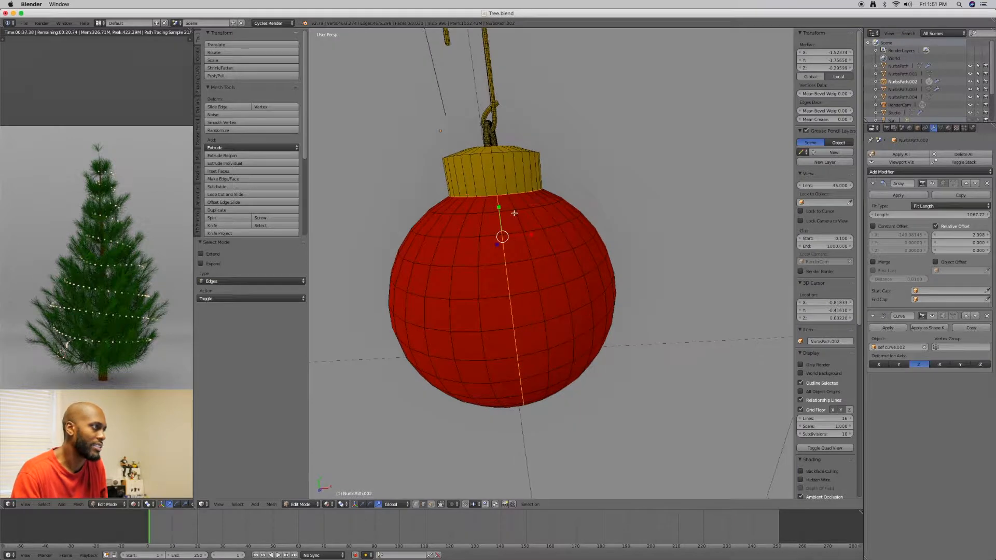
# Continue the edge selection up the side of the gold cap and across its top toward the hook
pyautogui.keyDown('shift'); pyautogui.moveTo(513, 208); pyautogui.dragTo(511, 251, button='middle'); pyautogui.keyUp('shift')
pyautogui.keyDown('shift'); pyautogui.rightClick(484, 197); pyautogui.keyUp('shift')
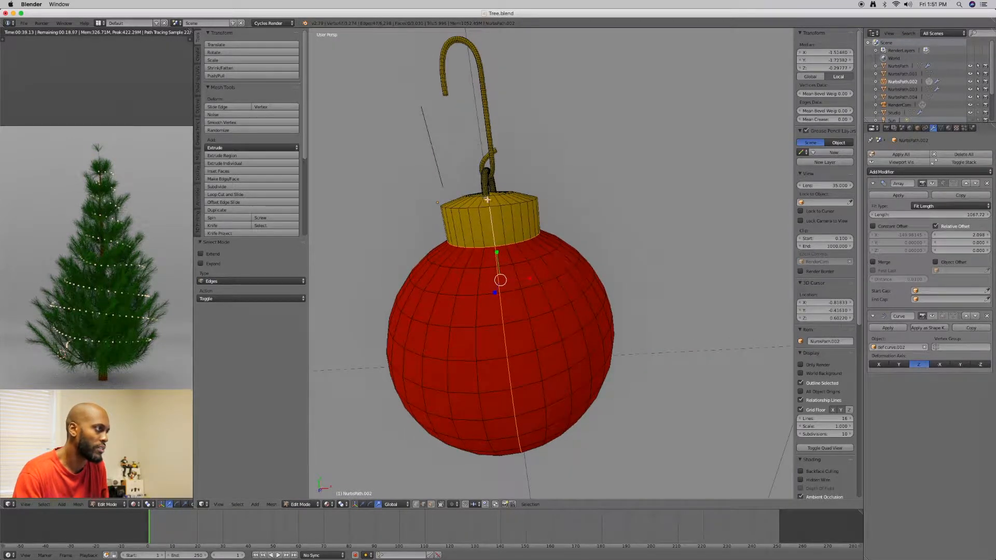
pyautogui.keyDown('shift'); pyautogui.rightClick(488, 200); pyautogui.keyUp('shift')
pyautogui.moveTo(495, 207); pyautogui.dragTo(492, 235, button='middle')
pyautogui.keyDown('shift'); pyautogui.rightClick(471, 207); pyautogui.keyUp('shift')
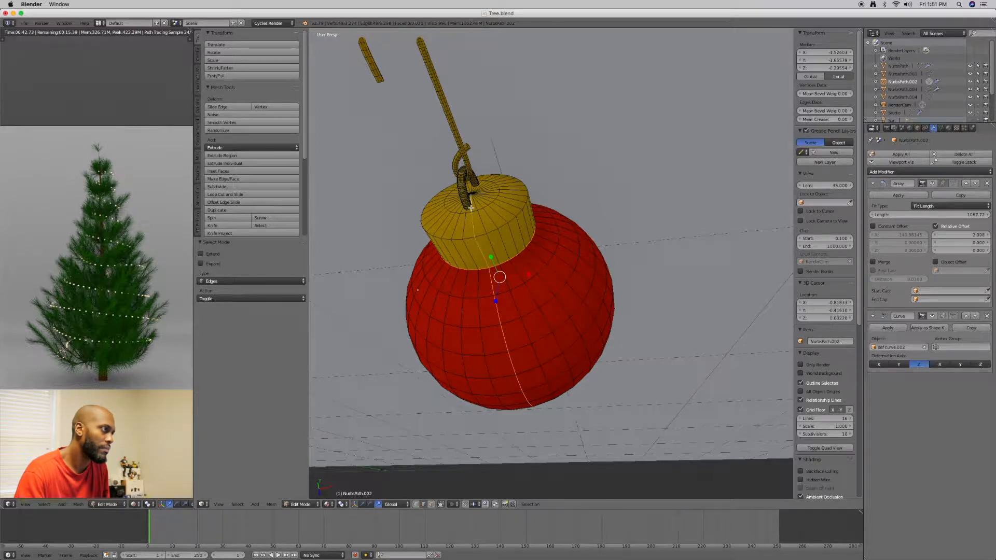
pyautogui.moveTo(504, 241); pyautogui.dragTo(441, 359, button='middle')
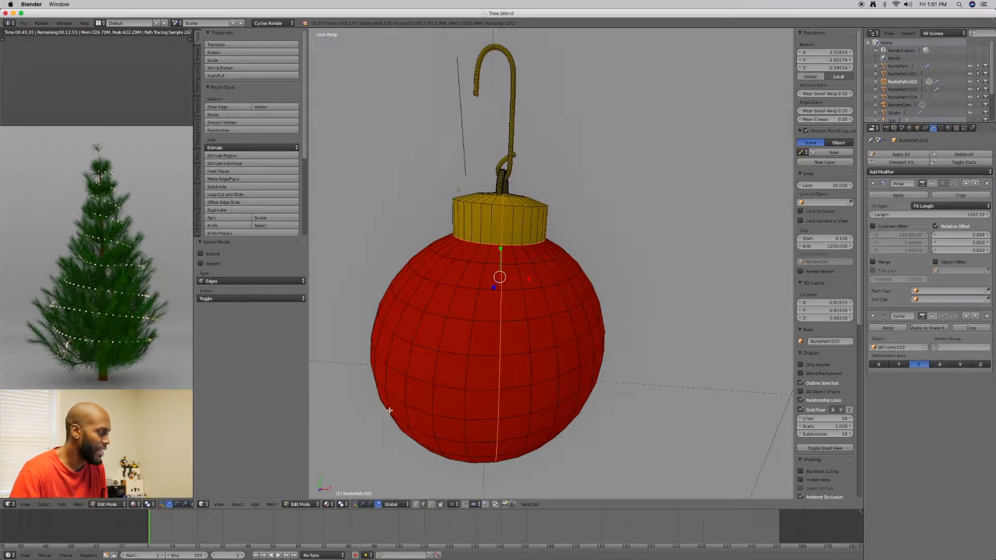
# Mark the selected edges on the ball and cap as a seam and check the marked line
pyautogui.click(270, 504)
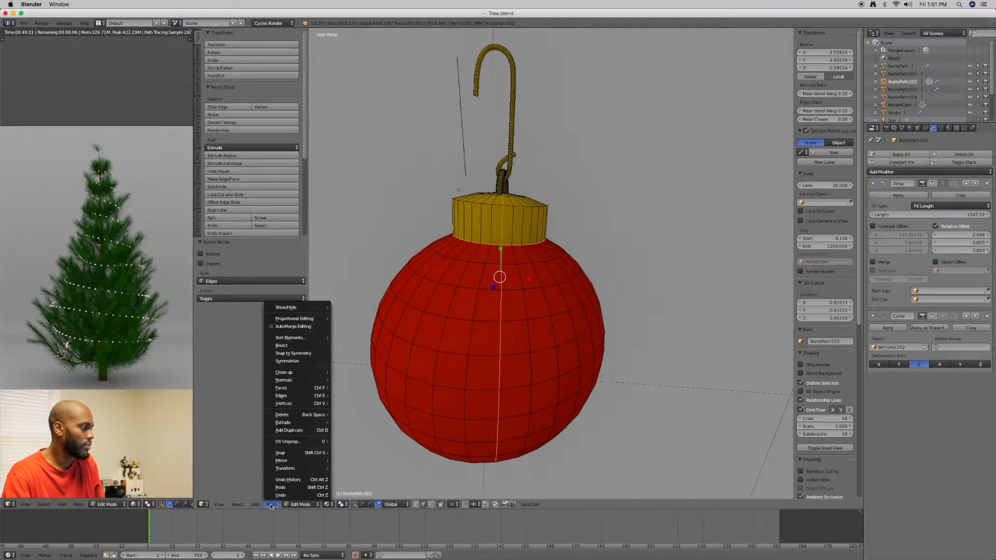
pyautogui.moveTo(293, 404)
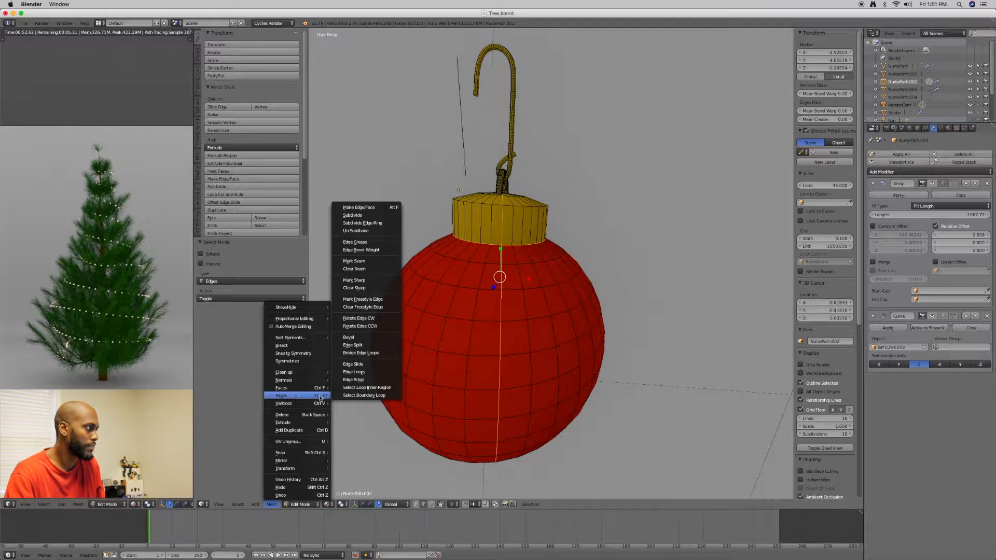
pyautogui.click(372, 262)
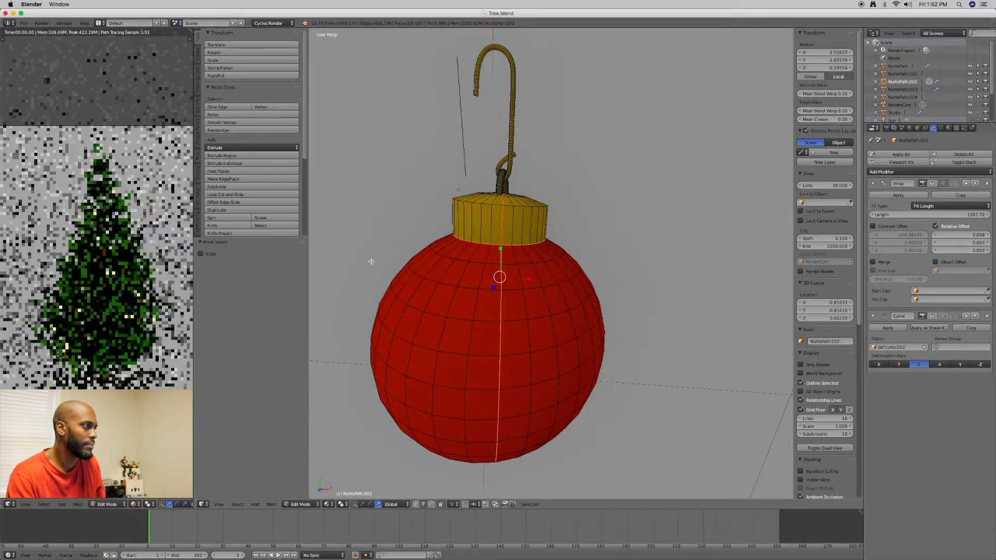
pyautogui.press('Tab')
pyautogui.click(405, 264)
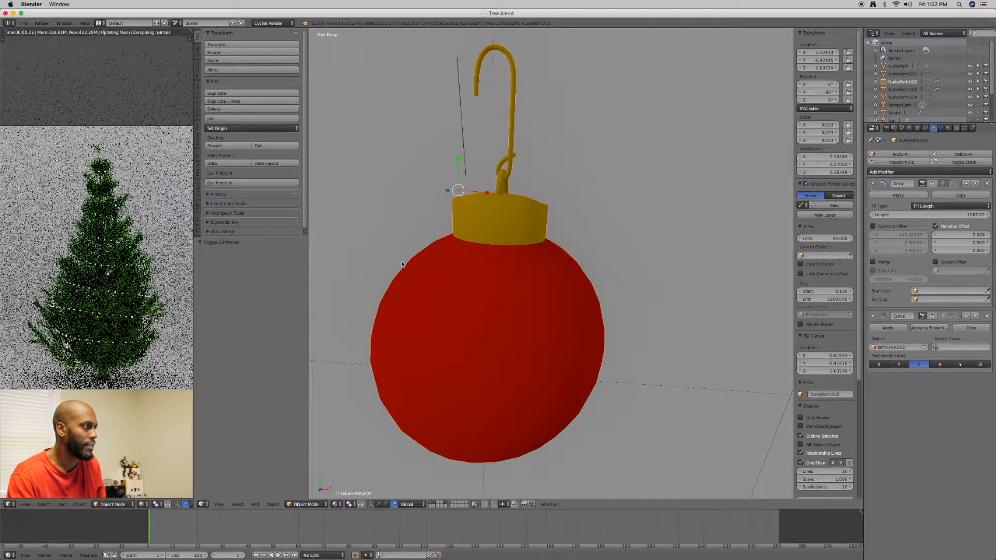
pyautogui.press('Tab')
pyautogui.click(522, 250)
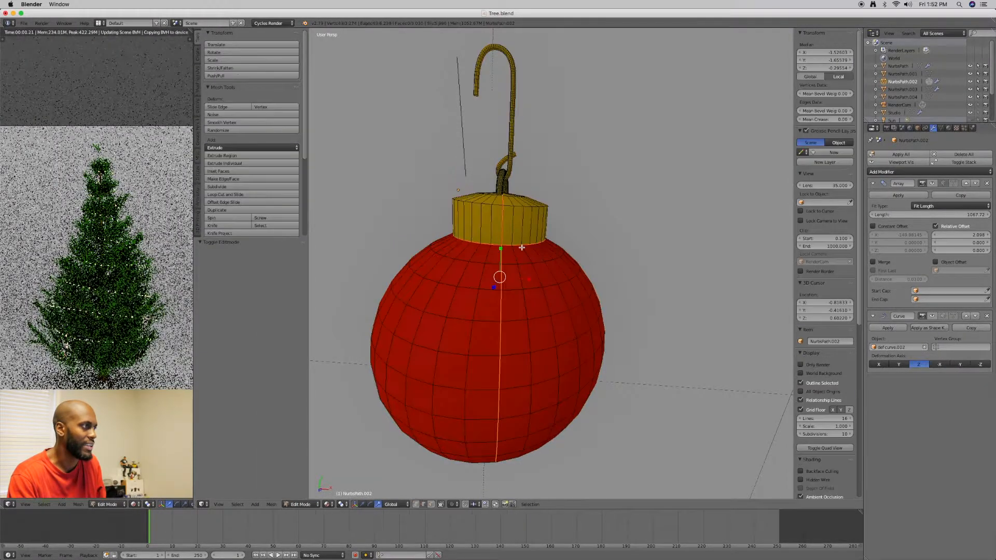
pyautogui.moveTo(528, 257); pyautogui.dragTo(504, 227, button='middle')
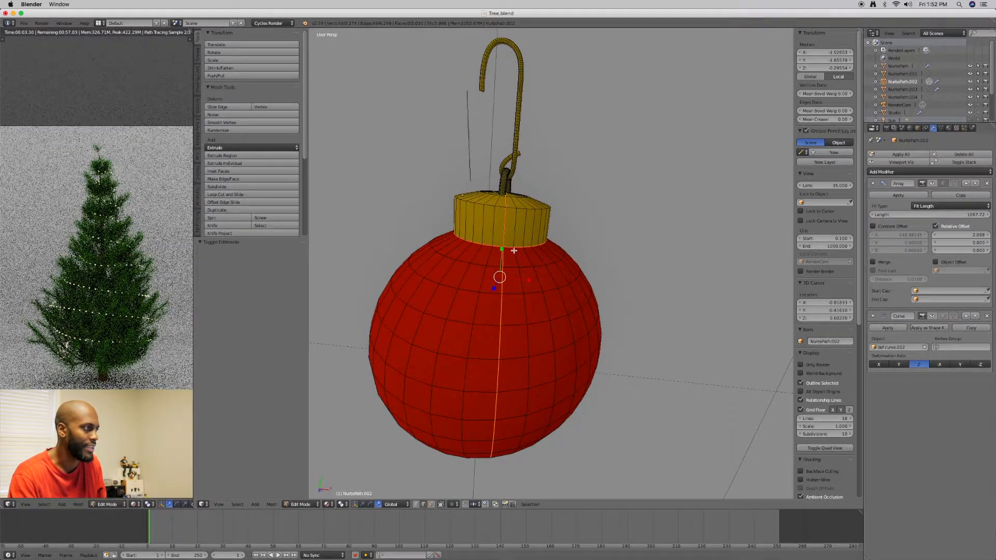
pyautogui.rightClick(545, 251)
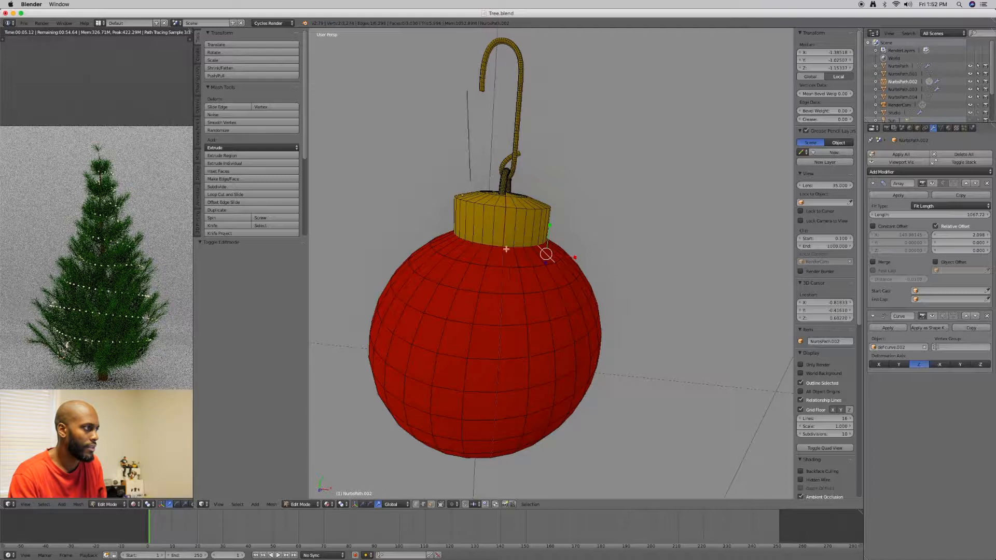
# Select all linked geometry of the ball and cap, leaving out the hook, and unwrap its UVs
pyautogui.moveTo(504, 279)
pyautogui.mouseDown(button='middle')
pyautogui.moveTo(516, 282)
pyautogui.moveTo(507, 274)
pyautogui.moveTo(504, 297)
pyautogui.mouseUp(button='middle')
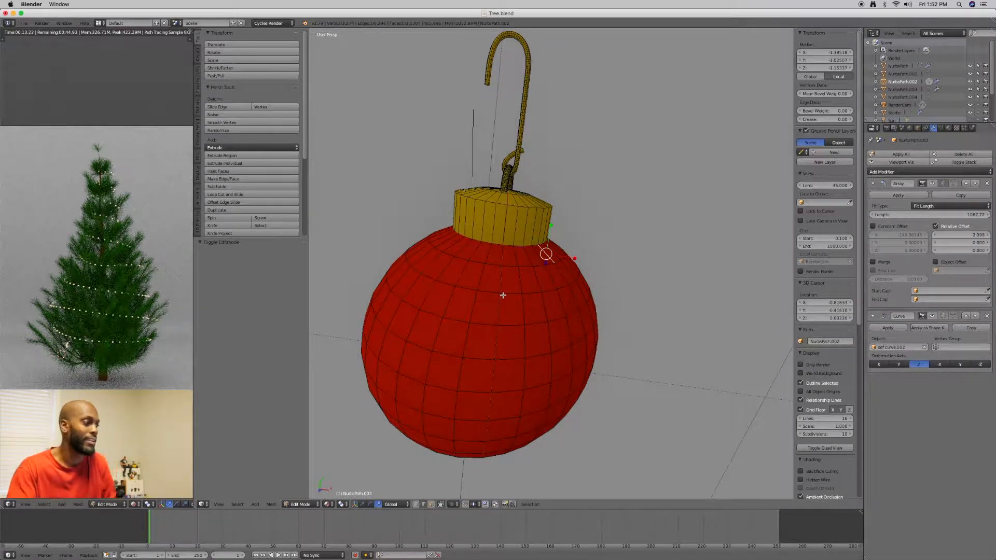
pyautogui.moveTo(503, 296); pyautogui.dragTo(475, 299, button='middle')
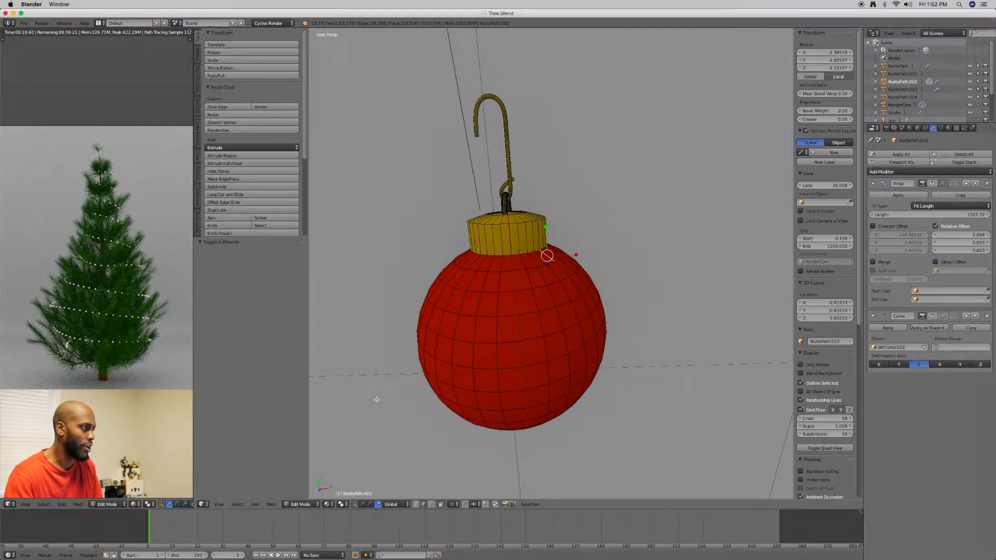
pyautogui.press('b')
pyautogui.moveTo(465, 219); pyautogui.dragTo(501, 295)
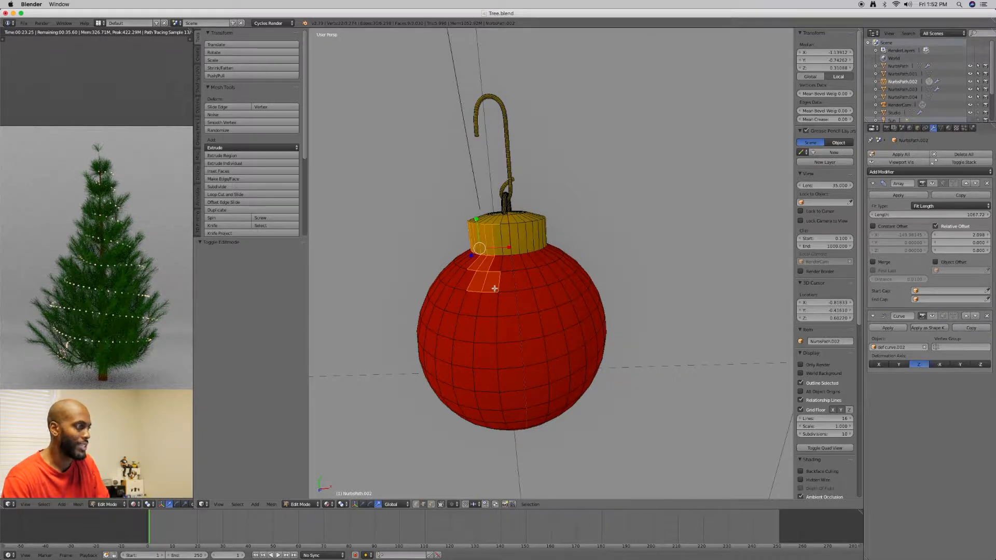
pyautogui.press('l')
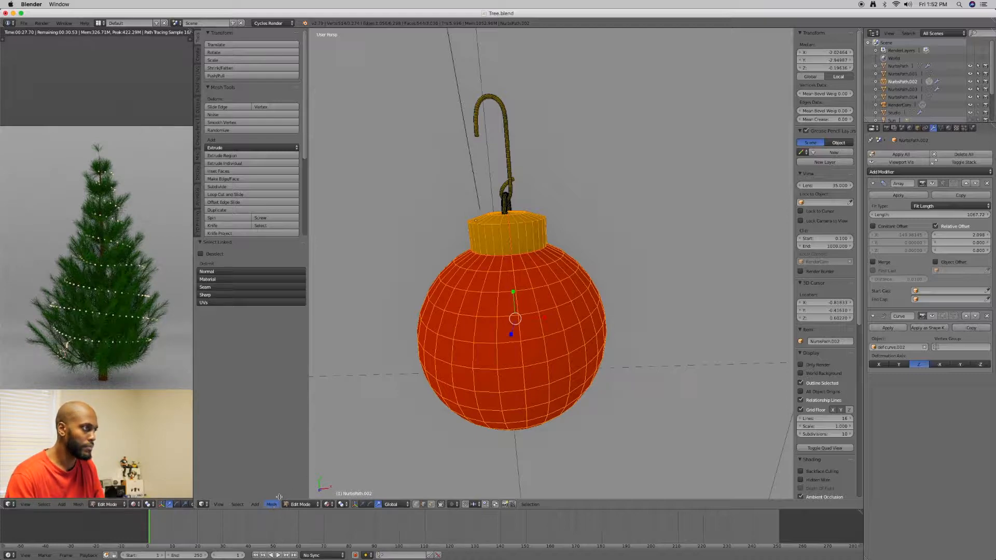
pyautogui.moveTo(488, 341); pyautogui.dragTo(426, 409, button='middle')
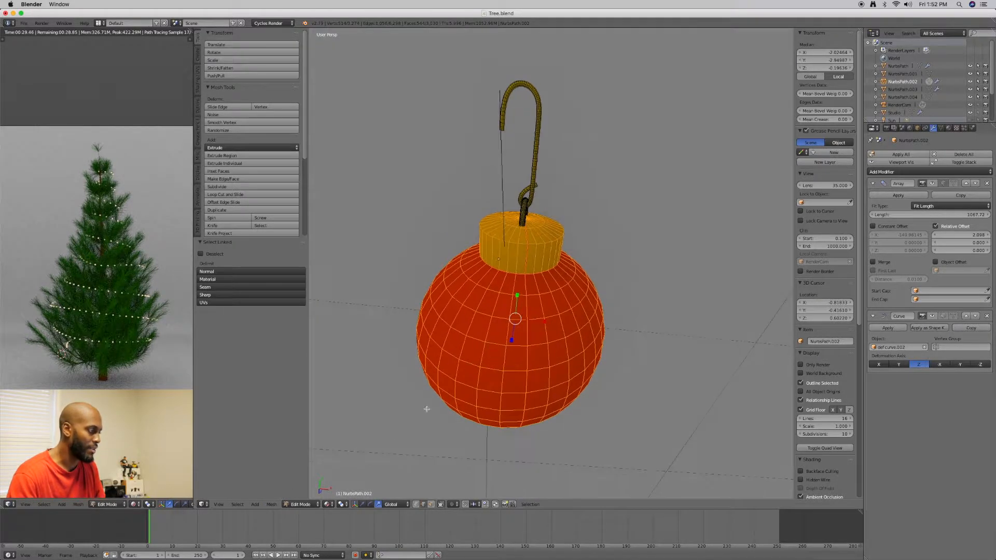
pyautogui.click(272, 505)
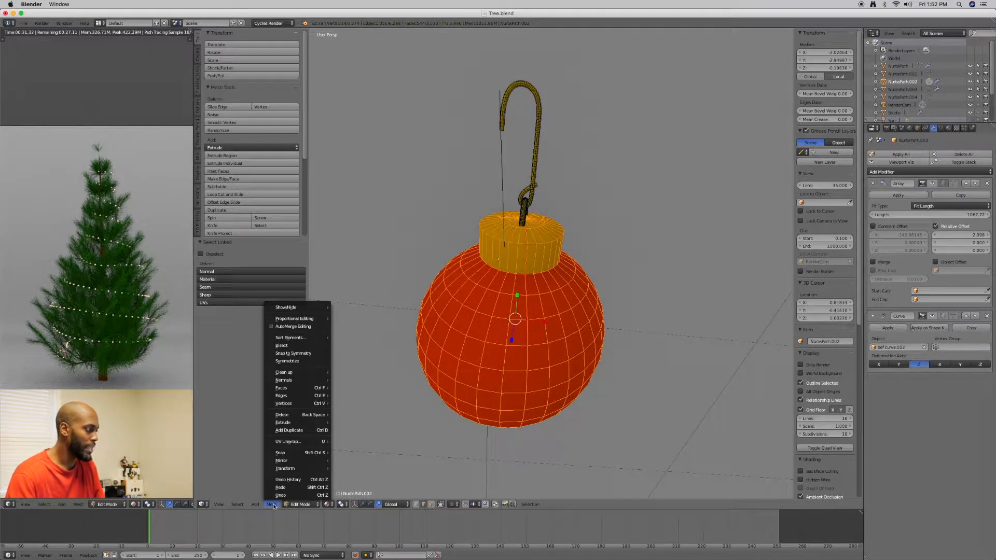
pyautogui.moveTo(292, 444)
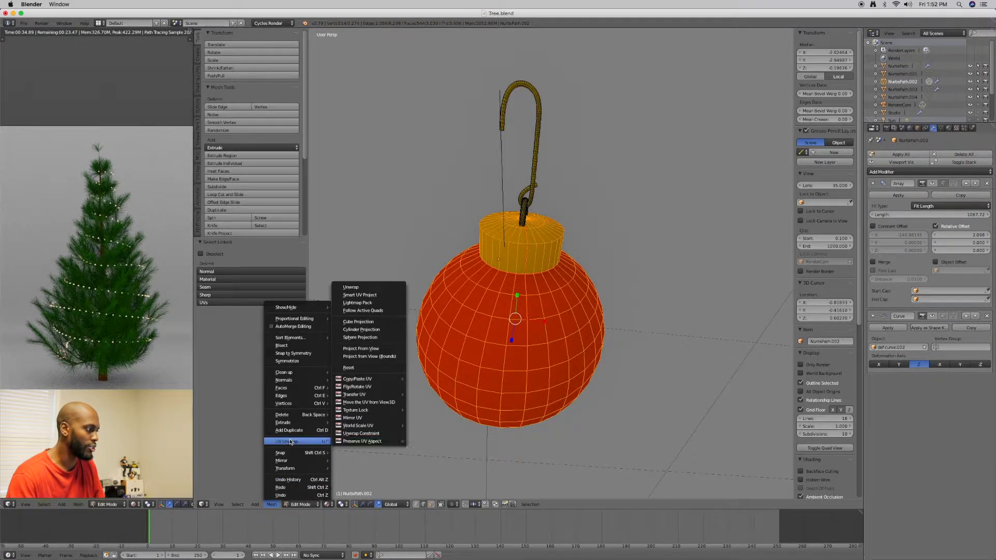
pyautogui.click(350, 287)
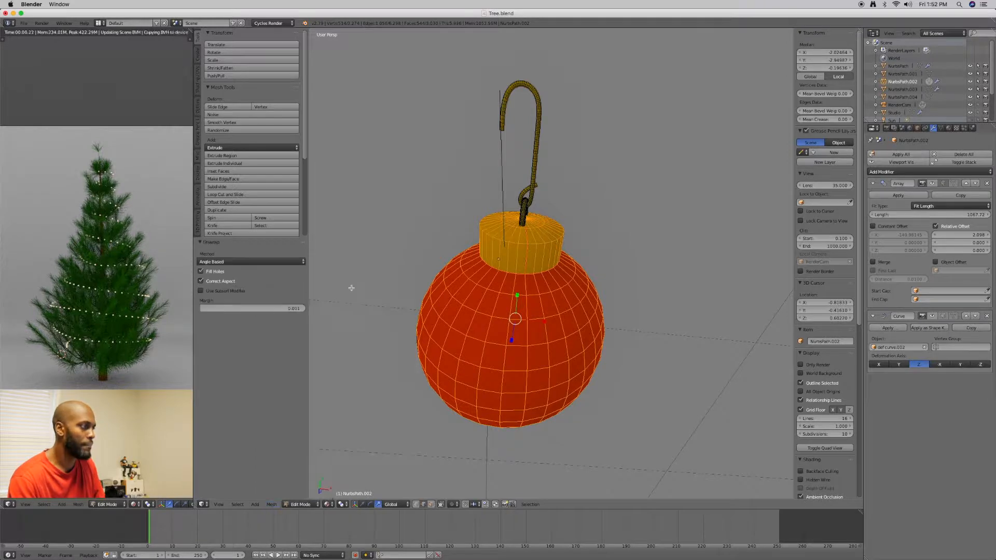
# Show the UV/Image Editor in place of the rendered tree preview and examine the unwrapped ball and cap
pyautogui.click(12, 506)
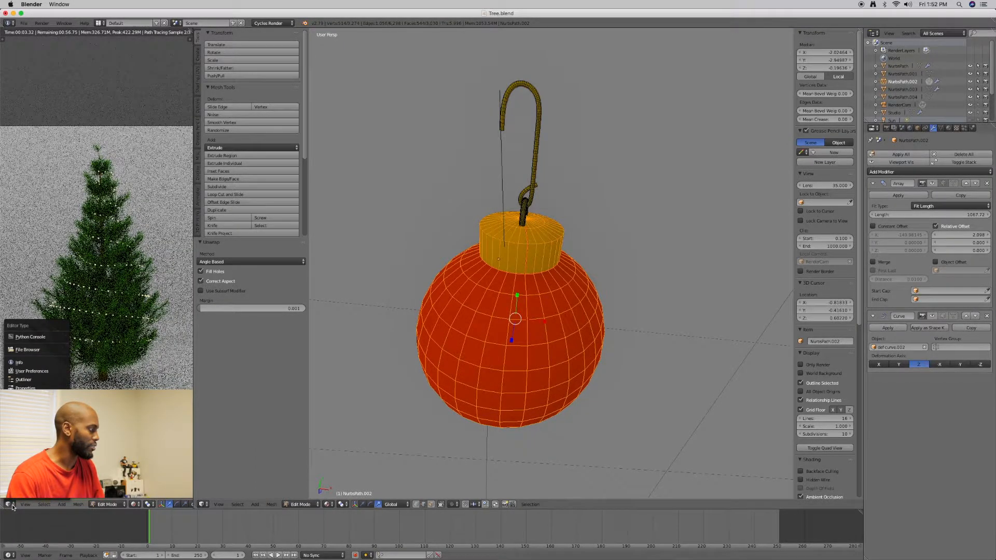
pyautogui.press('Escape')
pyautogui.click(11, 506)
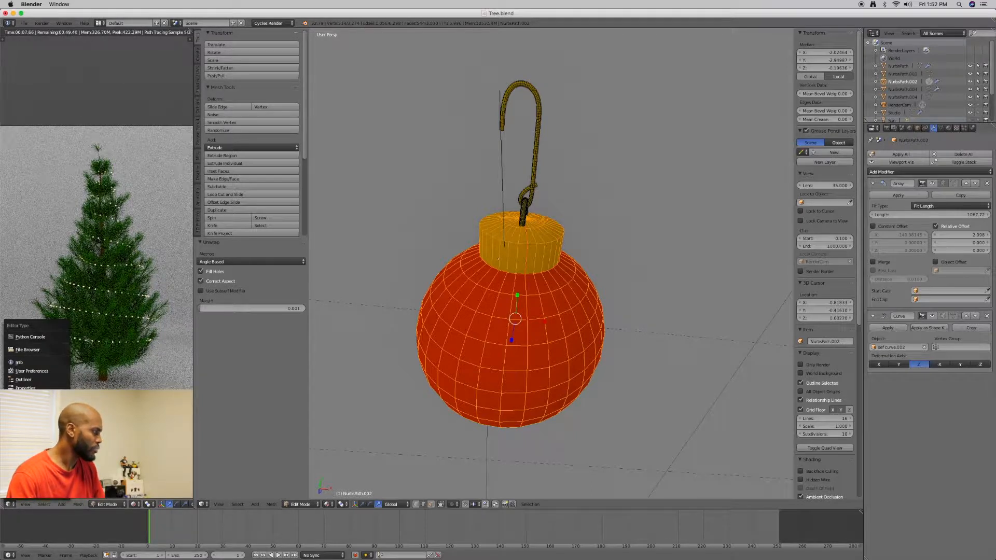
pyautogui.click(29, 444)
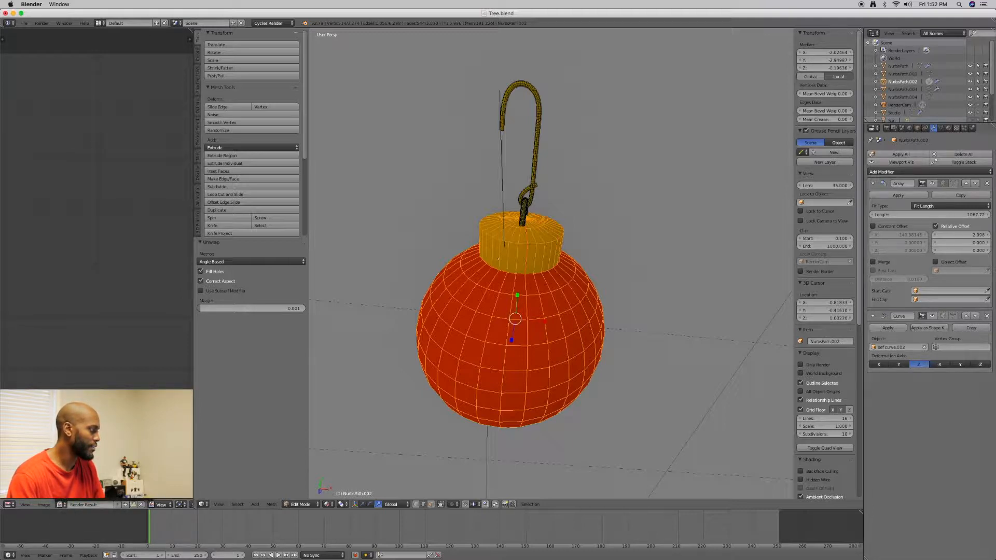
pyautogui.click(141, 504)
pyautogui.scroll(4, 90, 349)
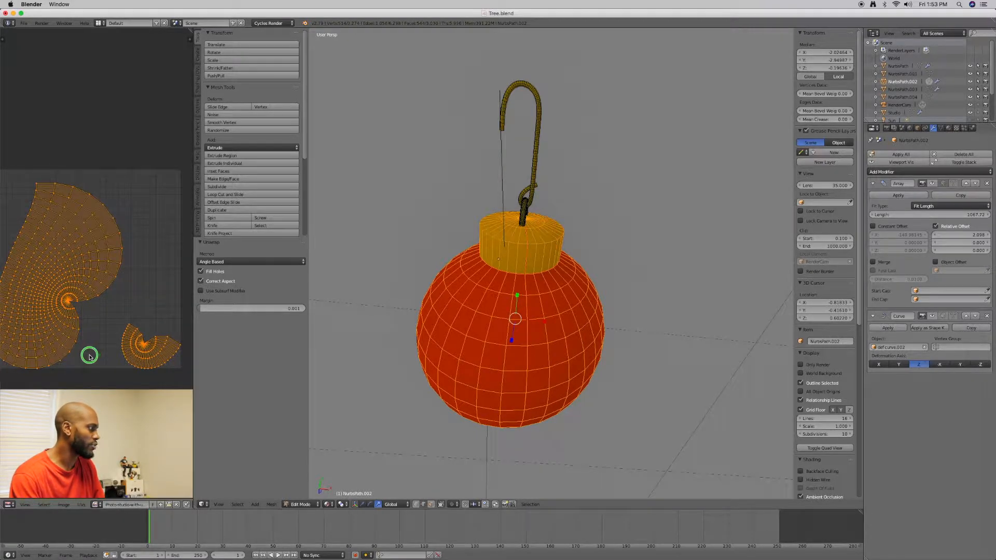
pyautogui.scroll(-2, 90, 357)
pyautogui.moveTo(91, 356); pyautogui.dragTo(103, 371, button='middle')
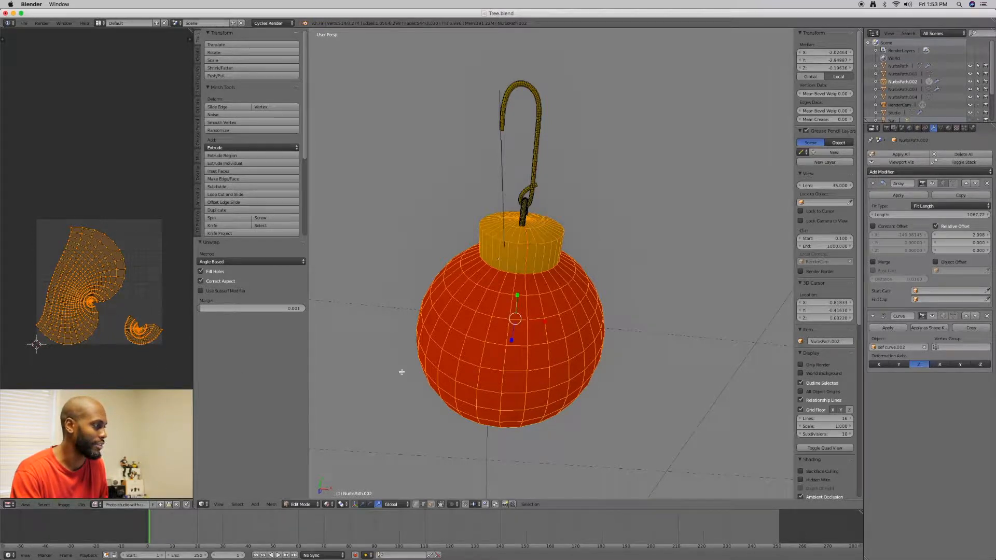
# Switch the UV editor area back to the 3D View with the rendered tree preview
pyautogui.click(9, 504)
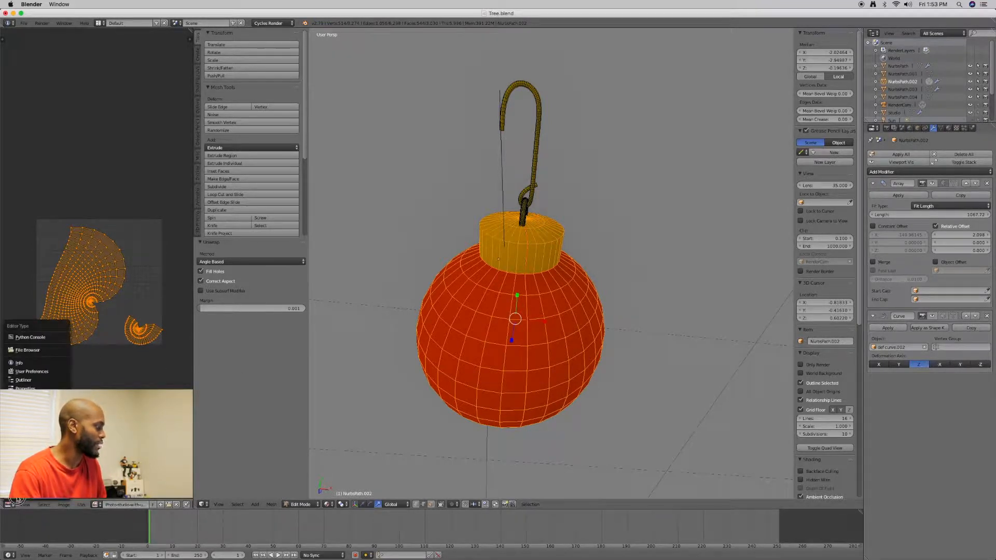
pyautogui.click(32, 493)
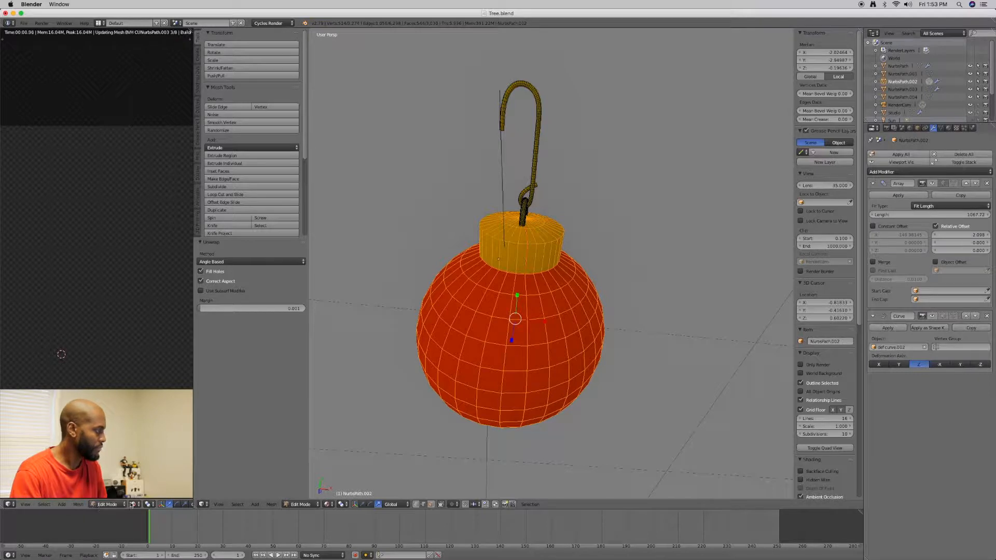
pyautogui.scroll(-6, 504, 374)
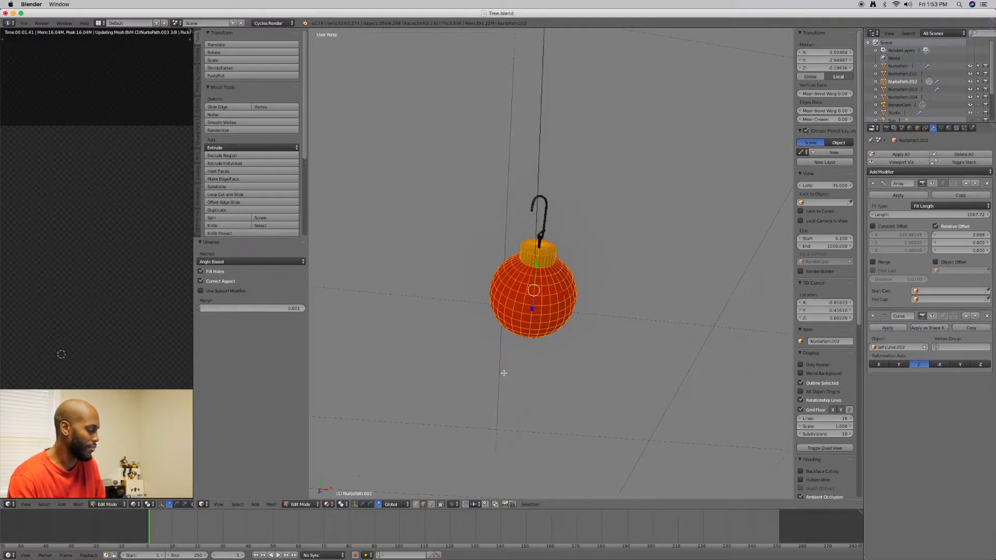
# Return the ornament to Object Mode and turn the viewport display of its Array and Curve modifiers back on
pyautogui.press('Tab')
pyautogui.click(457, 377)
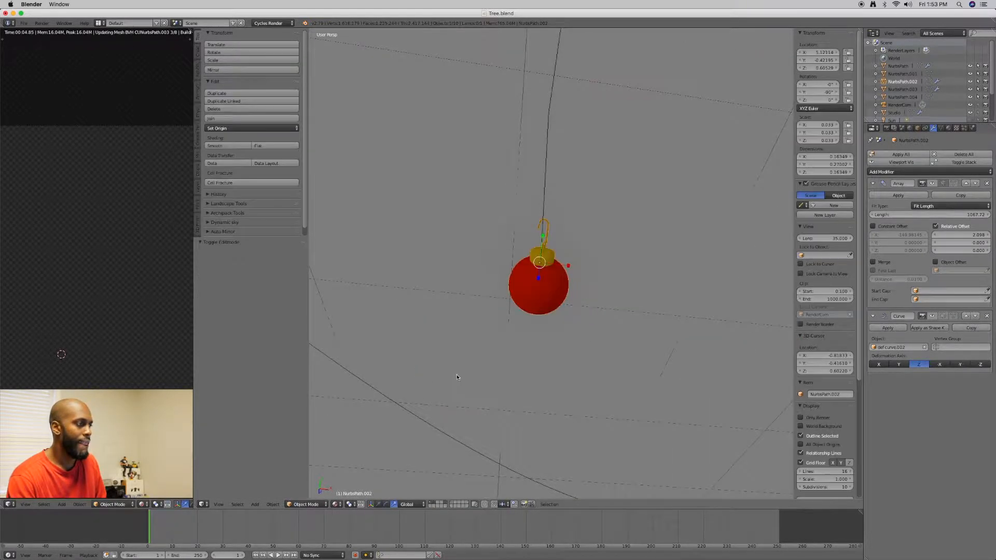
pyautogui.scroll(-6, 515, 346)
pyautogui.moveTo(516, 343); pyautogui.dragTo(524, 311, button='middle')
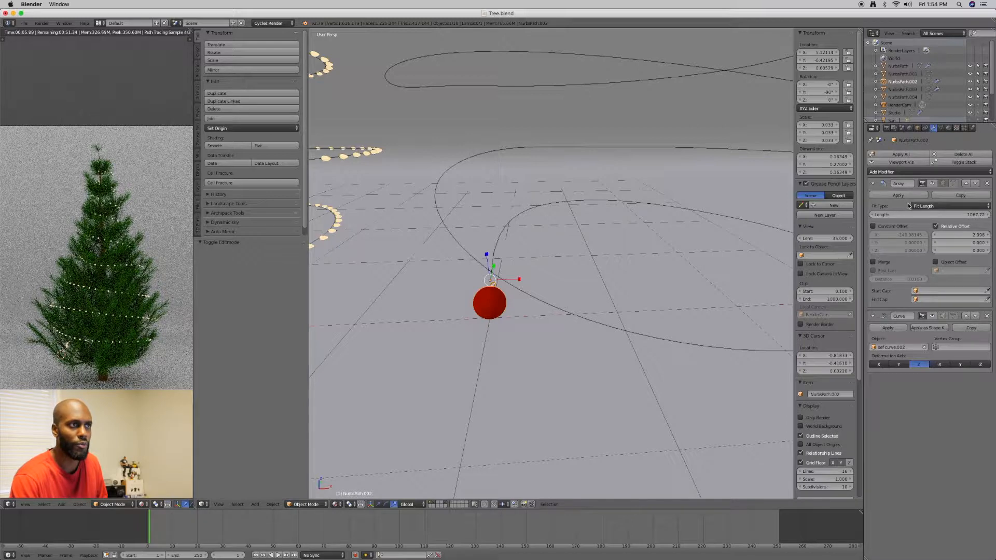
pyautogui.click(931, 184)
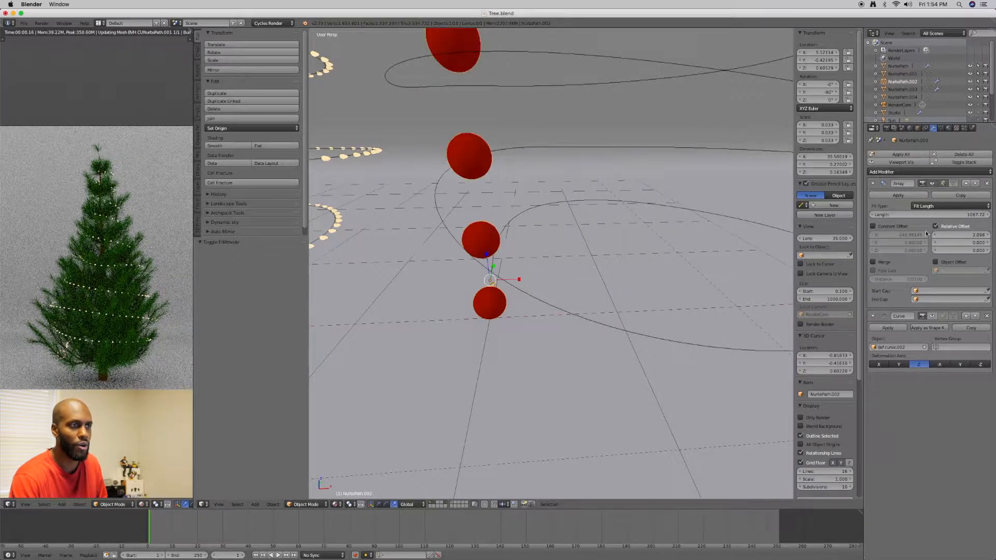
pyautogui.click(933, 316)
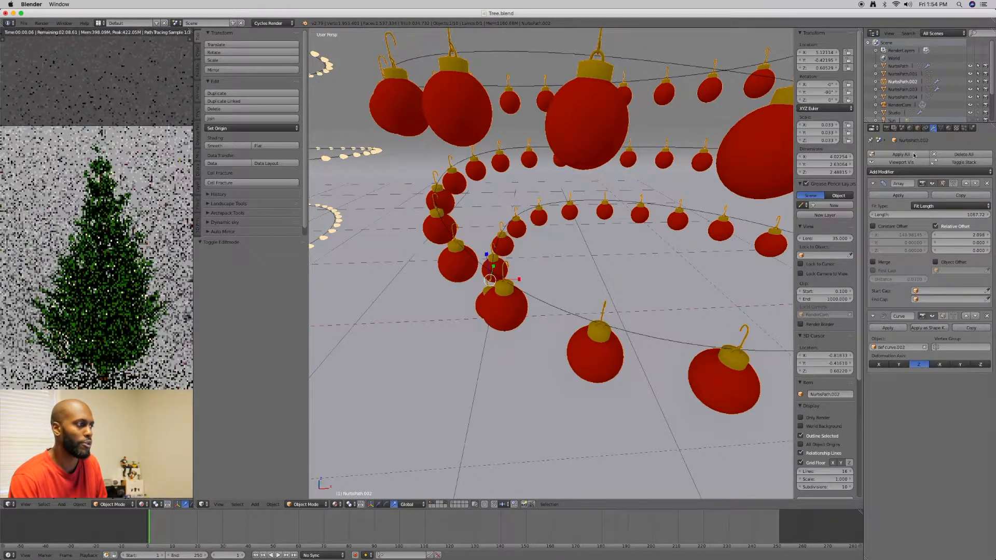
# Examine how the ornaments are spaced and oriented along the whole spiral curve
pyautogui.moveTo(646, 242); pyautogui.dragTo(650, 236, button='middle')
pyautogui.scroll(1, 650, 236)
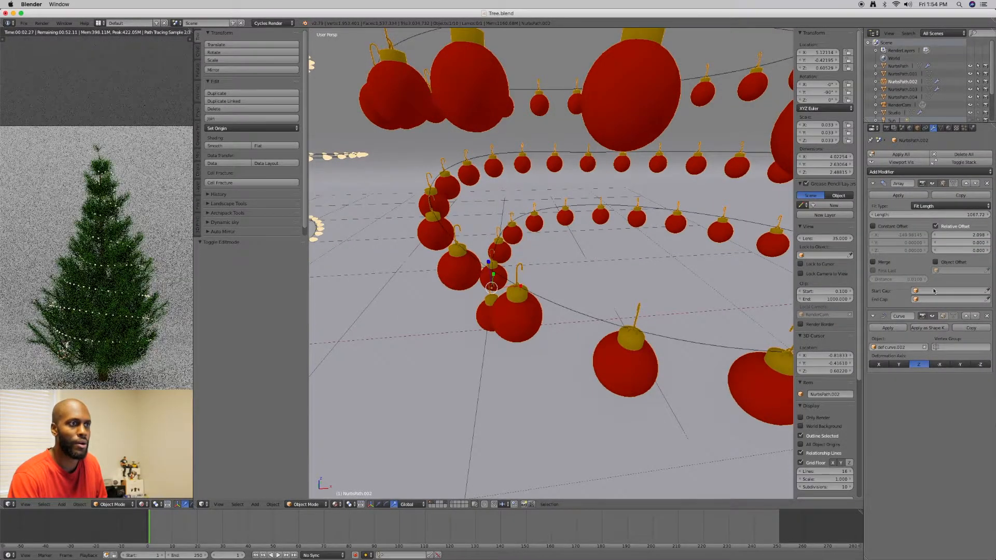
pyautogui.scroll(-5, 496, 346)
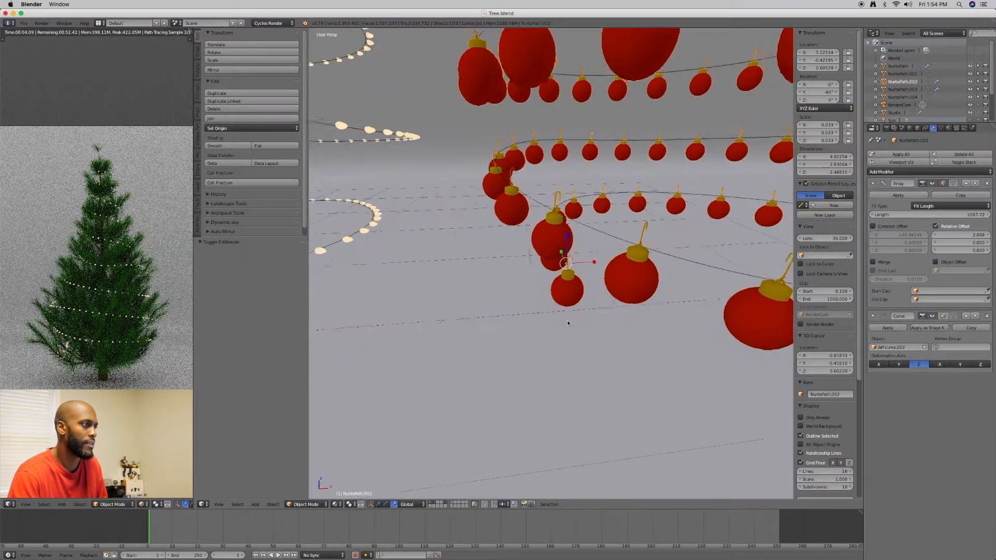
pyautogui.moveTo(523, 312)
pyautogui.mouseDown(button='middle')
pyautogui.moveTo(511, 343)
pyautogui.moveTo(519, 307)
pyautogui.mouseUp(button='middle')
pyautogui.scroll(2, 518, 307)
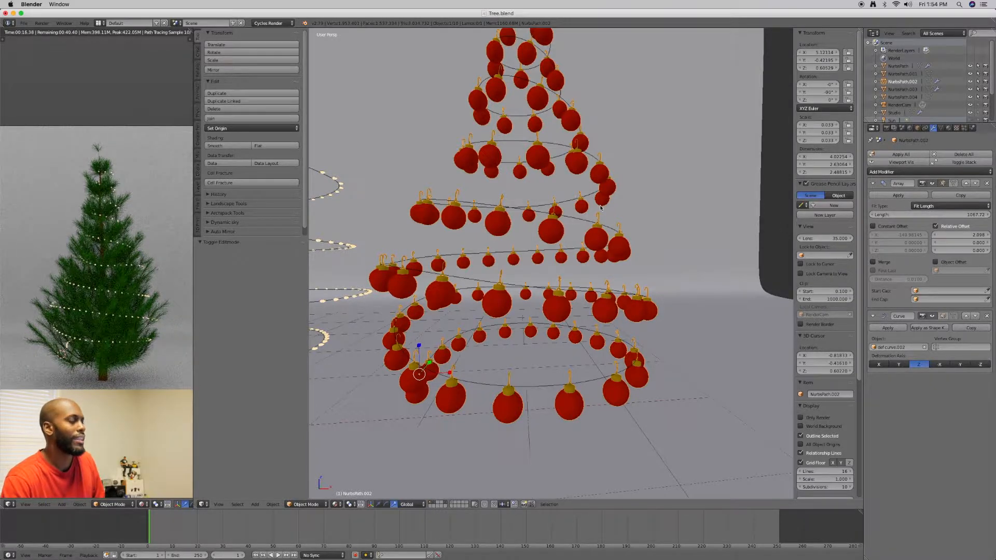
pyautogui.scroll(-3, 602, 209)
pyautogui.scroll(1, 631, 252)
pyautogui.moveTo(630, 249); pyautogui.dragTo(696, 246, button='middle')
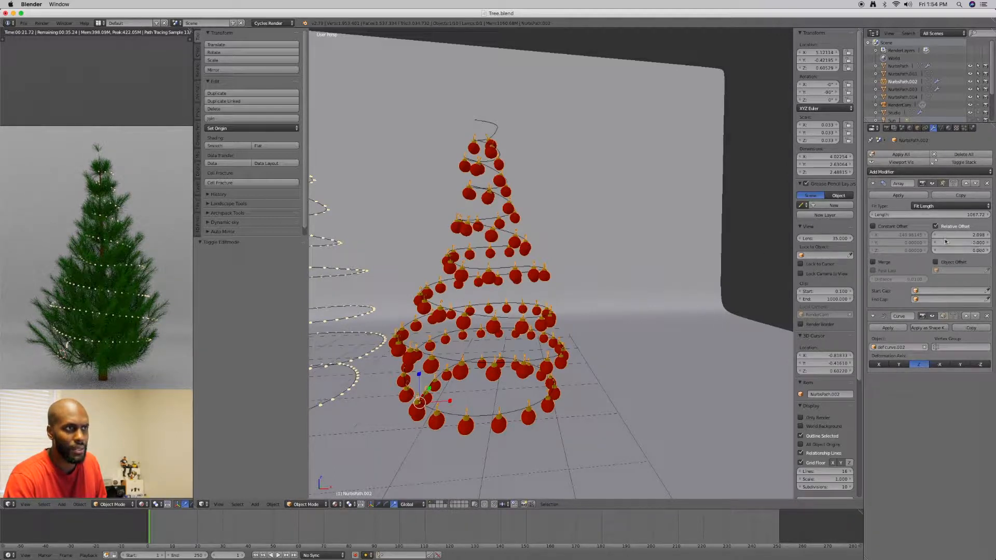
# Widen the ornament spacing by setting the Array's relative X offset to 8, then to 10
pyautogui.click(977, 235)
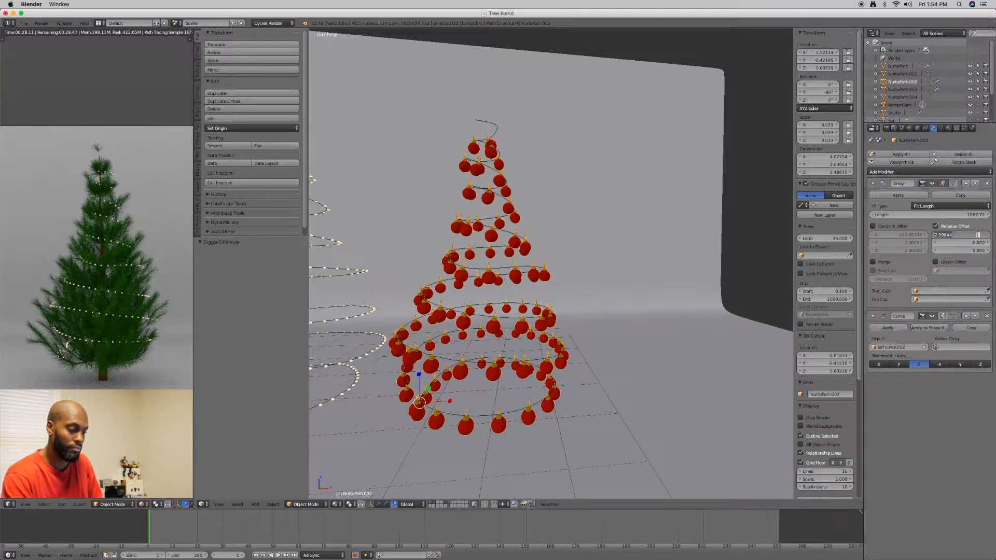
pyautogui.write('8')
pyautogui.press('Return')
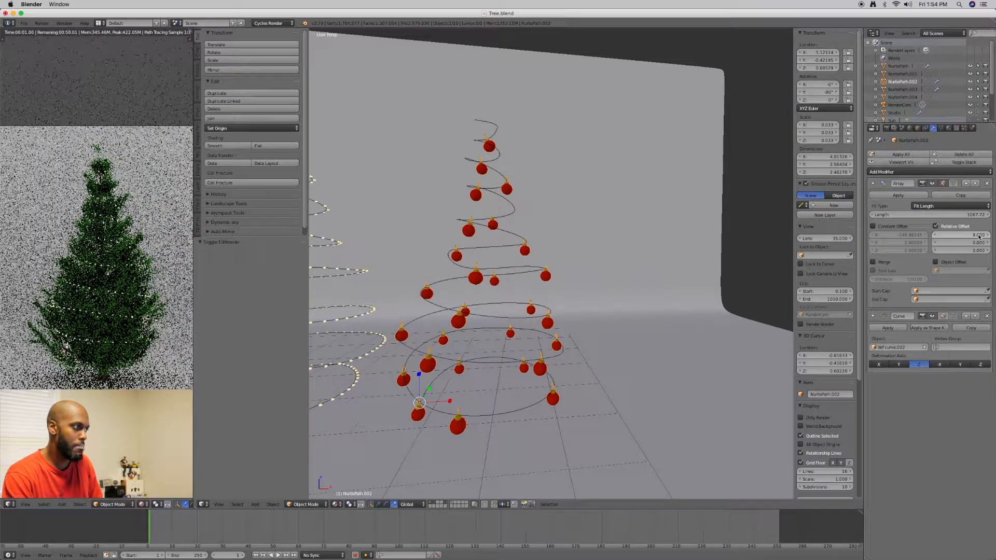
pyautogui.click(979, 236)
pyautogui.write('10')
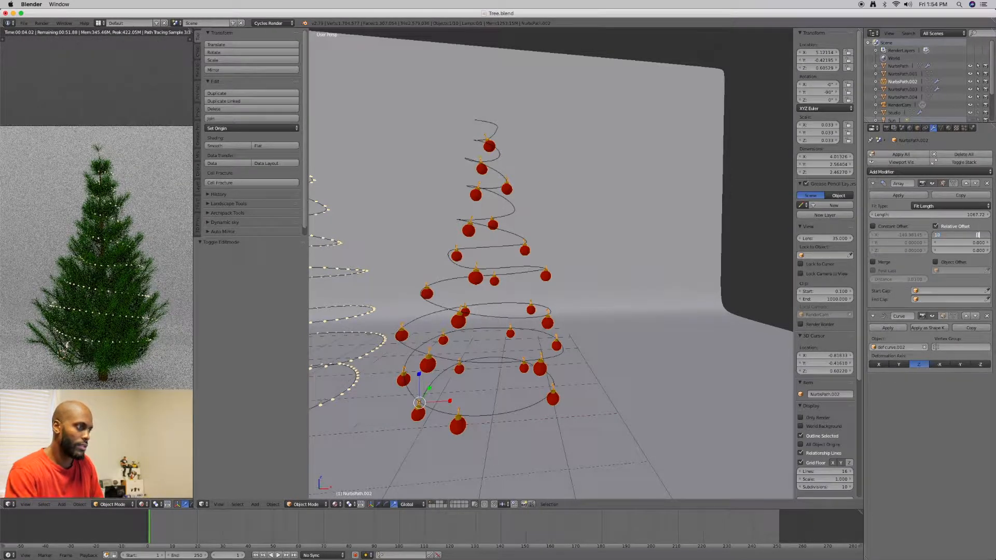
pyautogui.press('Return')
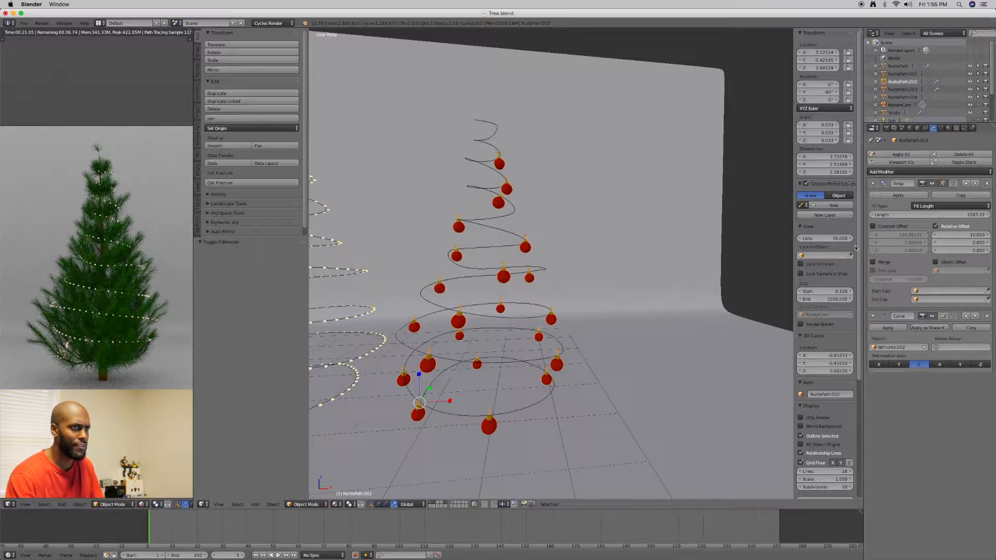
# Try a relative X offset of 15 on the ornament Array and set it back to 10
pyautogui.click(969, 234)
pyautogui.write('15')
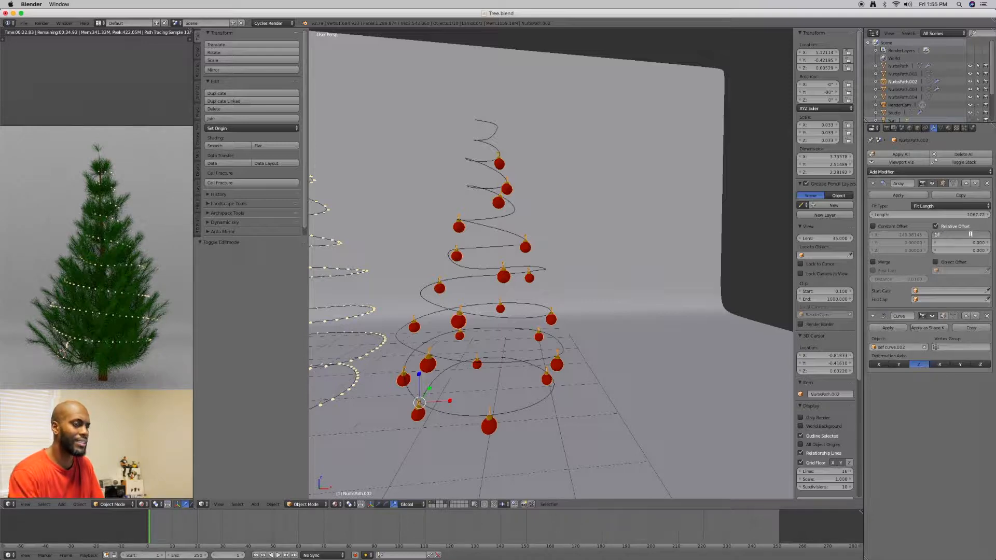
pyautogui.press('Return')
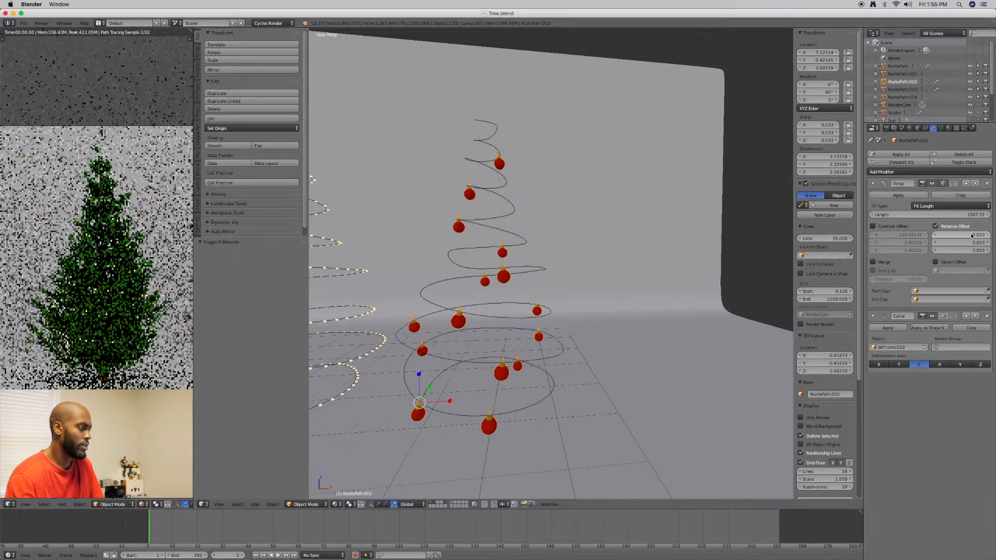
pyautogui.moveTo(727, 278); pyautogui.dragTo(696, 285, button='middle')
pyautogui.click(970, 237)
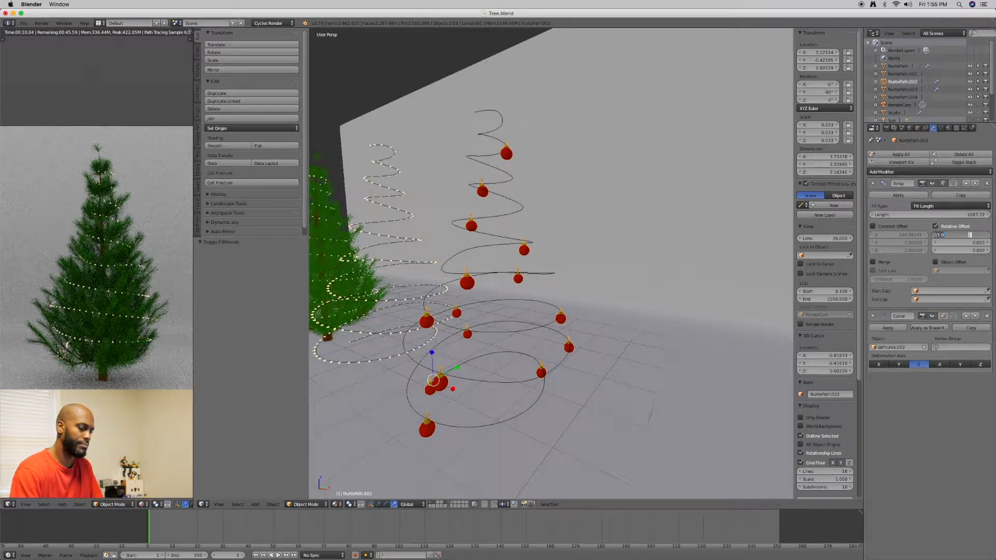
pyautogui.write('10')
pyautogui.press('Return')
# Duplicate the ornament strand in place and switch the transform manipulator to translation
pyautogui.moveTo(562, 332); pyautogui.dragTo(608, 336, button='middle')
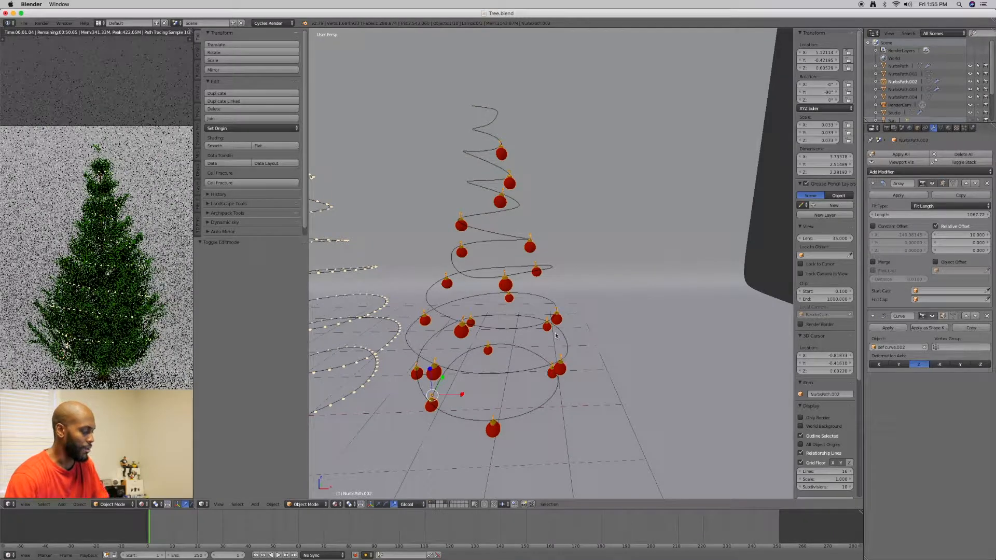
pyautogui.hotkey('shift', 'd')
pyautogui.press('Escape')
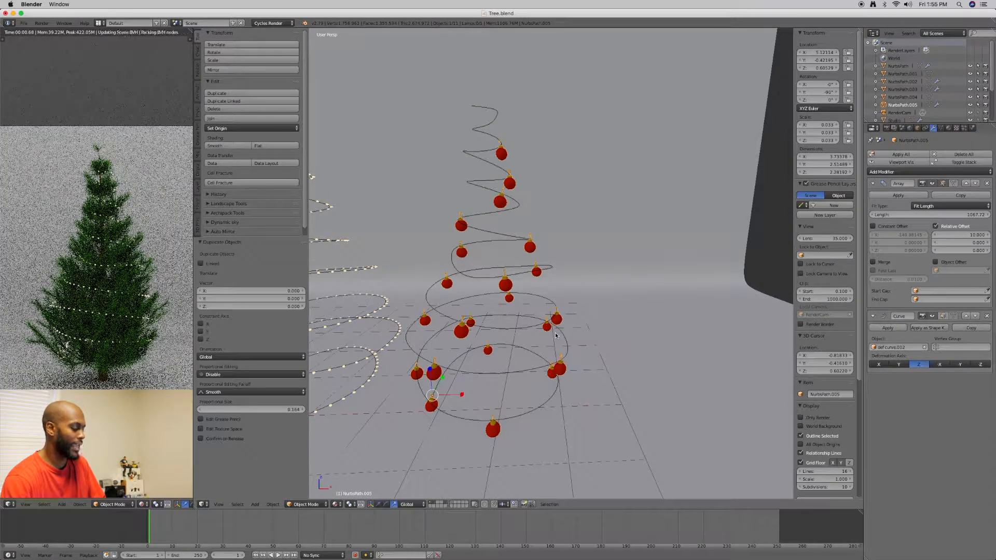
pyautogui.click(385, 504)
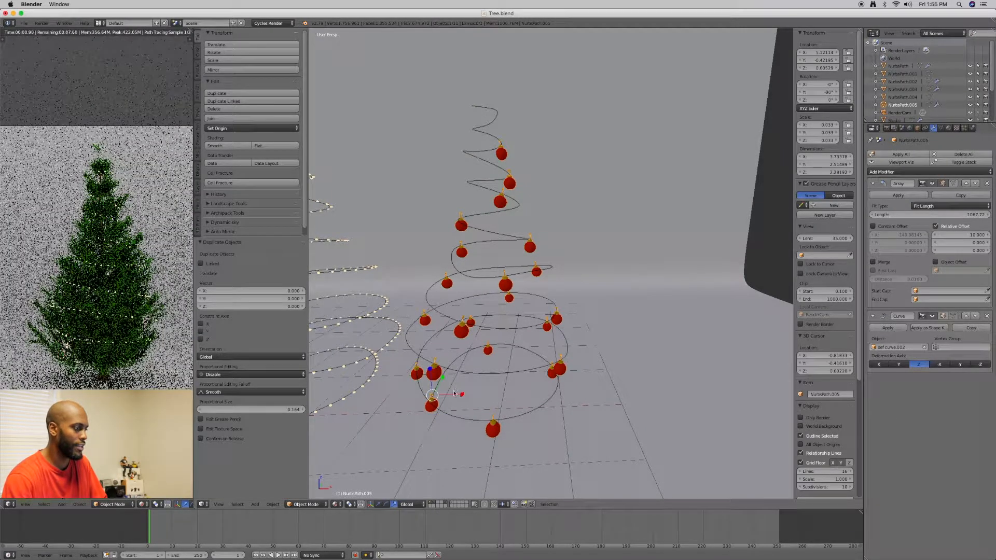
pyautogui.press('r')
pyautogui.press('t')
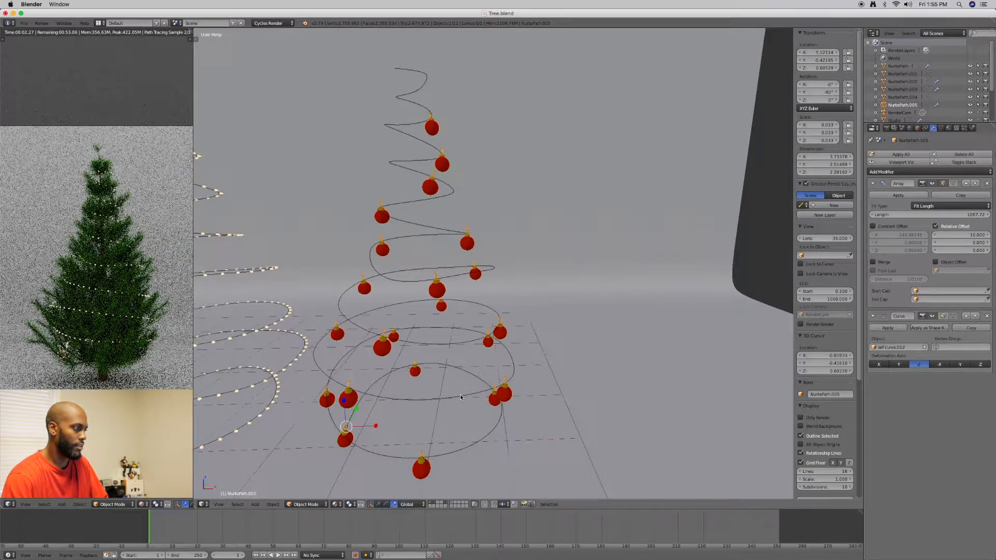
pyautogui.press('t')
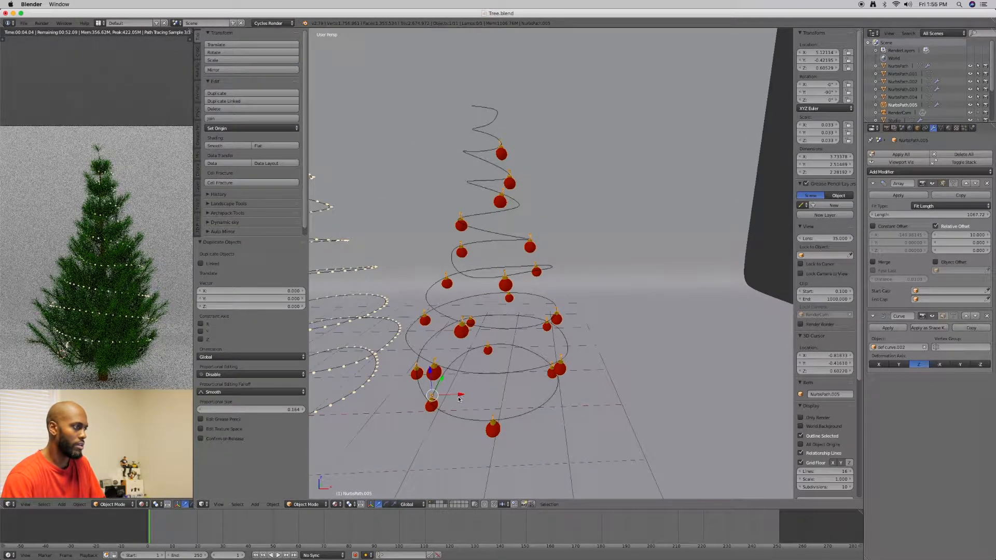
# Undo a trial move of the duplicate strand along X and apply its Array and Curve modifiers
pyautogui.moveTo(459, 397); pyautogui.dragTo(441, 389)
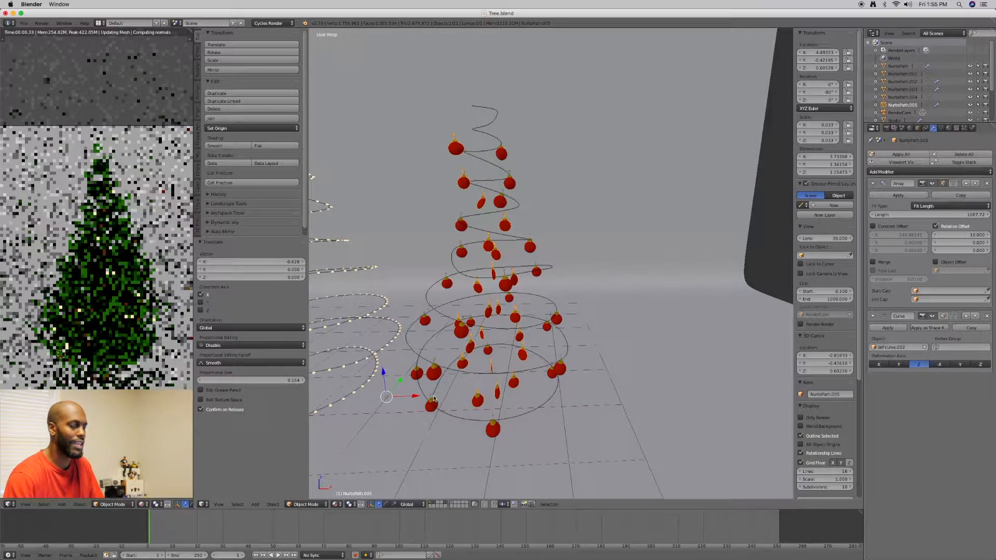
pyautogui.hotkey('ctrl', 'z')
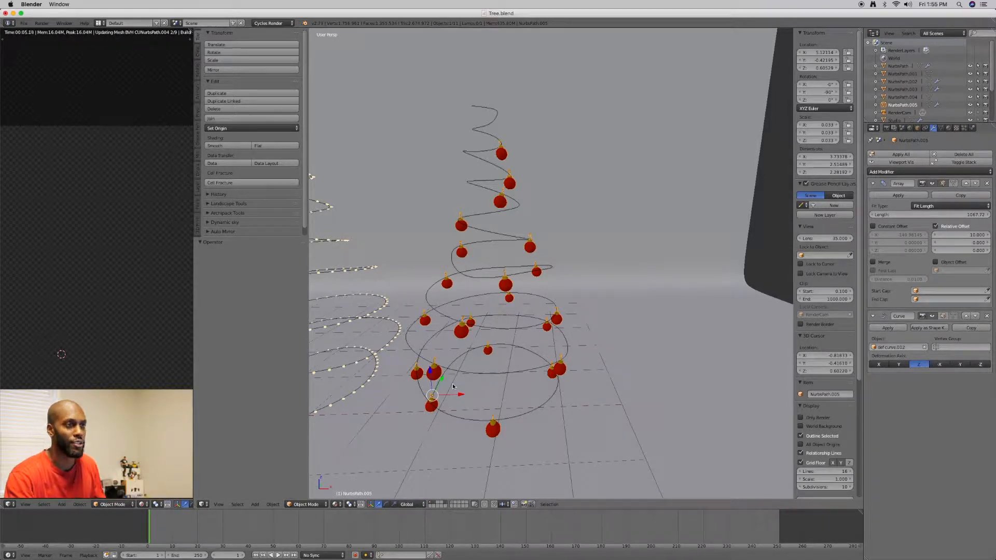
pyautogui.click(880, 197)
pyautogui.click(880, 197)
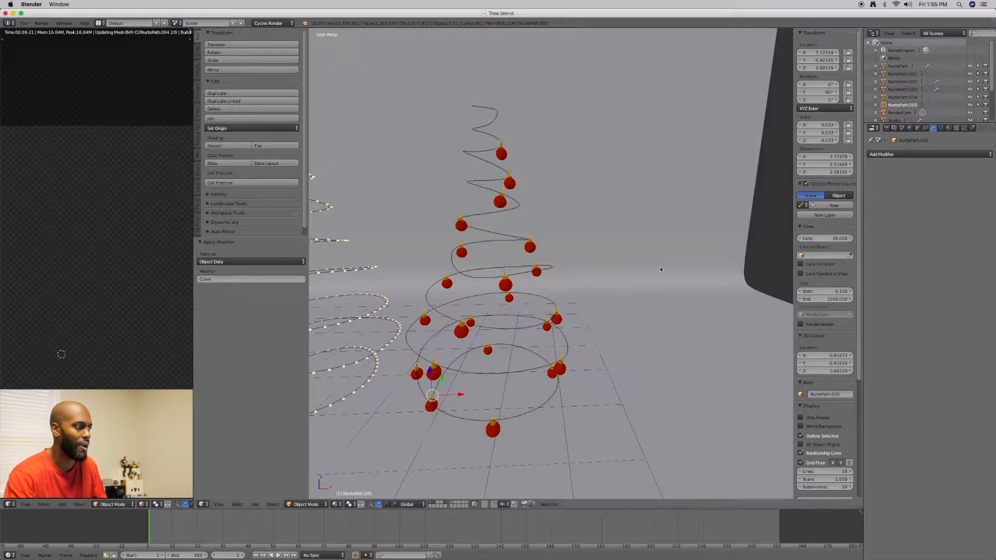
# Move the duplicate ornament strand along X onto the Christmas tree, to about X -0.86, and check its placement
pyautogui.moveTo(459, 398); pyautogui.dragTo(399, 400)
pyautogui.scroll(-4, 419, 396)
pyautogui.keyDown('shift'); pyautogui.moveTo(460, 345); pyautogui.dragTo(504, 363, button='middle'); pyautogui.keyUp('shift')
pyautogui.press('g')
pyautogui.press('x')
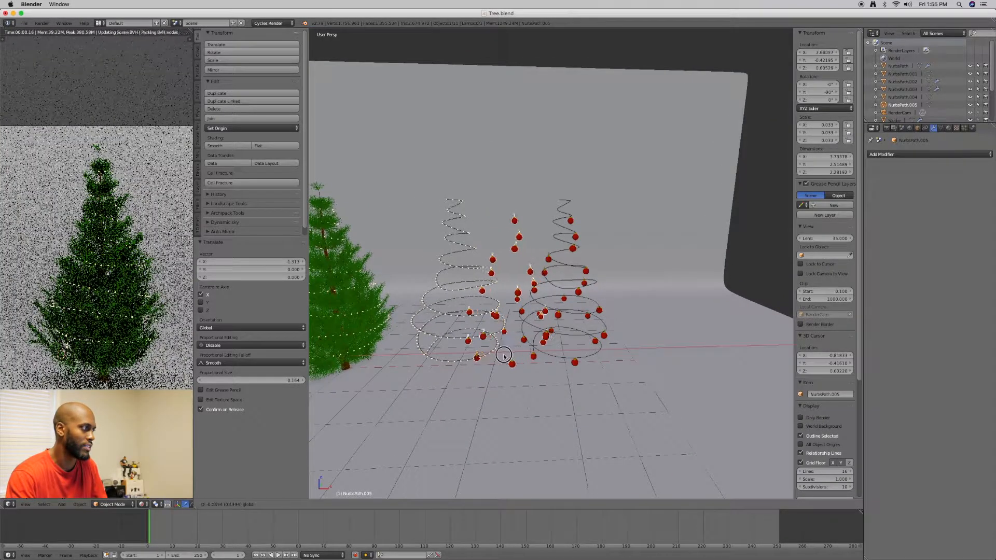
pyautogui.click(322, 358)
pyautogui.keyDown('shift'); pyautogui.moveTo(336, 357); pyautogui.dragTo(442, 355, button='middle'); pyautogui.keyUp('shift')
pyautogui.press('g')
pyautogui.press('x')
pyautogui.click(422, 361)
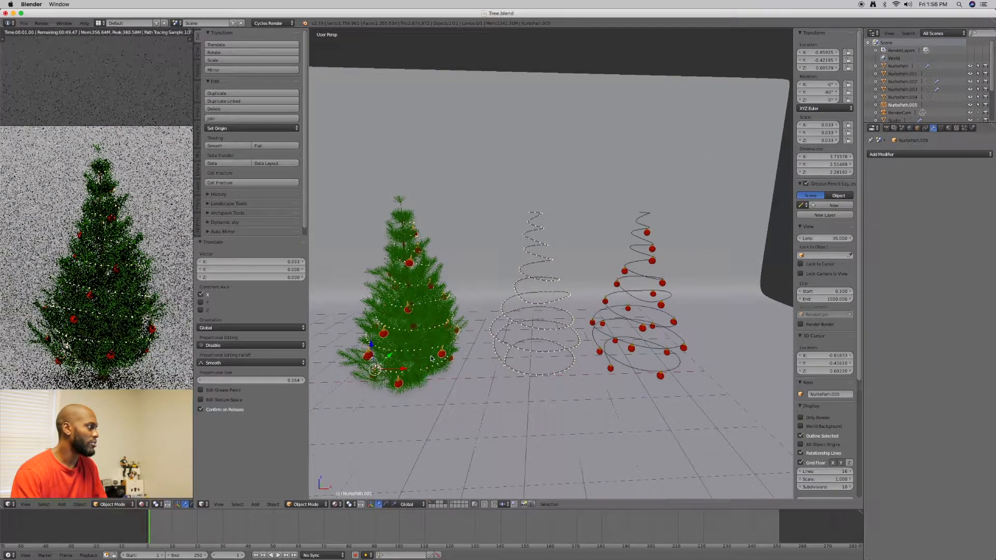
pyautogui.scroll(3, 434, 357)
pyautogui.keyDown('shift'); pyautogui.moveTo(318, 390); pyautogui.dragTo(463, 342, button='middle'); pyautogui.keyUp('shift')
pyautogui.moveTo(531, 348); pyautogui.dragTo(510, 344, button='middle')
# Duplicate the curve-driven ornament strand together with its spiral curve and move the copies about 2.55 along X
pyautogui.scroll(-3, 602, 345)
pyautogui.keyDown('shift'); pyautogui.moveTo(603, 346); pyautogui.dragTo(580, 370, button='middle'); pyautogui.keyUp('shift')
pyautogui.rightClick(571, 372)
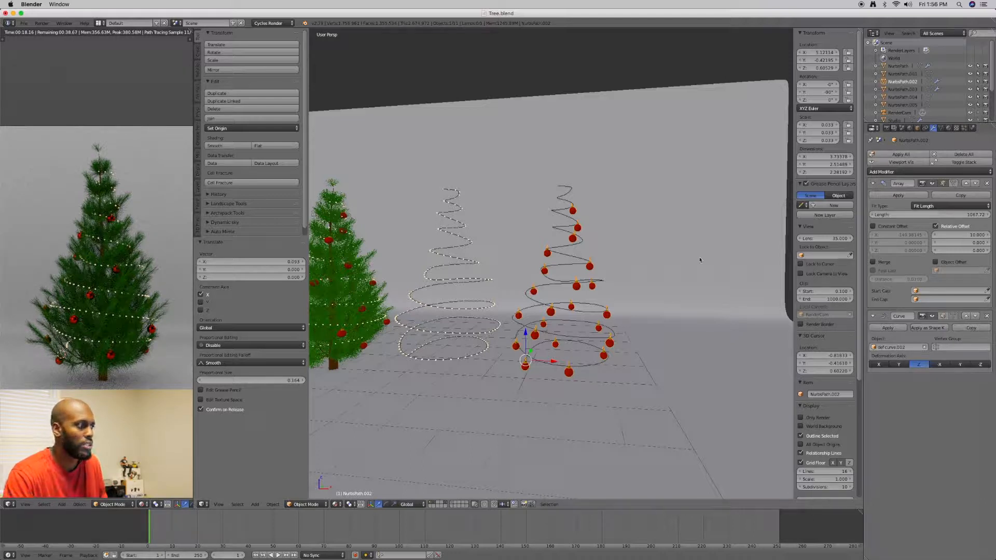
pyautogui.rightClick(583, 364)
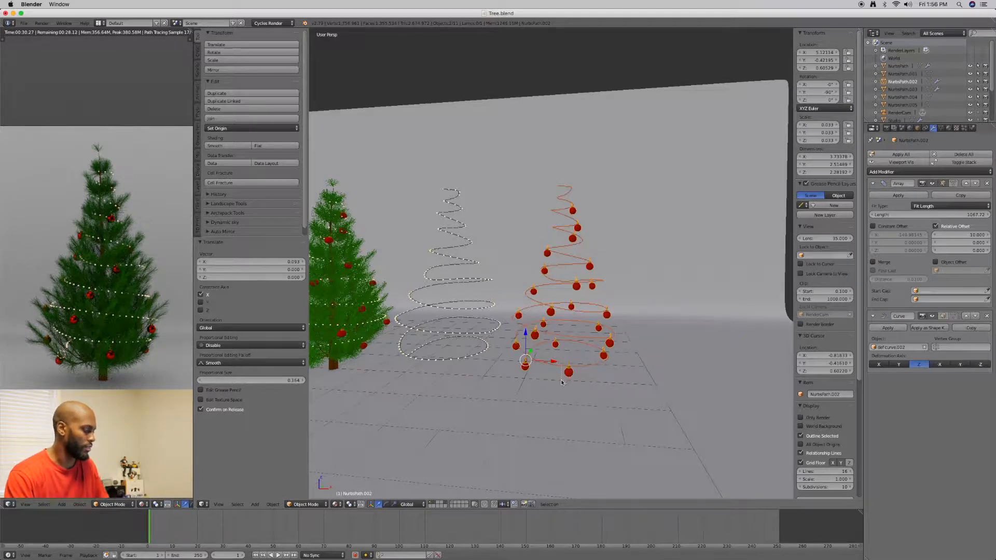
pyautogui.hotkey('shift', 'd')
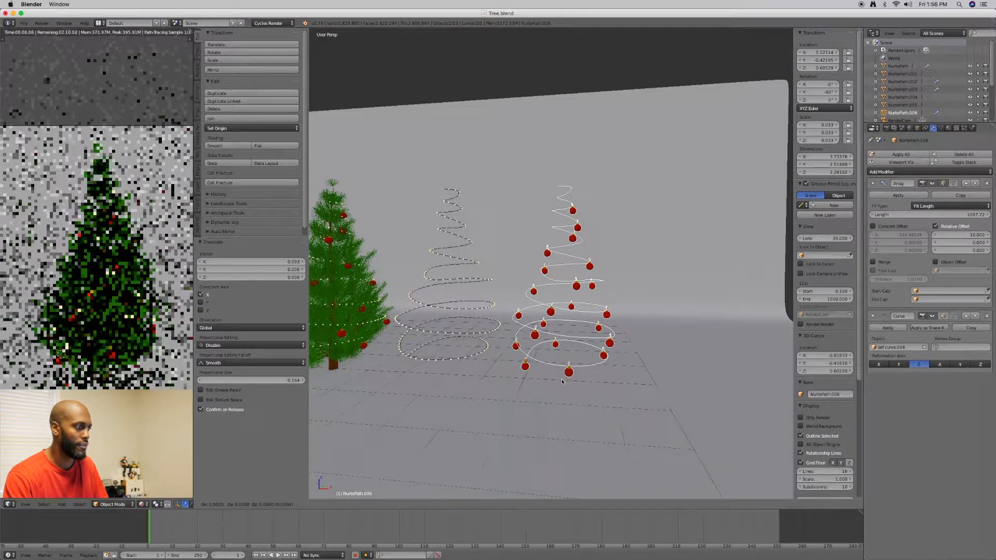
pyautogui.rightClick(560, 381)
pyautogui.press('g')
pyautogui.press('x')
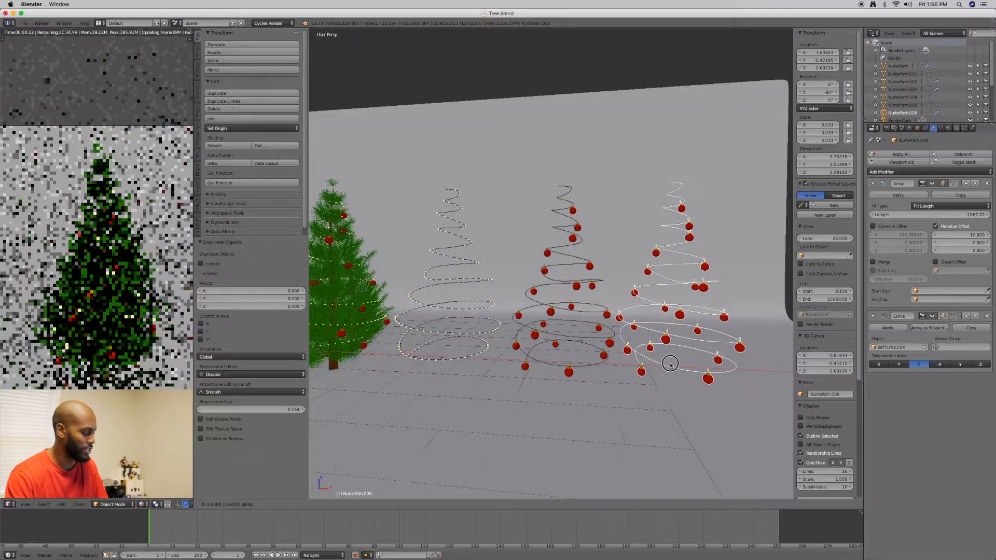
pyautogui.click(672, 366)
# Make the second ornament strand's Ornament_mat a separate copy and rename it Ornament_mat02
pyautogui.keyDown('shift'); pyautogui.moveTo(671, 366); pyautogui.dragTo(614, 373, button='middle'); pyautogui.keyUp('shift')
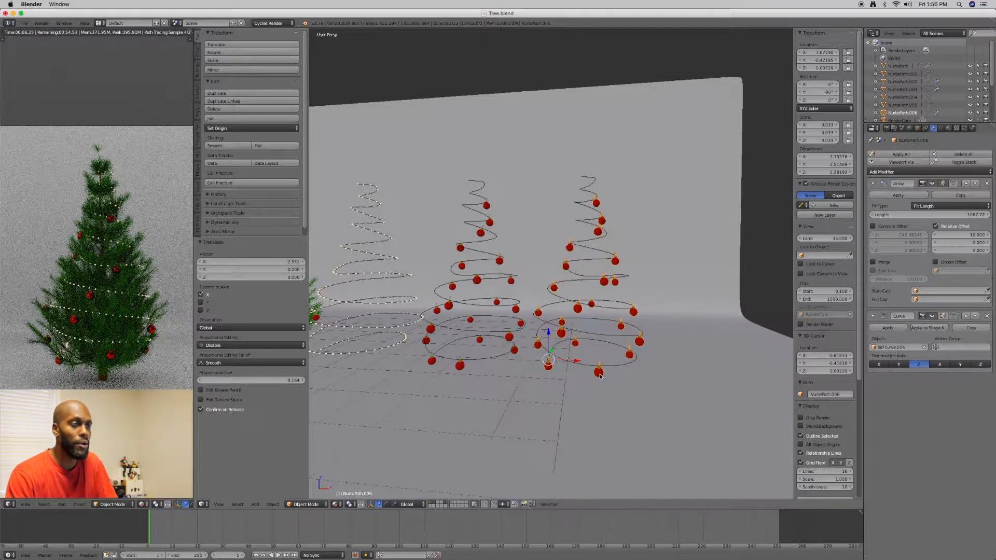
pyautogui.click(948, 129)
pyautogui.click(892, 163)
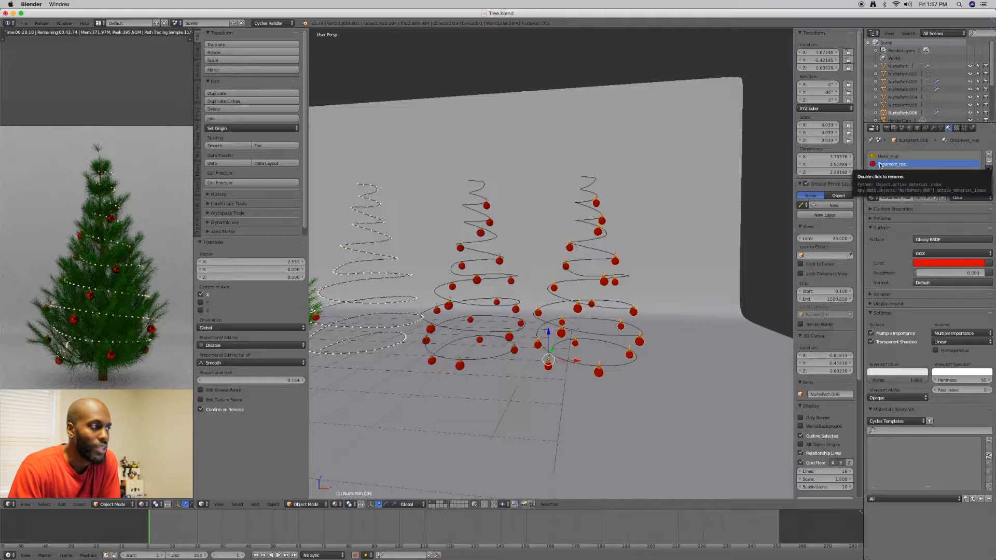
pyautogui.click(935, 198)
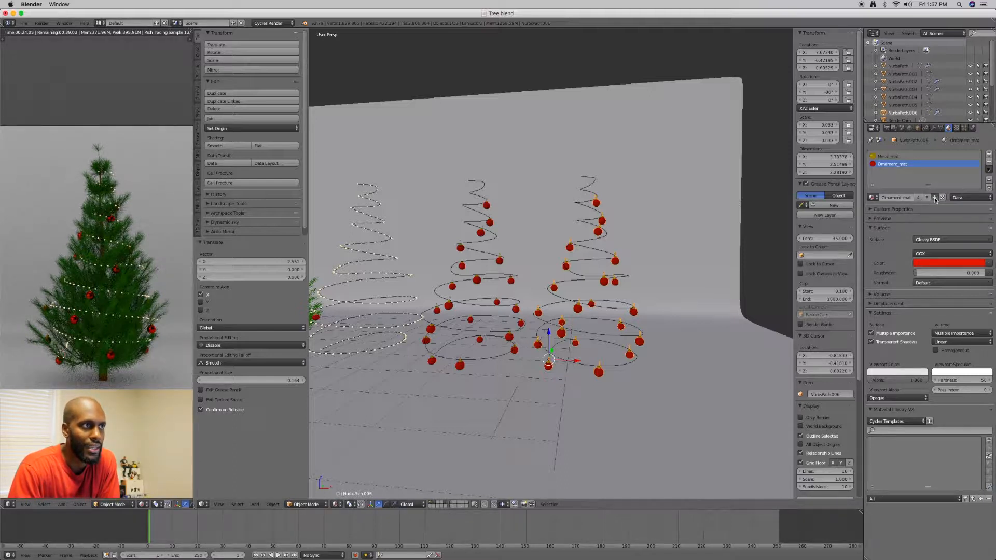
pyautogui.doubleClick(912, 164)
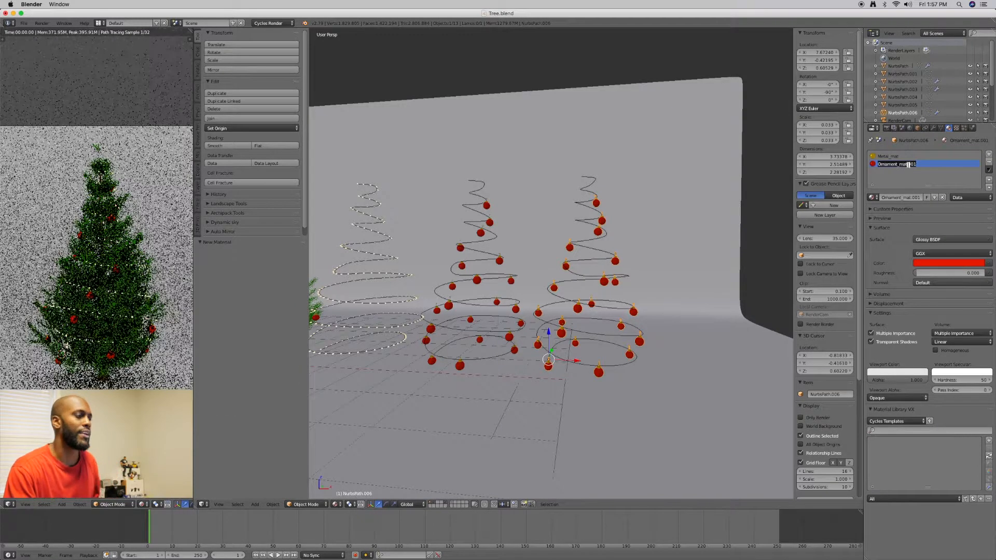
pyautogui.click(904, 164)
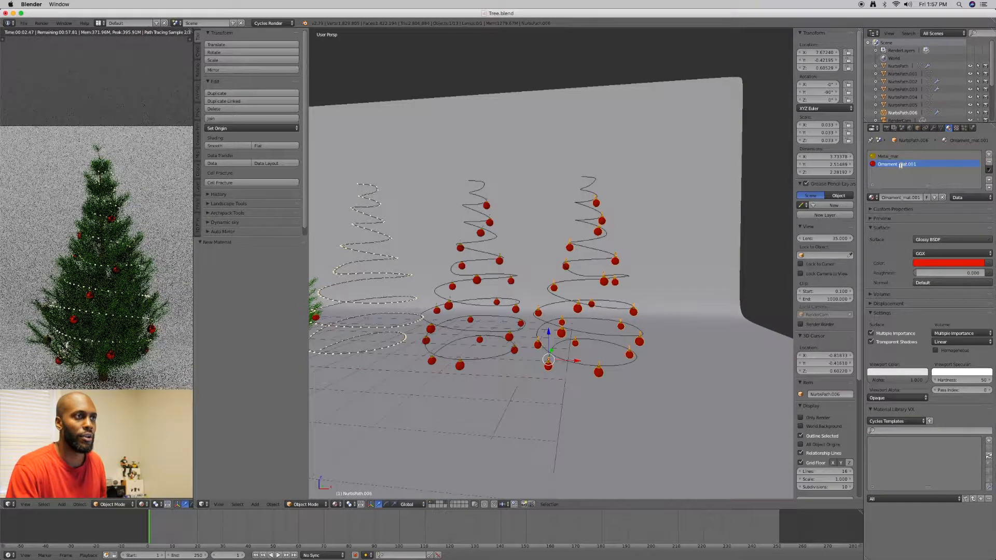
pyautogui.moveTo(907, 164); pyautogui.dragTo(923, 163)
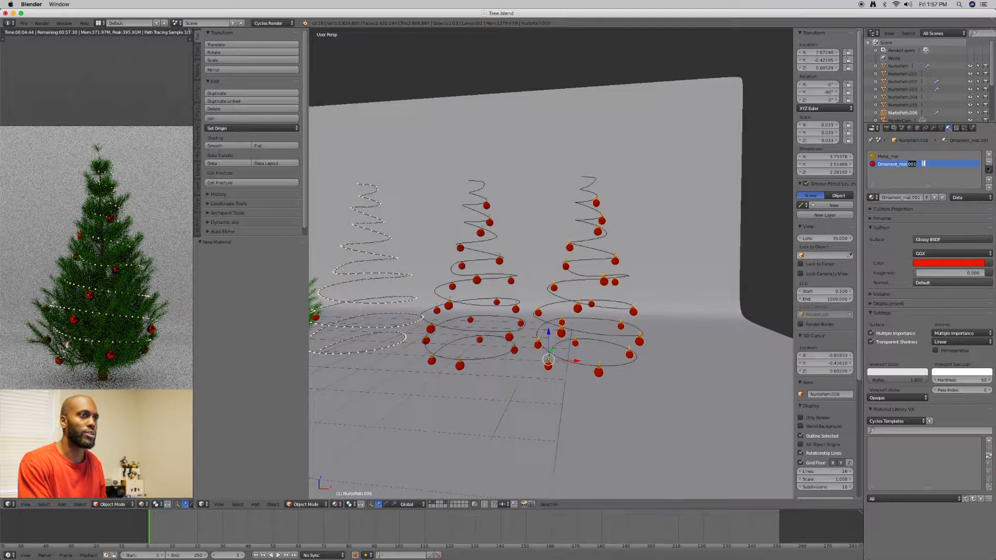
pyautogui.press('BackSpace')
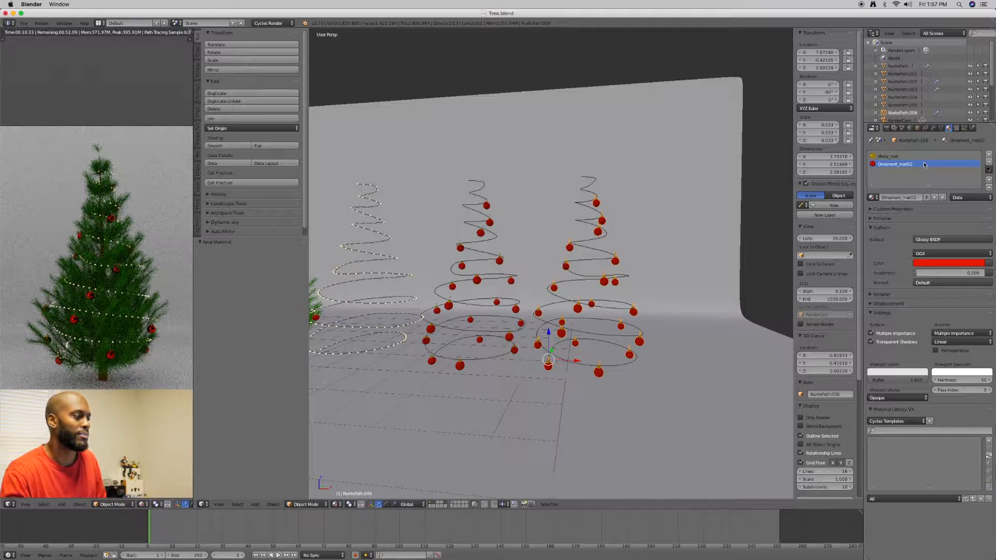
# Change the Glossy BSDF colour of Ornament_mat02 from red to orange
pyautogui.click(931, 264)
pyautogui.click(932, 193)
pyautogui.click(932, 193)
pyautogui.click(931, 194)
pyautogui.moveTo(931, 193); pyautogui.dragTo(929, 201)
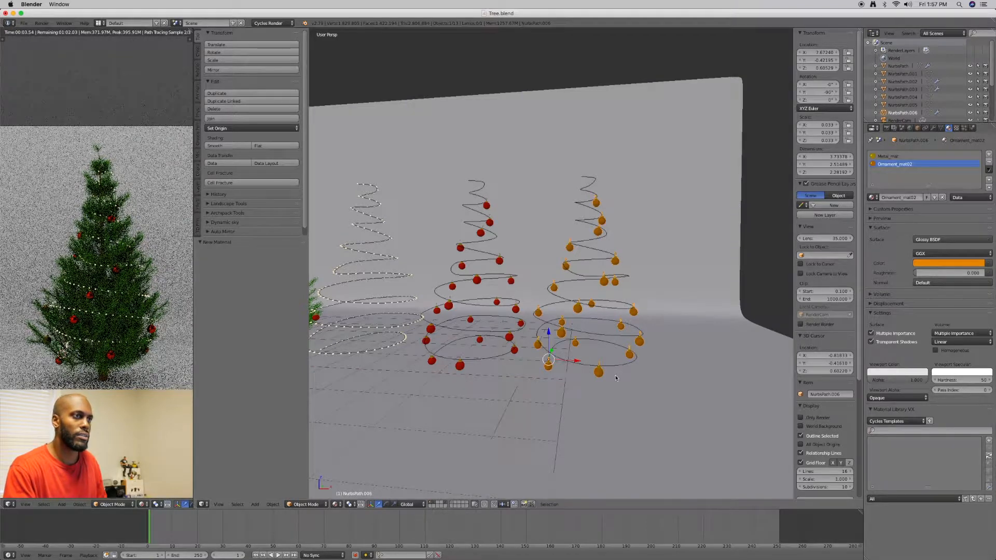
# Duplicate the orange ornament strand in place and apply the copy's Array and Curve modifiers
pyautogui.press('a')
pyautogui.rightClick(549, 367)
pyautogui.hotkey('shift', 'd')
pyautogui.rightClick(549, 367)
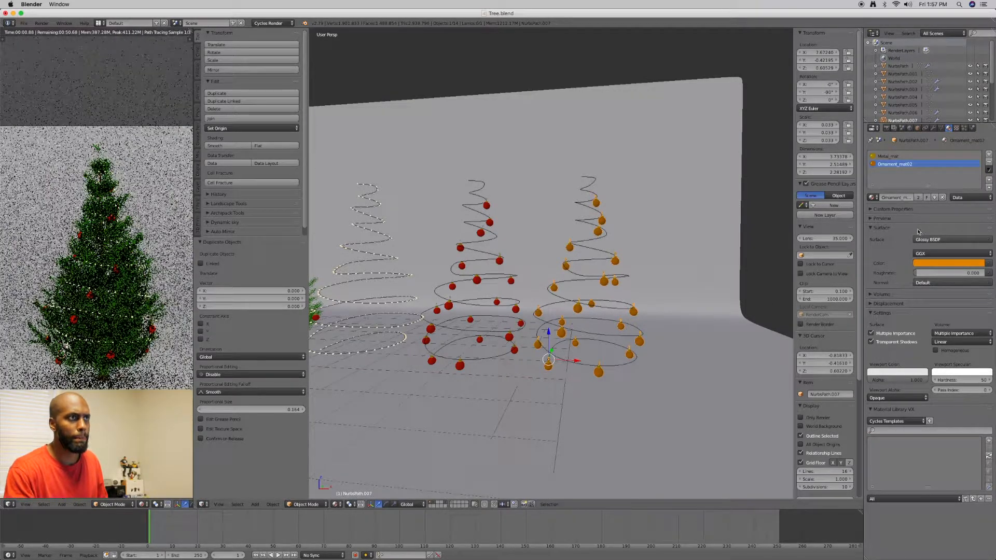
pyautogui.click(933, 128)
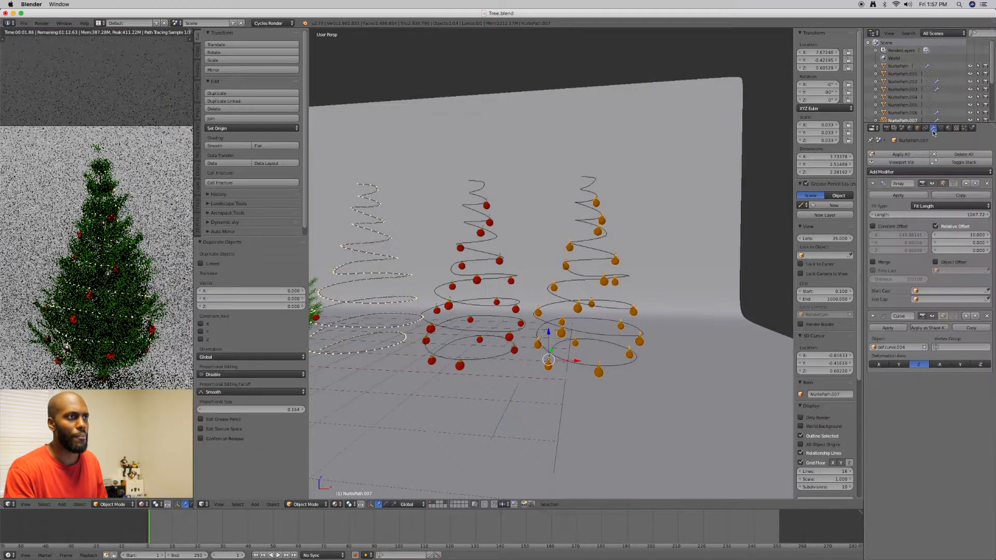
pyautogui.click(888, 195)
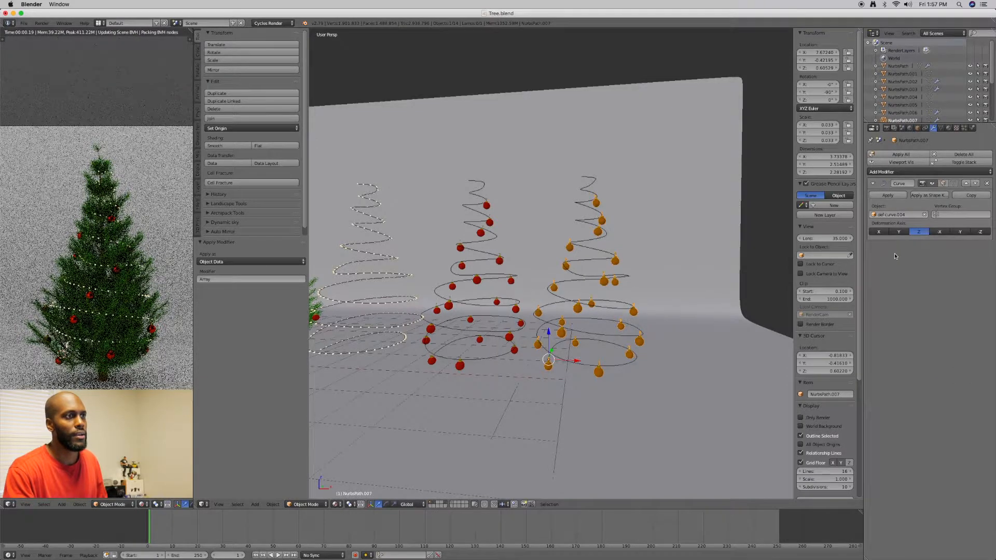
pyautogui.click(890, 195)
# Move the applied orange ornament strand along X onto the Christmas tree, to about X -0.86
pyautogui.moveTo(576, 362); pyautogui.dragTo(409, 331)
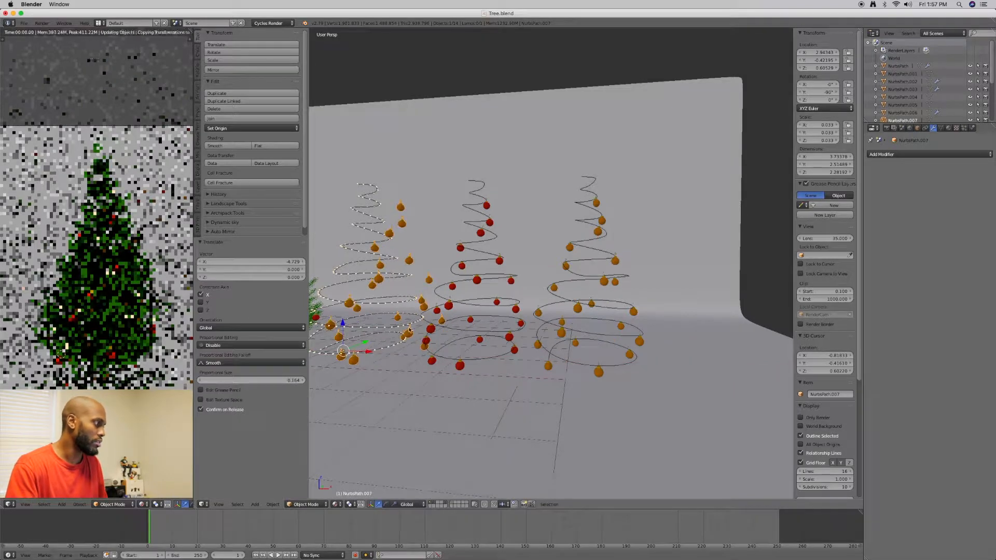
pyautogui.keyDown('shift'); pyautogui.moveTo(409, 331); pyautogui.dragTo(520, 336, button='middle'); pyautogui.keyUp('shift')
pyautogui.moveTo(478, 357); pyautogui.dragTo(336, 355)
pyautogui.keyDown('shift'); pyautogui.moveTo(356, 345); pyautogui.dragTo(357, 270, button='middle'); pyautogui.keyUp('shift')
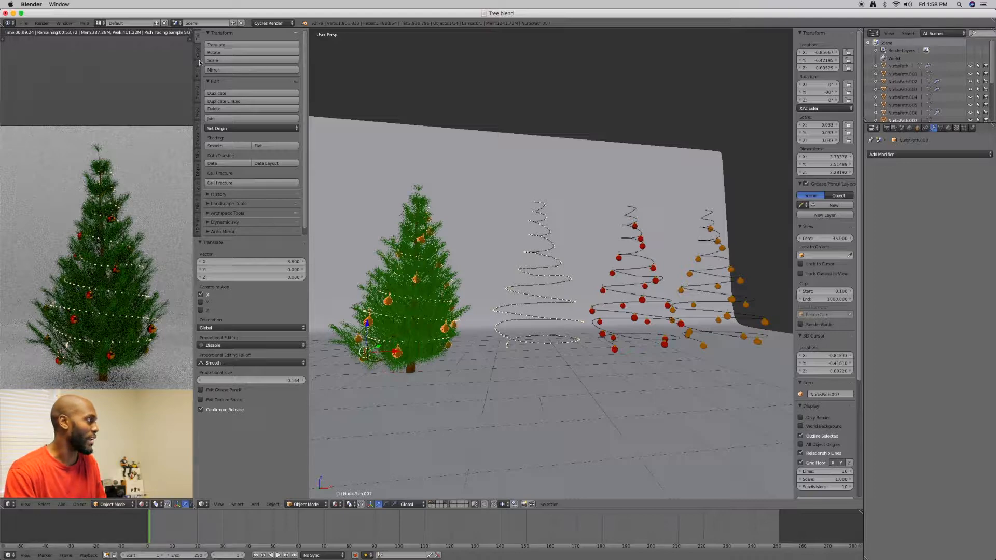
# Set the orange strand's origin to its geometry and mirror it on the tree by scaling -1 along X
pyautogui.click(211, 129)
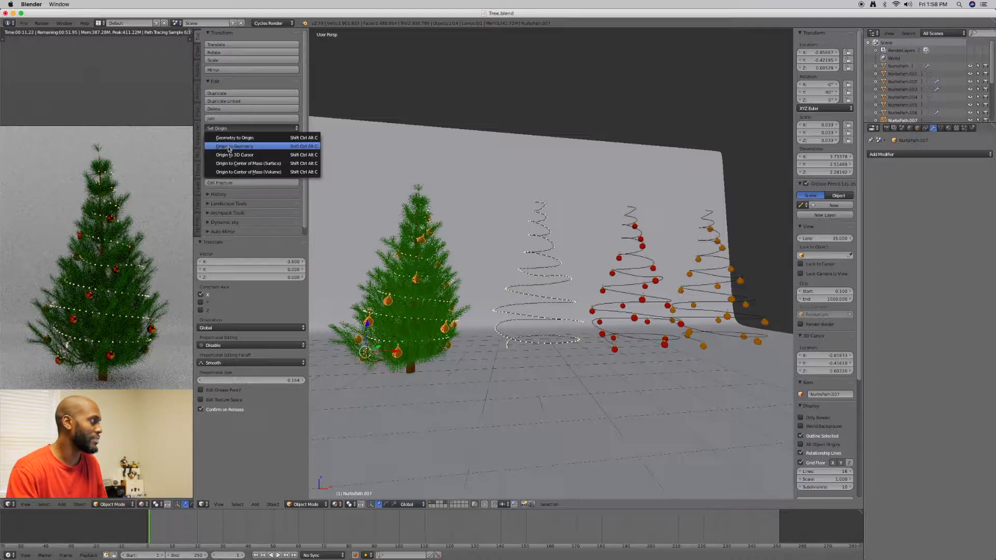
pyautogui.click(229, 147)
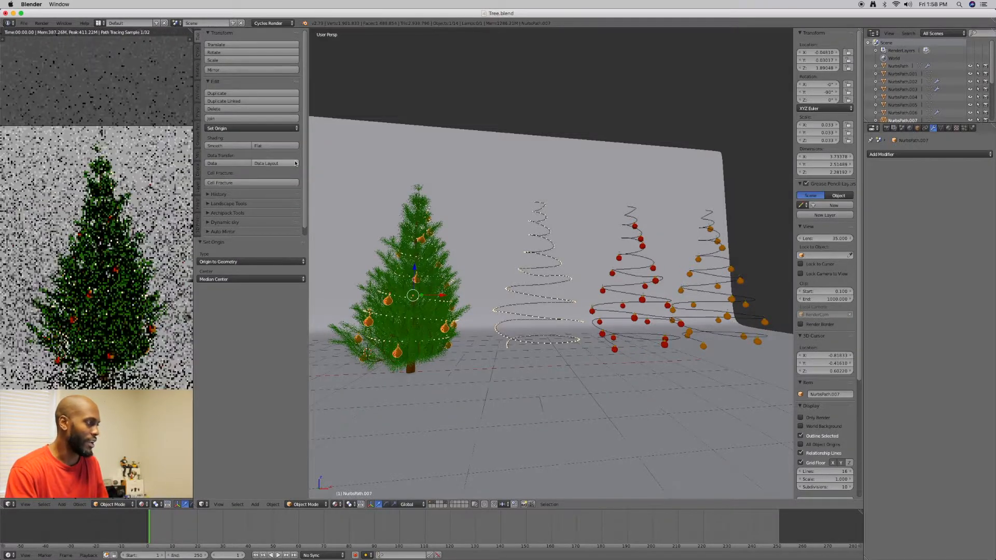
pyautogui.press('s')
pyautogui.press('x')
pyautogui.write('-1')
pyautogui.press('Return')
pyautogui.moveTo(478, 283); pyautogui.dragTo(449, 288, button='middle')
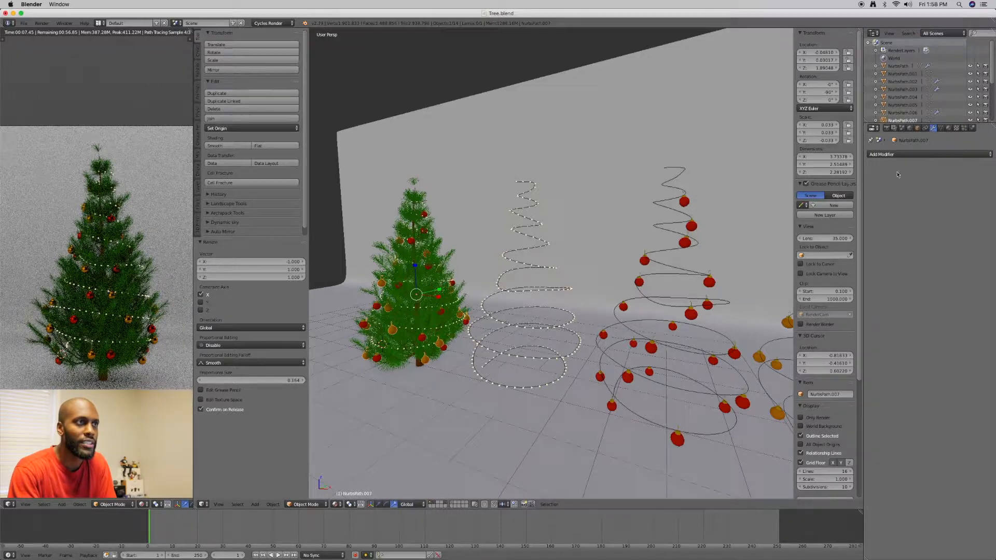
# Shift the glossy colour of Ornament_mat02 to a slightly yellower golden orange
pyautogui.click(948, 128)
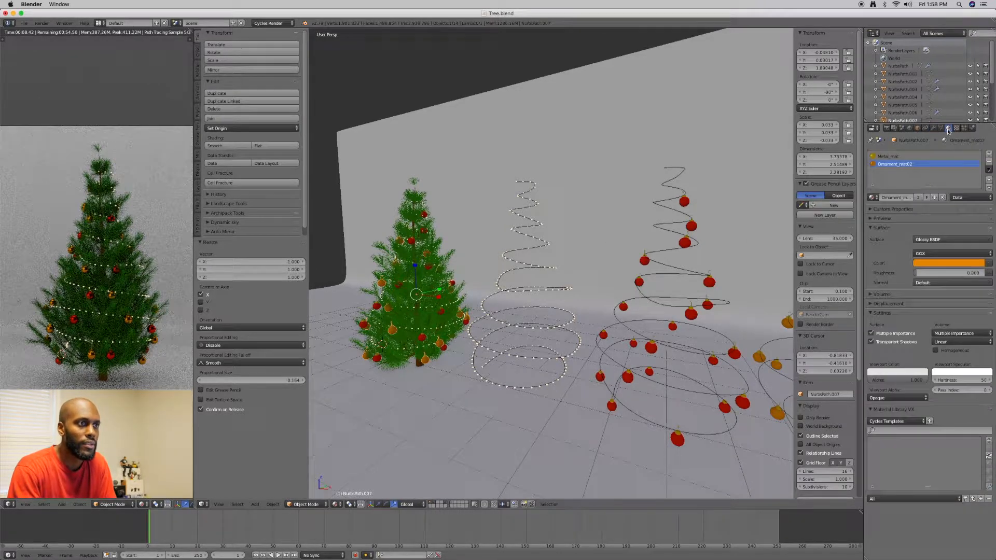
pyautogui.click(944, 262)
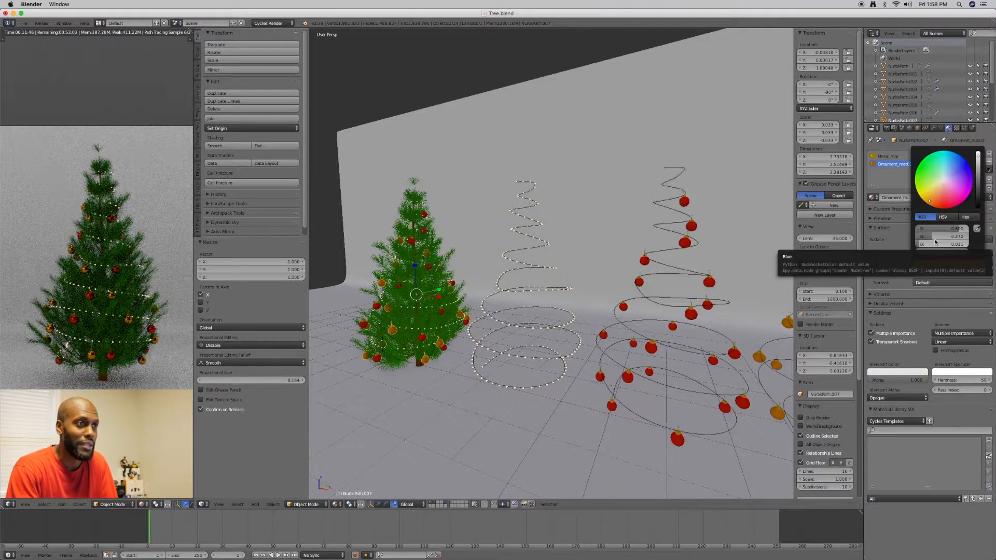
pyautogui.moveTo(927, 199); pyautogui.dragTo(928, 200)
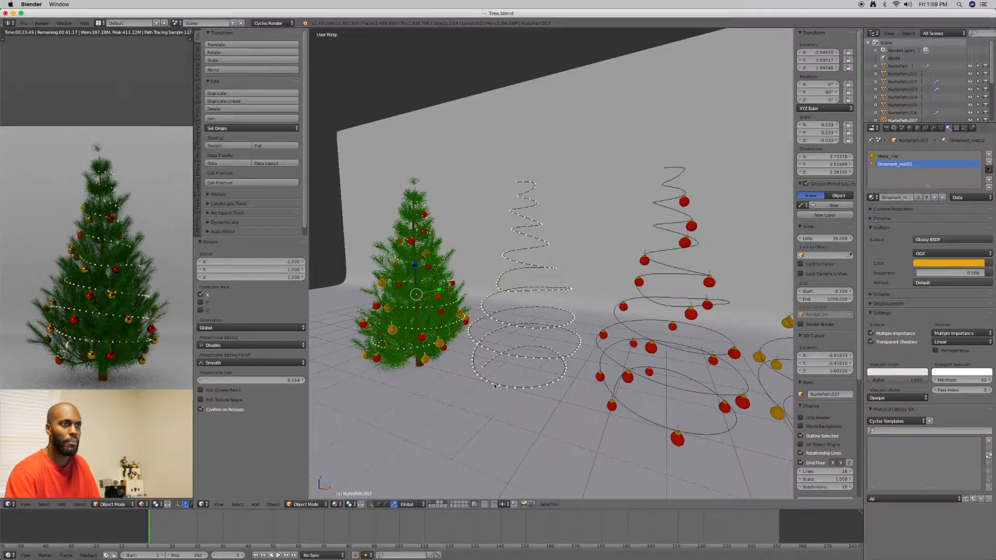
# Select the string-light spiral curve and hide and reshow the Studio layer to check what it contains
pyautogui.rightClick(542, 224)
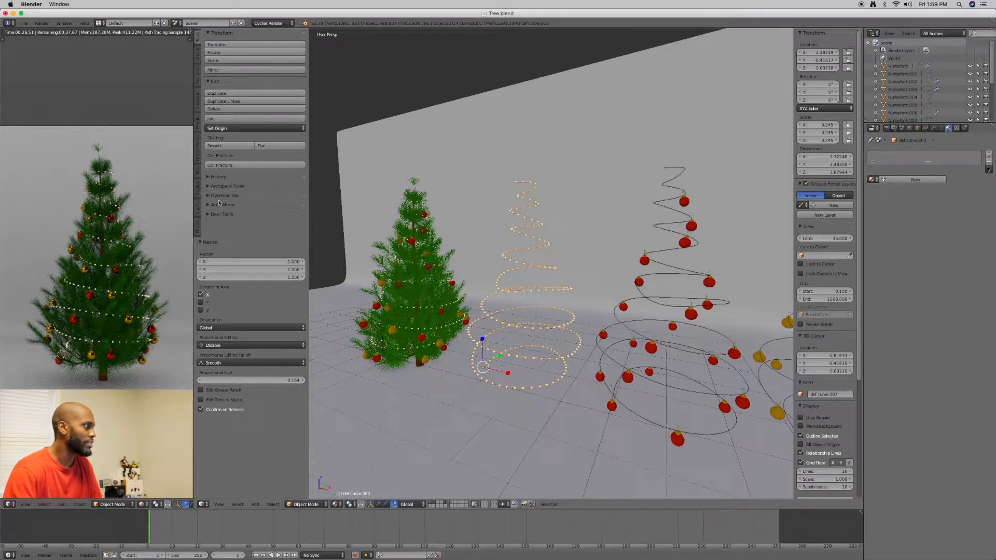
pyautogui.click(197, 208)
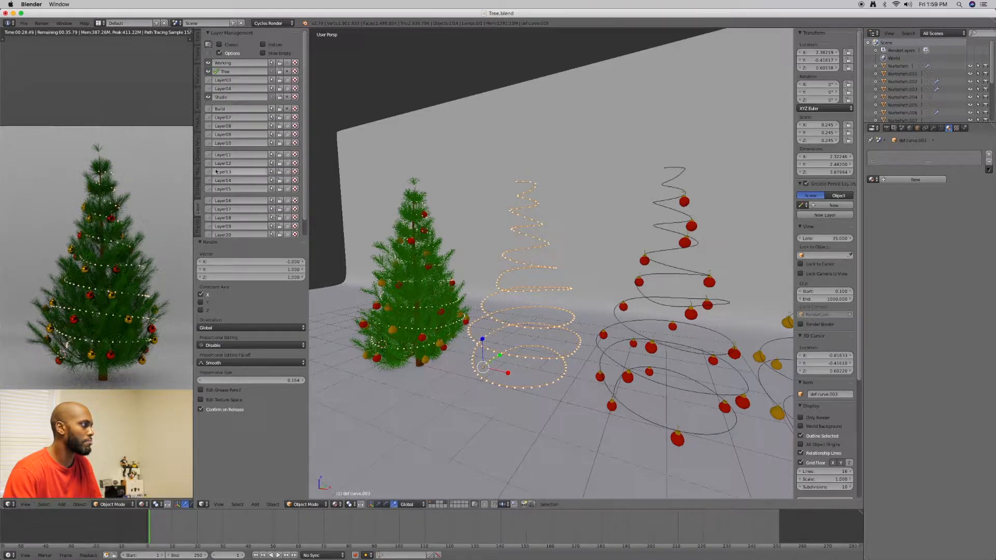
pyautogui.click(209, 98)
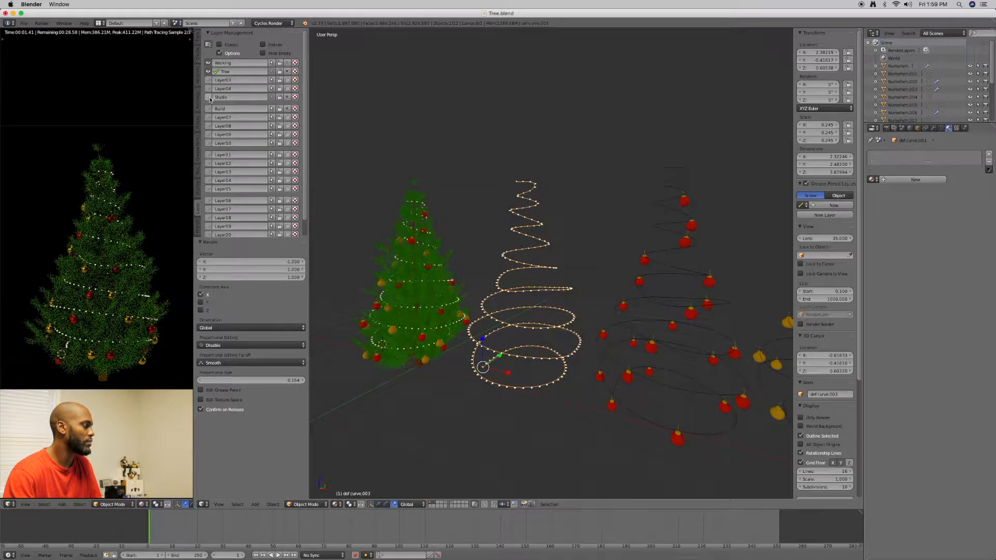
pyautogui.click(208, 97)
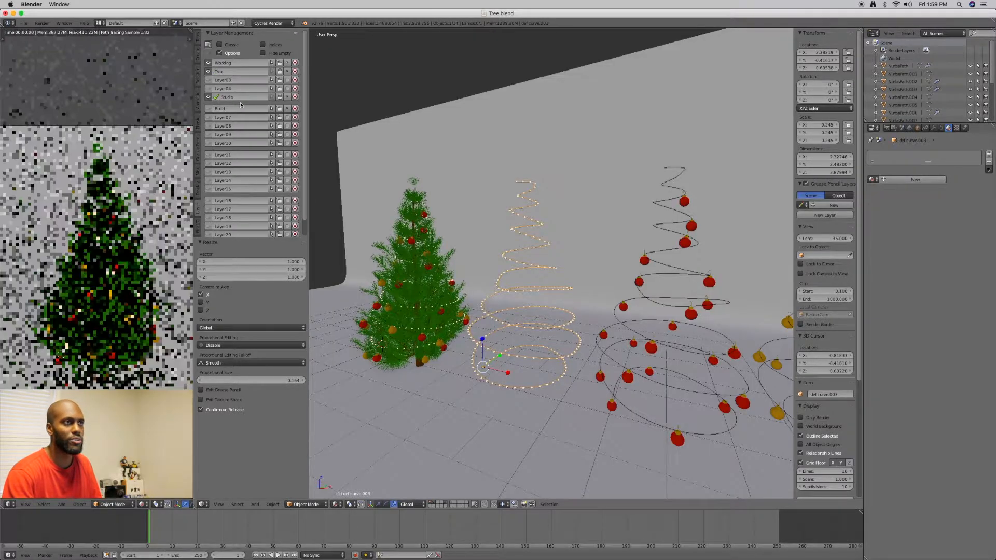
# Enable nodes on the Sun lamp and set its emission strength to 0.01
pyautogui.scroll(-3, 945, 68)
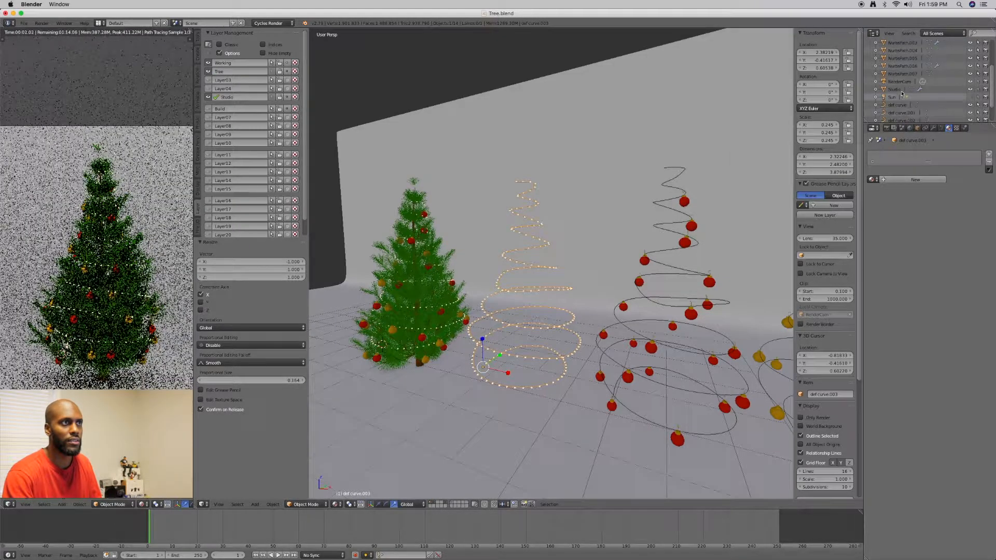
pyautogui.click(893, 98)
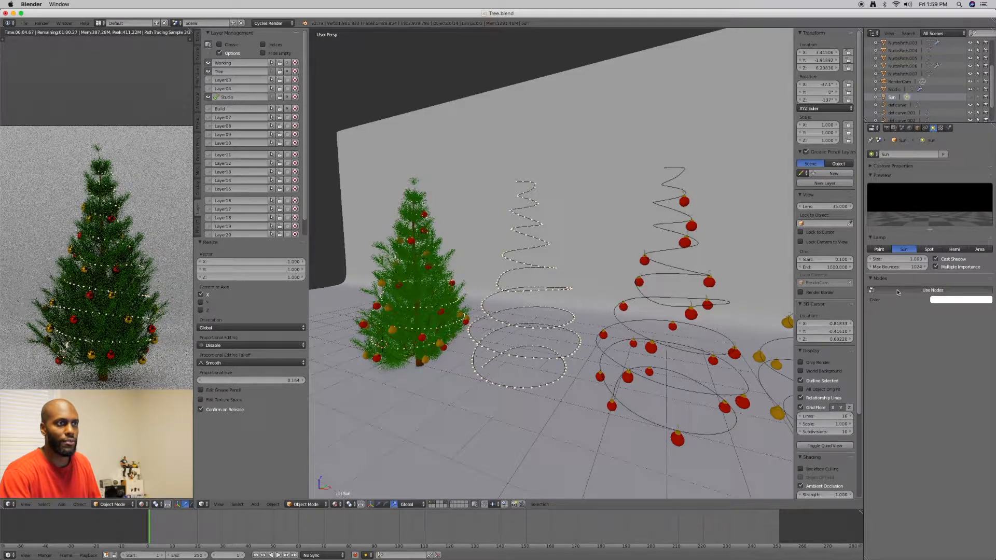
pyautogui.click(924, 292)
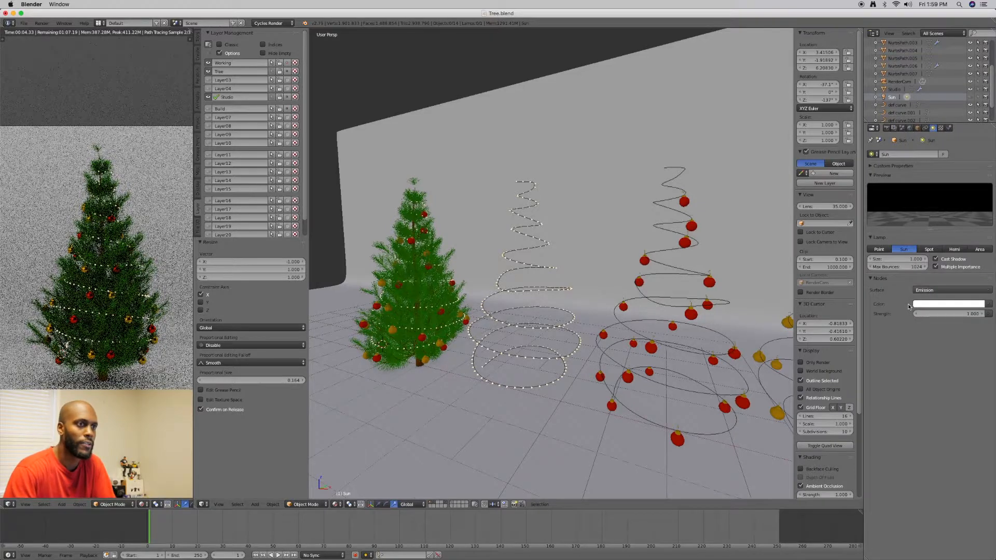
pyautogui.click(954, 314)
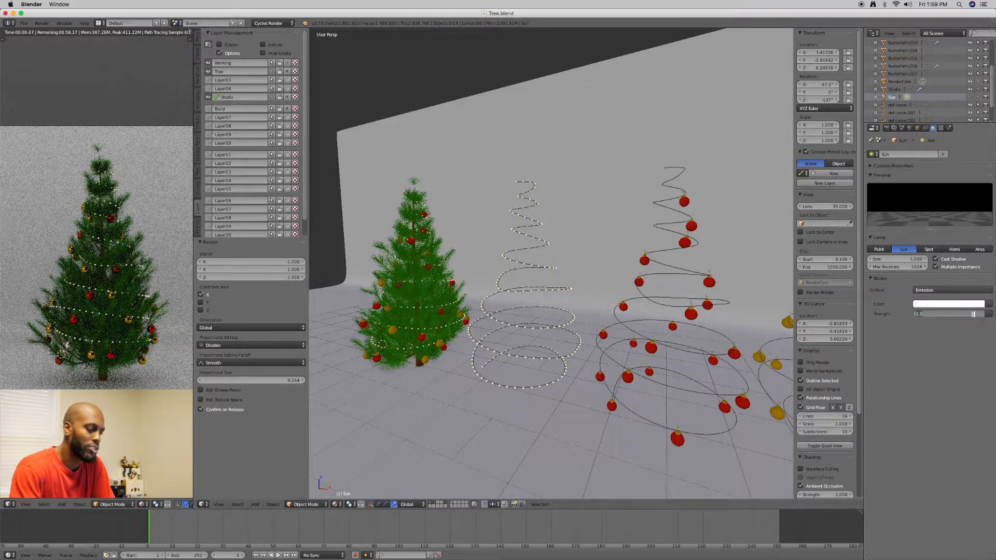
pyautogui.press('BackSpace')
pyautogui.write('0.01')
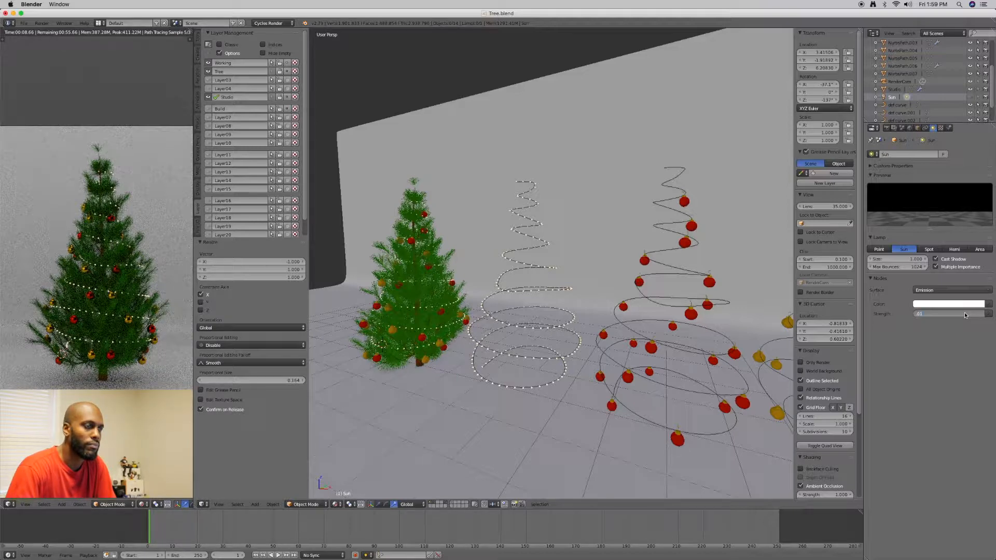
pyautogui.press('Return')
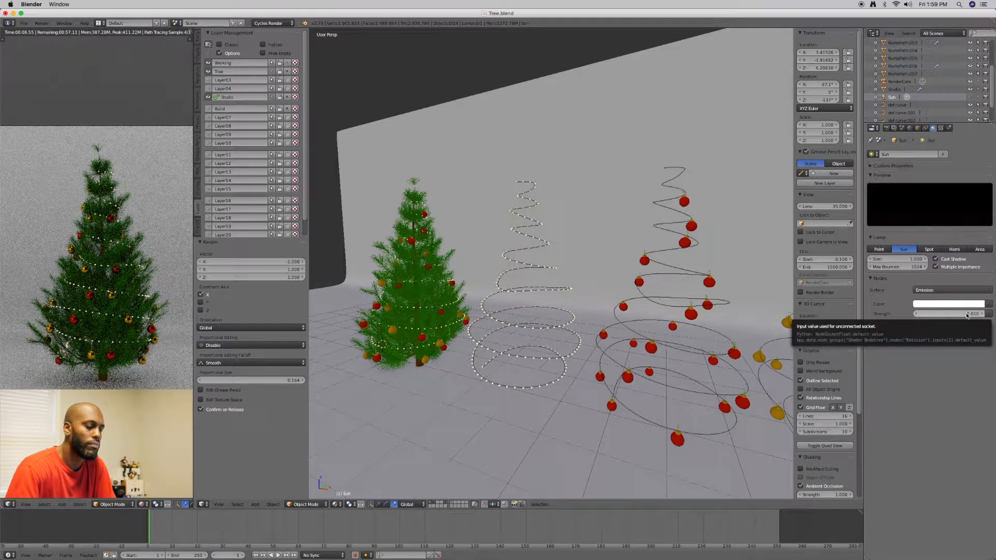
pyautogui.click(967, 315)
pyautogui.hotkey('ctrl', 'a')
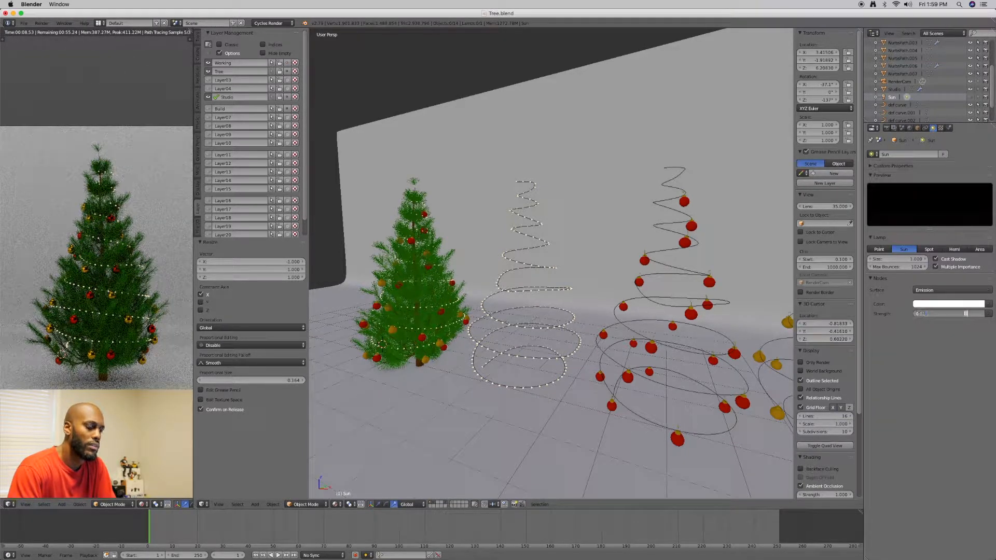
pyautogui.press('Escape')
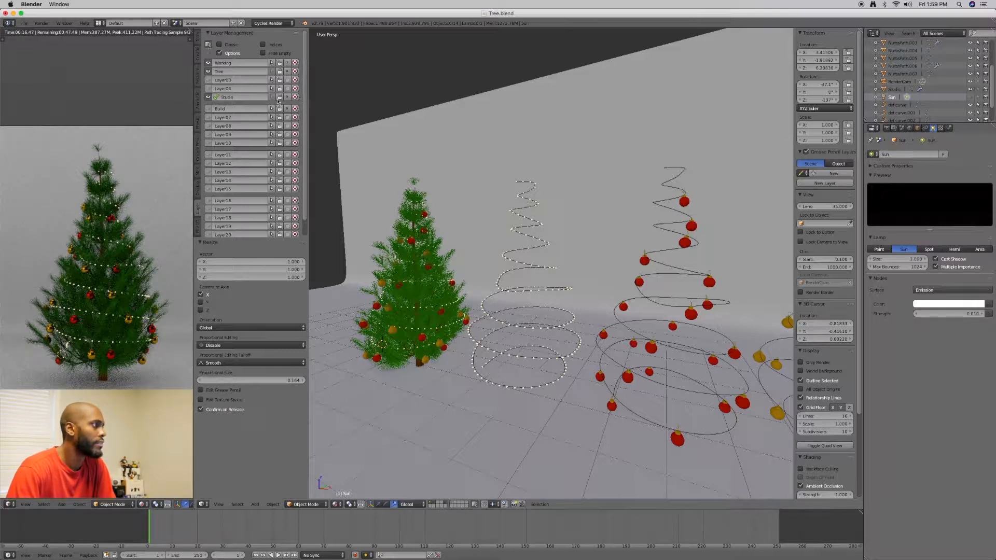
# Darken the diffuse colour of the Studio backdrop's studio_mat to a near-black grey
pyautogui.rightClick(465, 133)
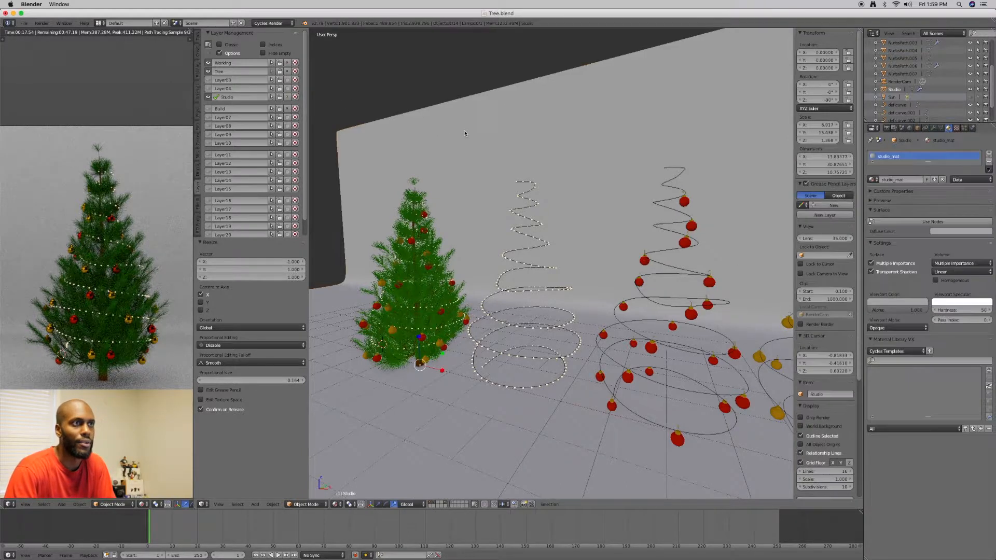
pyautogui.click(948, 233)
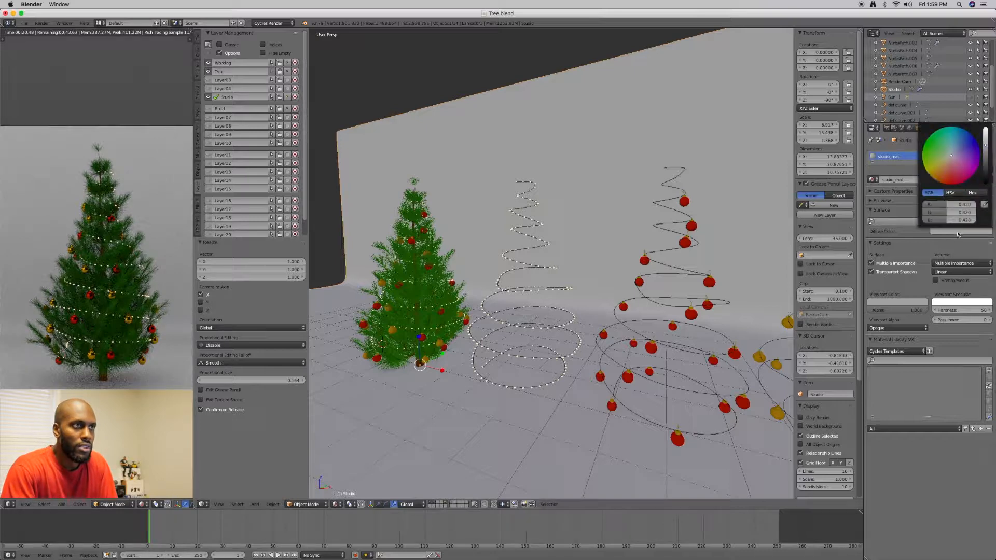
pyautogui.moveTo(987, 160); pyautogui.dragTo(988, 173)
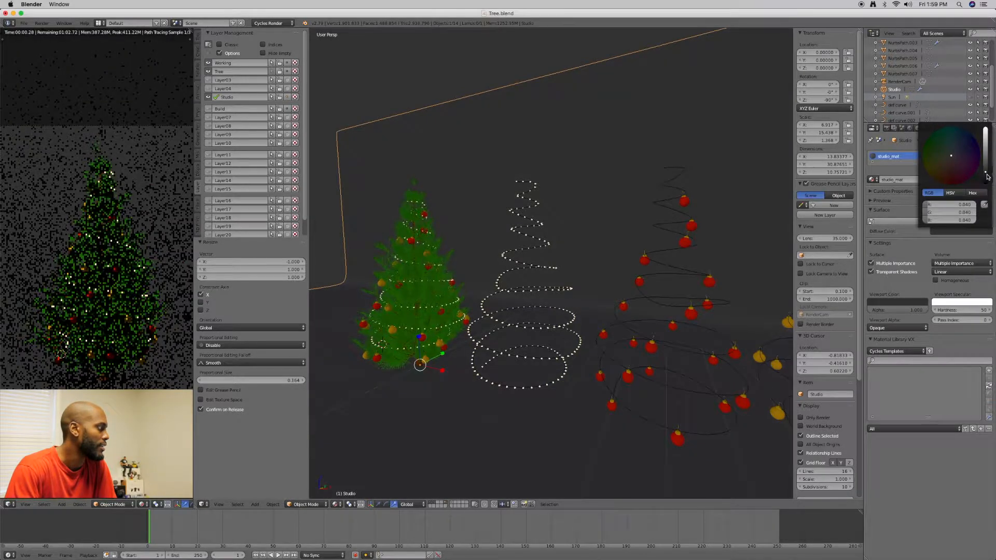
pyautogui.moveTo(987, 176); pyautogui.dragTo(987, 177)
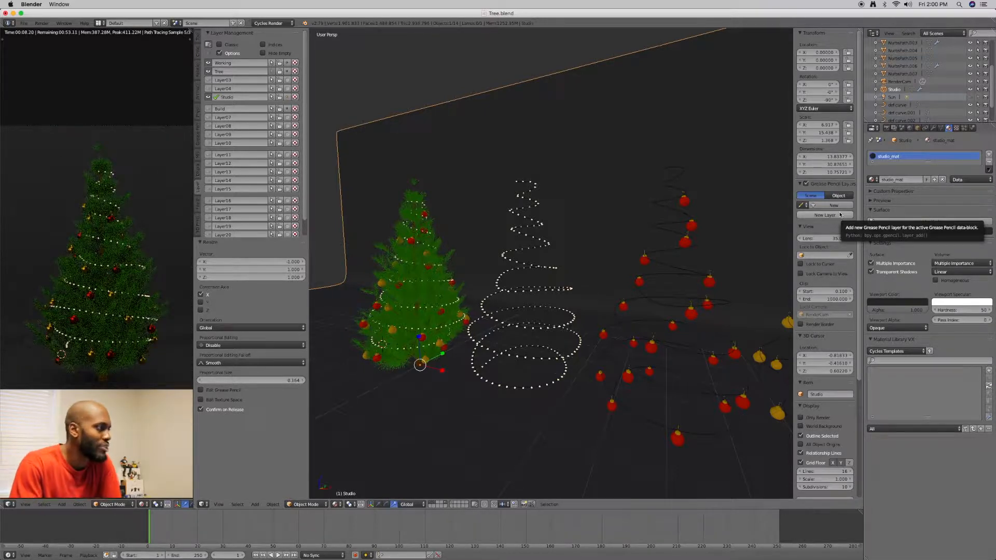
pyautogui.rightClick(522, 265)
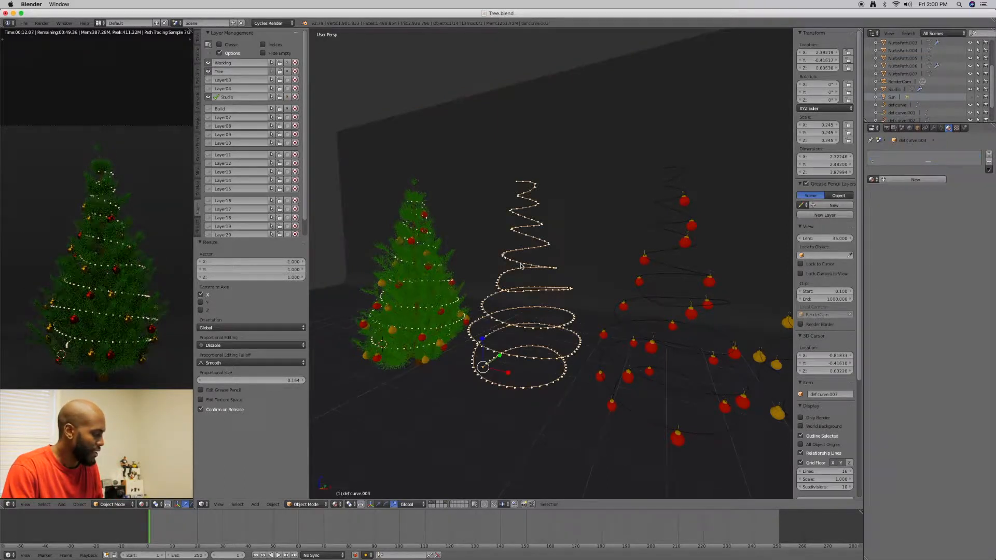
pyautogui.press('Tab')
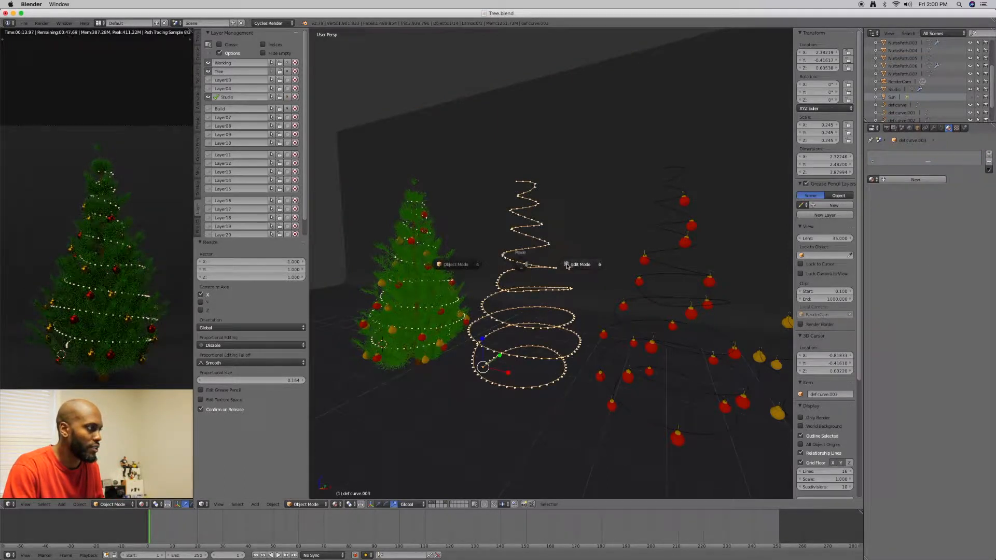
pyautogui.click(565, 265)
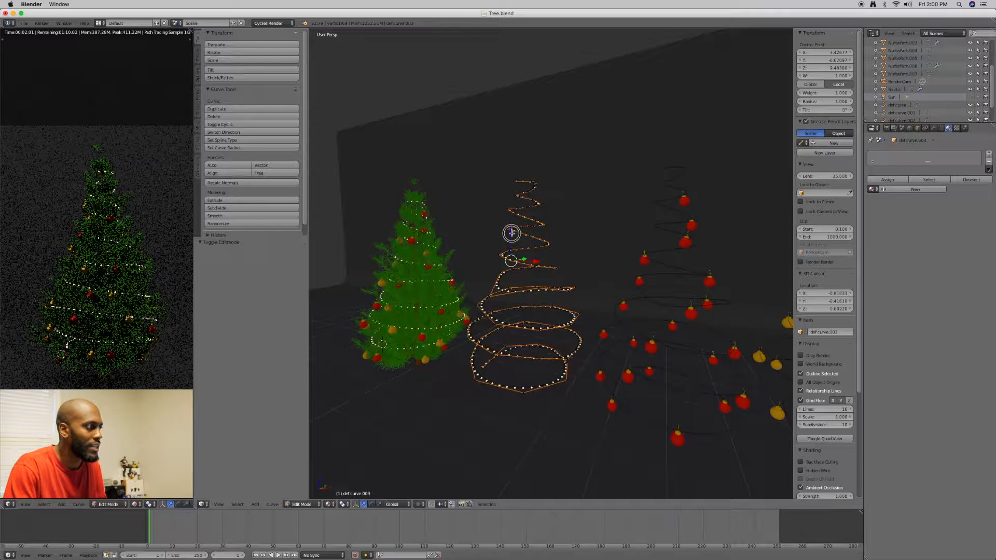
pyautogui.press('g')
pyautogui.press('z')
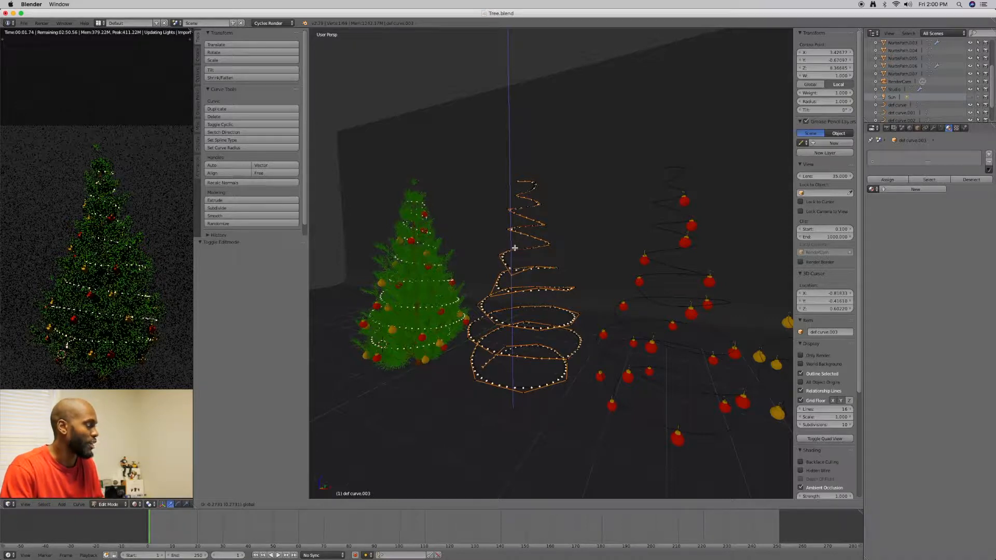
pyautogui.click(515, 248)
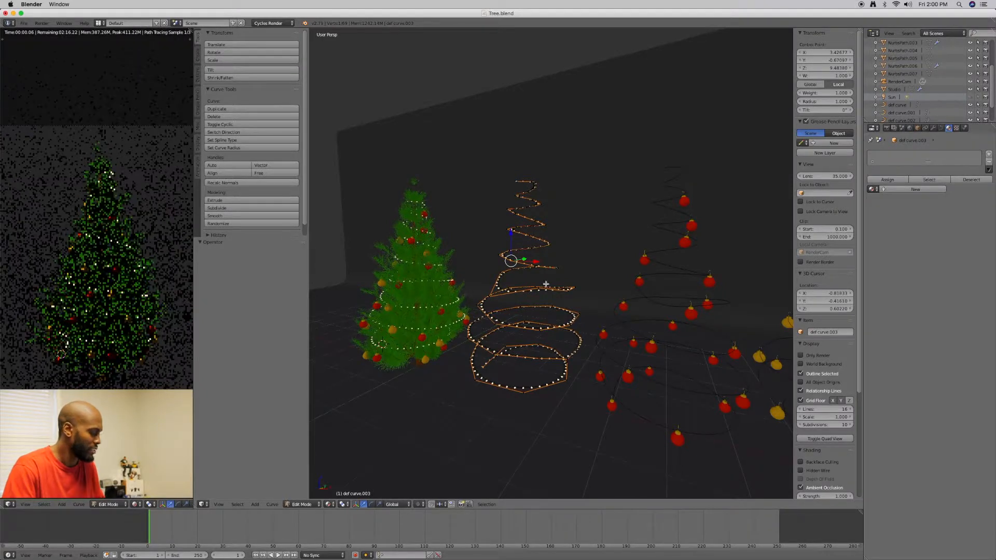
pyautogui.press('Tab')
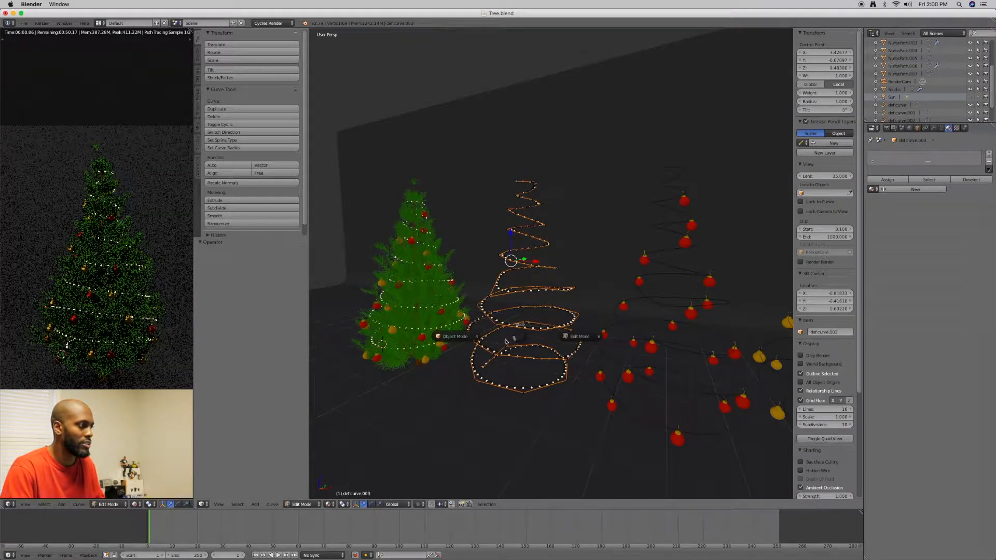
pyautogui.click(473, 343)
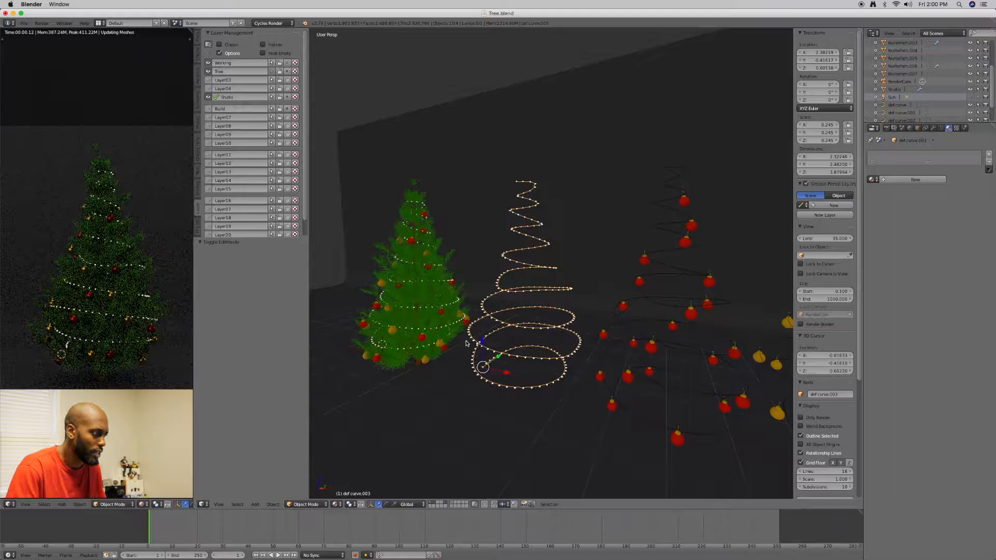
# Duplicate the spiral string of TreeLights_mat lights in place and apply the copy's Array and Curve modifiers
pyautogui.rightClick(466, 344)
pyautogui.moveTo(511, 344)
pyautogui.mouseDown(button='middle')
pyautogui.moveTo(558, 329)
pyautogui.moveTo(516, 360)
pyautogui.mouseUp(button='middle')
pyautogui.scroll(2, 555, 328)
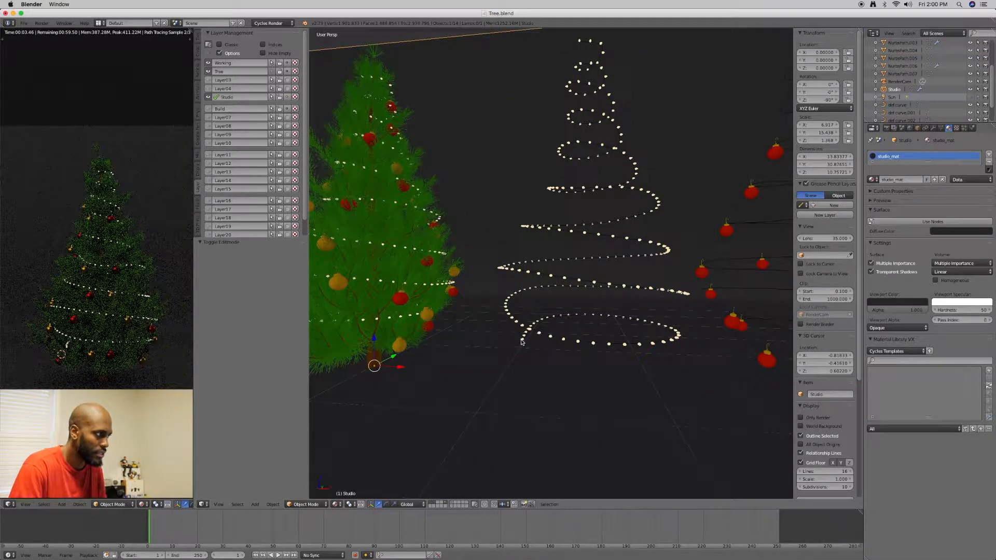
pyautogui.rightClick(523, 341)
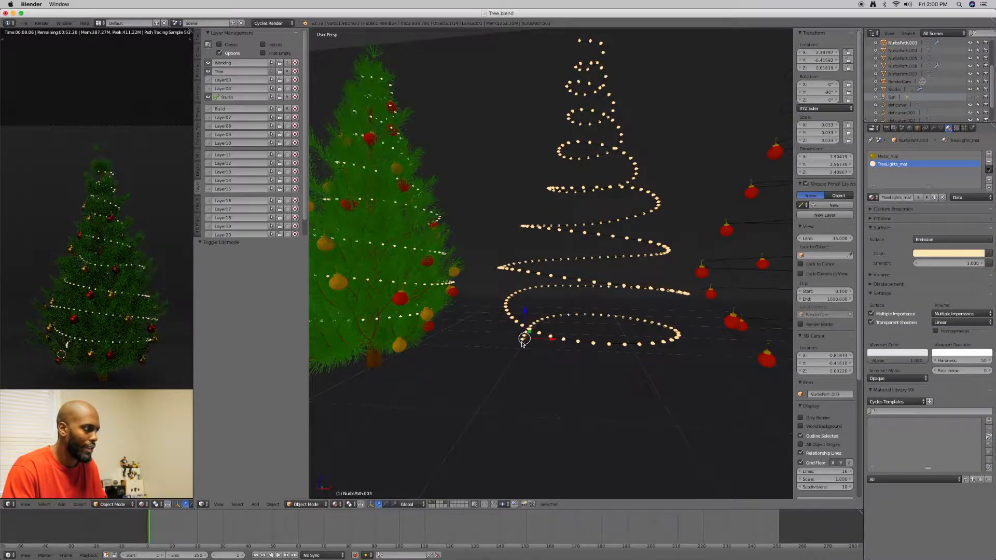
pyautogui.hotkey('shift', 'd')
pyautogui.rightClick(523, 342)
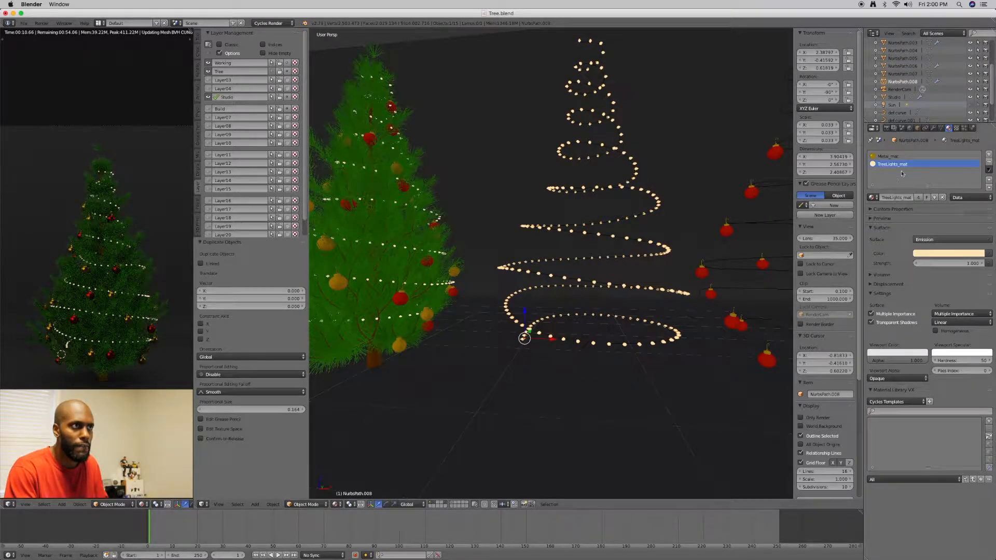
pyautogui.click(933, 127)
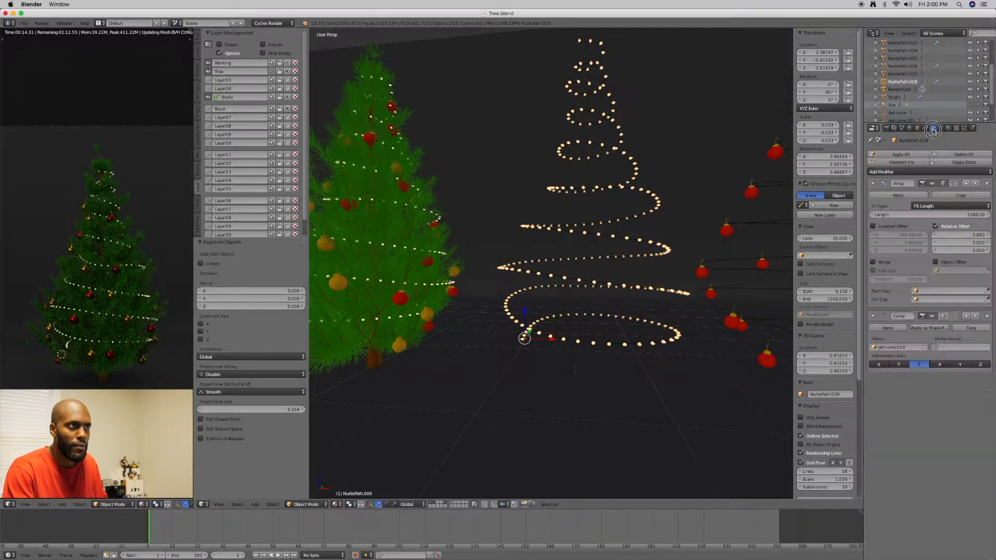
pyautogui.click(888, 196)
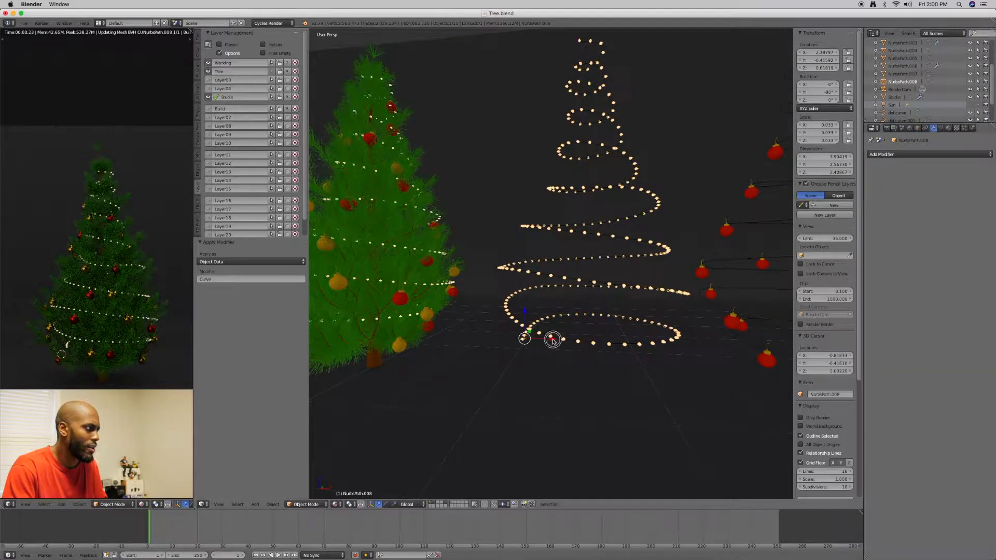
# Move the duplicated light strand about 3.2 units in the negative X direction so it wraps around the tree
pyautogui.hotkey('shift', 'd')
pyautogui.press('x')
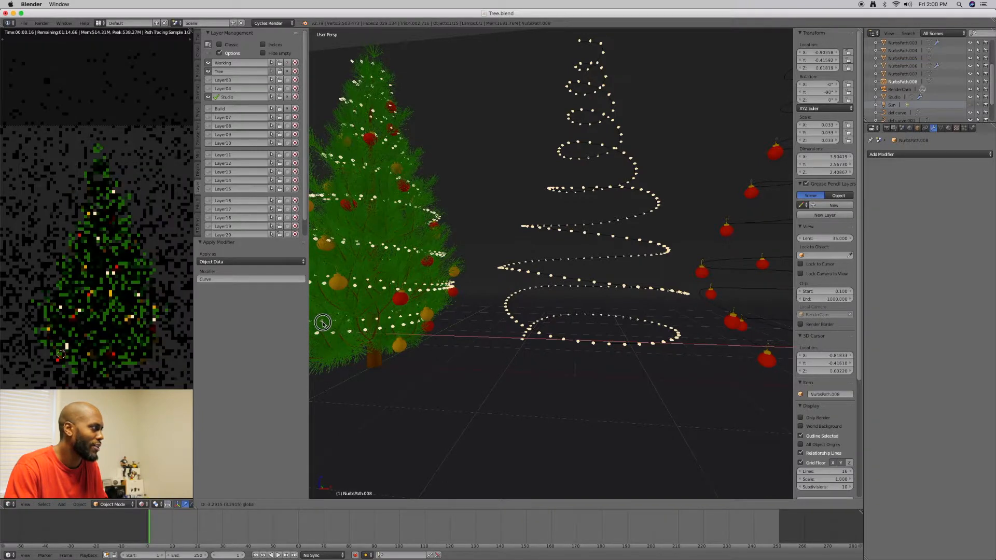
pyautogui.click(322, 322)
pyautogui.scroll(-2, 409, 285)
pyautogui.moveTo(409, 284)
pyautogui.mouseDown(button='middle')
pyautogui.moveTo(427, 284)
pyautogui.moveTo(415, 296)
pyautogui.mouseUp(button='middle')
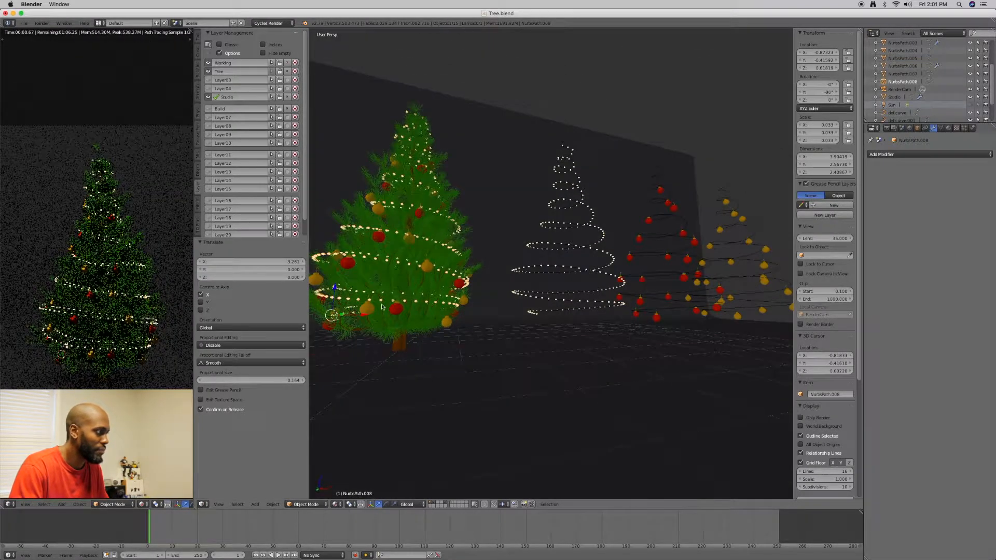
pyautogui.press('g')
pyautogui.press('x')
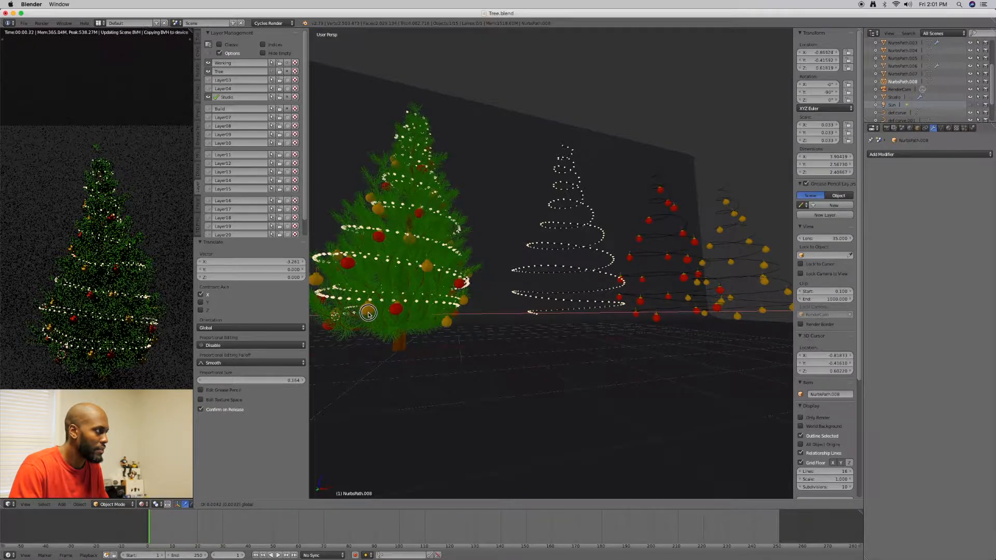
pyautogui.click(379, 303)
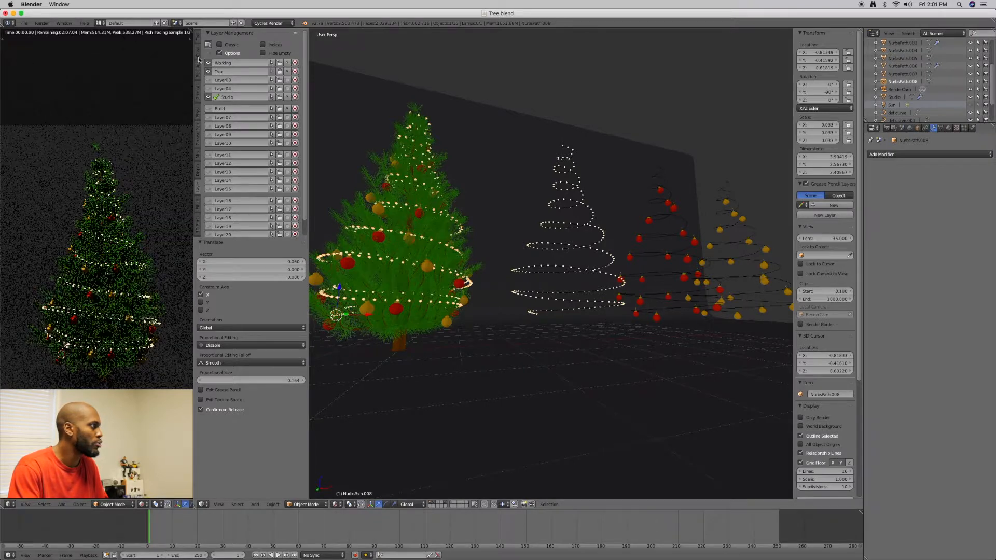
# Set the duplicated light strand's origin to its geometry
pyautogui.click(199, 40)
pyautogui.click(241, 128)
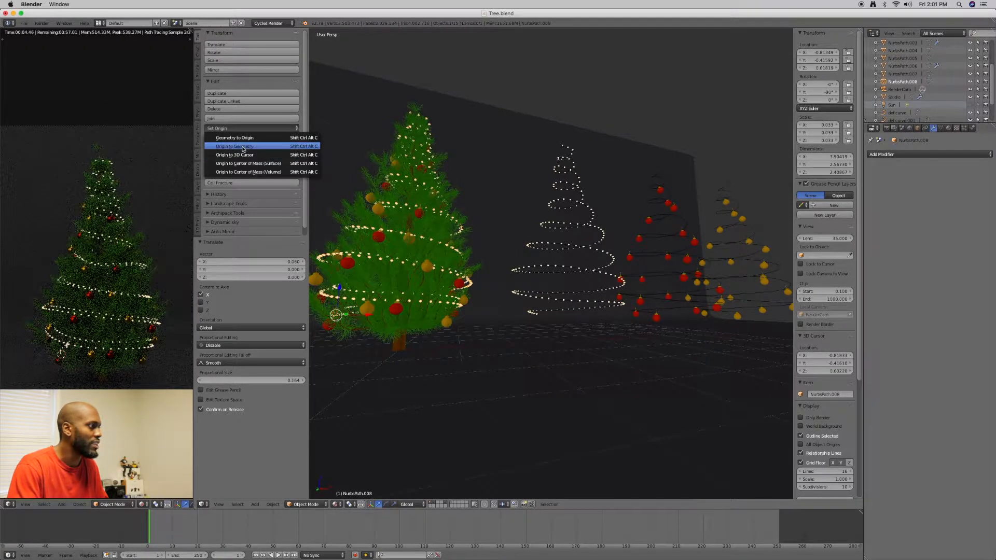
pyautogui.click(243, 149)
# Rotate the light strand on the tree about the global Z axis by -45° and by a further -142°
pyautogui.moveTo(422, 231); pyautogui.dragTo(420, 245, button='middle')
pyautogui.press('e')
pyautogui.moveTo(421, 240); pyautogui.dragTo(419, 239)
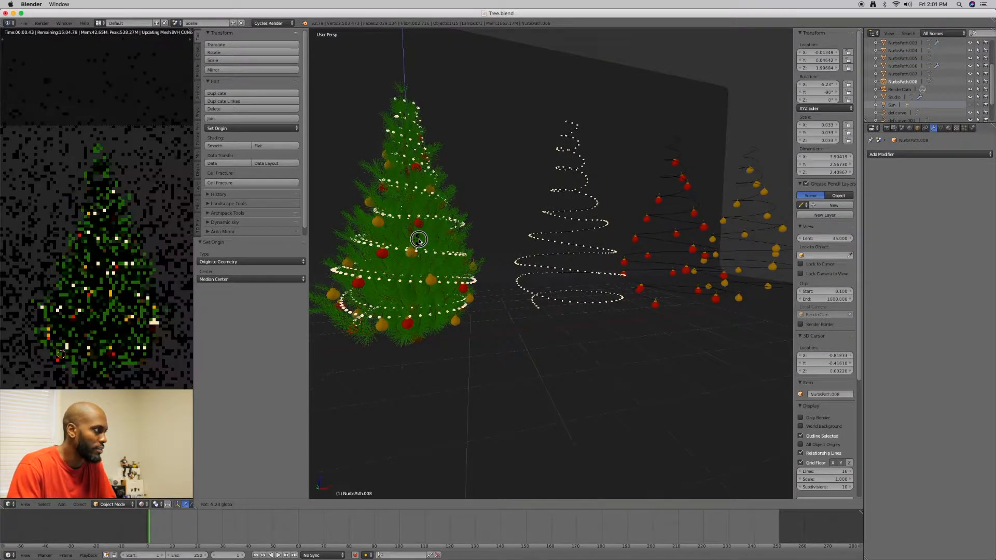
pyautogui.write('90-45')
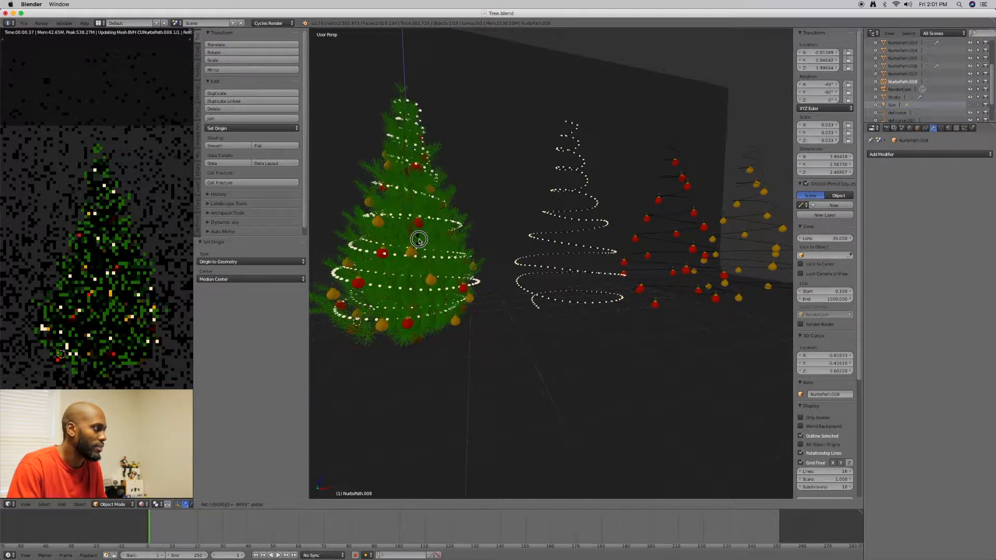
pyautogui.press('Return')
pyautogui.moveTo(421, 241); pyautogui.dragTo(410, 244)
pyautogui.moveTo(437, 245); pyautogui.dragTo(409, 240, button='middle')
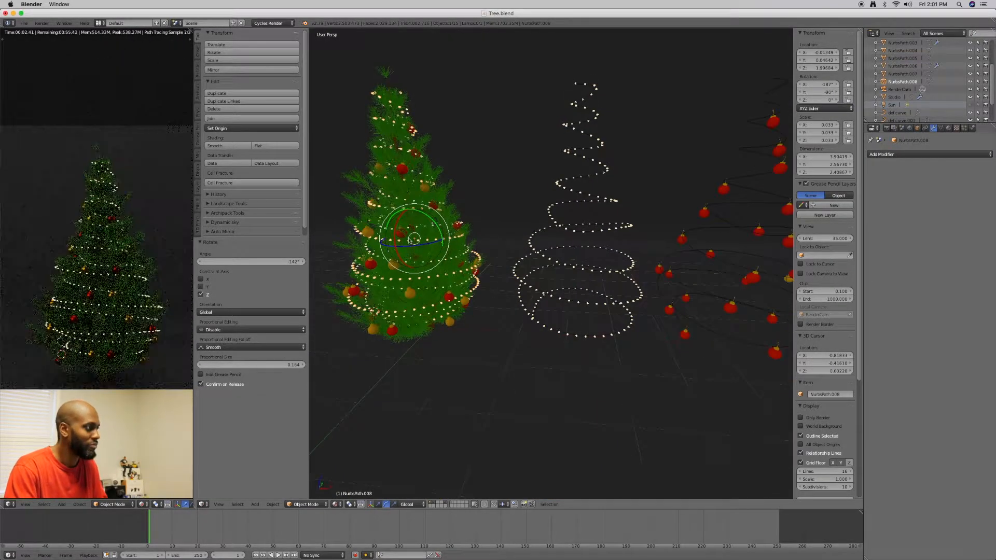
# Scale the rotated light strand down uniformly to about 0.031 and nudge it about 0.007 along X
pyautogui.press('r')
pyautogui.moveTo(415, 238); pyautogui.dragTo(414, 233)
pyautogui.moveTo(413, 233); pyautogui.dragTo(439, 241, button='middle')
pyautogui.moveTo(439, 241); pyautogui.dragTo(445, 237)
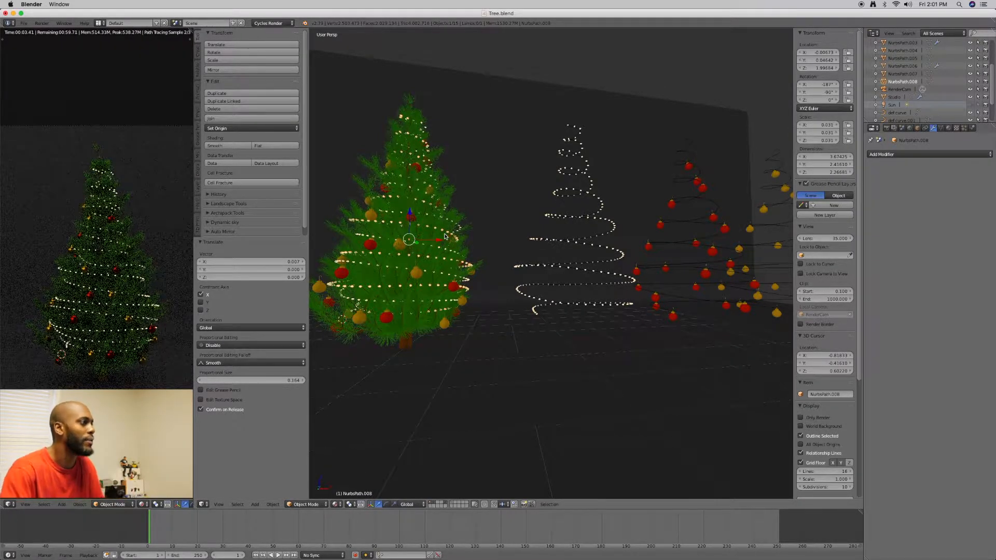
pyautogui.moveTo(522, 217); pyautogui.dragTo(520, 228, button='middle')
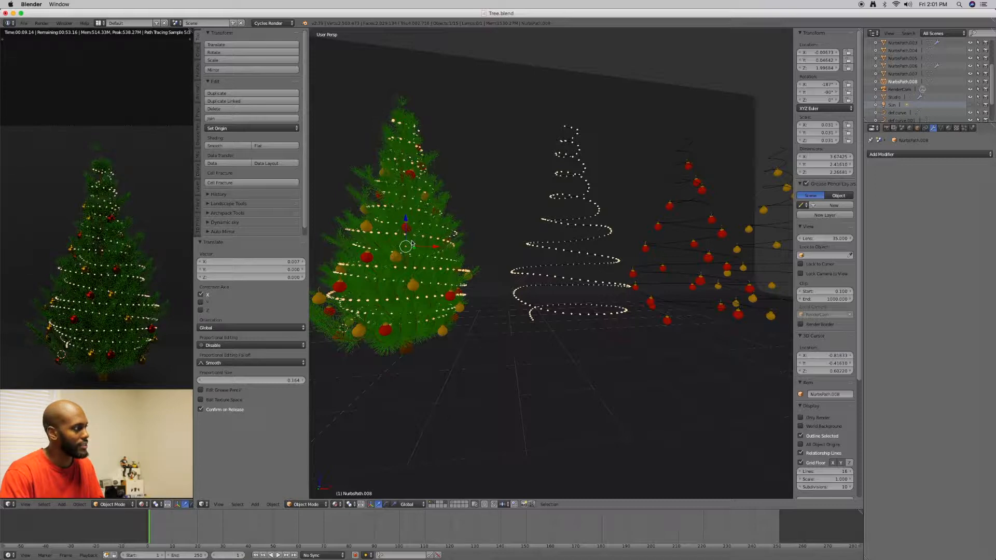
# Scale the light strand back up to about 0.032 and fine-tune its X location to about 0.034
pyautogui.press('e')
pyautogui.press('r')
pyautogui.moveTo(410, 242); pyautogui.dragTo(433, 248)
pyautogui.press('w')
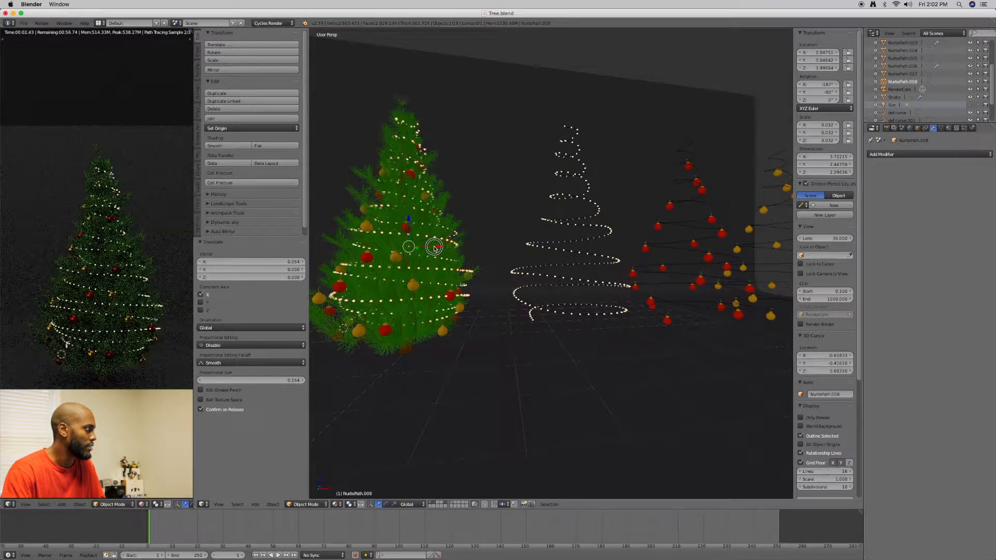
pyautogui.moveTo(434, 248); pyautogui.dragTo(433, 249)
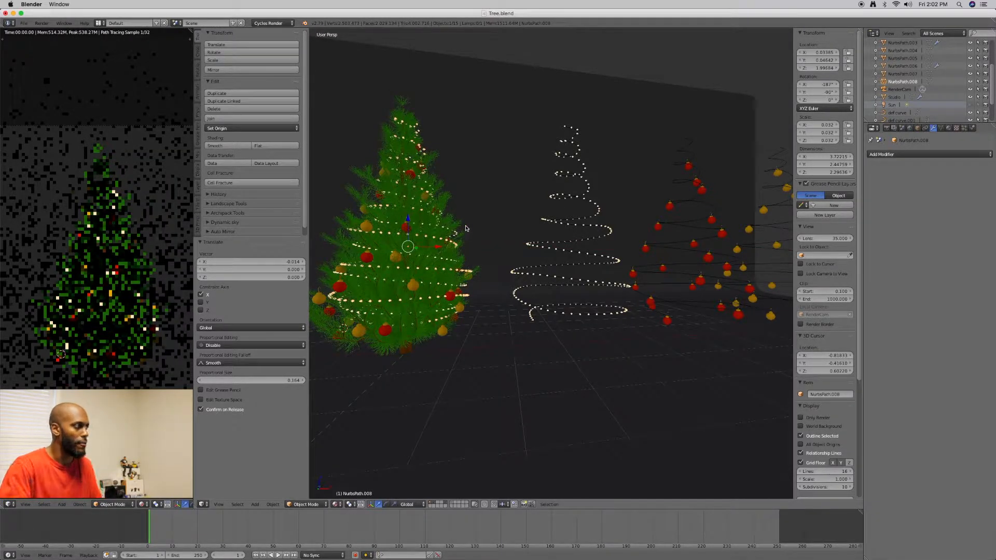
# Duplicate the golden ornaments' spiral curve and place the copy about 2.35 units away along X
pyautogui.rightClick(465, 228)
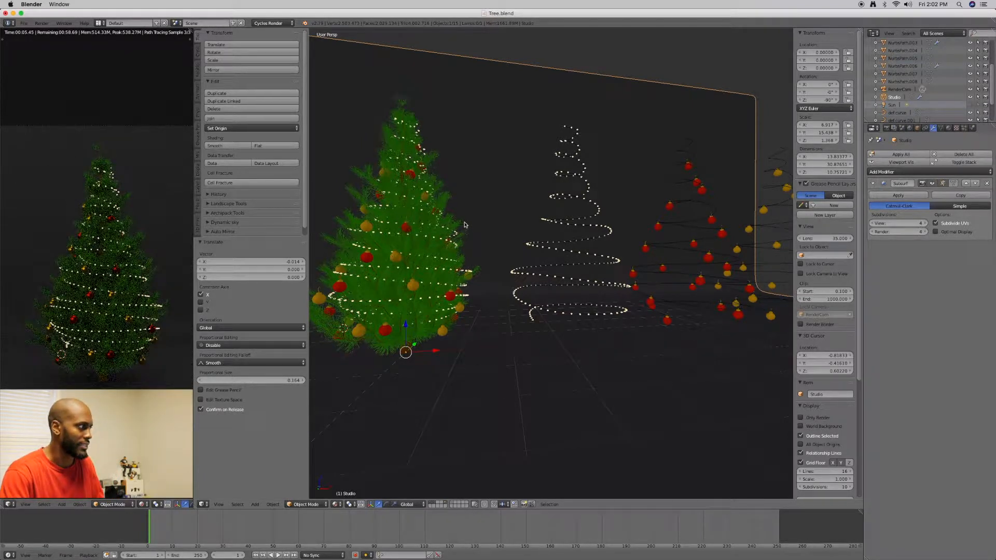
pyautogui.scroll(-2, 492, 238)
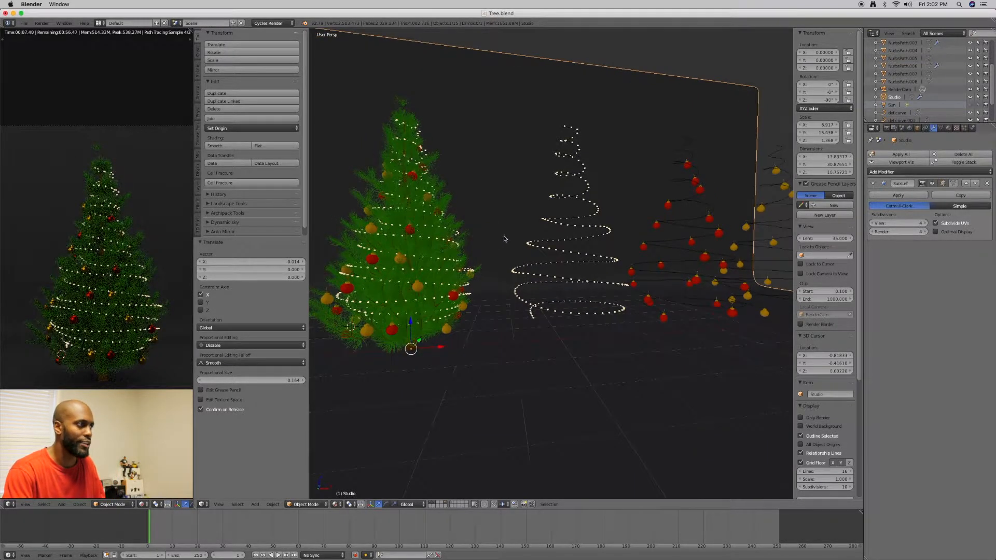
pyautogui.scroll(-3, 504, 236)
pyautogui.keyDown('shift'); pyautogui.moveTo(516, 227); pyautogui.dragTo(467, 234, button='middle'); pyautogui.keyUp('shift')
pyautogui.scroll(2, 541, 222)
pyautogui.scroll(2, 482, 239)
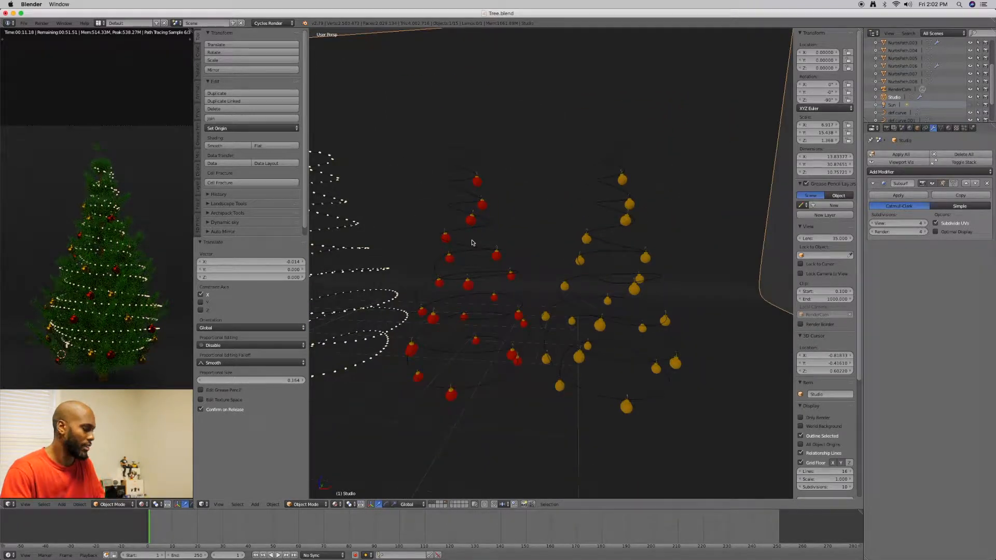
pyautogui.rightClick(617, 362)
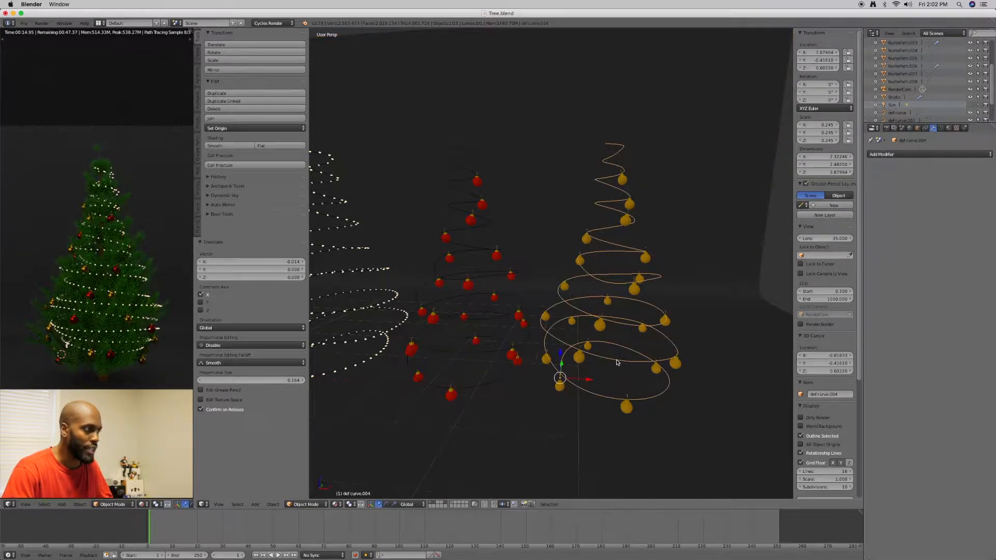
pyautogui.hotkey('shift', 'd')
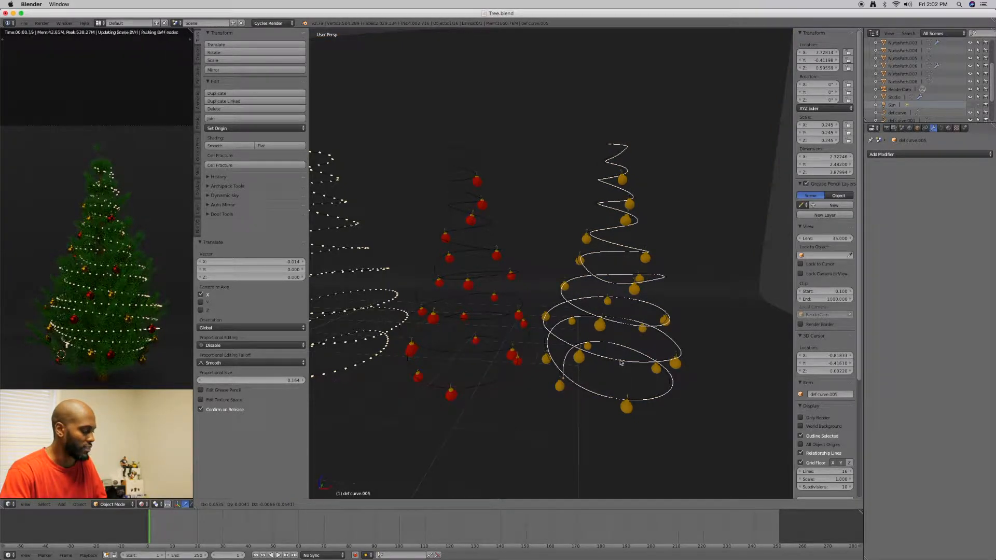
pyautogui.press('x')
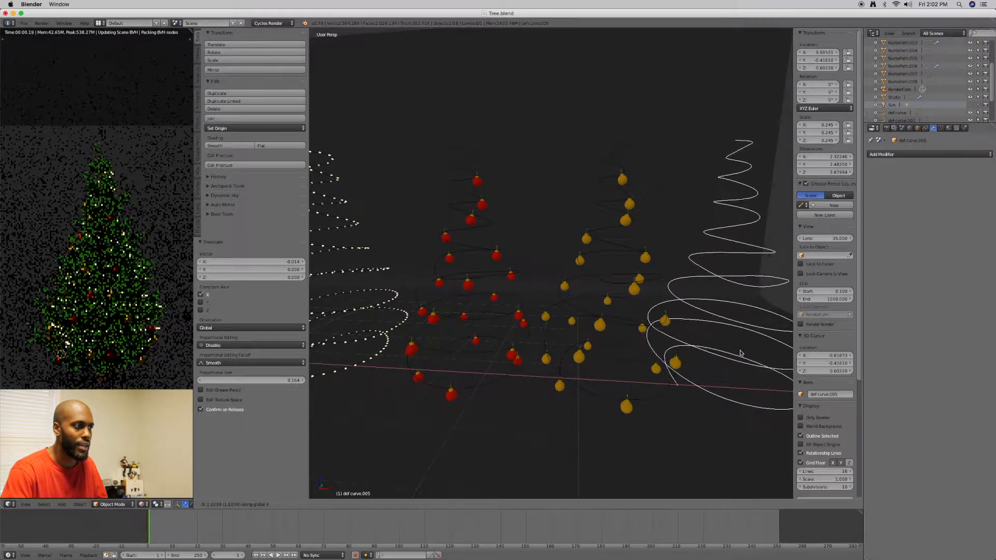
pyautogui.click(754, 352)
# Move the copied spiral curve about 0.49 units further along X, away from the golden ornaments, and deselect it
pyautogui.press('KP_Decimal')
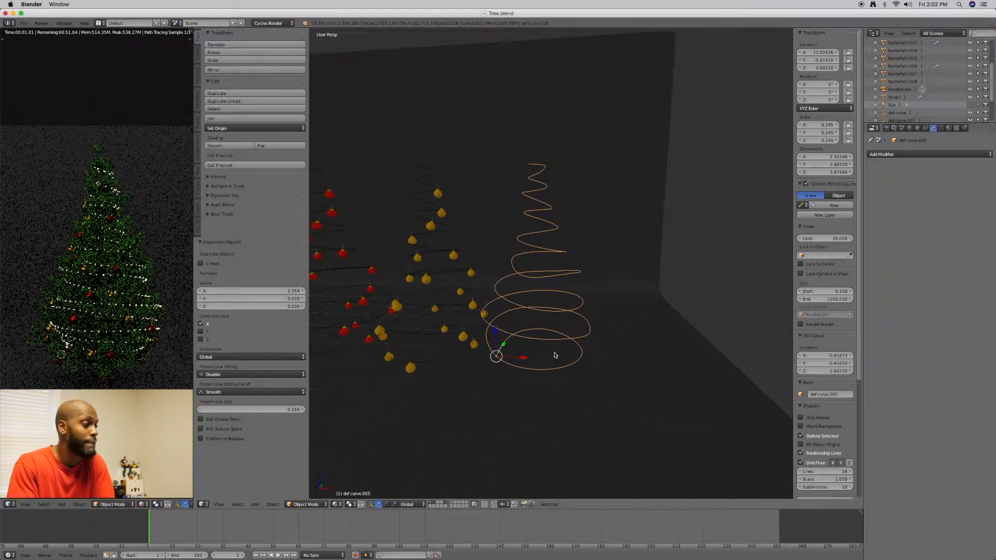
pyautogui.moveTo(531, 360); pyautogui.dragTo(551, 362)
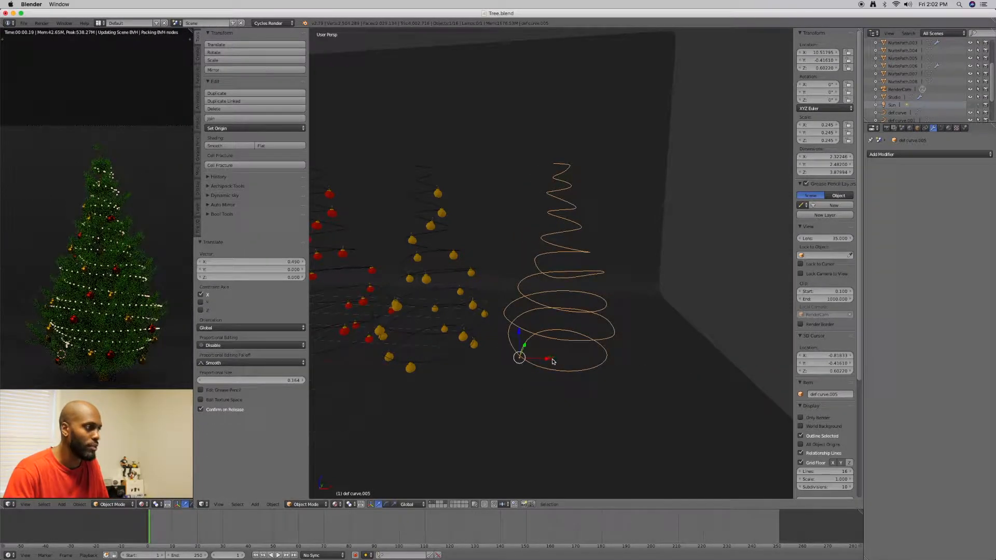
pyautogui.moveTo(570, 315); pyautogui.dragTo(574, 324, button='middle')
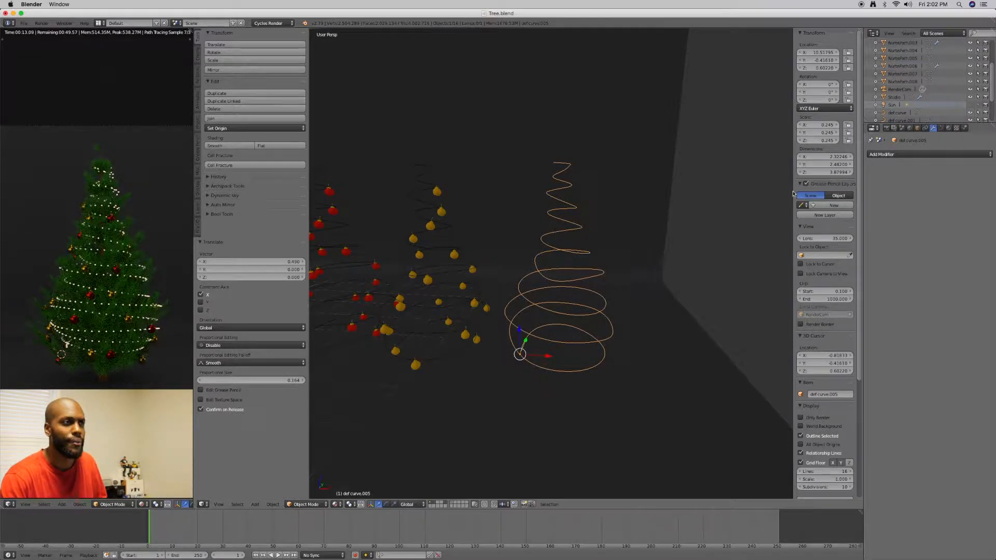
pyautogui.click(906, 154)
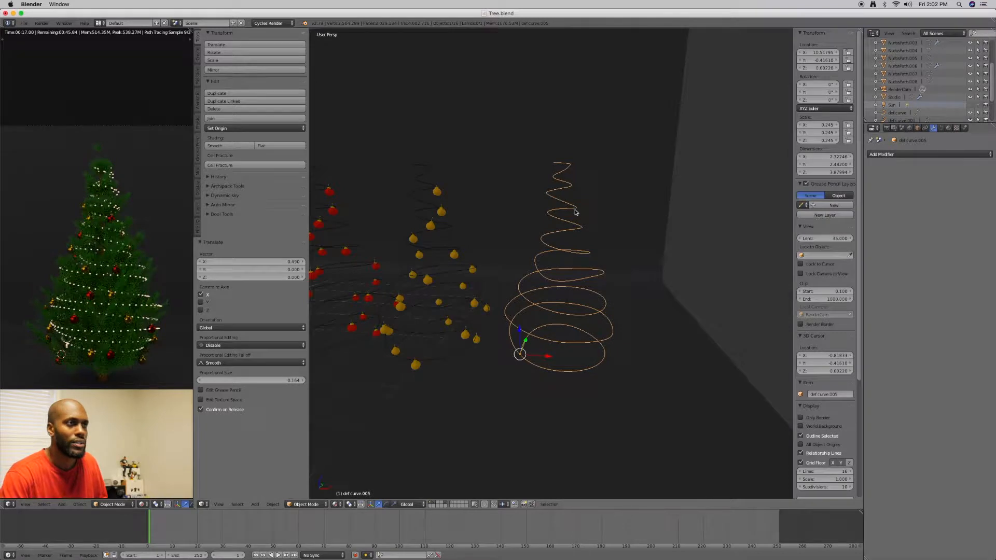
pyautogui.rightClick(581, 213)
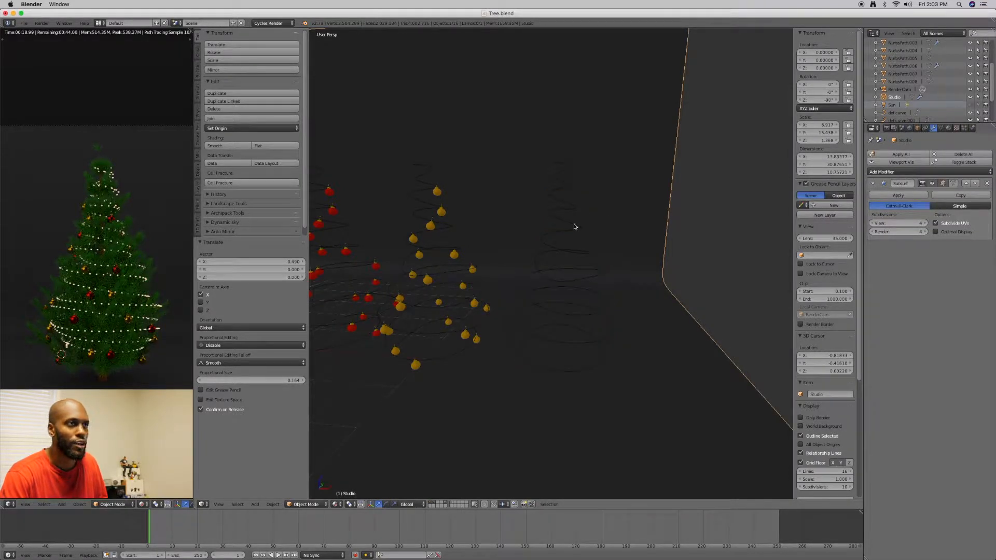
# Select the copied spiral curve and set its fill mode to Full
pyautogui.rightClick(574, 227)
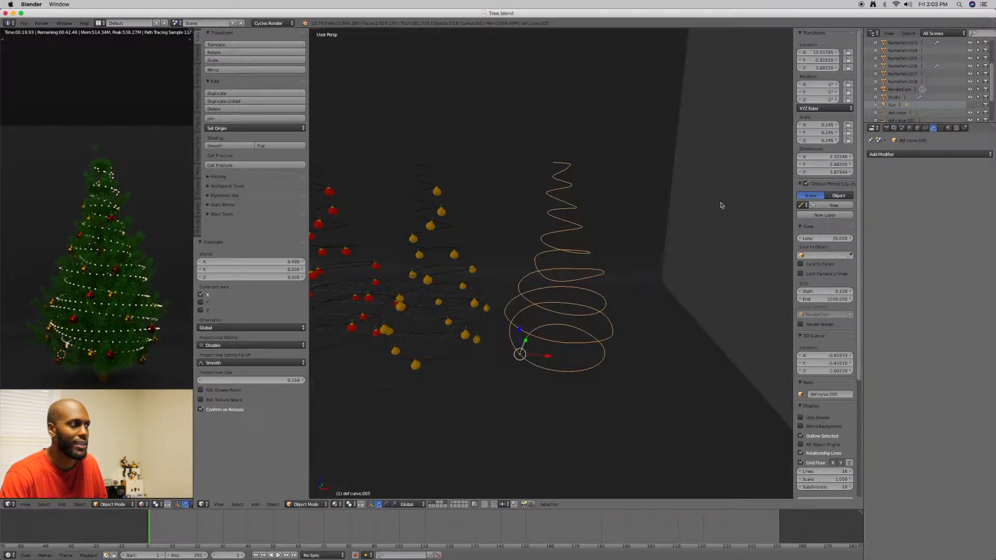
pyautogui.click(940, 128)
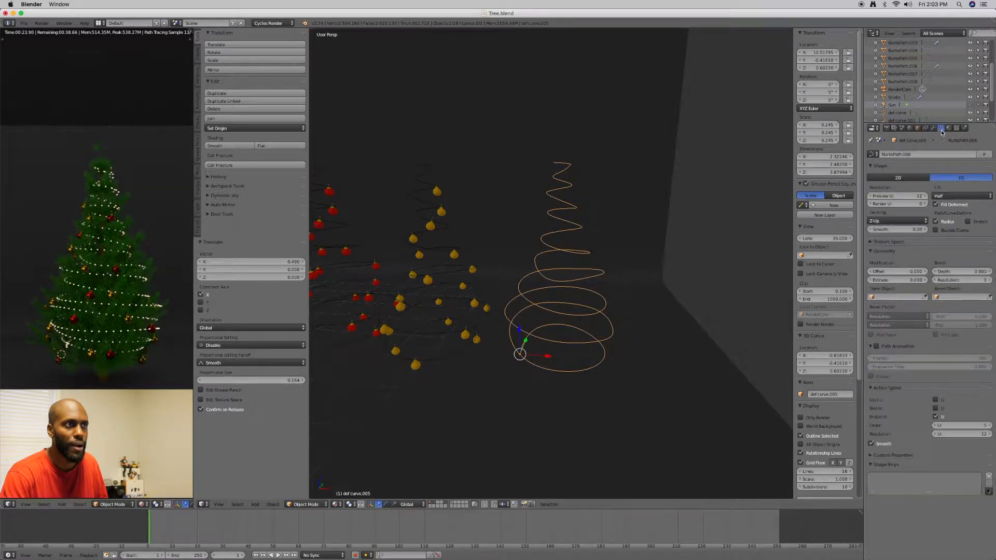
pyautogui.click(947, 197)
pyautogui.click(945, 187)
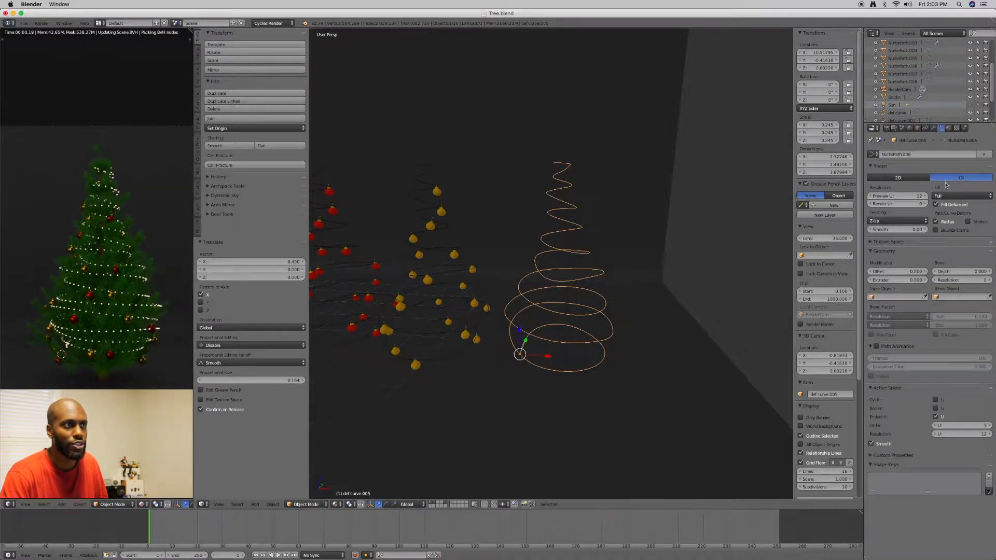
# Set the spiral curve's bevel depth to 0.03 and check the thickness of the resulting tube
pyautogui.click(965, 271)
pyautogui.write('0.0')
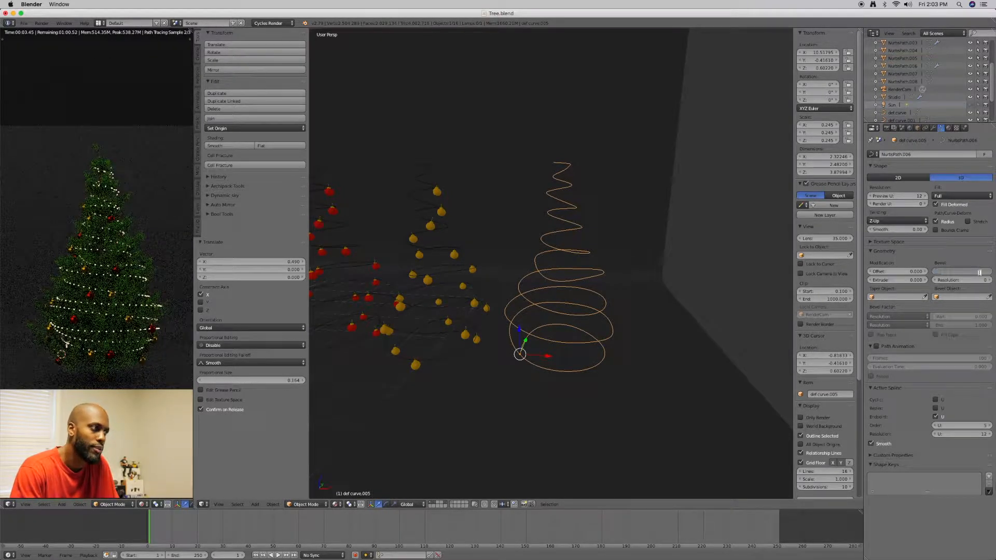
pyautogui.press('Return')
pyautogui.moveTo(634, 253); pyautogui.dragTo(529, 254, button='middle')
pyautogui.scroll(5, 577, 253)
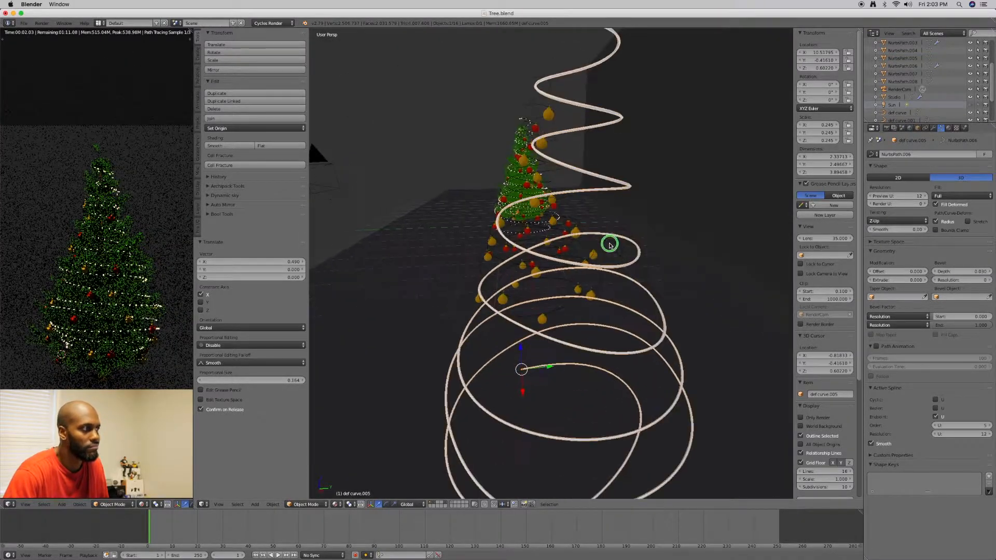
pyautogui.moveTo(608, 247); pyautogui.dragTo(635, 243, button='middle')
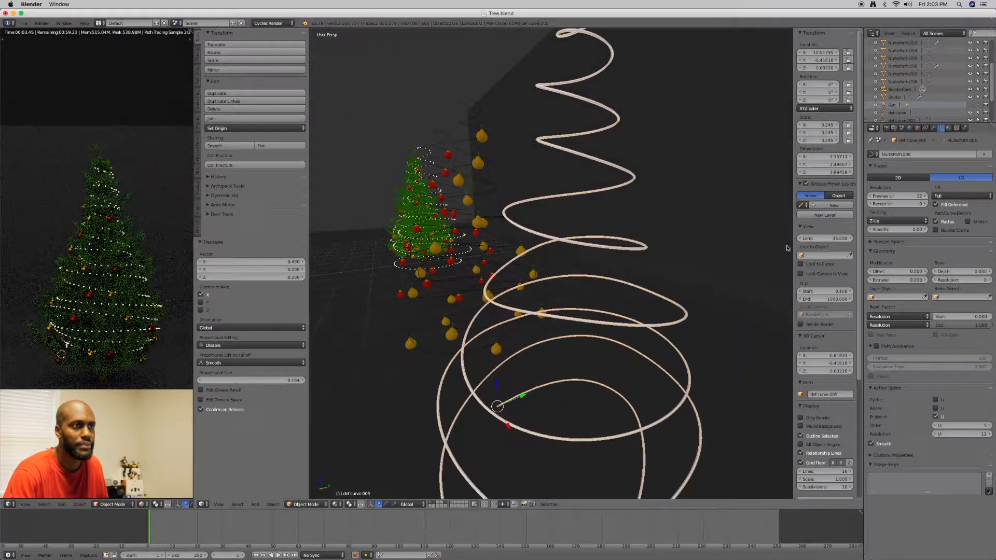
# Set the spiral curve's bevel depth to 0.02 and its bevel resolution to 10
pyautogui.click(977, 271)
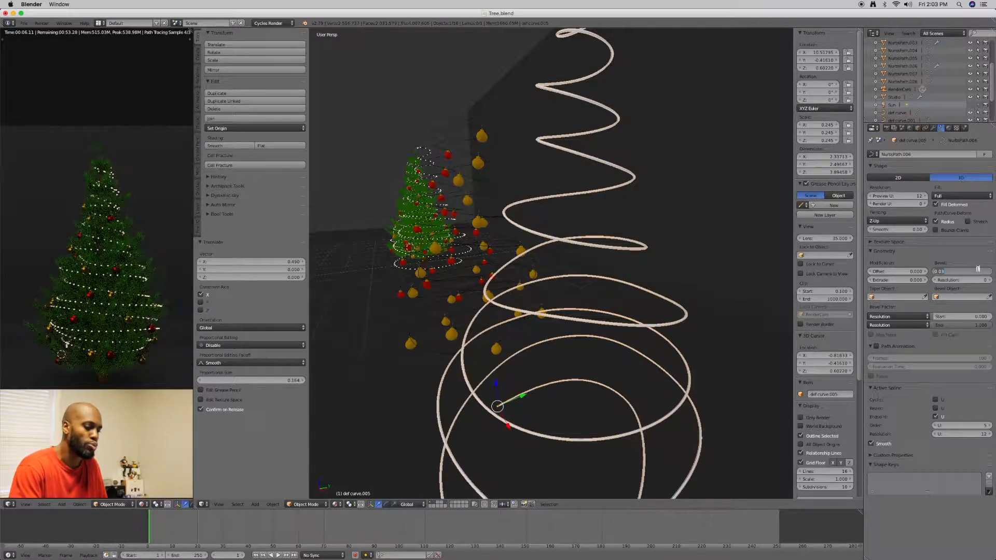
pyautogui.write('.02')
pyautogui.press('Return')
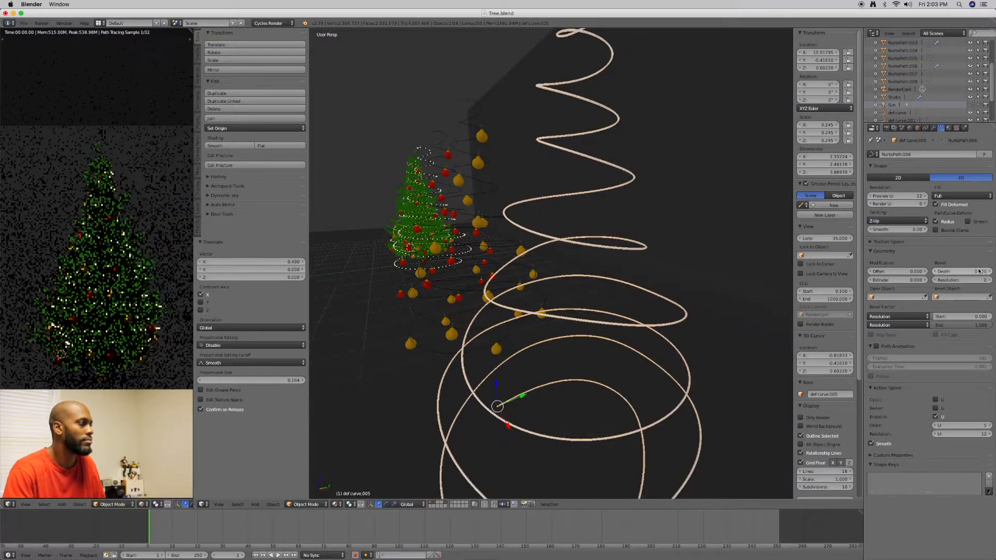
pyautogui.scroll(4, 682, 243)
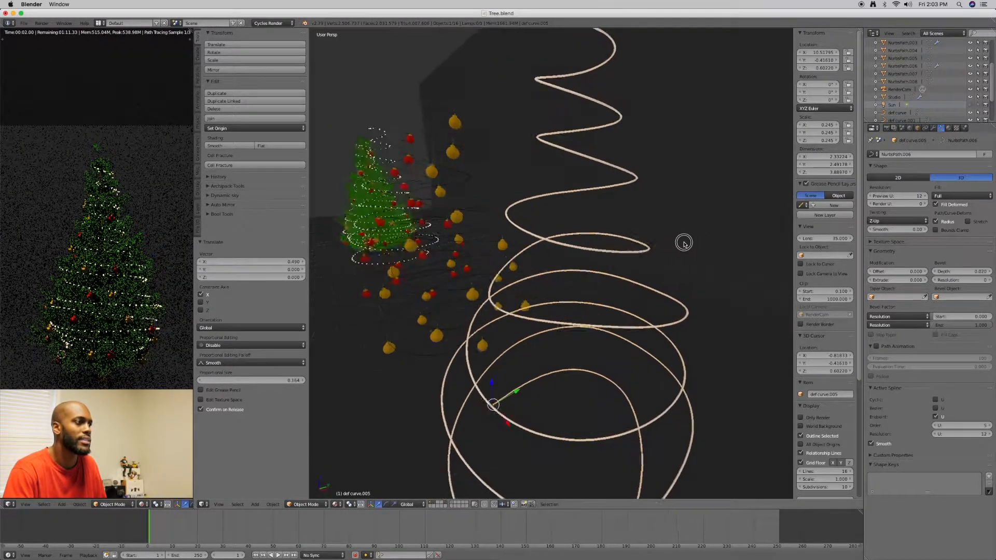
pyautogui.moveTo(691, 220); pyautogui.dragTo(688, 241, button='middle')
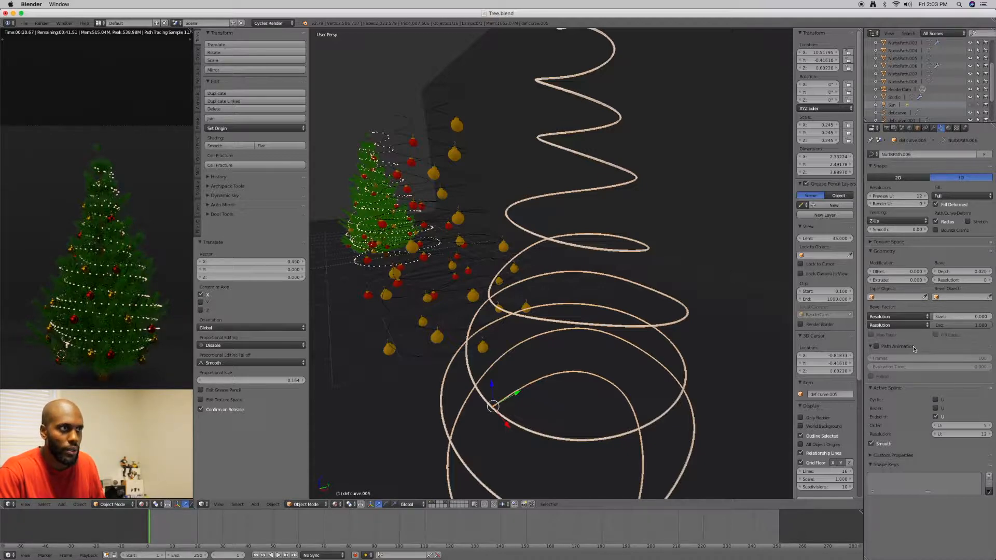
pyautogui.click(984, 280)
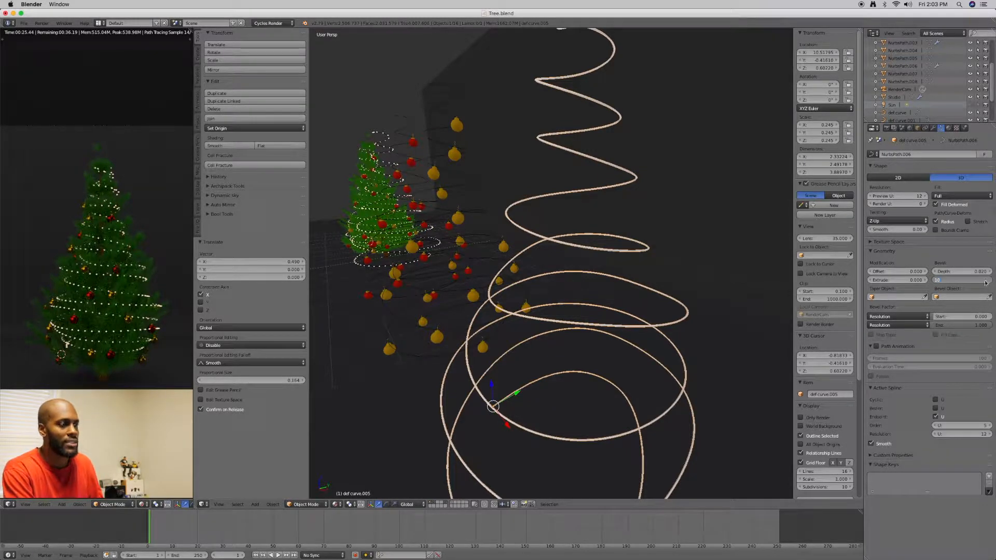
pyautogui.write('10')
pyautogui.press('Return')
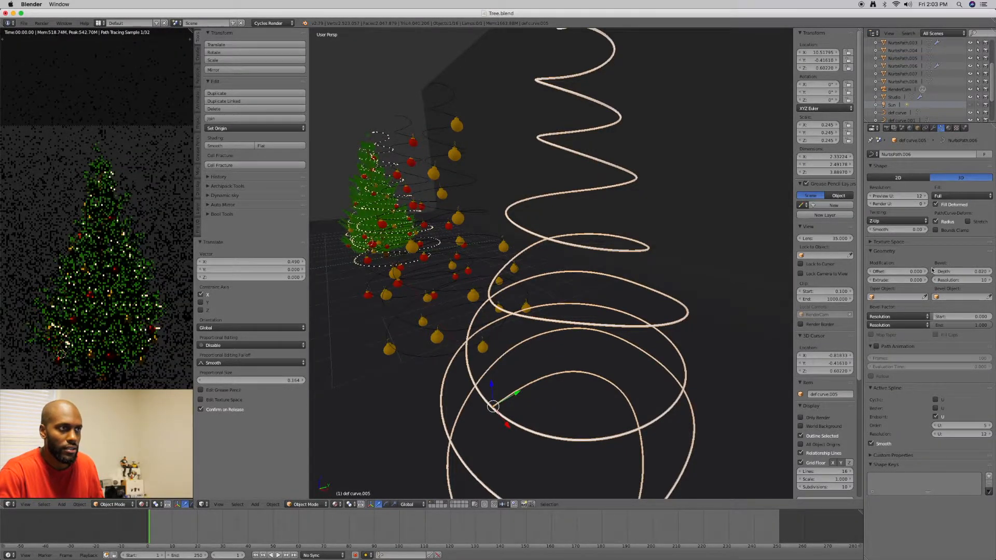
# Try extruding the spiral curve by 5, then by 0.05, and inspect the ribbon shape
pyautogui.click(922, 280)
pyautogui.write('0.0')
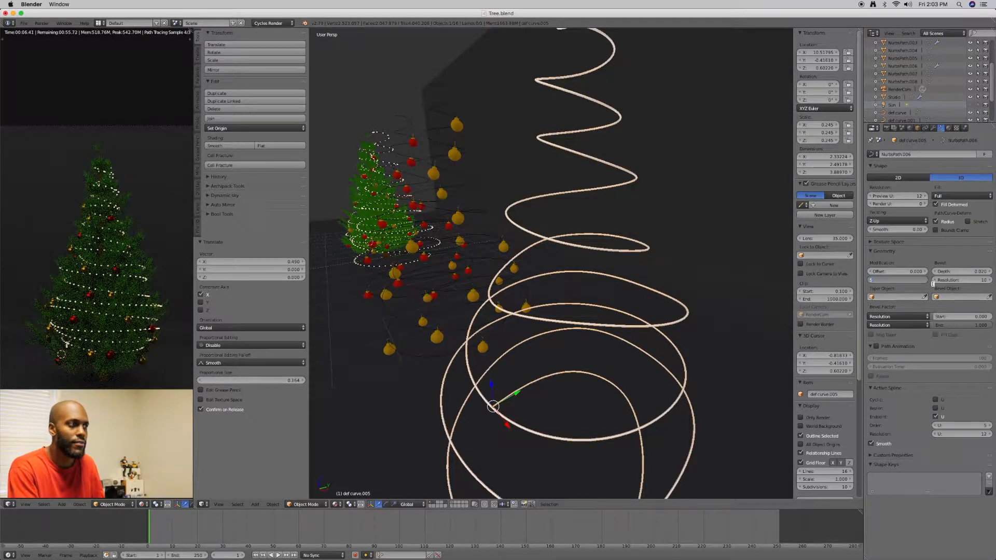
pyautogui.press('Return')
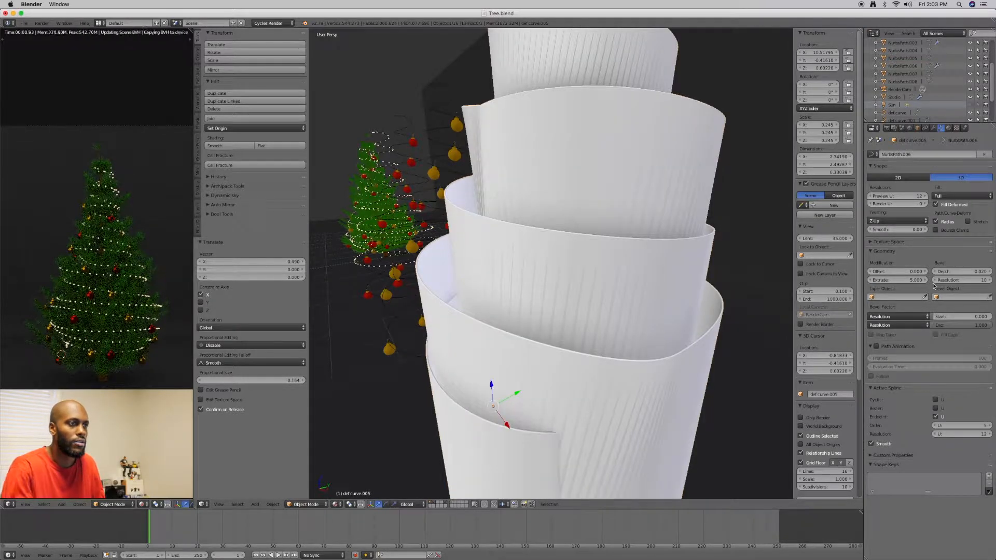
pyautogui.click(921, 280)
pyautogui.press('BackSpace')
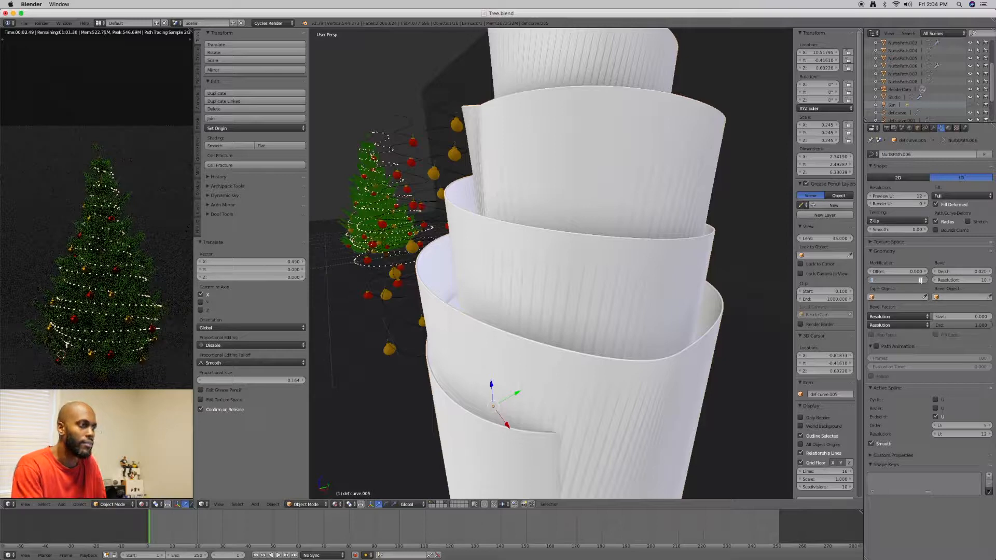
pyautogui.write('.05')
pyautogui.press('Return')
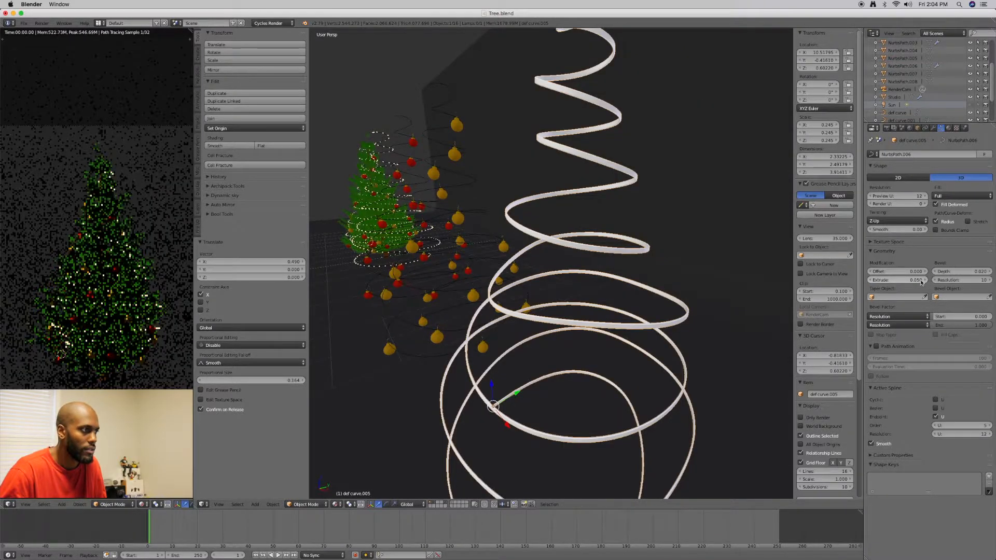
pyautogui.moveTo(645, 289)
pyautogui.mouseDown(button='middle')
pyautogui.moveTo(583, 277)
pyautogui.moveTo(606, 269)
pyautogui.moveTo(599, 274)
pyautogui.moveTo(630, 281)
pyautogui.mouseUp(button='middle')
# Try an extrude of 0.01 on the spiral curve, then reset the extrude to 0
pyautogui.click(915, 280)
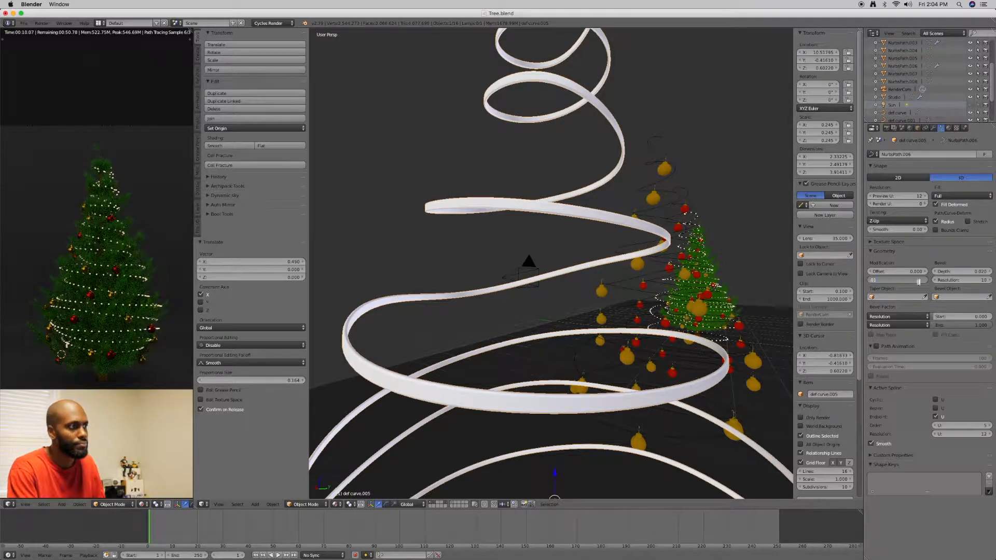
pyautogui.write('.01')
pyautogui.press('Return')
pyautogui.moveTo(720, 274)
pyautogui.mouseDown(button='middle')
pyautogui.moveTo(616, 300)
pyautogui.moveTo(706, 289)
pyautogui.mouseUp(button='middle')
pyautogui.click(916, 280)
pyautogui.press('Return')
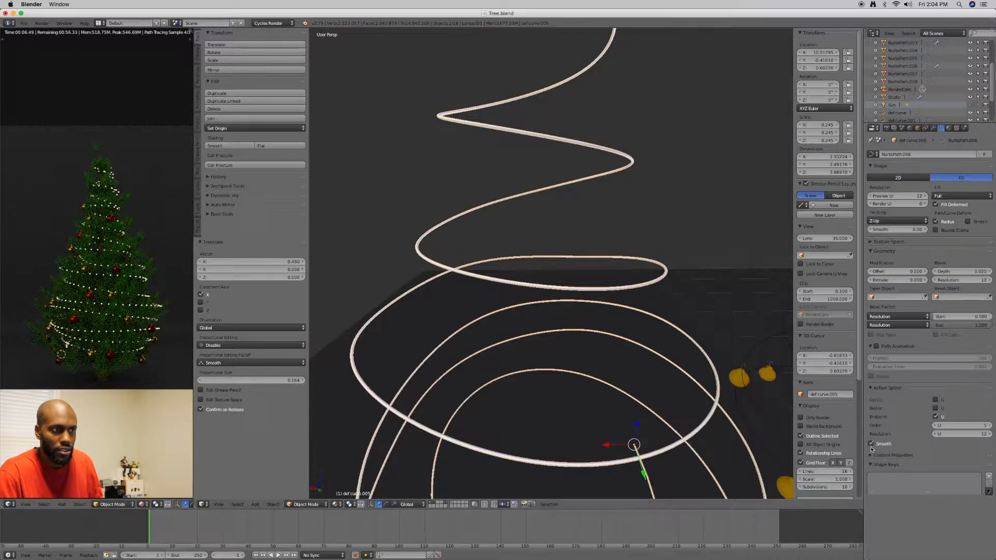
pyautogui.click(935, 415)
pyautogui.scroll(-8, 744, 399)
pyautogui.moveTo(635, 398); pyautogui.dragTo(585, 375, button='middle')
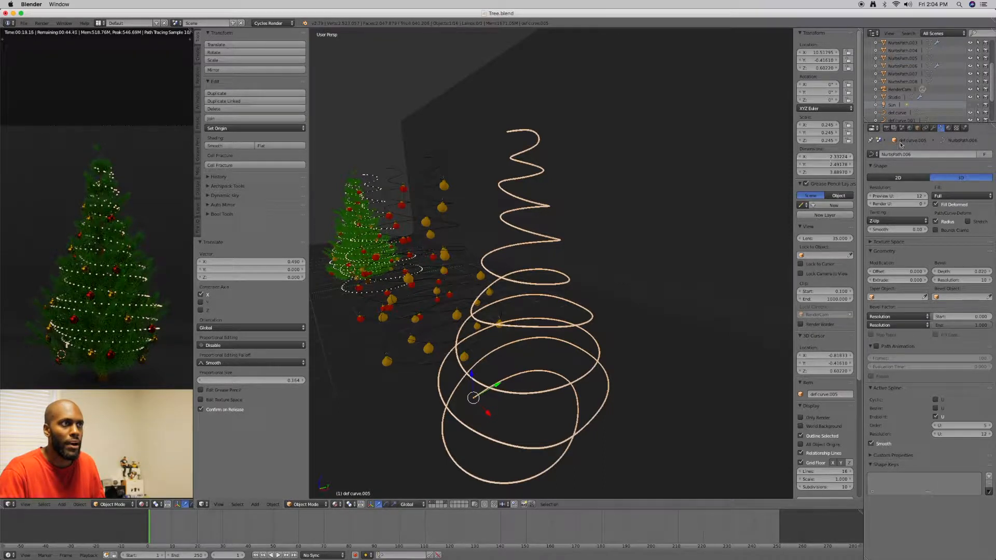
pyautogui.click(932, 130)
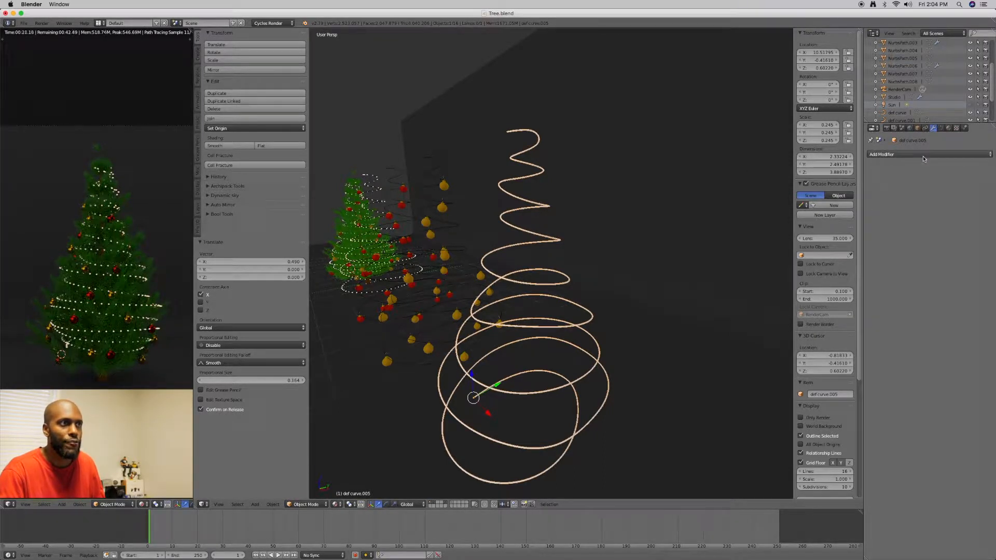
pyautogui.click(923, 155)
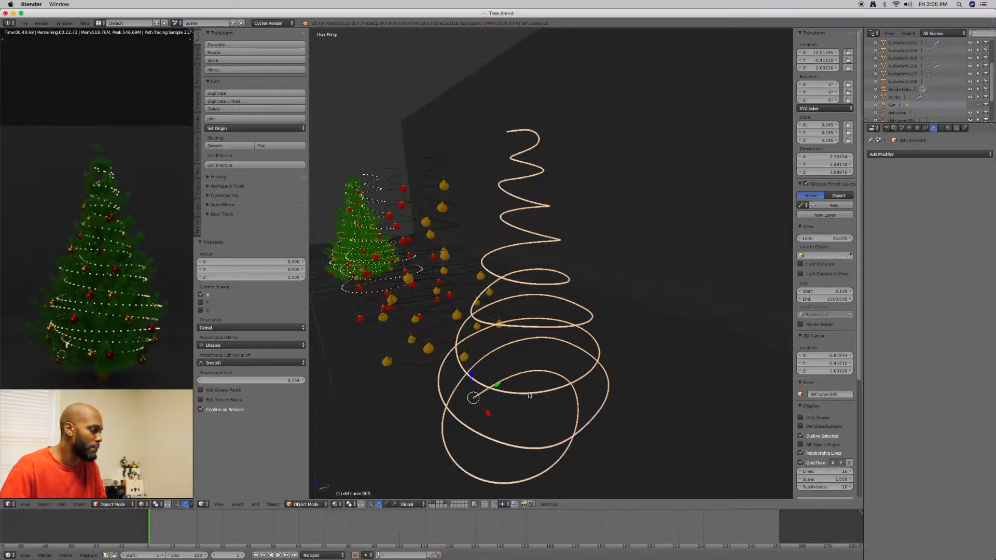
# Convert the beveled spiral curve into a mesh object
pyautogui.click(272, 504)
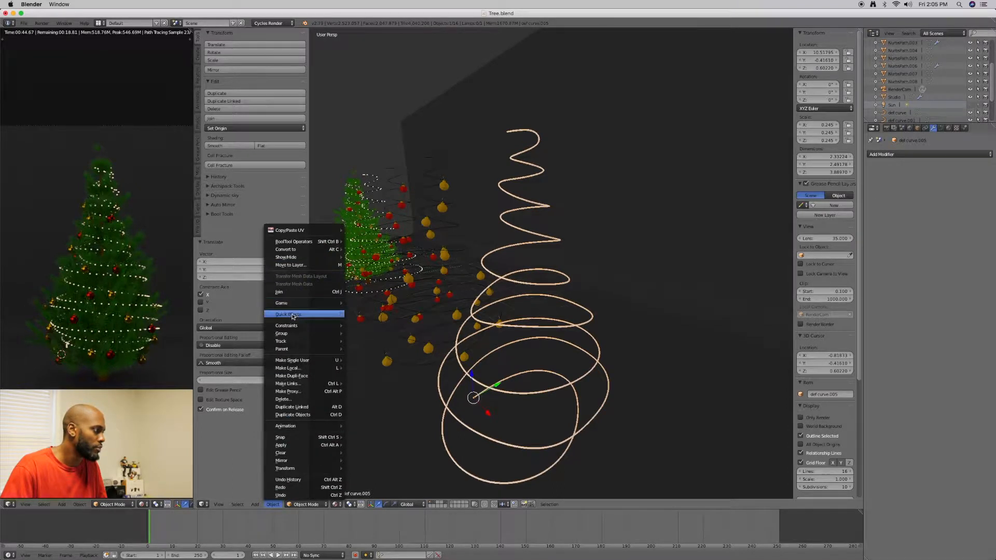
pyautogui.moveTo(293, 252)
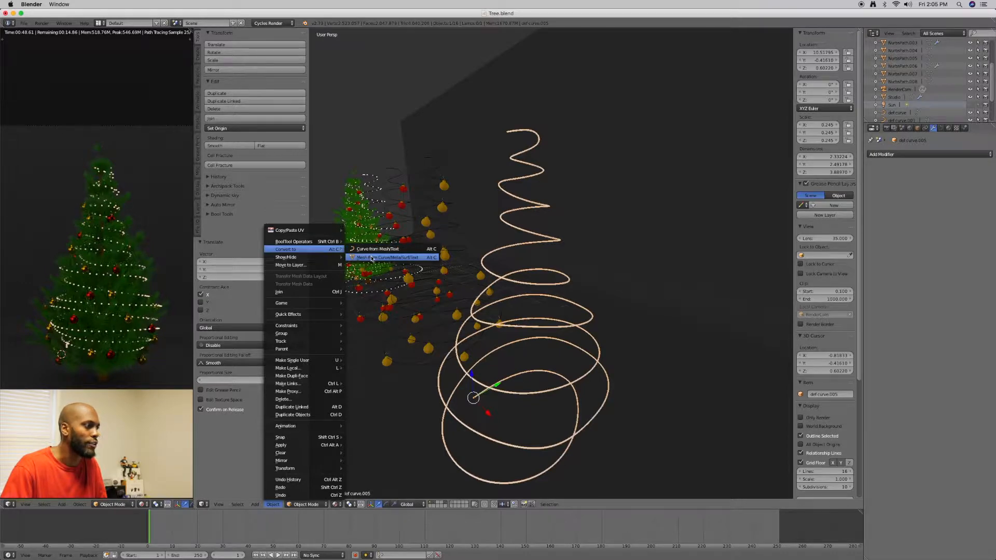
pyautogui.click(371, 258)
pyautogui.moveTo(466, 275); pyautogui.dragTo(540, 291, button='middle')
# In Edit Mode with face selection, select a short section of the spiral mesh's middle loop and nudge it slightly along X
pyautogui.press('Tab')
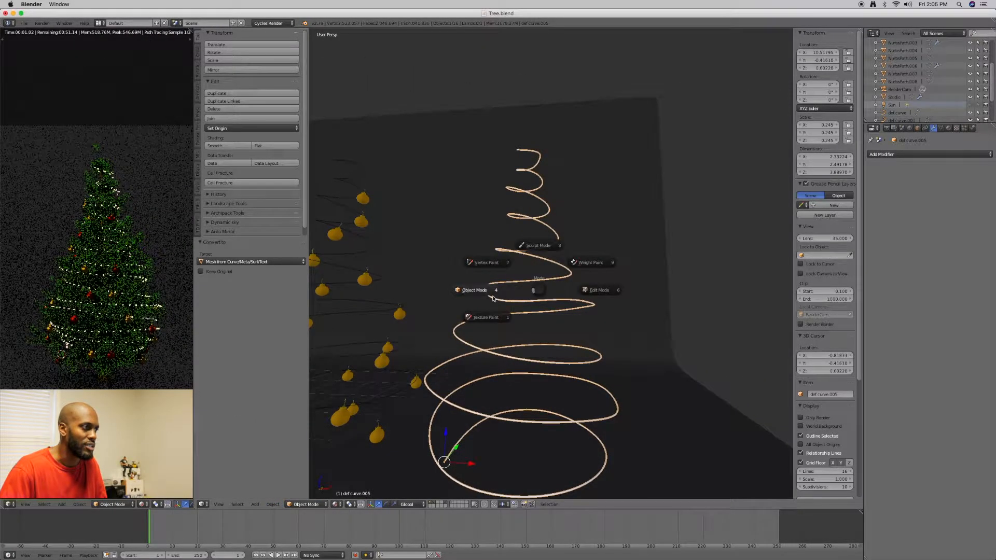
pyautogui.click(586, 288)
pyautogui.scroll(4, 577, 290)
pyautogui.scroll(6, 578, 291)
pyautogui.moveTo(581, 294); pyautogui.dragTo(586, 288, button='middle')
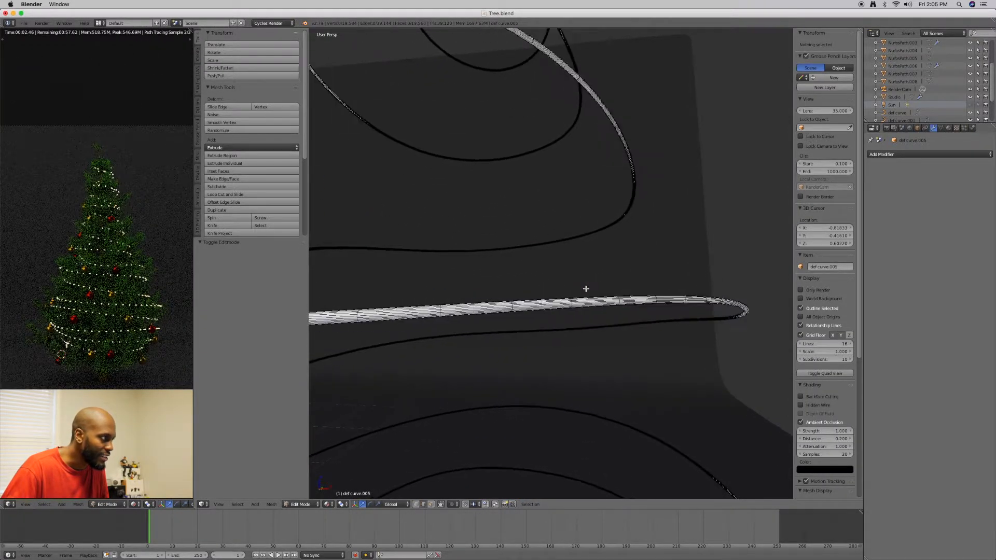
pyautogui.keyDown('alt'); pyautogui.rightClick(441, 310); pyautogui.keyUp('alt')
pyautogui.hotkey('ctrl', 'Tab')
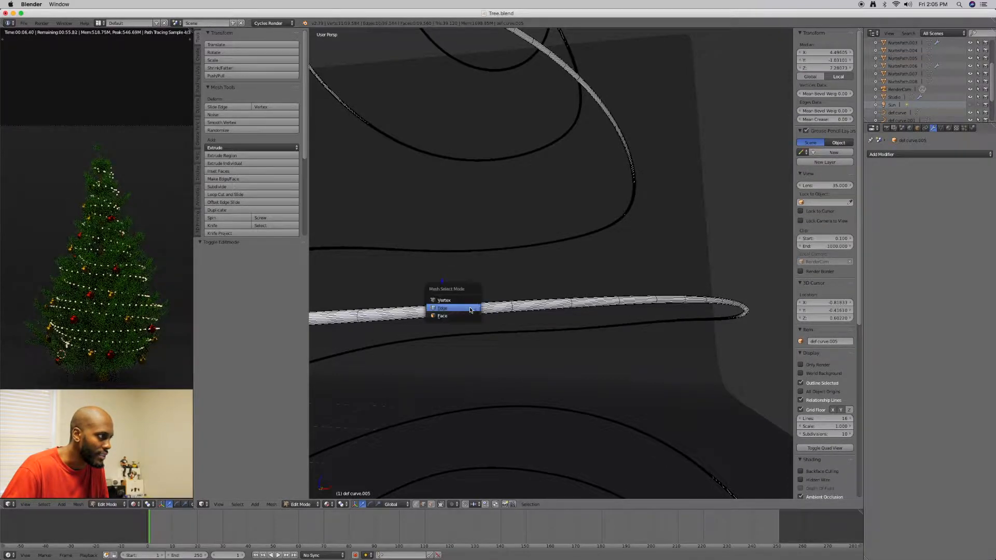
pyautogui.click(456, 317)
pyautogui.moveTo(463, 298); pyautogui.dragTo(516, 316)
pyautogui.scroll(-6, 508, 316)
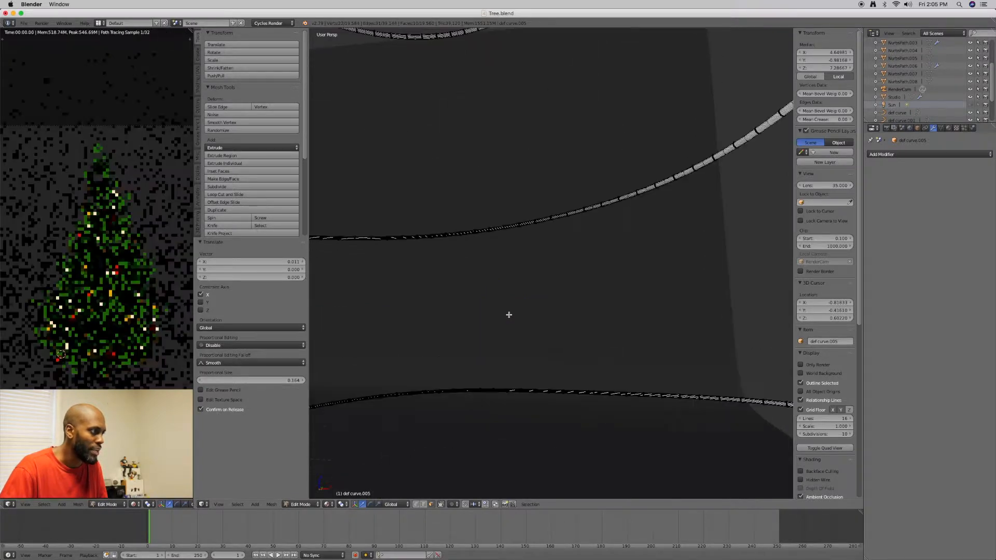
# Leave Edit Mode, then reselect the spiral mesh and return to Edit Mode on it
pyautogui.press('Tab')
pyautogui.click(440, 338)
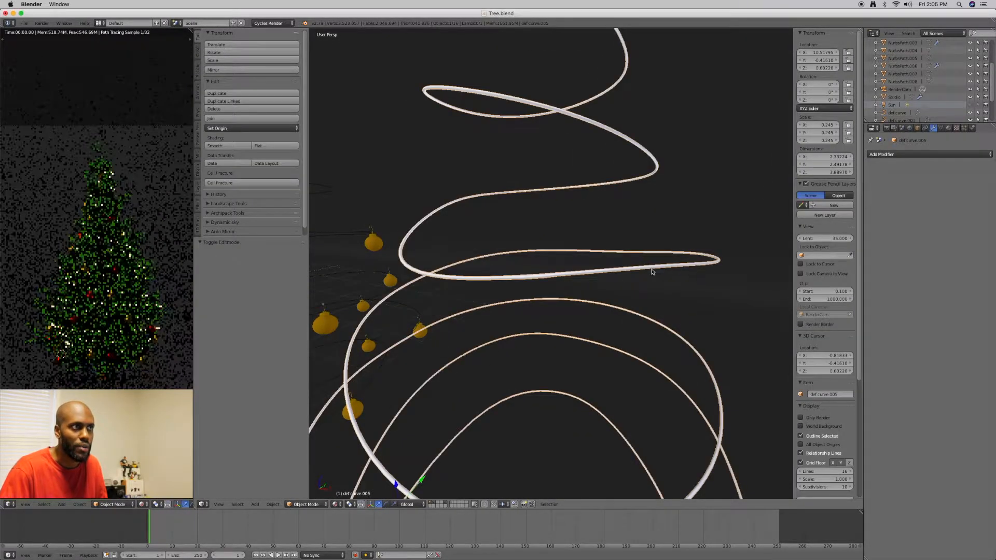
pyautogui.click(891, 155)
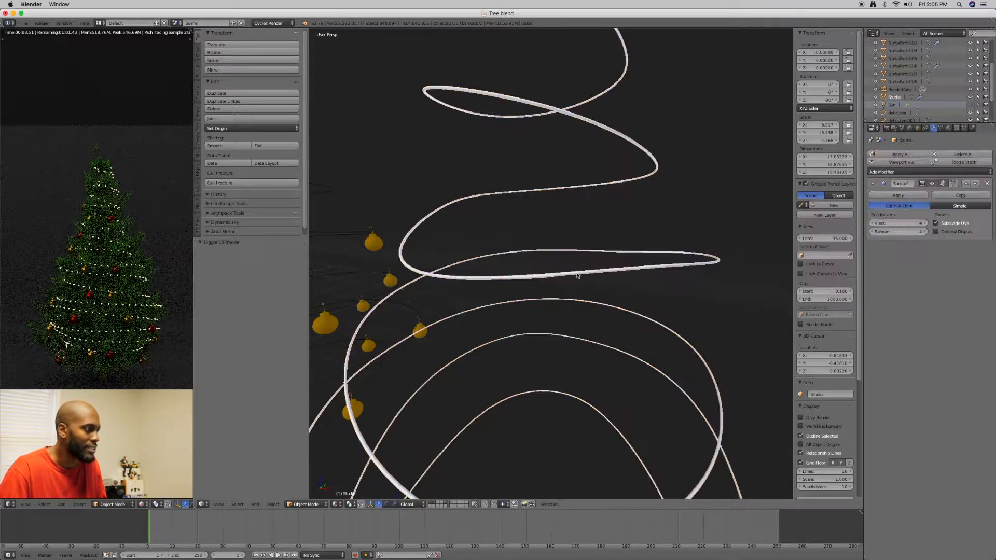
pyautogui.press('Tab')
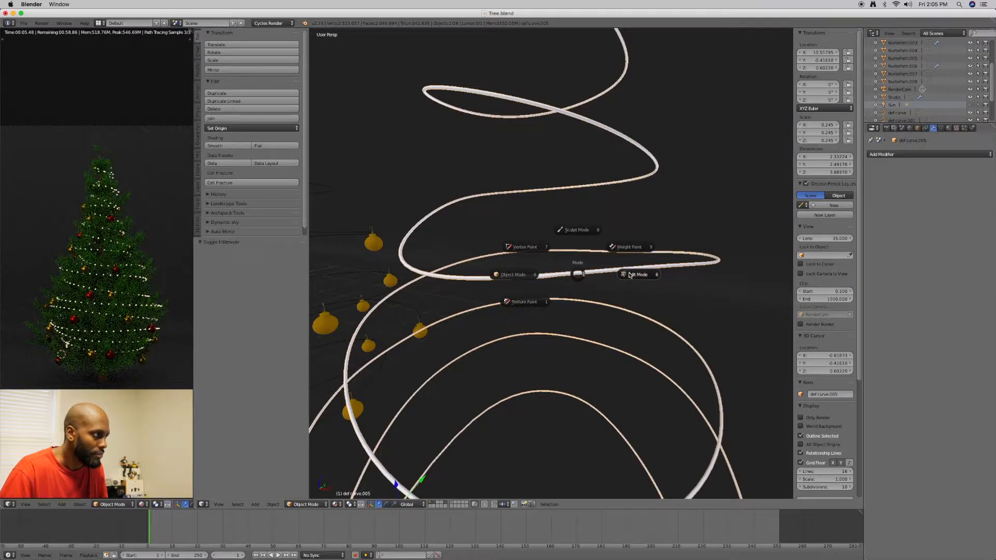
pyautogui.click(617, 274)
pyautogui.scroll(4, 563, 274)
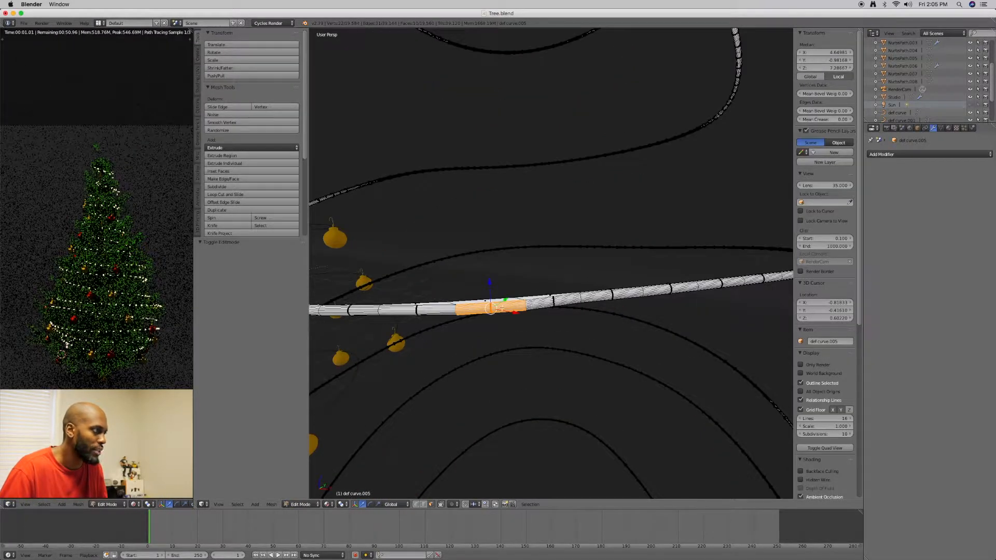
# Try to shift the selected faces along Y, then undo the move
pyautogui.moveTo(537, 306); pyautogui.dragTo(483, 324, button='middle')
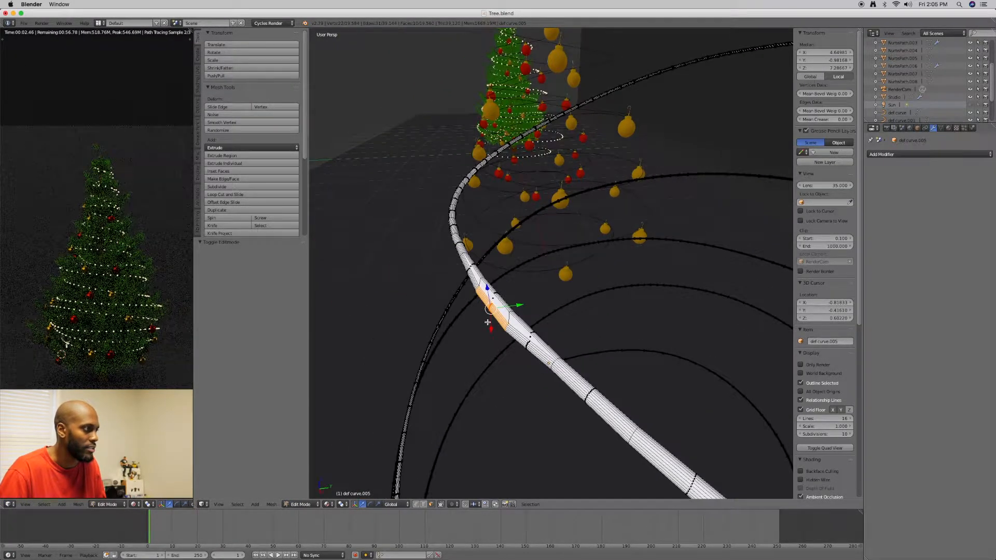
pyautogui.moveTo(520, 306); pyautogui.dragTo(518, 307)
pyautogui.hotkey('ctrl', 'z')
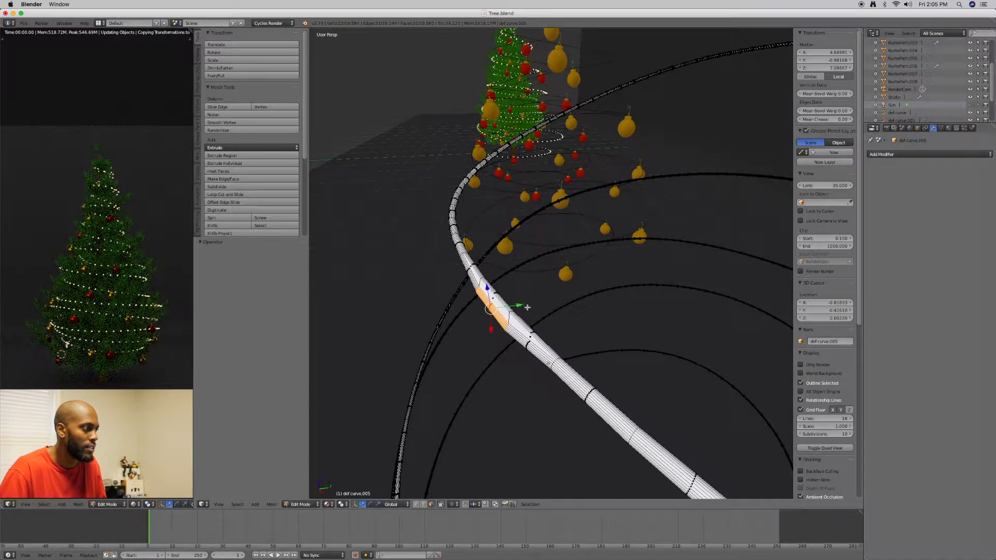
# Deselect all faces of the spiral mesh and return to Object Mode
pyautogui.moveTo(534, 303); pyautogui.dragTo(569, 302, button='middle')
pyautogui.press('a')
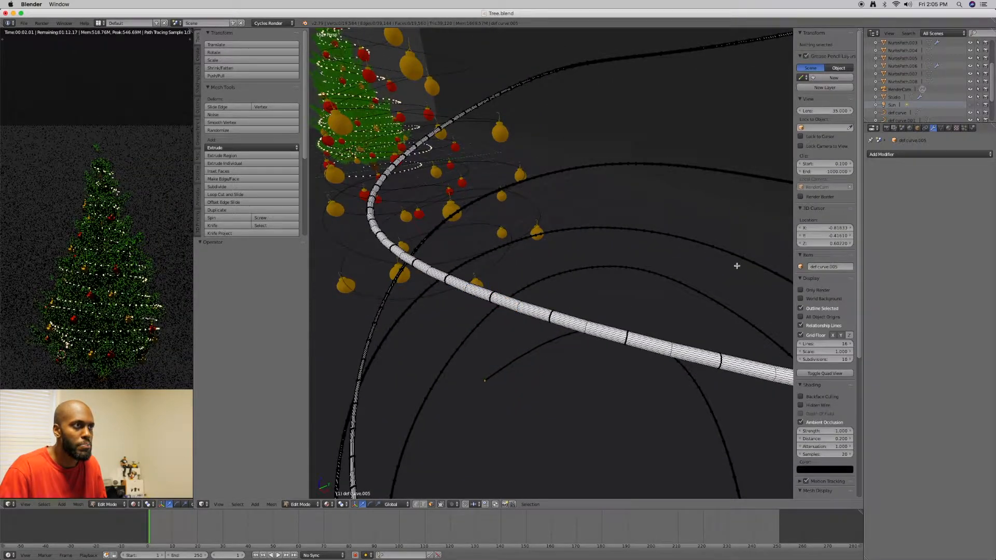
pyautogui.click(897, 155)
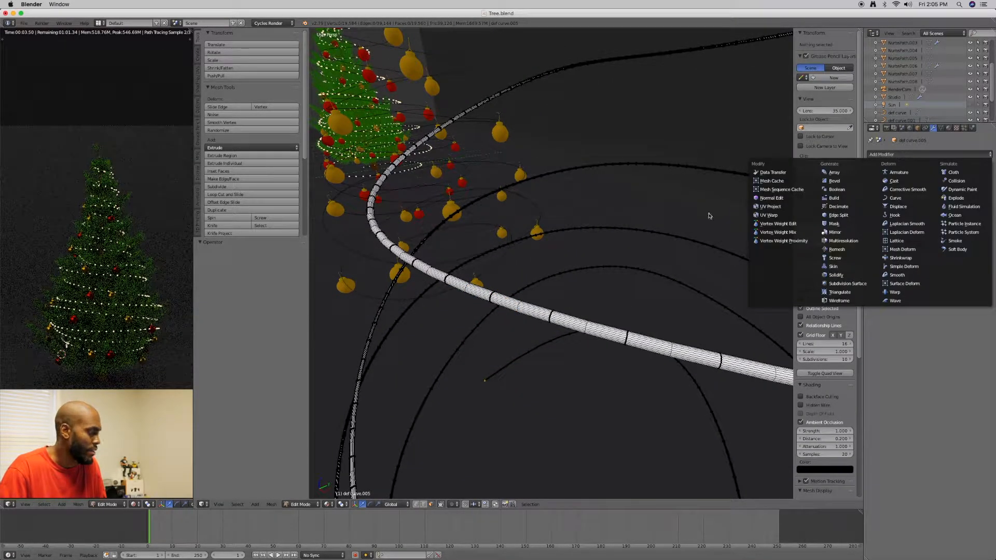
pyautogui.press('Tab')
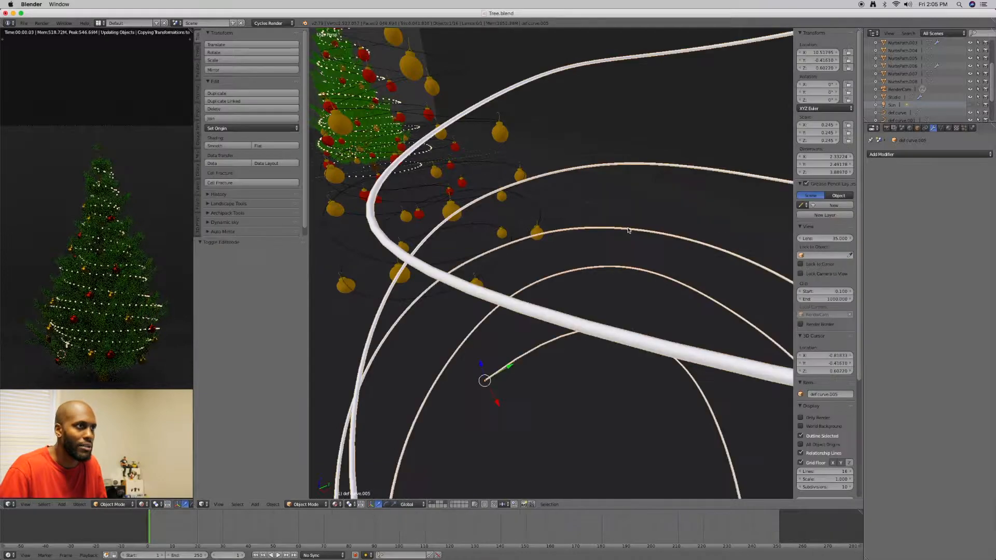
# Try a Subdivision Surface modifier on the spiral mesh and enter Edit Mode on it
pyautogui.click(900, 154)
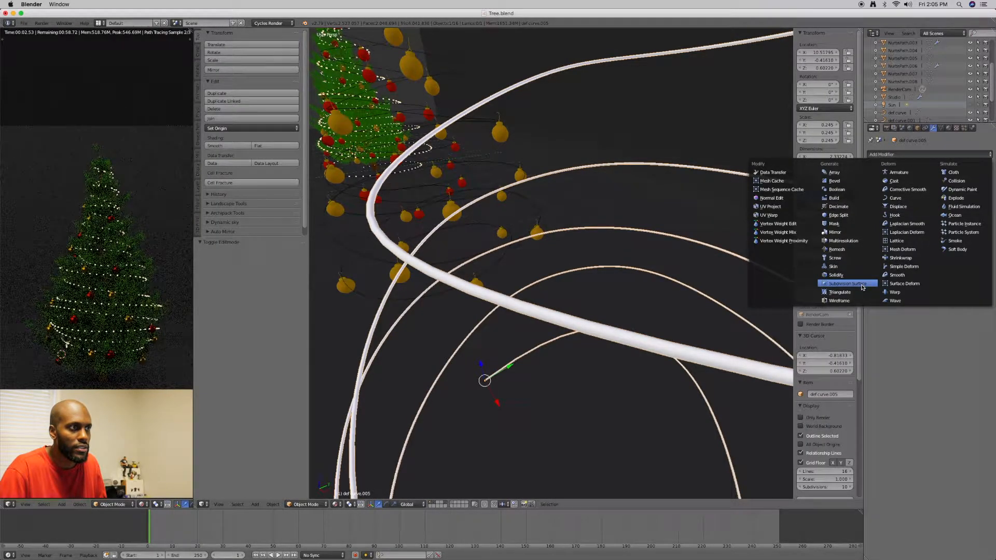
pyautogui.click(833, 285)
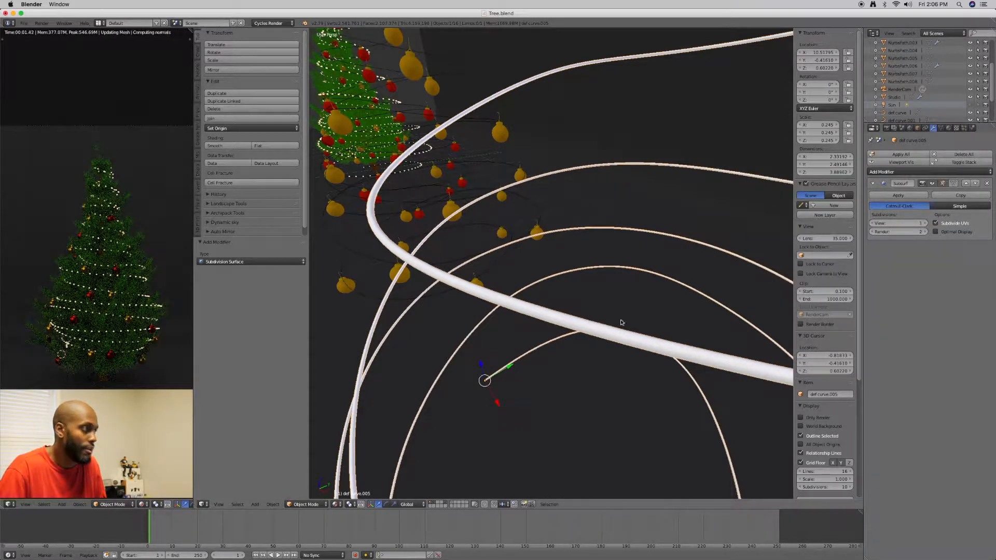
pyautogui.press('Tab')
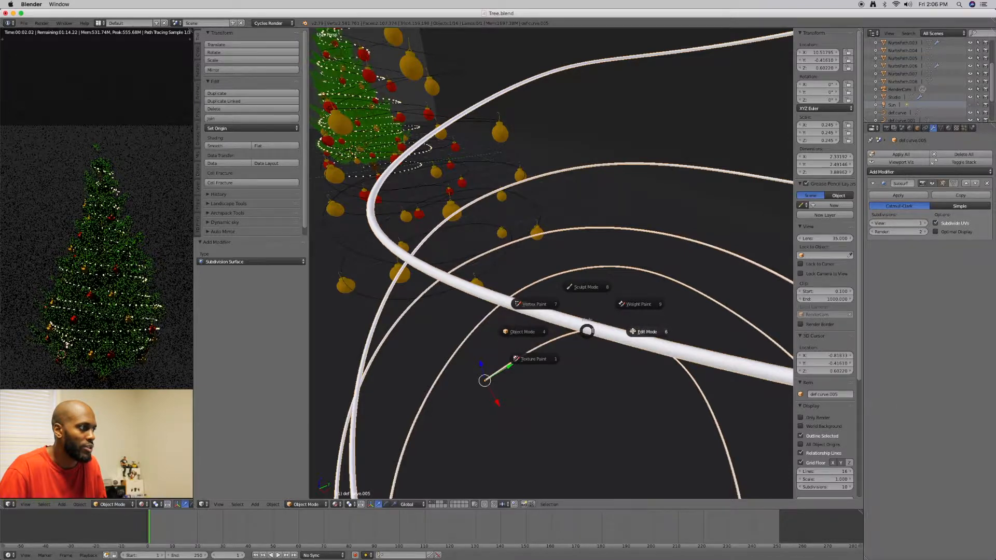
pyautogui.click(630, 329)
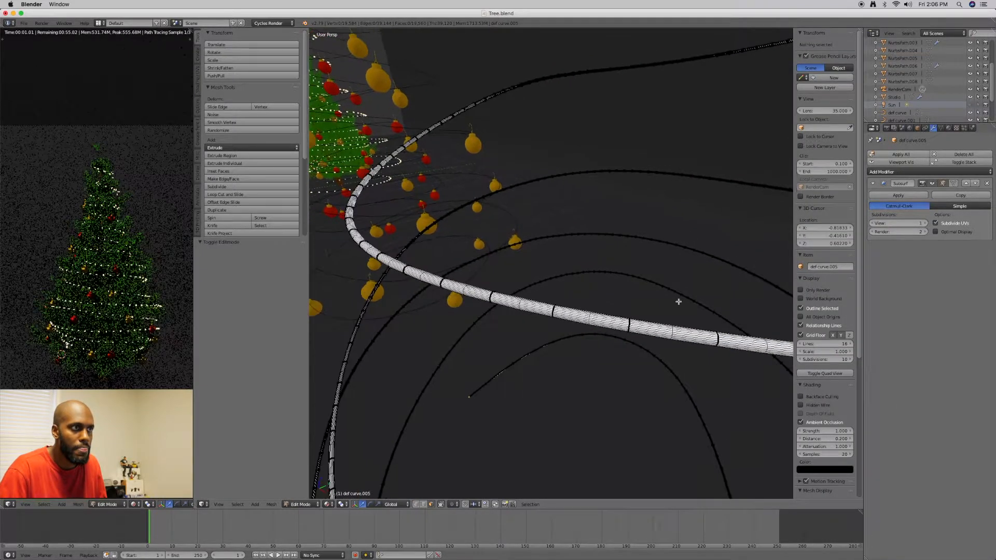
# Try higher viewport subdivisions on the Subsurf modifier, then remove the modifier and return to Object Mode
pyautogui.click(925, 226)
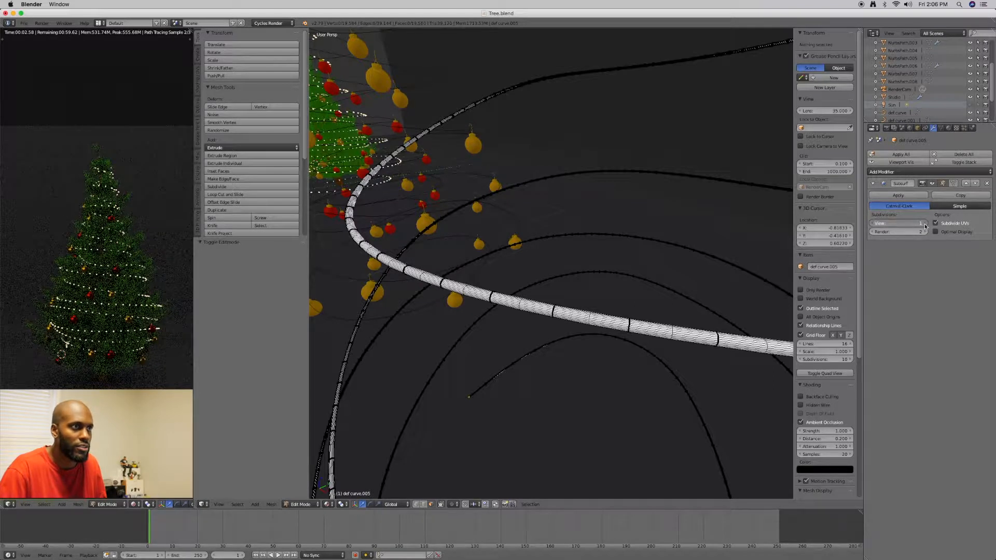
pyautogui.click(925, 226)
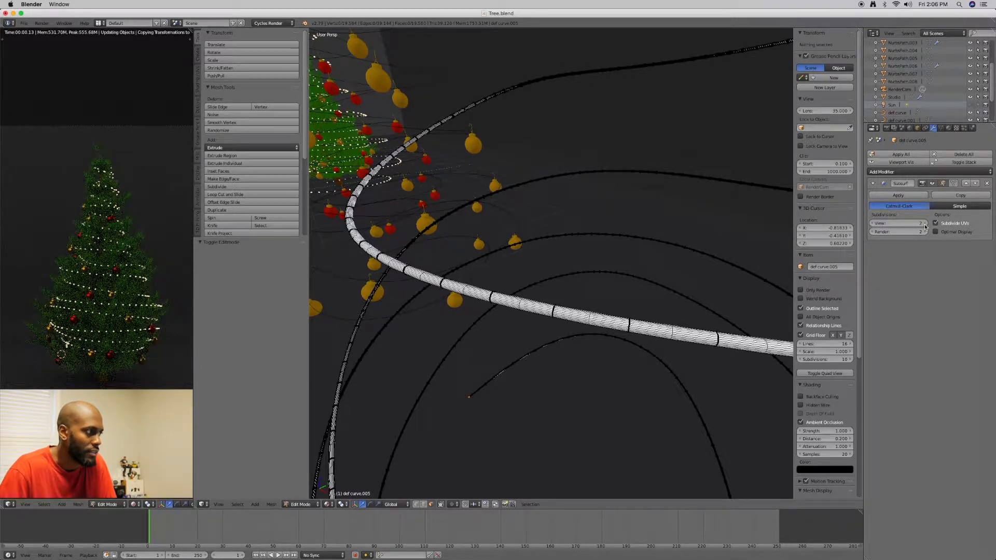
pyautogui.click(925, 226)
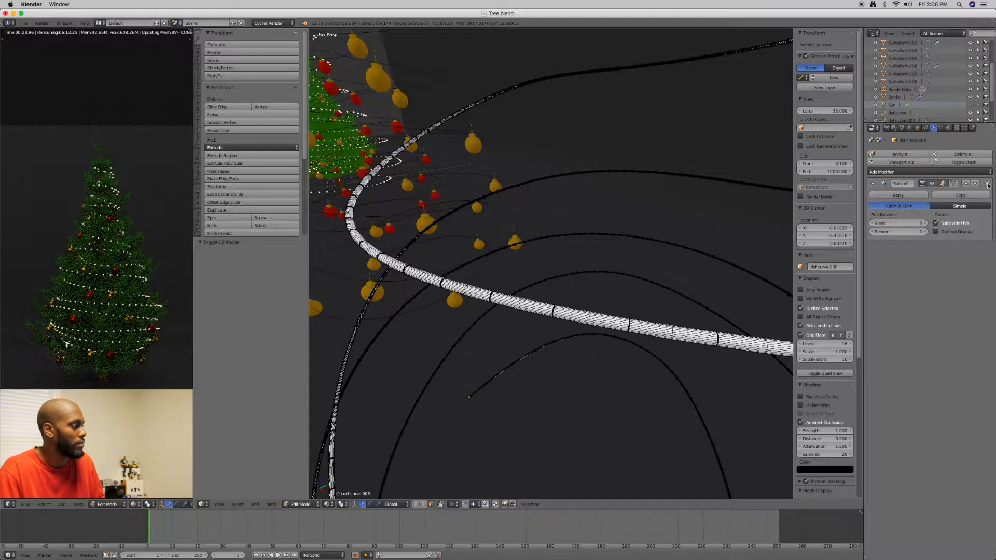
pyautogui.click(987, 184)
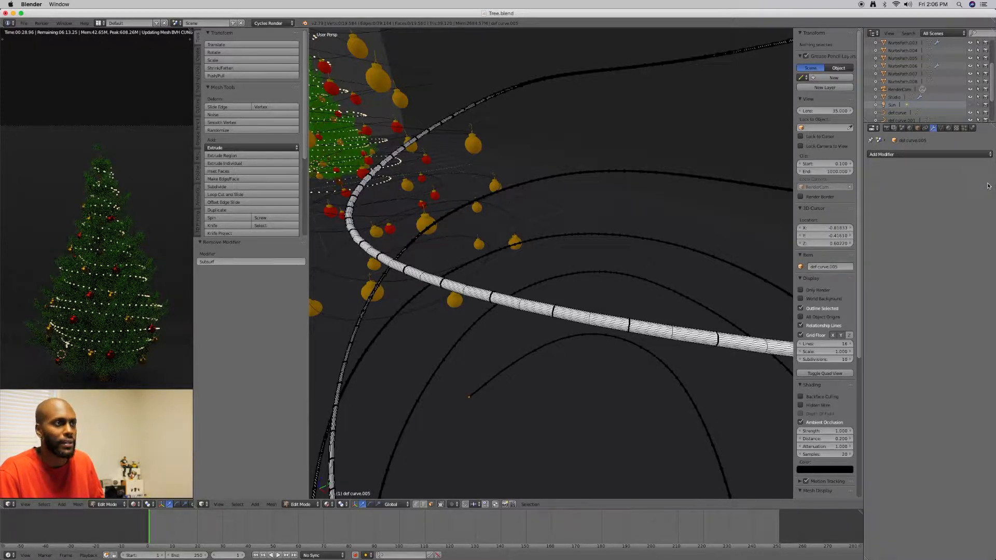
pyautogui.moveTo(640, 240); pyautogui.dragTo(658, 241, button='middle')
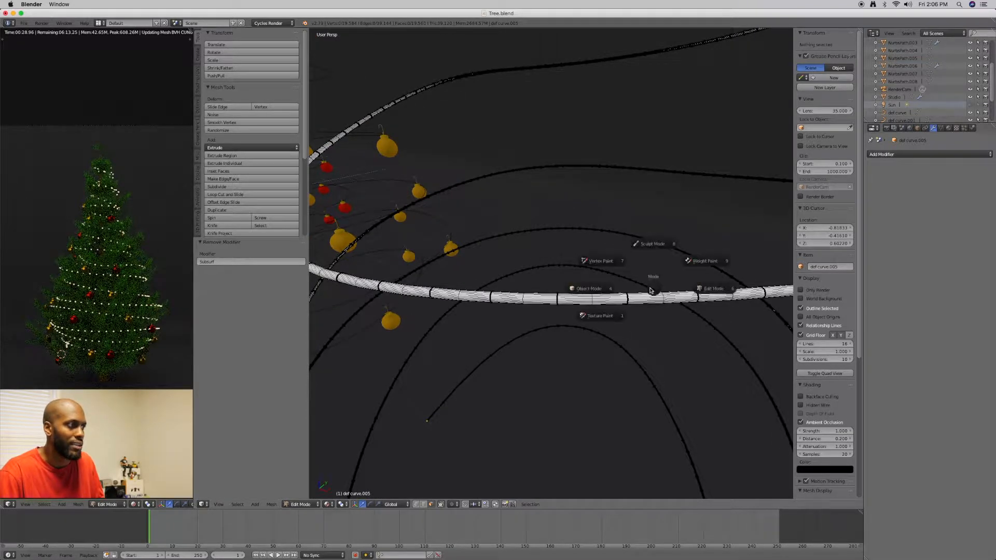
pyautogui.press('Tab')
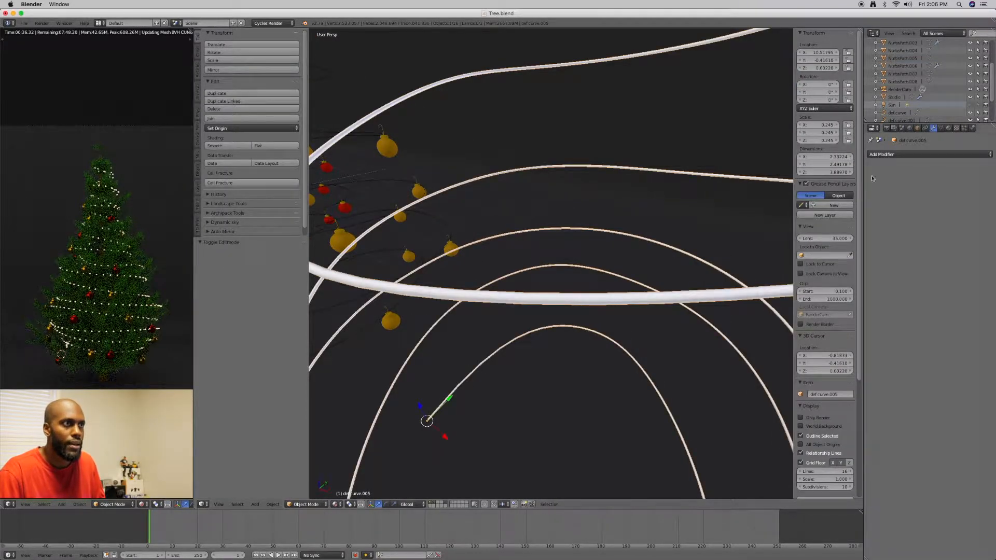
# Add a Particle System modifier to the spiral mesh and rename it garland
pyautogui.click(912, 156)
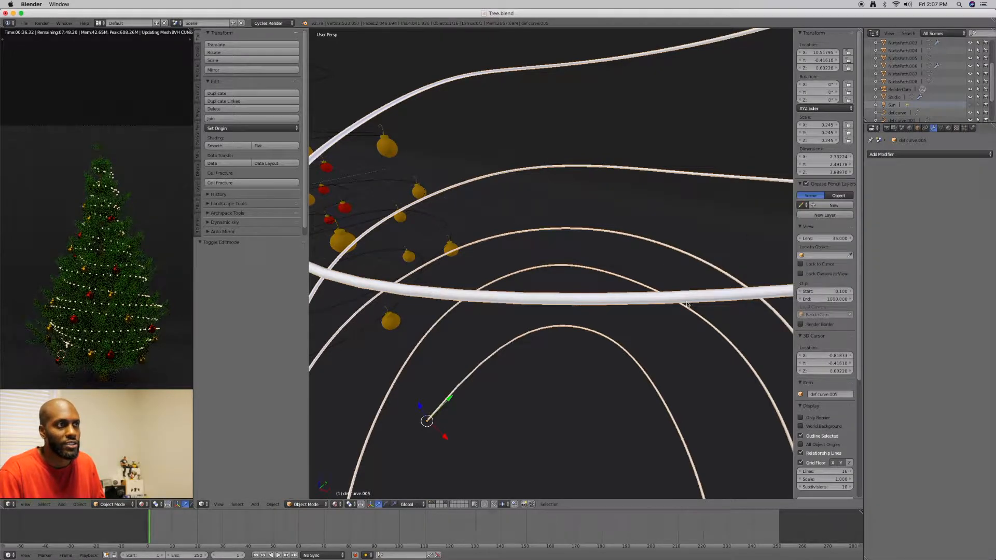
pyautogui.click(886, 155)
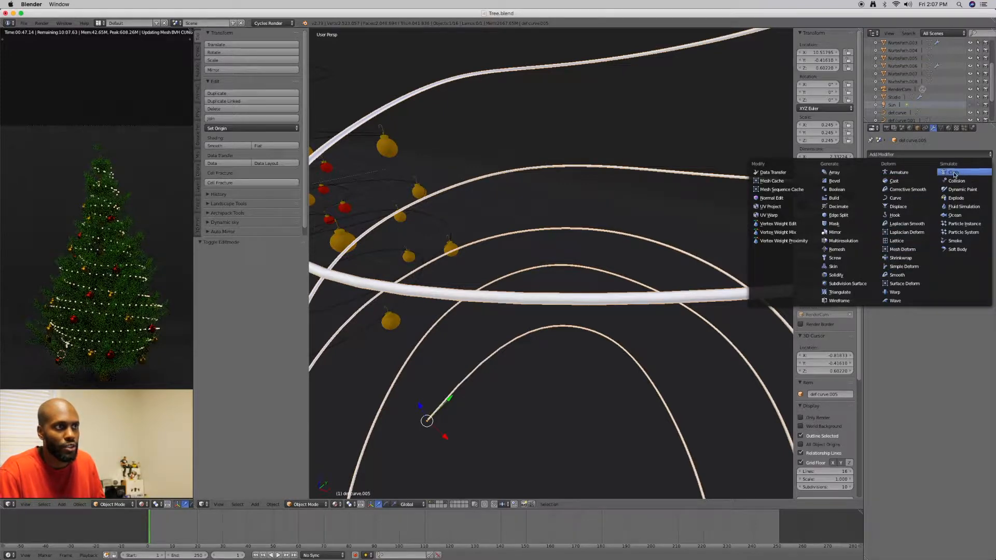
pyautogui.click(952, 234)
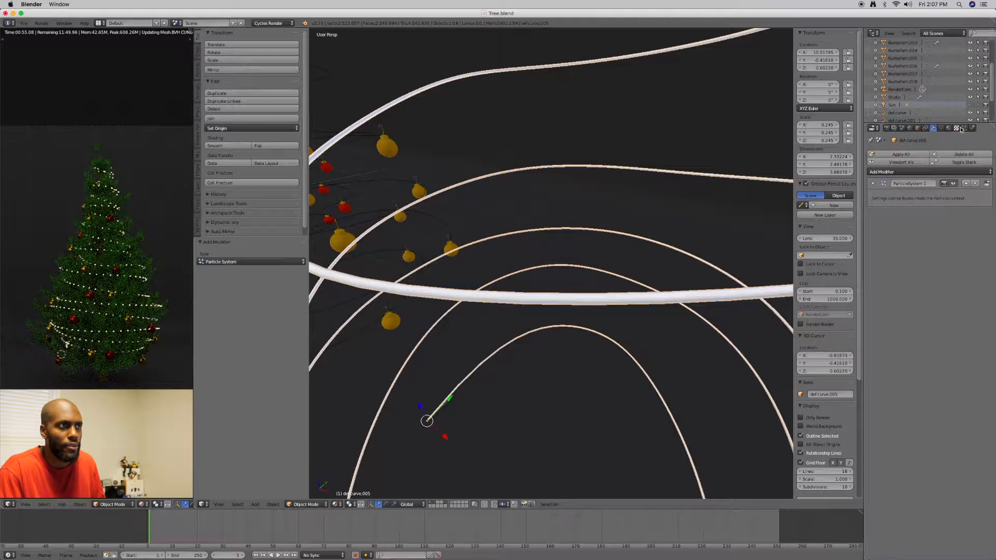
pyautogui.click(928, 184)
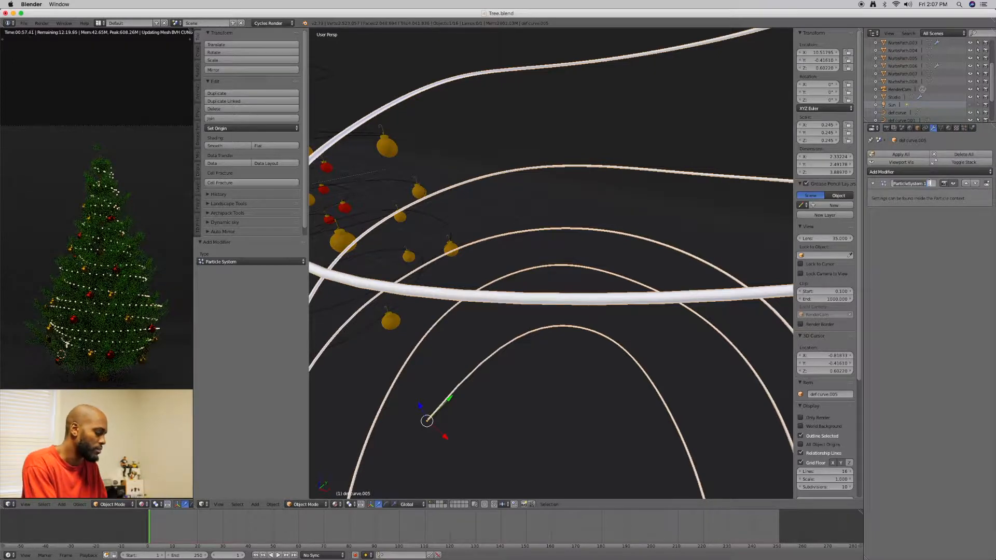
pyautogui.press('BackSpace')
pyautogui.write('def')
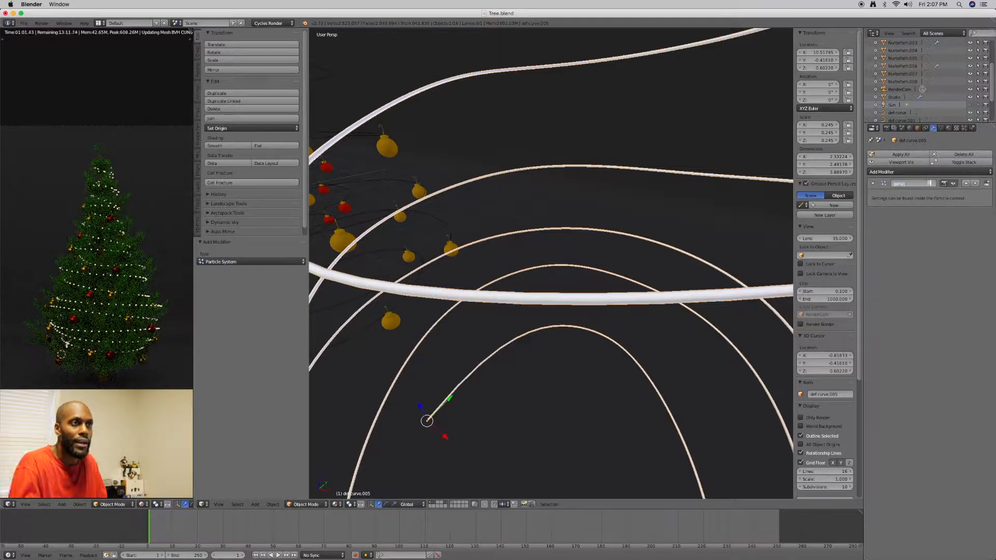
pyautogui.press('Return')
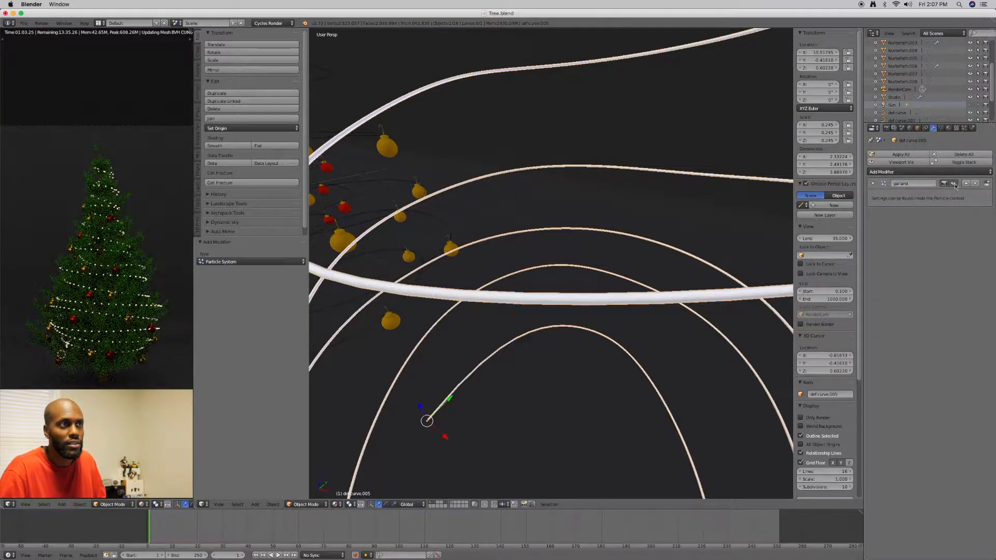
# Change the spiral's particle system type from Emitter to Hair
pyautogui.click(964, 128)
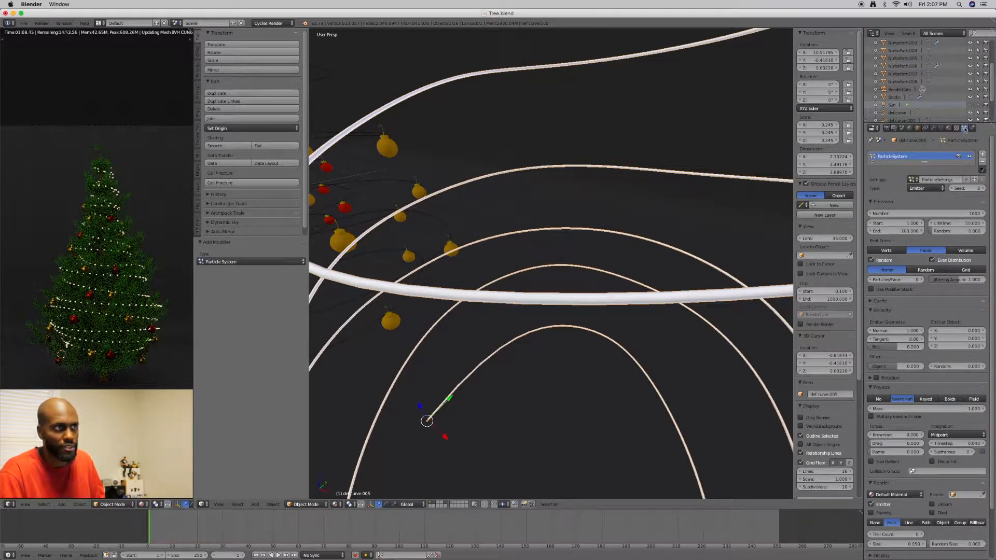
pyautogui.click(928, 189)
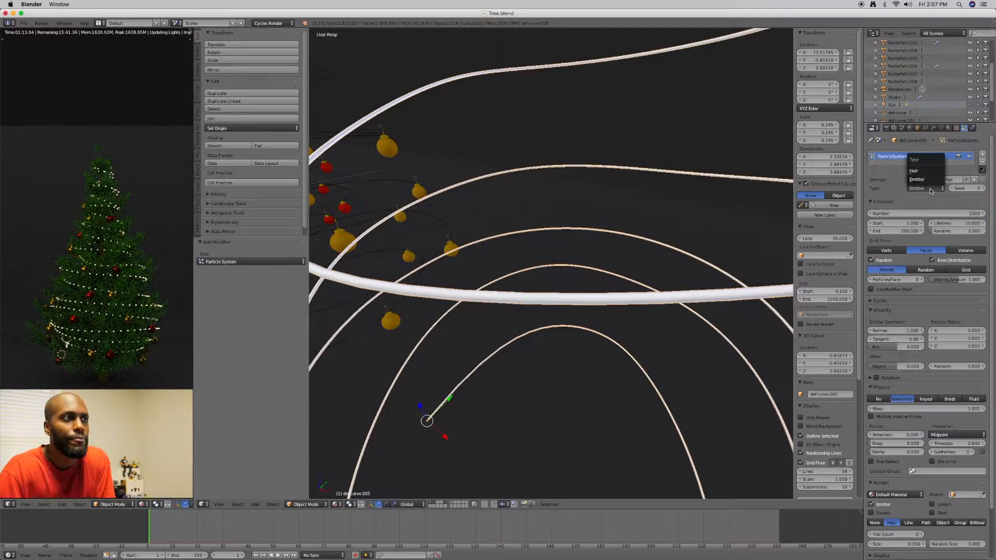
pyautogui.click(927, 172)
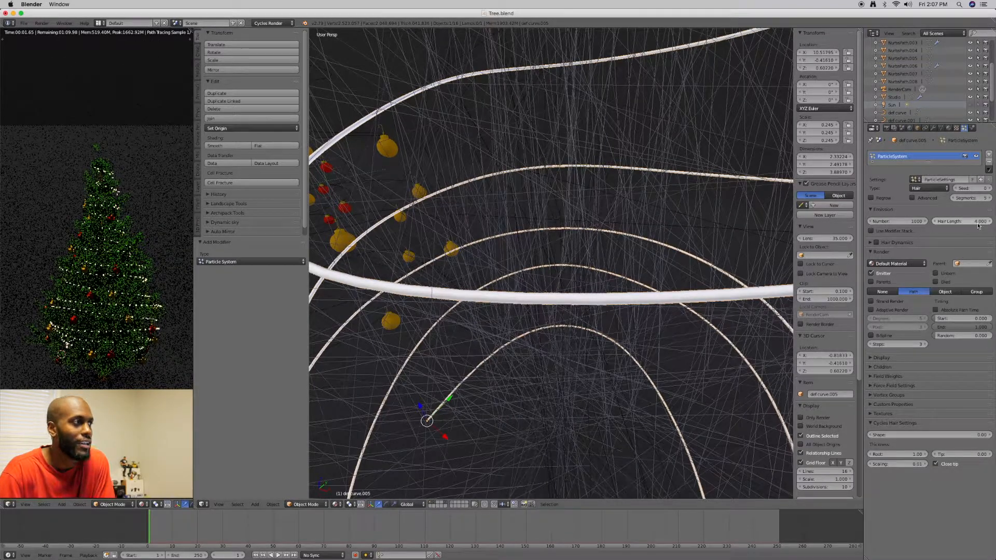
# Set the particle system's hair length to 0.04
pyautogui.scroll(-6, 634, 226)
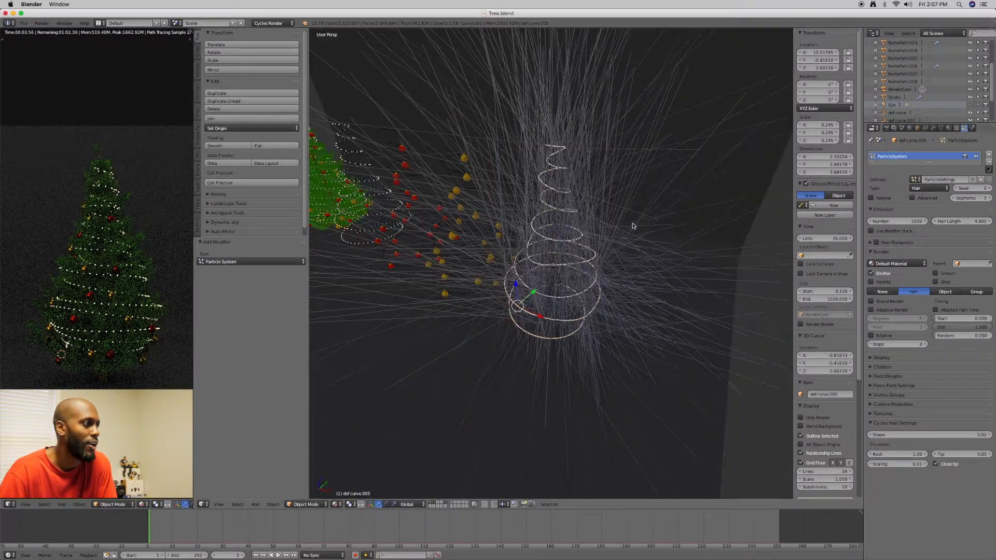
pyautogui.scroll(-5, 633, 226)
pyautogui.scroll(4, 634, 226)
pyautogui.scroll(-2, 636, 223)
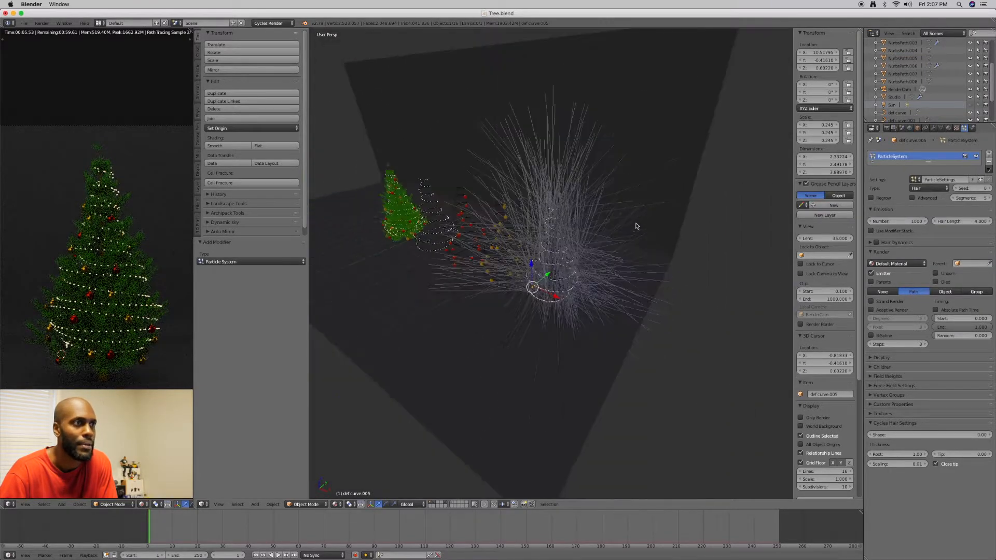
pyautogui.scroll(5, 634, 223)
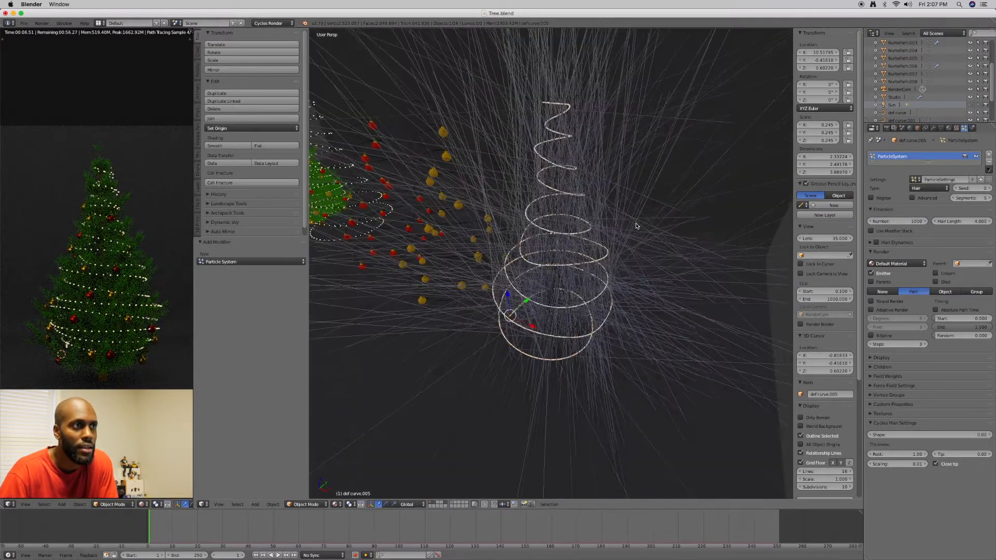
pyautogui.click(978, 222)
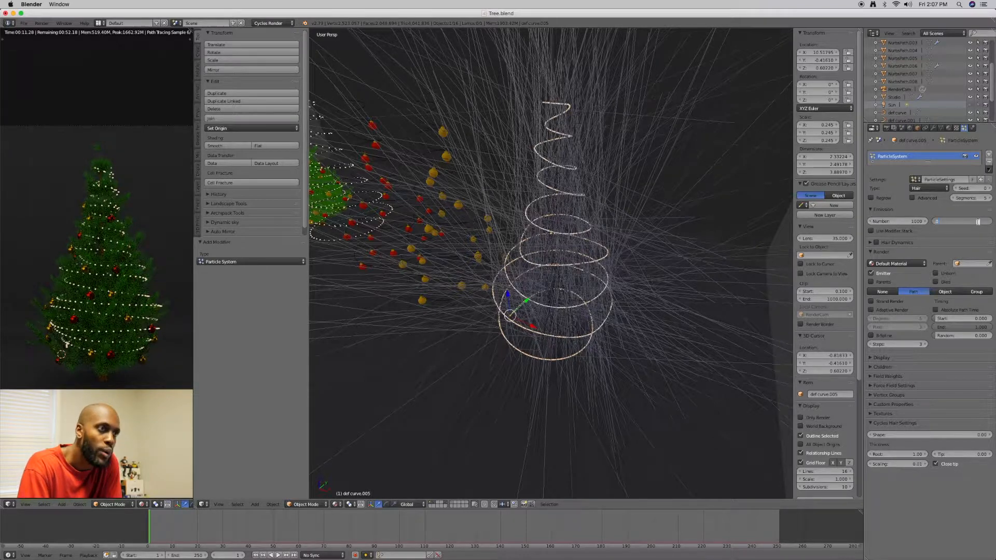
pyautogui.write('0.04')
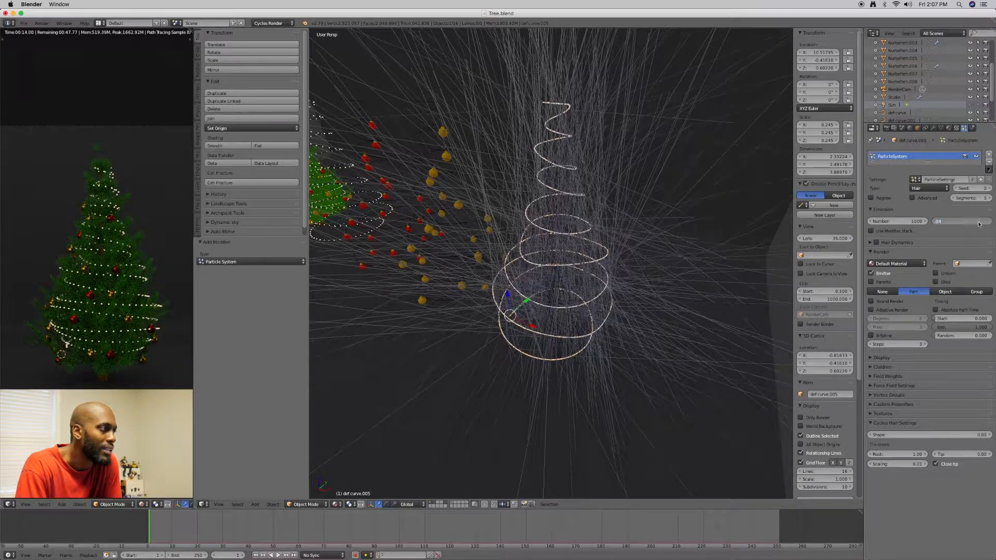
pyautogui.press('Return')
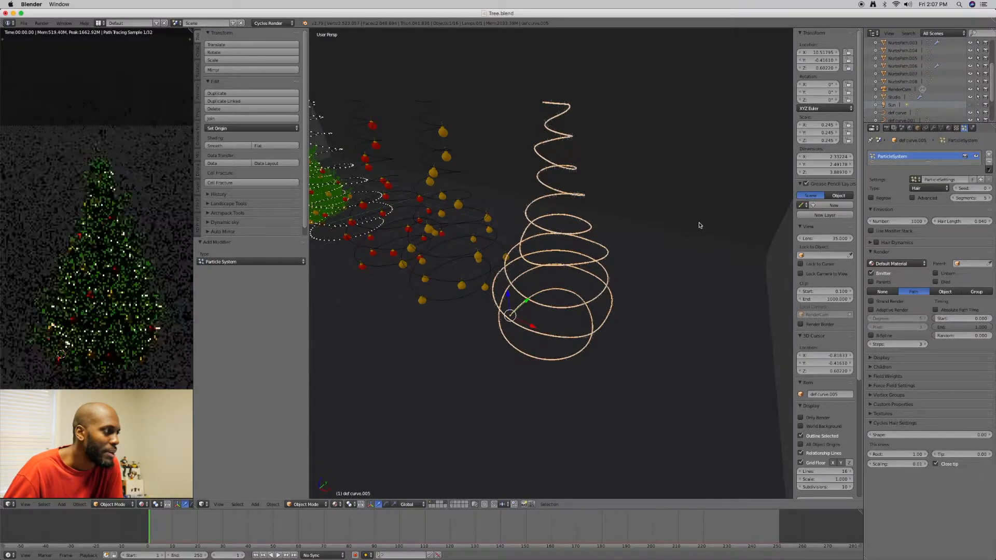
# Set the particle system's hair length to 0.1
pyautogui.scroll(3, 661, 224)
pyautogui.scroll(2, 661, 224)
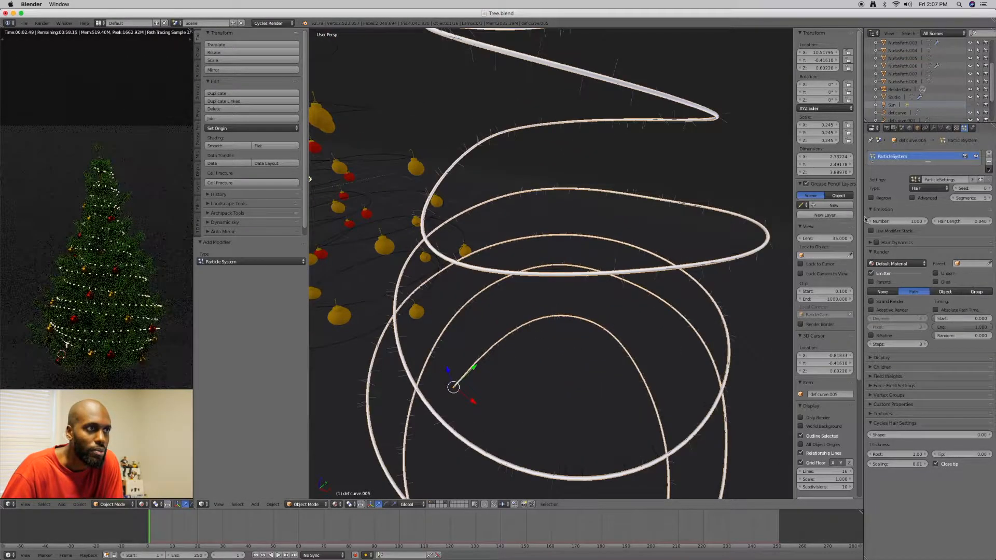
pyautogui.click(979, 222)
pyautogui.click(979, 222)
pyautogui.press('BackSpace')
pyautogui.write('0.1')
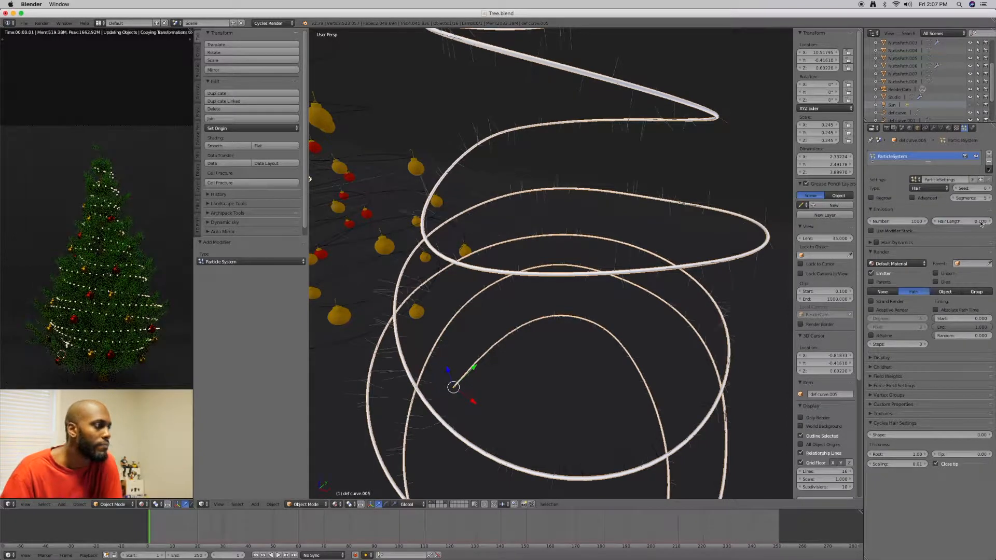
pyautogui.press('Return')
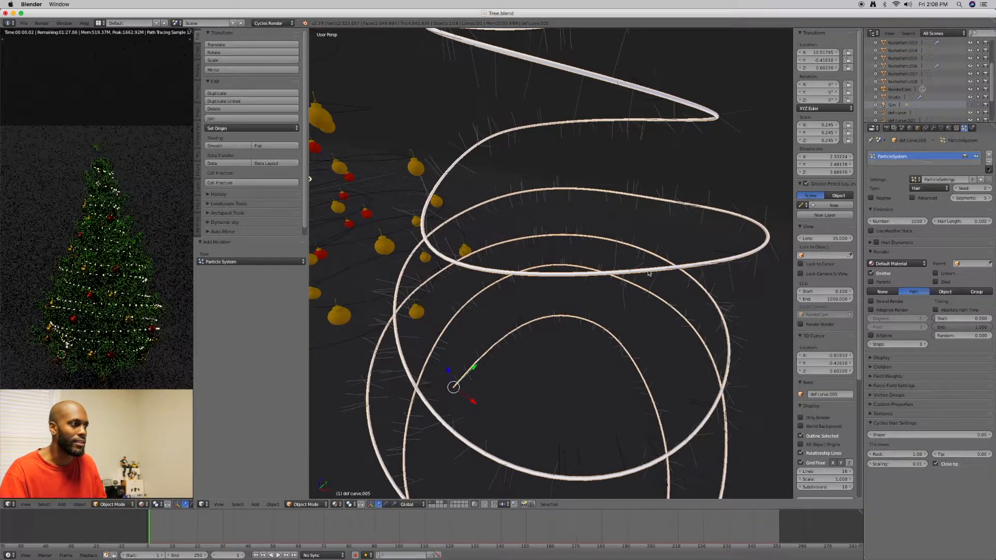
# Assign the existing Metal_mat material to the spiral garland mesh
pyautogui.scroll(-6, 674, 264)
pyautogui.moveTo(683, 245); pyautogui.dragTo(682, 285, button='middle')
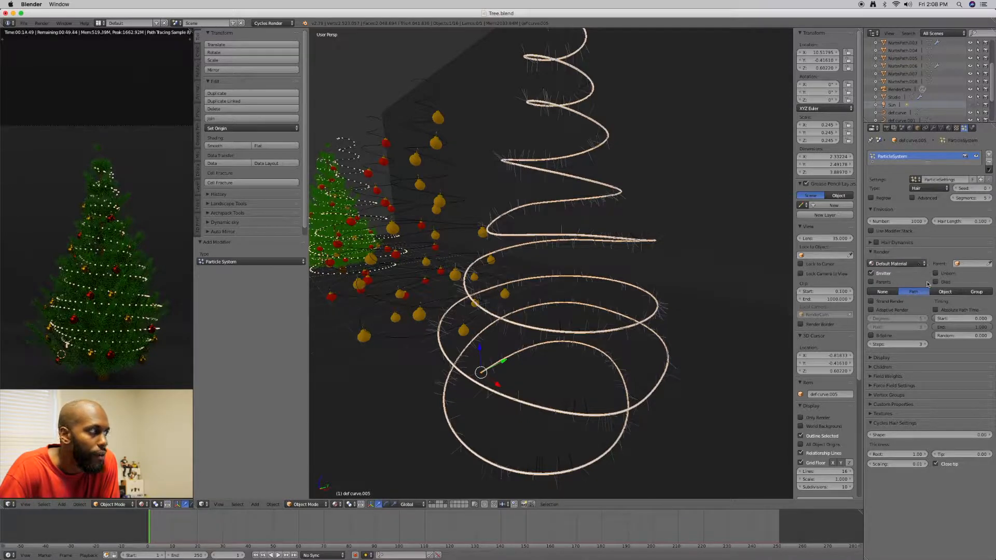
pyautogui.rightClick(661, 301)
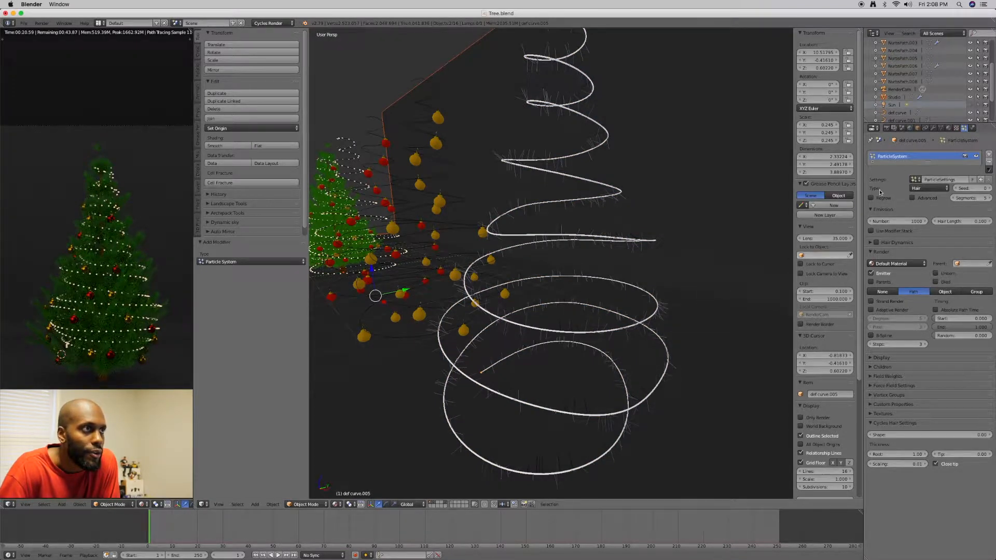
pyautogui.click(949, 129)
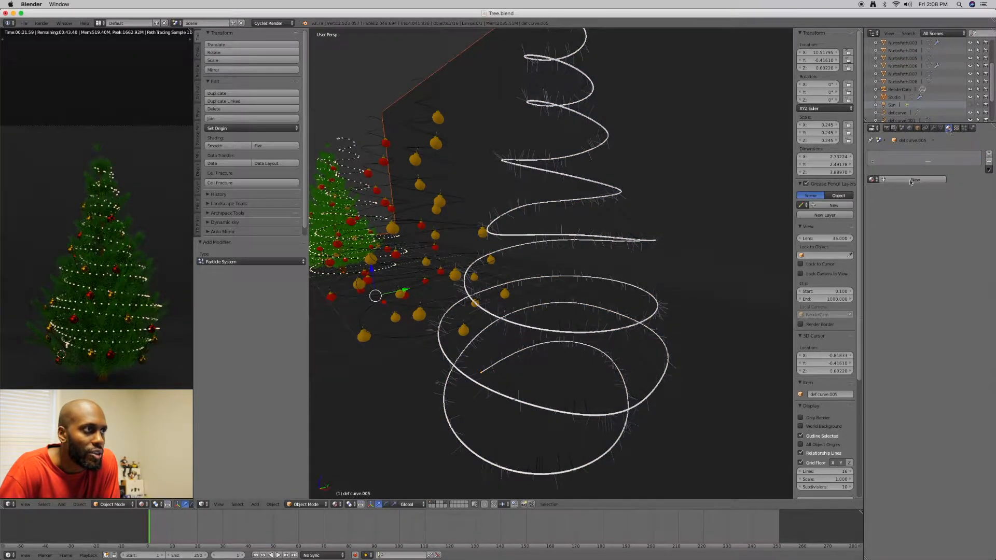
pyautogui.click(872, 180)
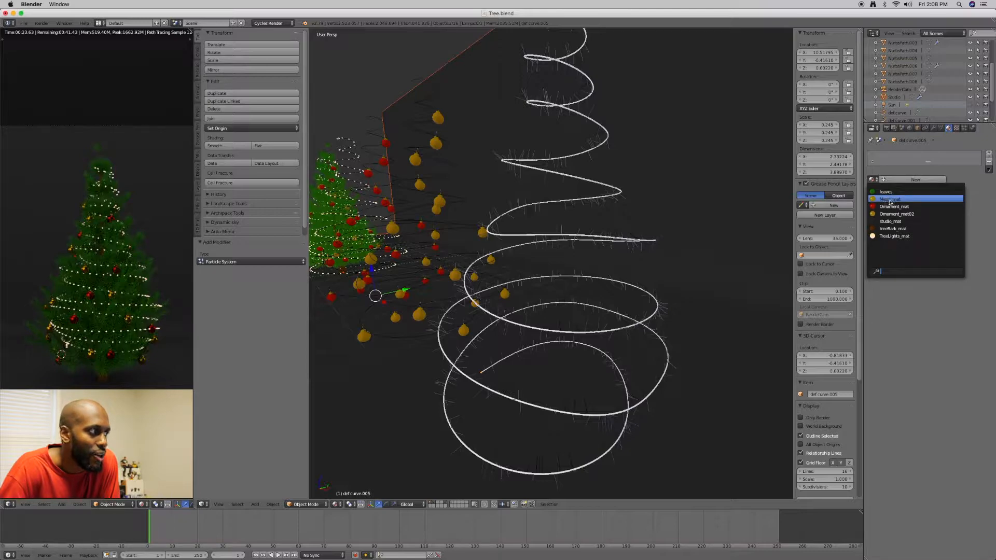
pyautogui.click(888, 199)
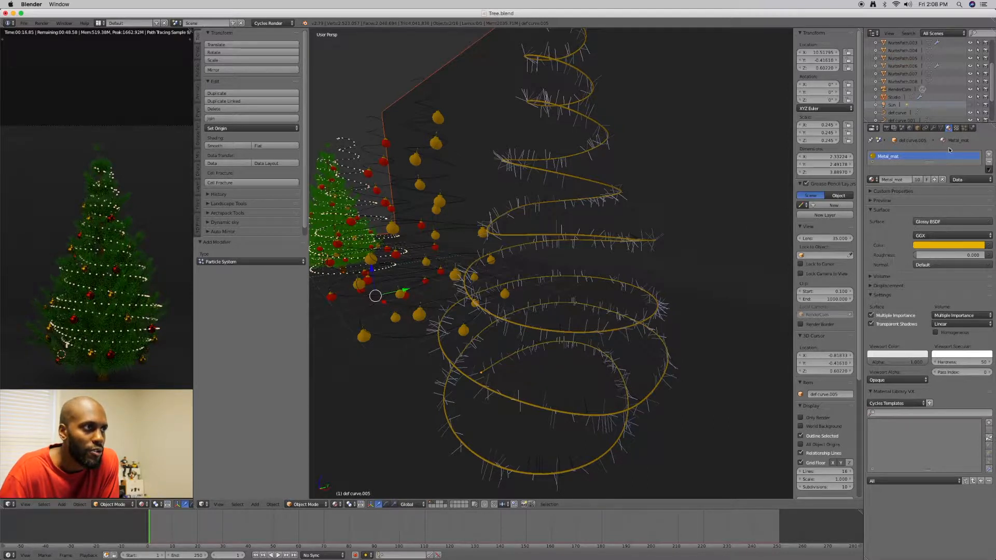
# Set the garland particle system's hair number to 50000
pyautogui.click(963, 128)
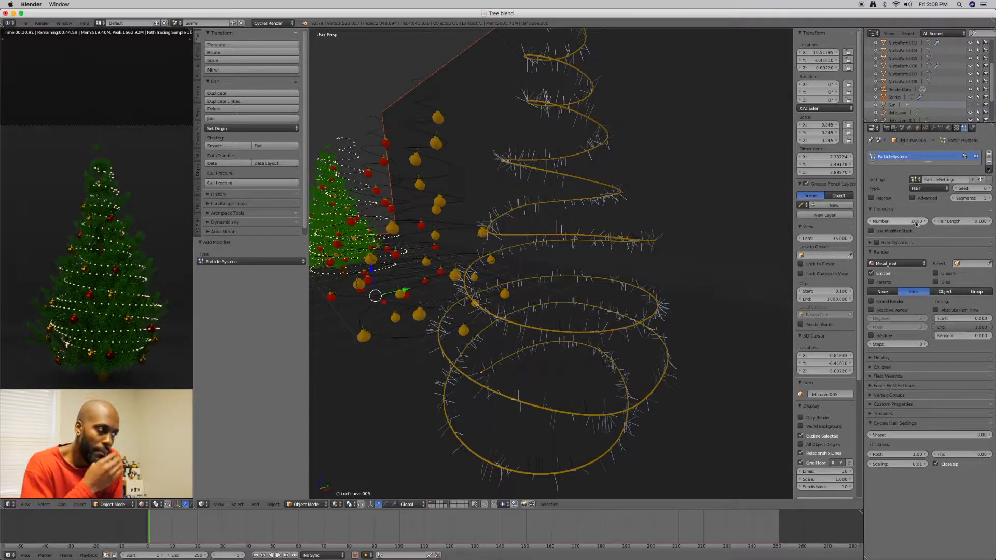
pyautogui.click(900, 221)
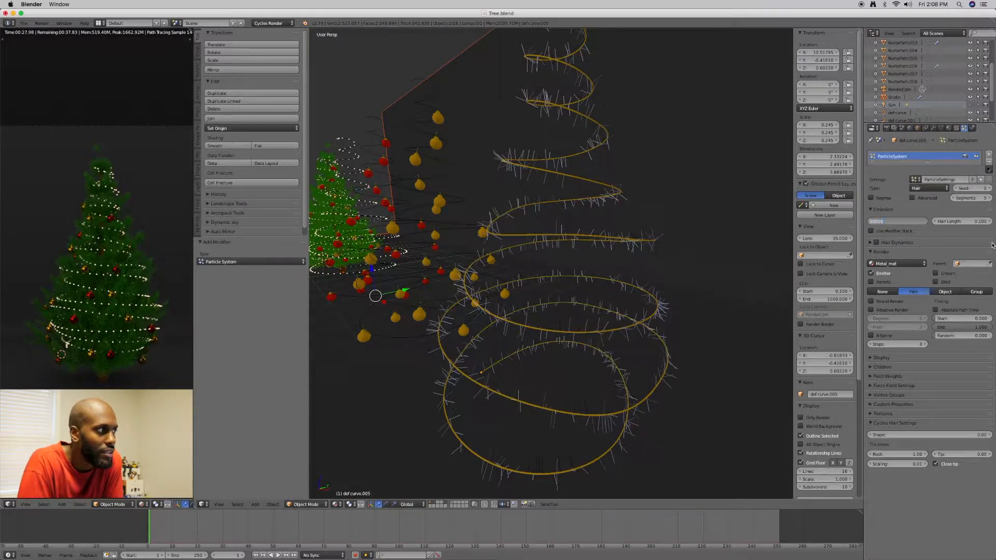
pyautogui.press('Return')
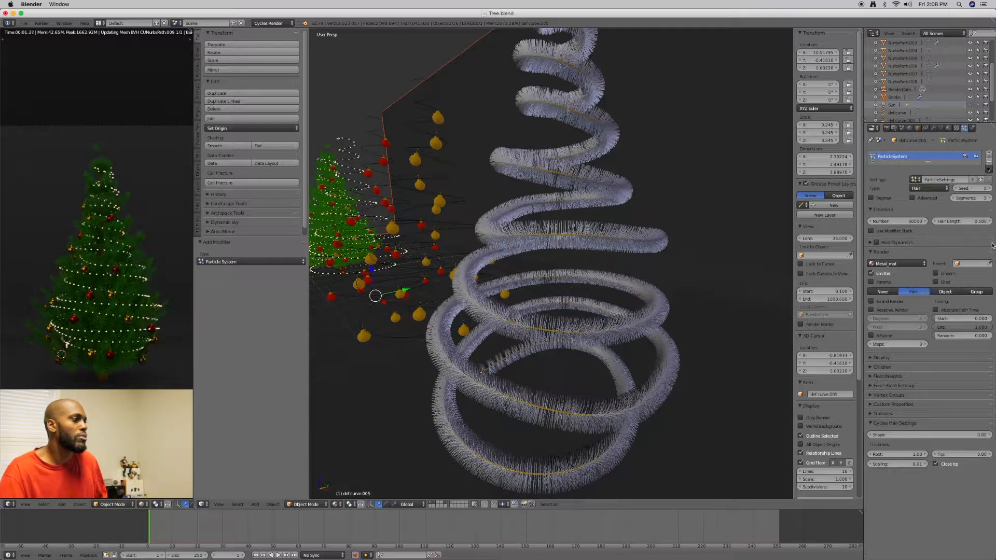
# Reduce the garland particle system's hair number to 30000
pyautogui.moveTo(693, 266); pyautogui.dragTo(634, 289, button='middle')
pyautogui.scroll(4, 633, 289)
pyautogui.click(897, 221)
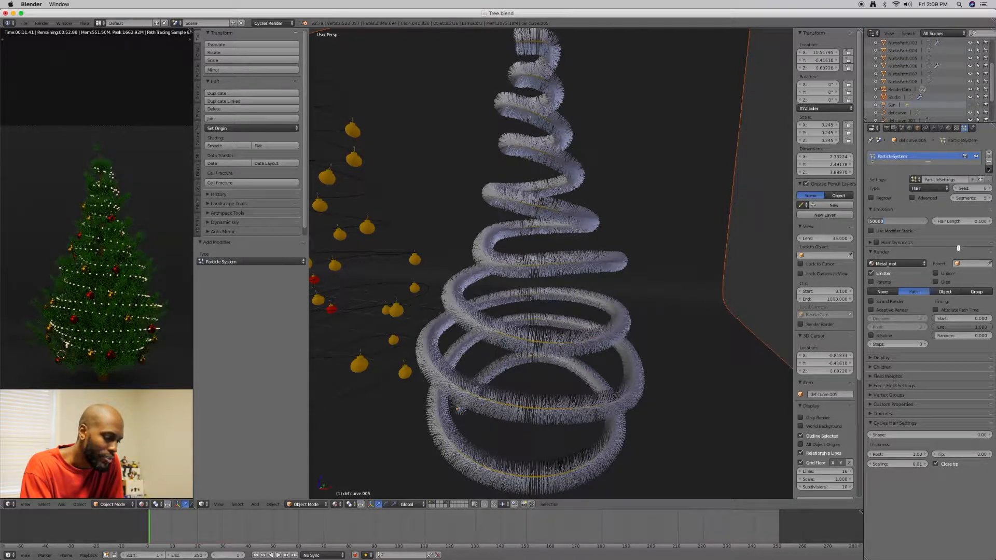
pyautogui.write('30')
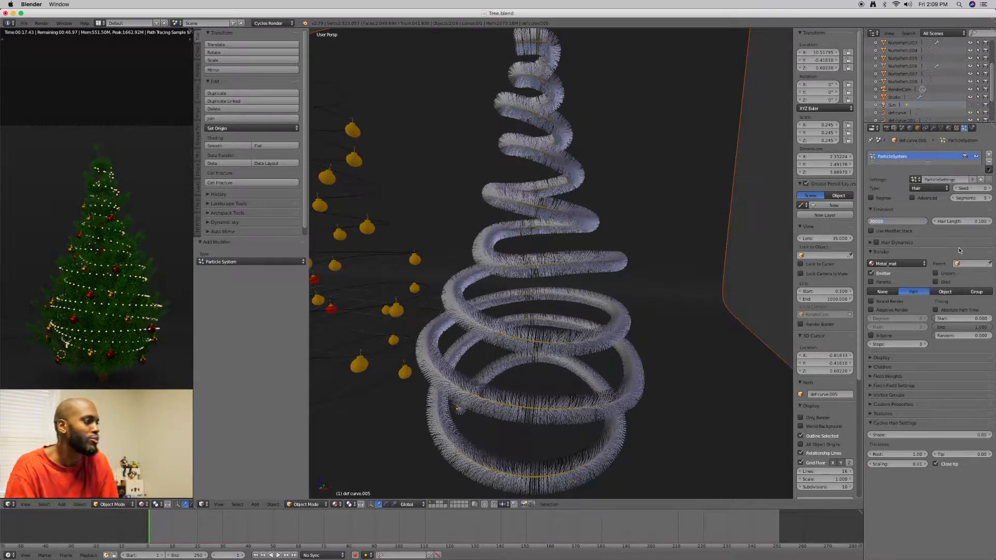
pyautogui.press('Return')
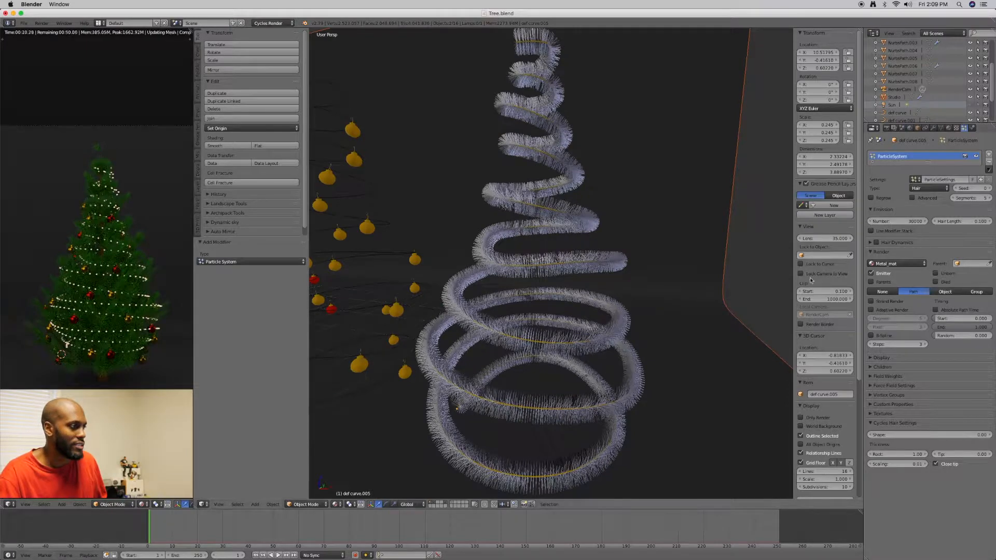
# Try the Use Modifier Stack option on the garland's hair emission and switch it back off
pyautogui.scroll(5, 669, 284)
pyautogui.scroll(-5, 669, 283)
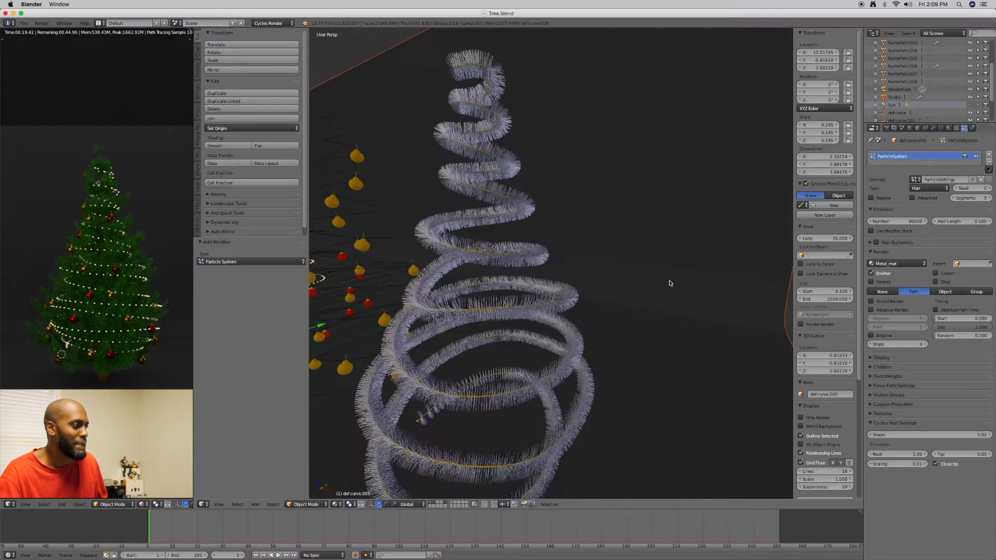
pyautogui.moveTo(669, 283); pyautogui.dragTo(638, 284, button='middle')
pyautogui.scroll(4, 652, 277)
pyautogui.scroll(2, 669, 259)
pyautogui.scroll(2, 660, 268)
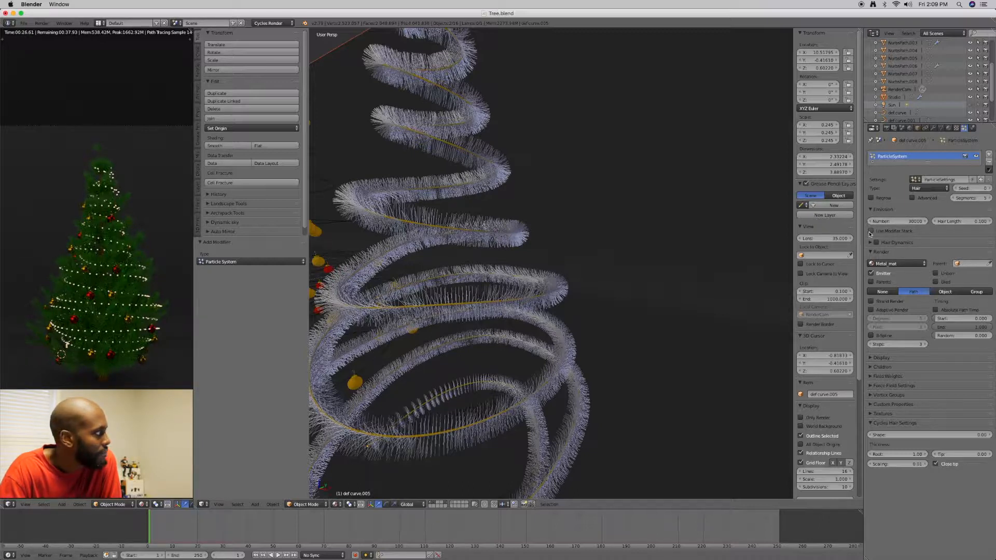
pyautogui.click(871, 231)
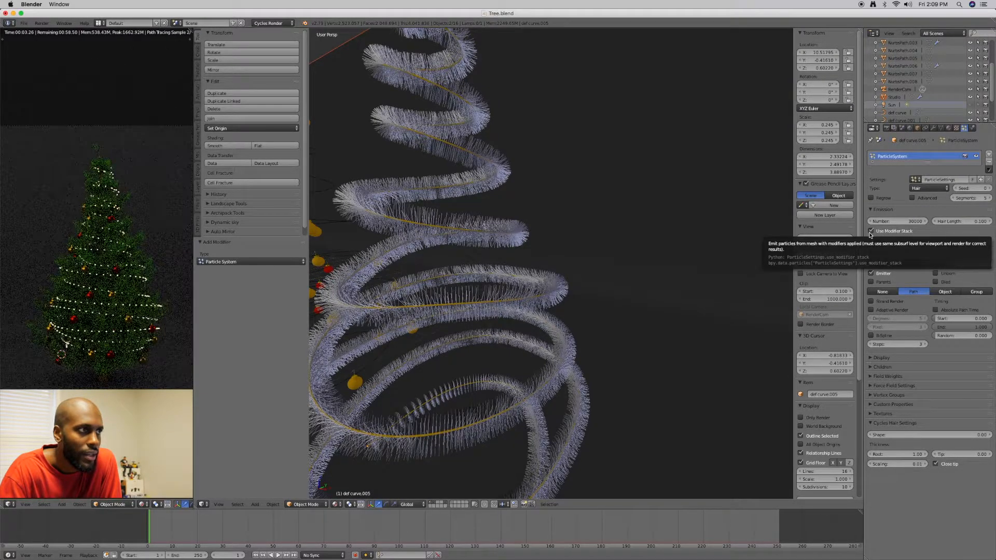
pyautogui.click(870, 233)
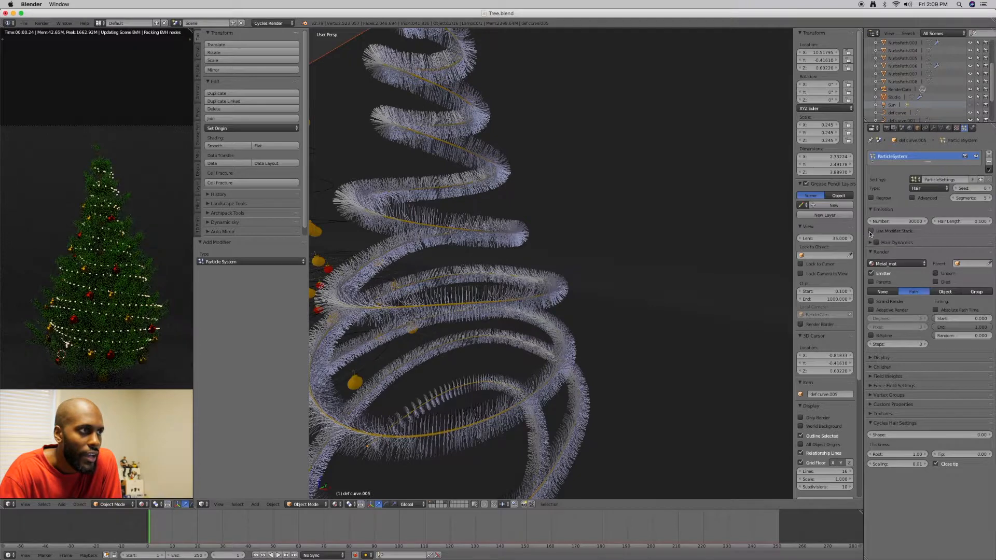
# Enable Hair Dynamics for the garland and set the random stiffness to 1
pyautogui.click(873, 244)
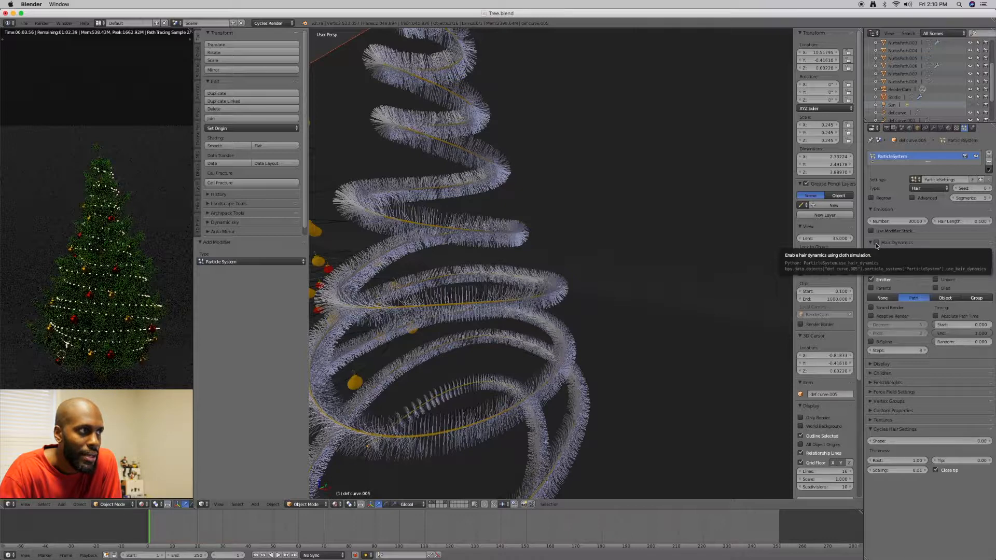
pyautogui.click(876, 243)
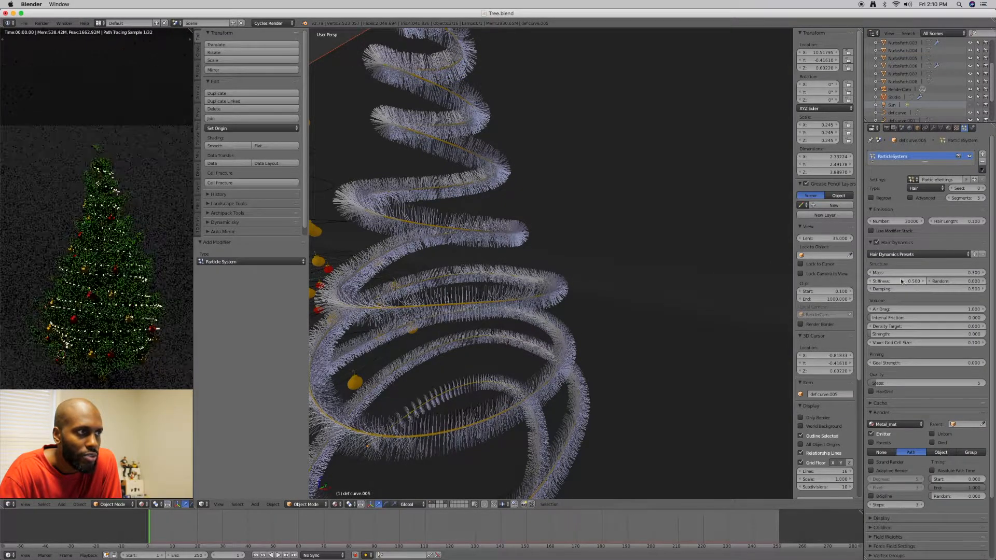
pyautogui.click(974, 282)
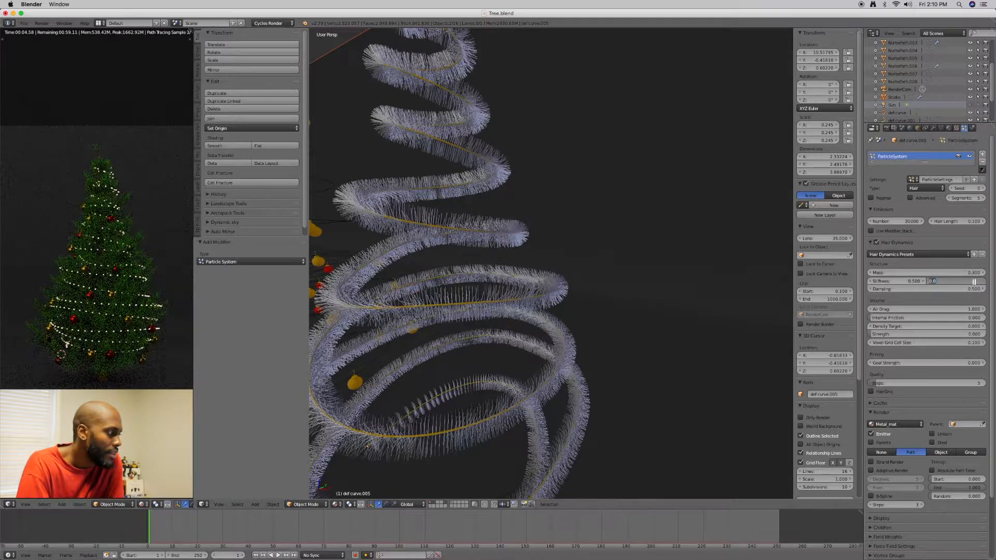
pyautogui.write('3')
pyautogui.press('Return')
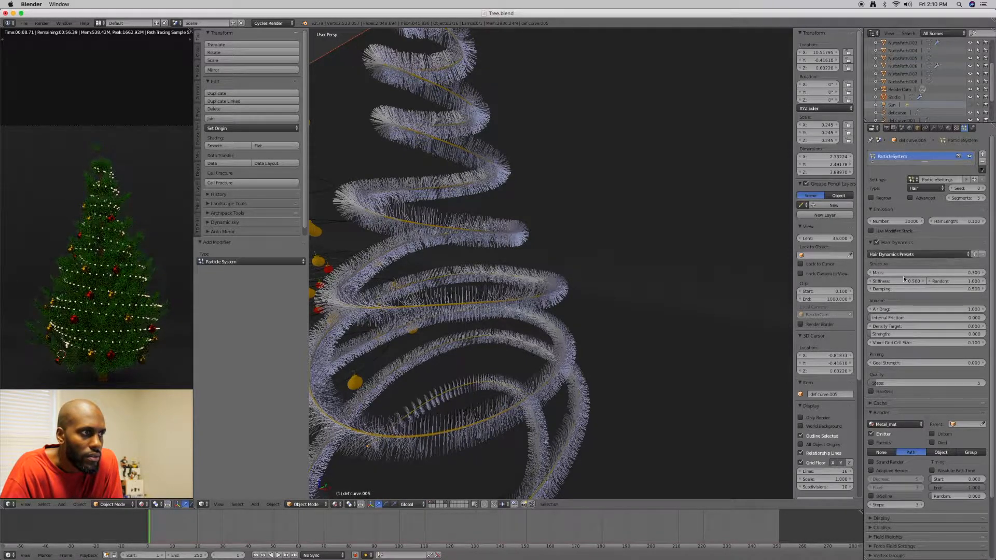
pyautogui.click(972, 280)
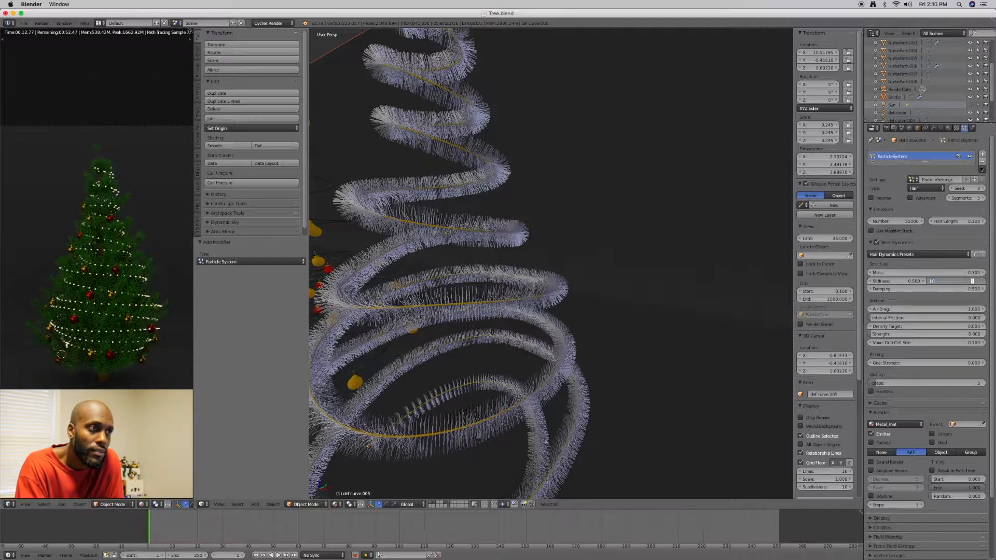
pyautogui.press('Return')
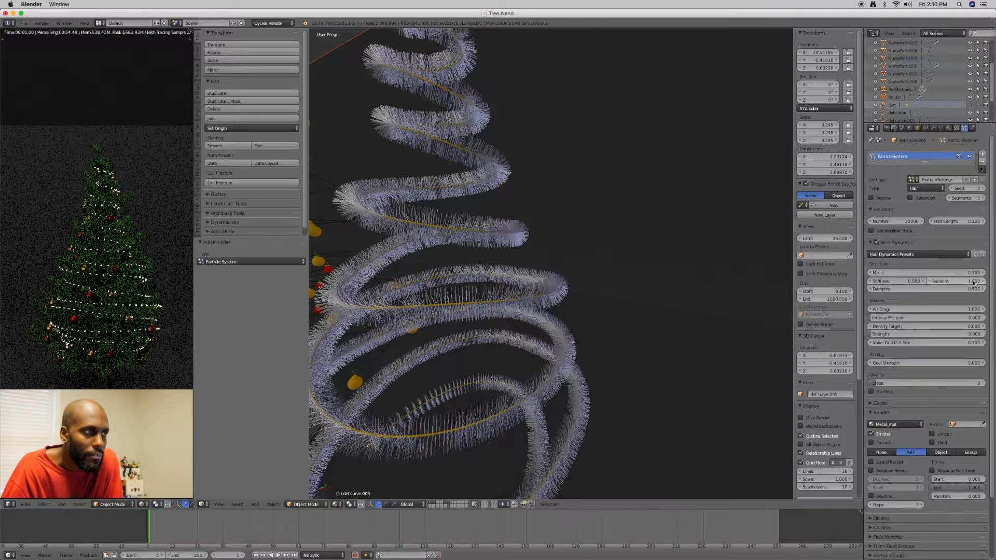
# Set the hair dynamics stiffness to 0.01 and the mass to 1
pyautogui.click(914, 282)
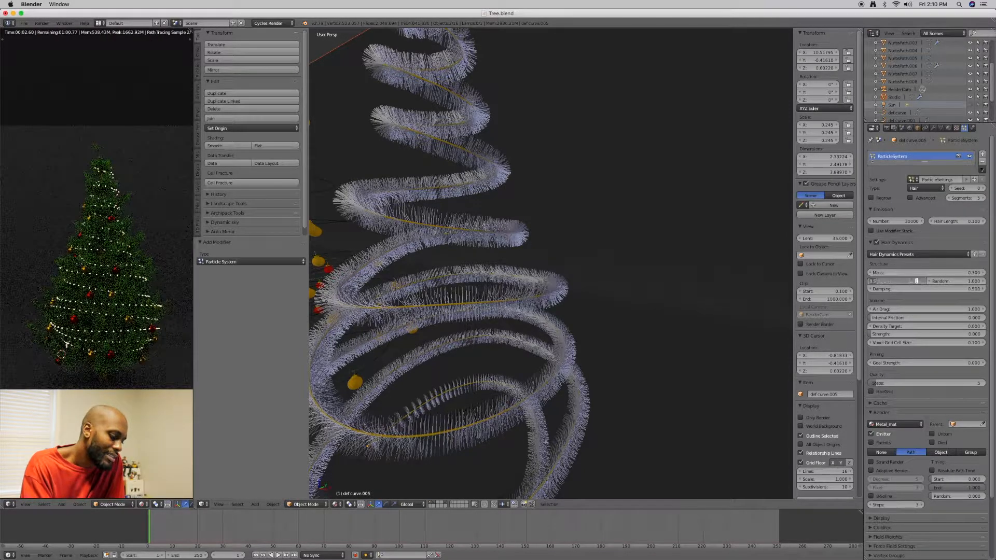
pyautogui.press('BackSpace')
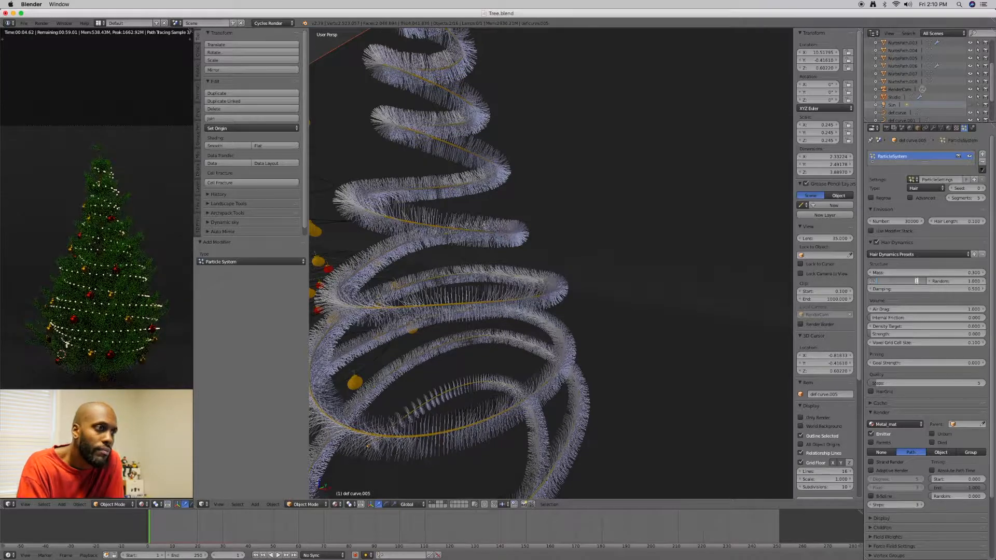
pyautogui.write('.01')
pyautogui.press('Return')
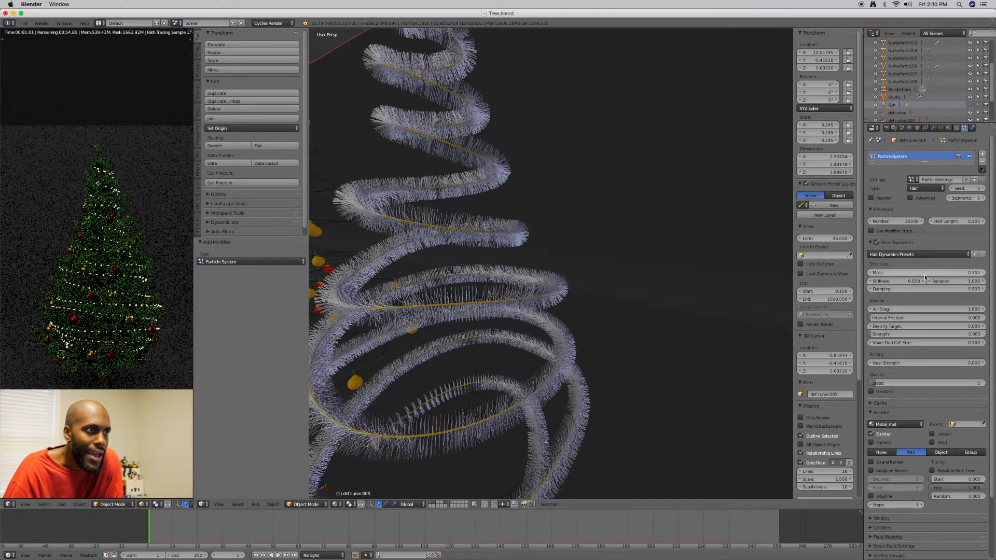
pyautogui.click(971, 273)
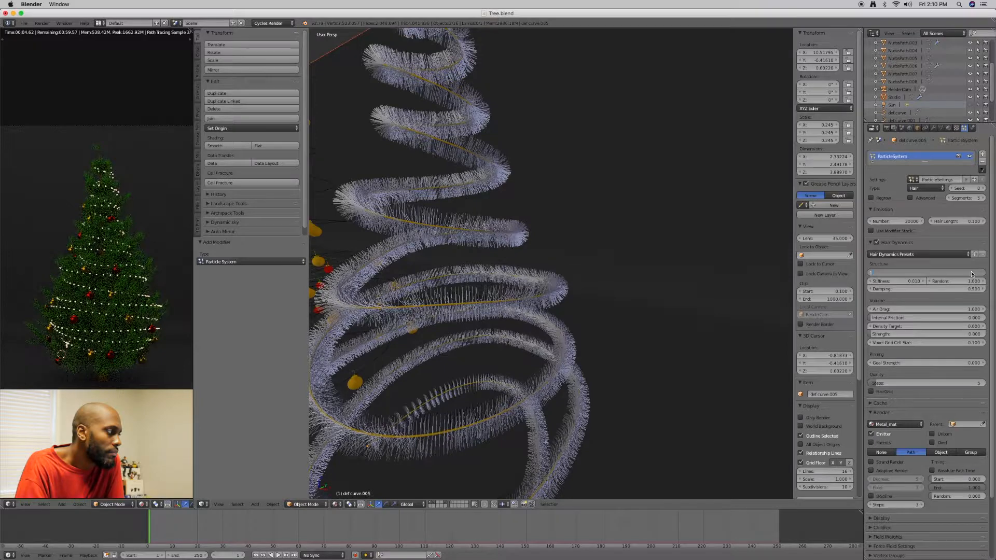
pyautogui.write('1')
pyautogui.press('Return')
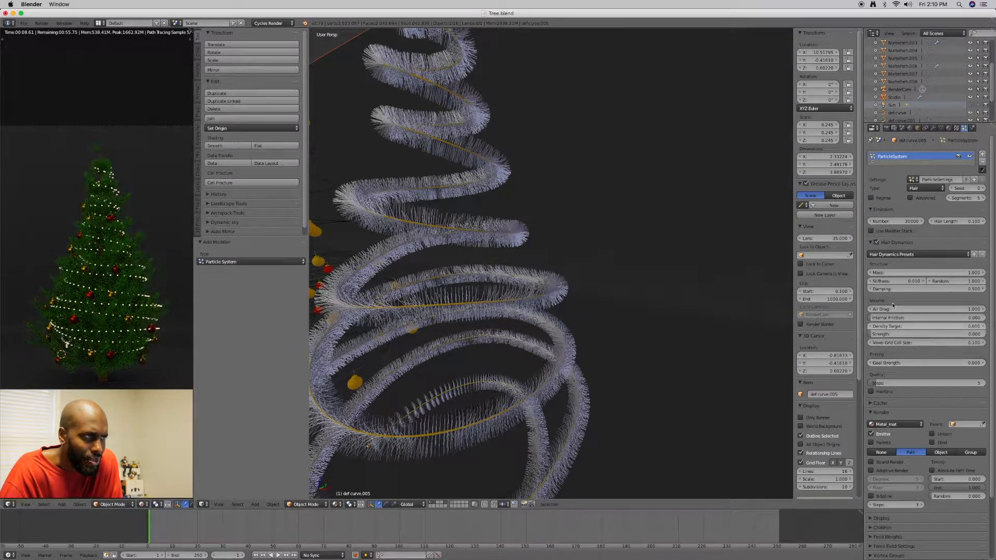
# Check the hair dynamics presets and cache settings, and turn Hair Dynamics off for the garland
pyautogui.click(884, 255)
pyautogui.click(885, 257)
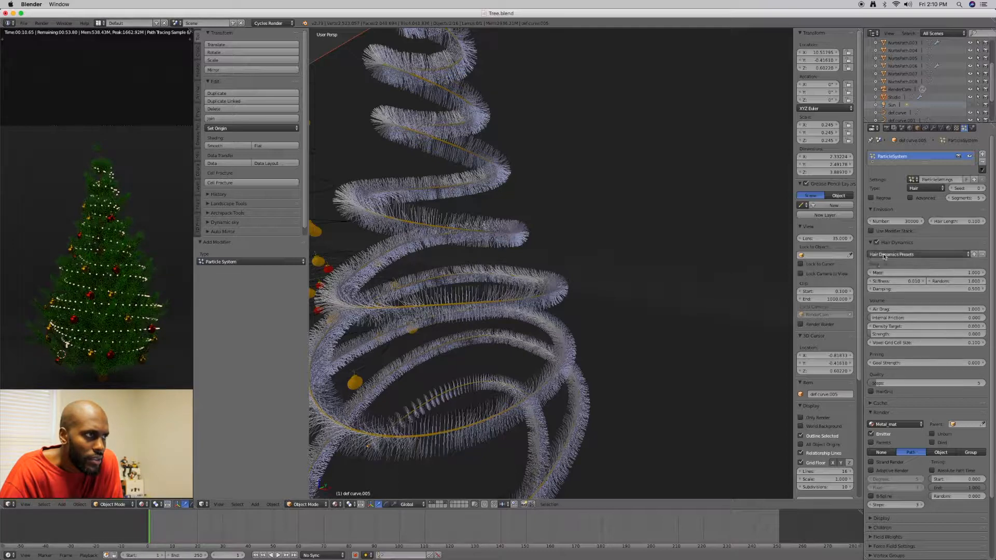
pyautogui.click(871, 243)
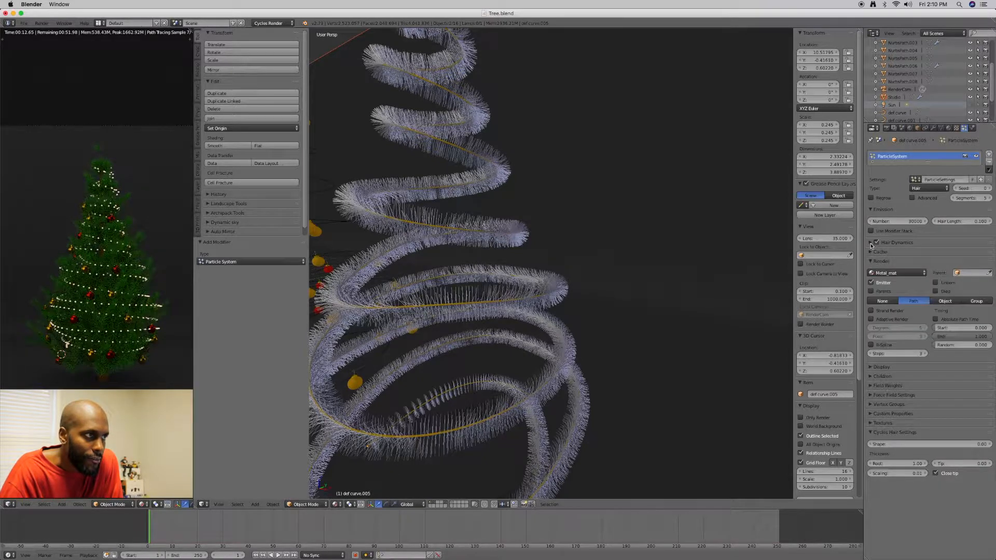
pyautogui.click(872, 252)
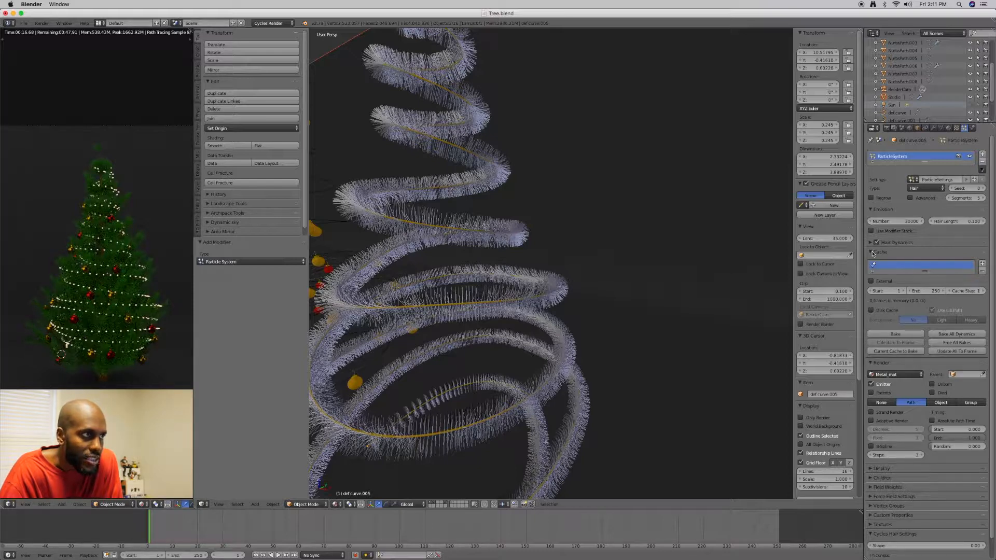
pyautogui.click(885, 252)
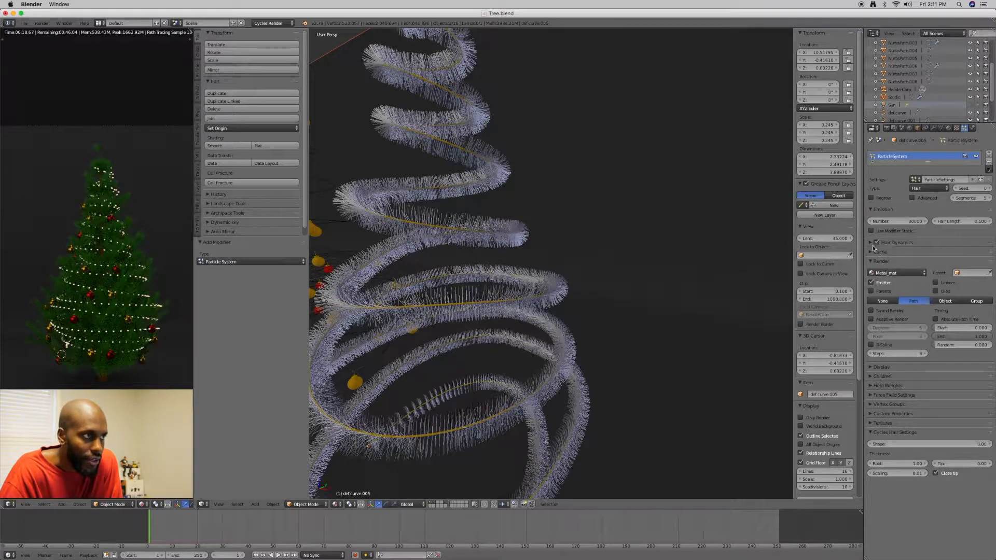
pyautogui.click(876, 243)
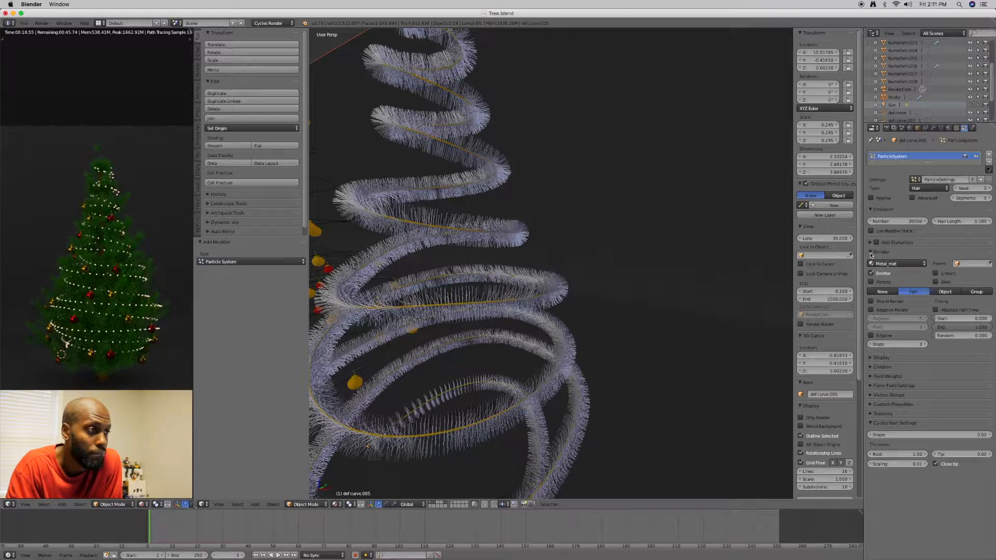
# Look through the garland's hair particle settings: render, display, children, field weights, force fields, vertex groups and textures
pyautogui.click(872, 255)
pyautogui.click(871, 261)
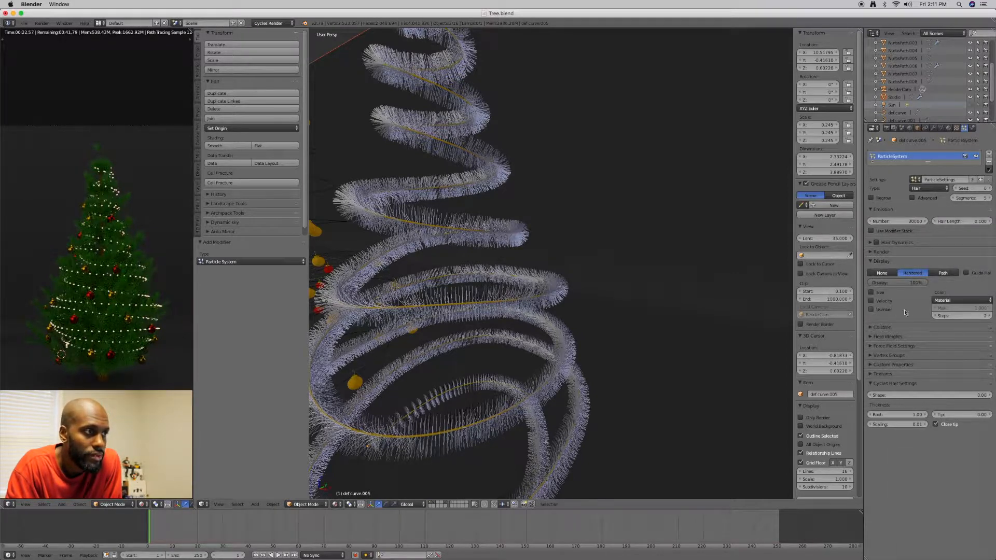
pyautogui.click(871, 262)
pyautogui.click(872, 271)
pyautogui.click(871, 270)
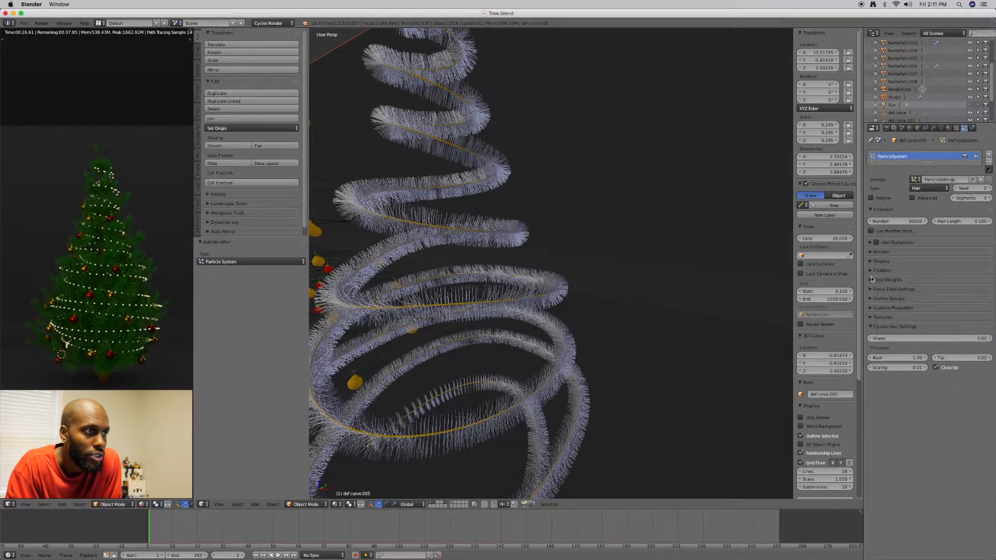
pyautogui.click(872, 280)
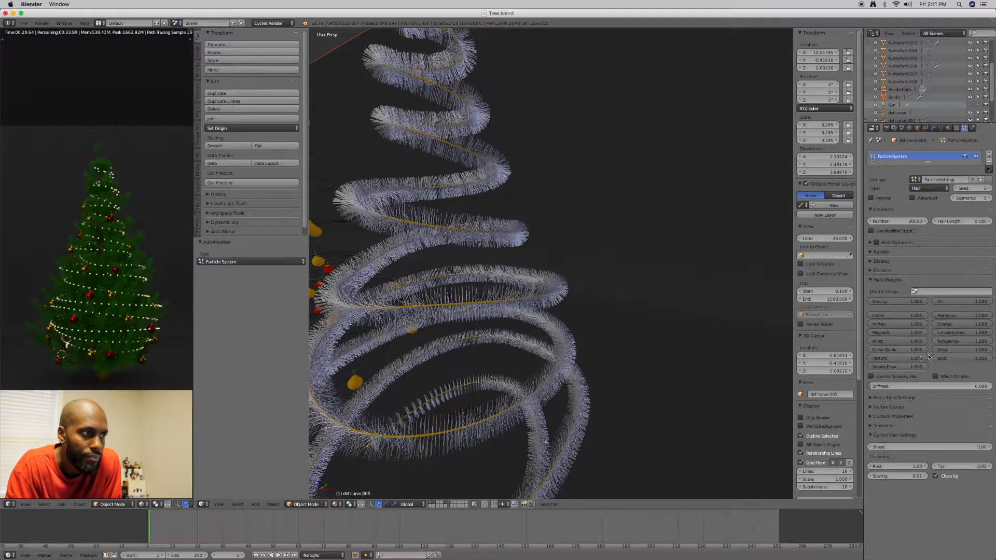
pyautogui.click(871, 280)
pyautogui.click(870, 289)
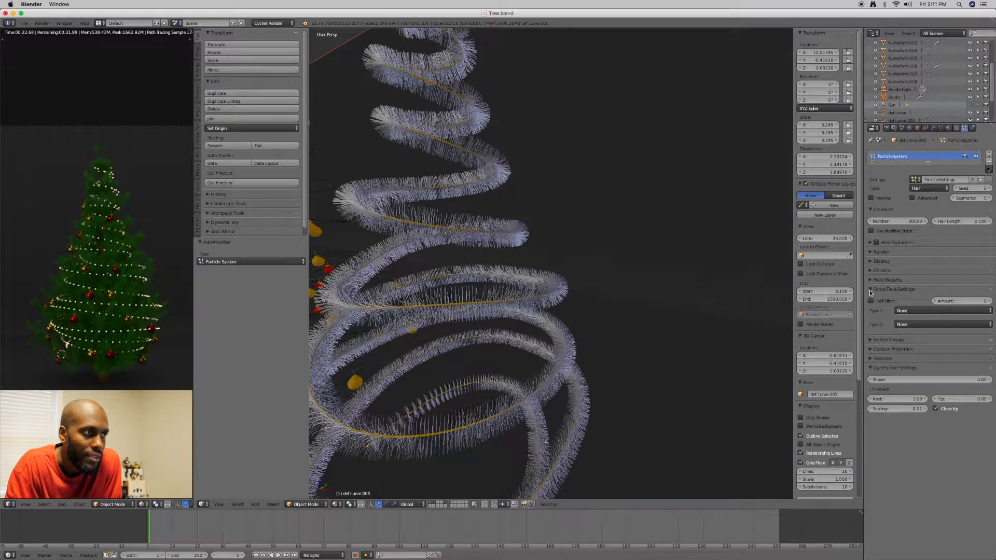
pyautogui.click(870, 290)
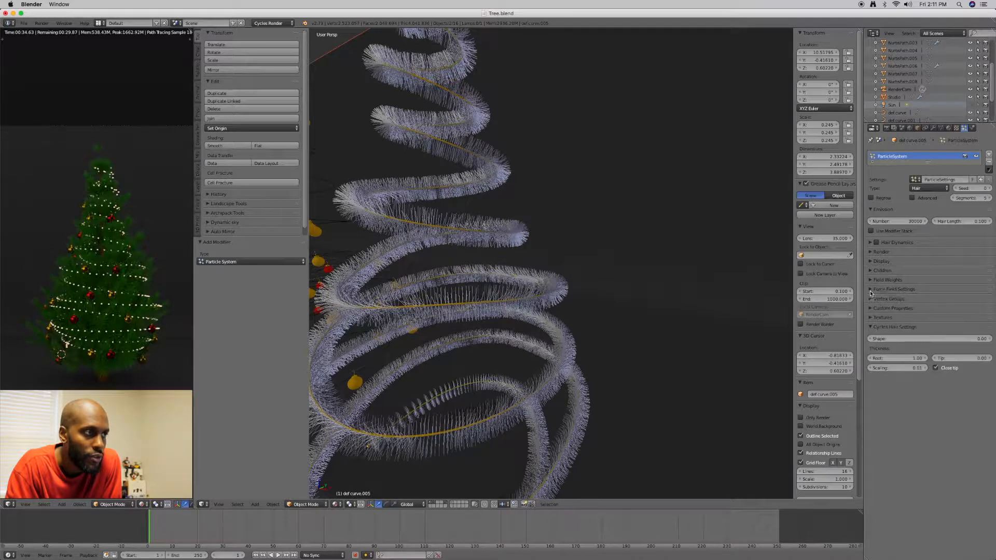
pyautogui.click(871, 299)
pyautogui.click(870, 299)
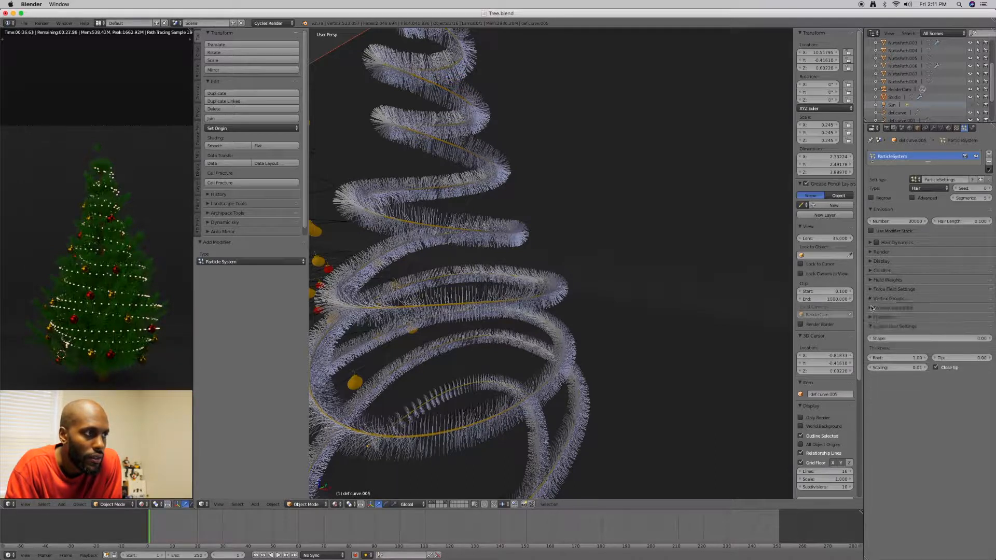
pyautogui.click(871, 317)
pyautogui.click(870, 317)
pyautogui.click(870, 317)
pyautogui.click(870, 318)
pyautogui.click(871, 328)
pyautogui.click(871, 327)
# Try a hair root thickness of 10 on the garland and set it back to 1
pyautogui.click(906, 359)
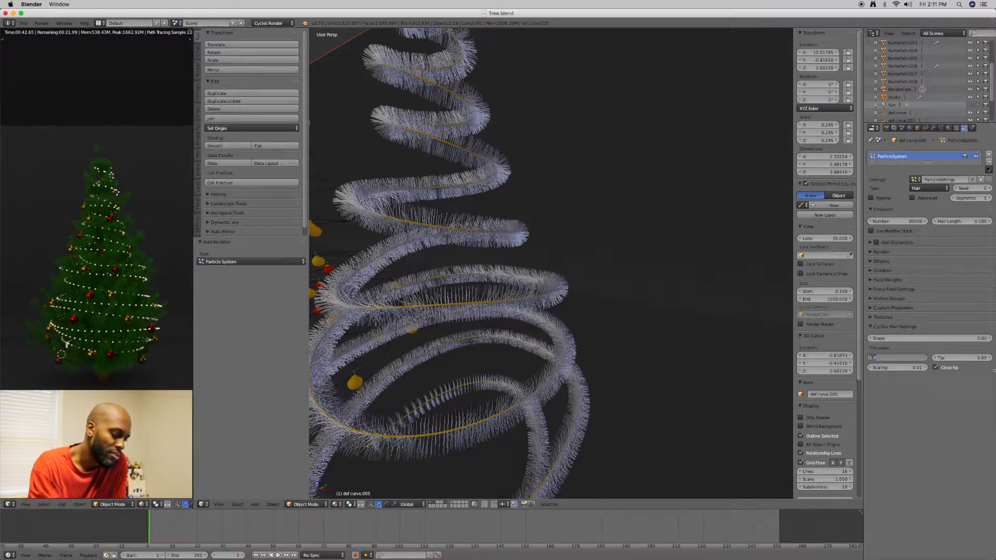
pyautogui.press('Return')
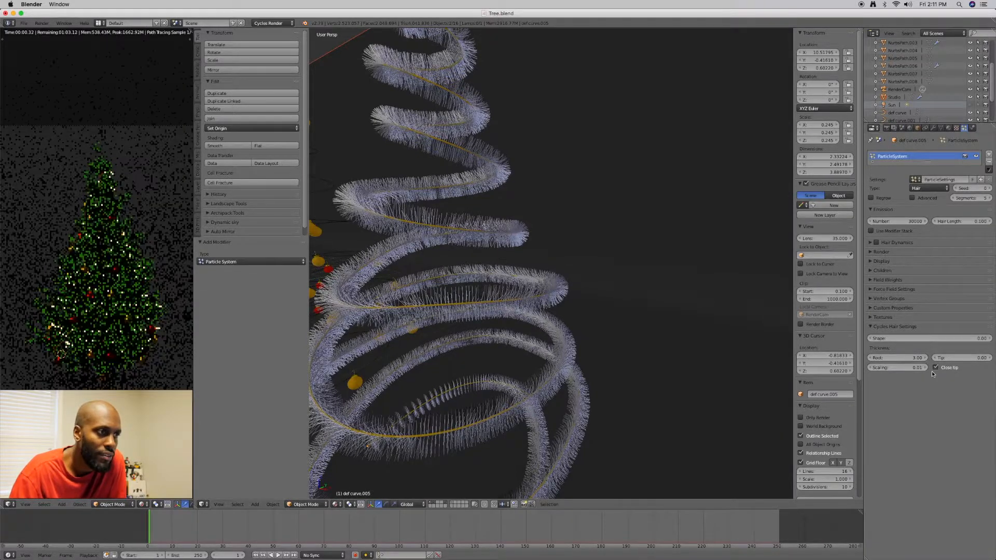
pyautogui.click(917, 358)
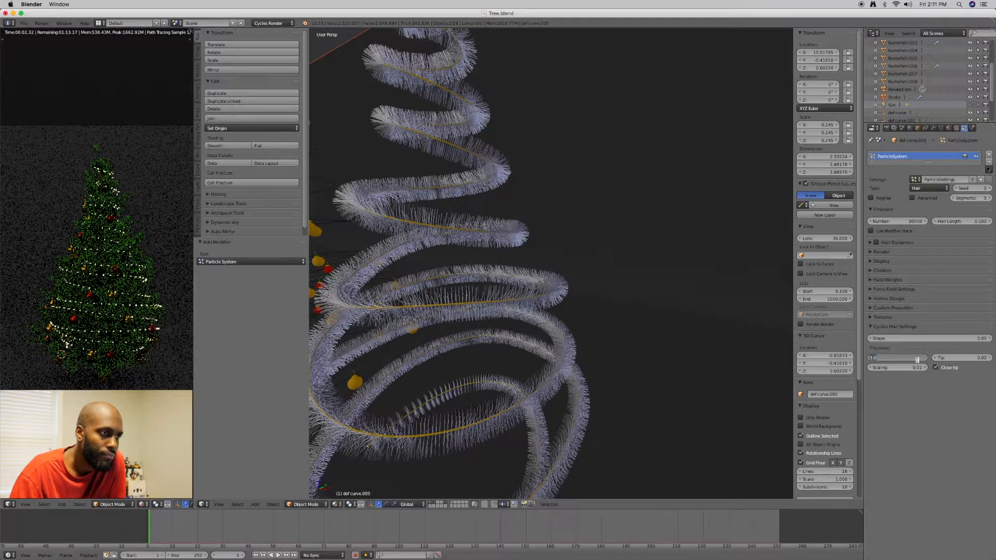
pyautogui.press('Return')
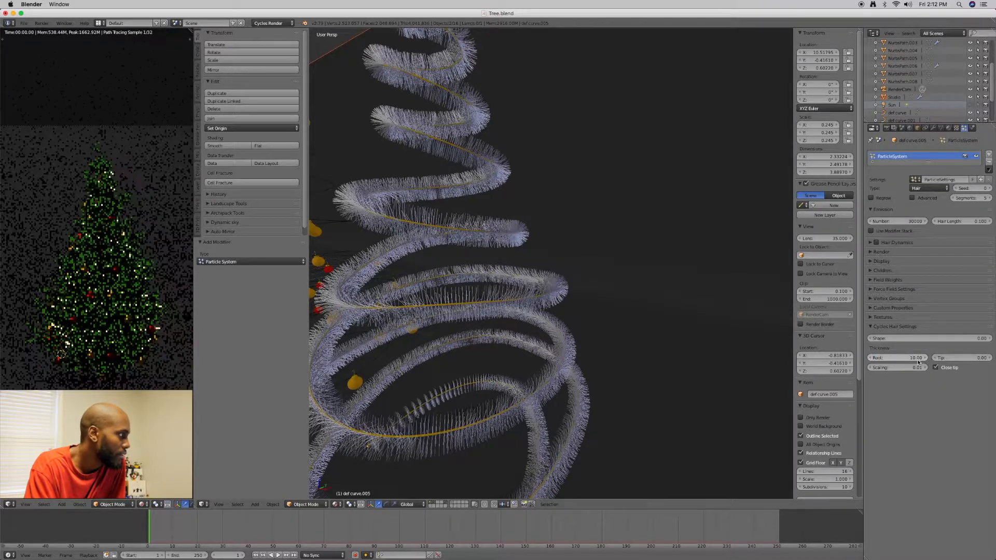
pyautogui.click(918, 358)
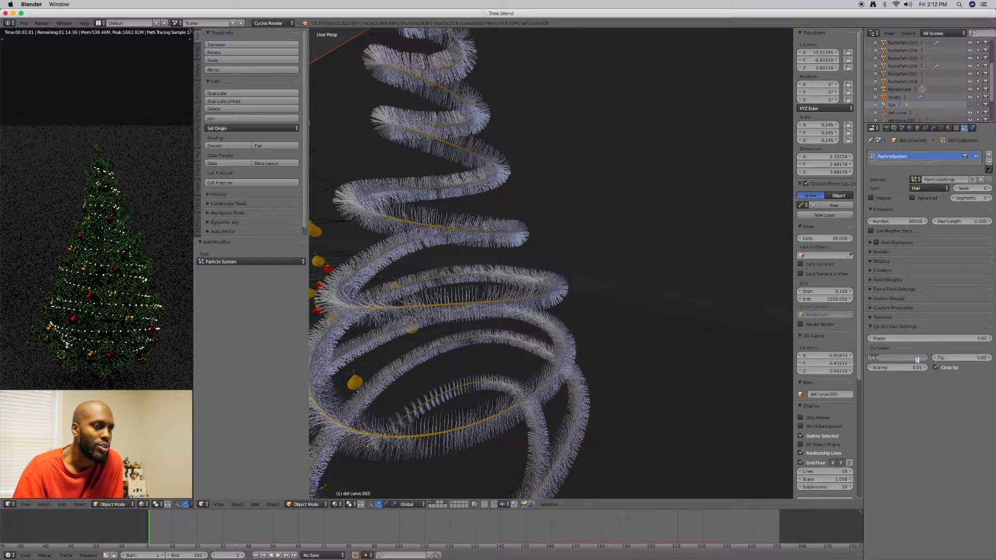
pyautogui.write('1')
pyautogui.press('Return')
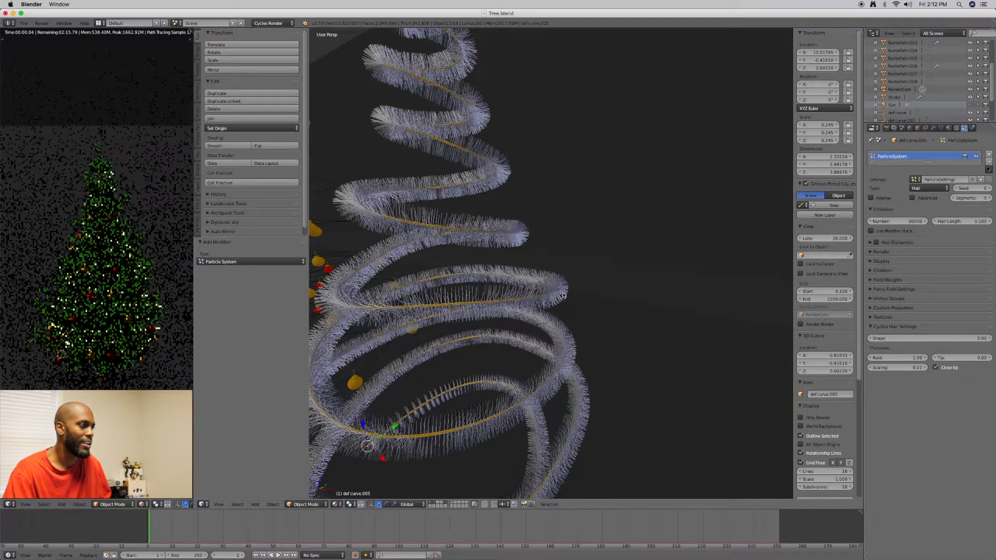
# Move the garland along the X axis onto the Christmas tree, fine-tuning it to about X -0.813
pyautogui.scroll(-3, 562, 298)
pyautogui.moveTo(555, 320); pyautogui.dragTo(577, 306, button='middle')
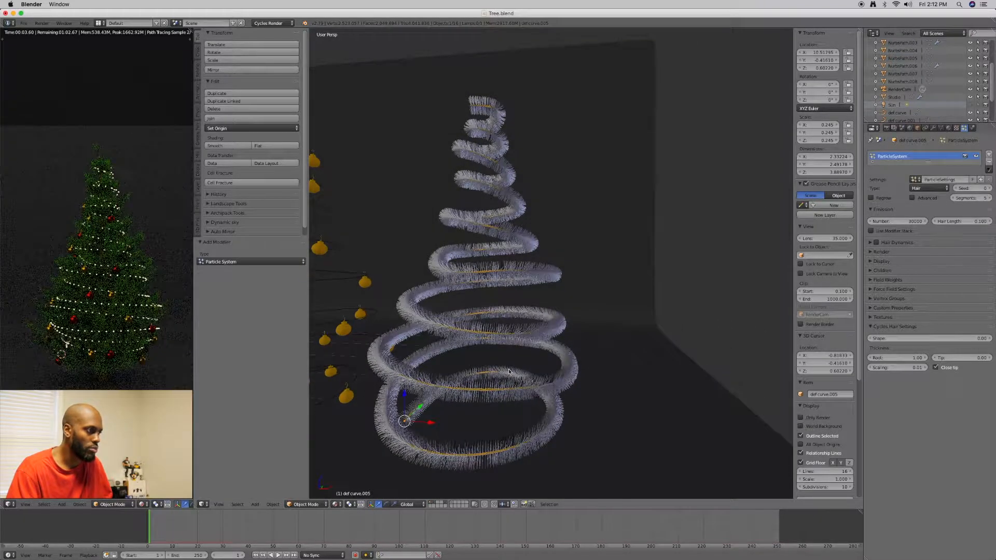
pyautogui.moveTo(433, 425); pyautogui.dragTo(394, 421)
pyautogui.scroll(-2, 465, 386)
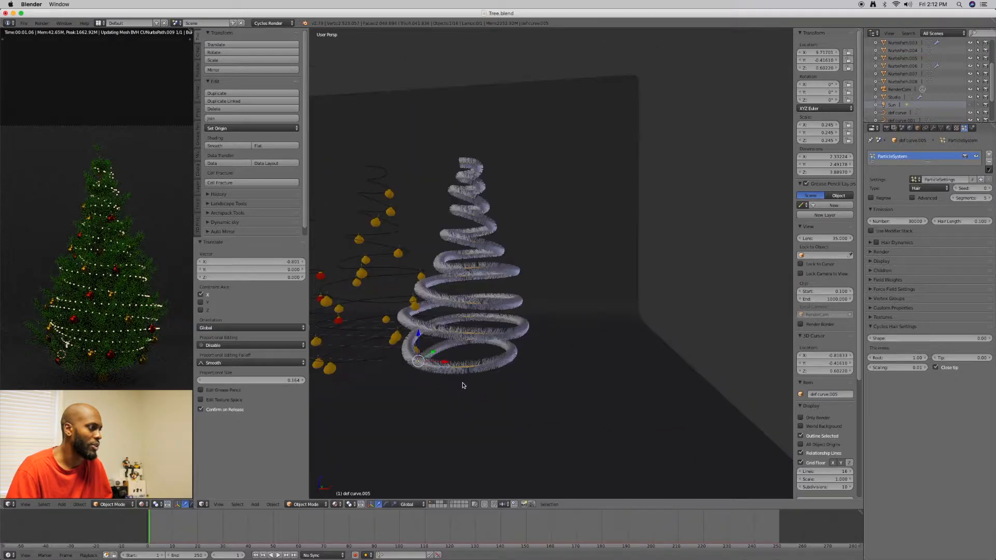
pyautogui.keyDown('shift'); pyautogui.moveTo(462, 383); pyautogui.dragTo(588, 389, button='middle'); pyautogui.keyUp('shift')
pyautogui.moveTo(593, 370); pyautogui.dragTo(342, 372)
pyautogui.keyDown('shift'); pyautogui.moveTo(342, 372); pyautogui.dragTo(600, 380, button='middle'); pyautogui.keyUp('shift')
pyautogui.moveTo(600, 380); pyautogui.dragTo(332, 368)
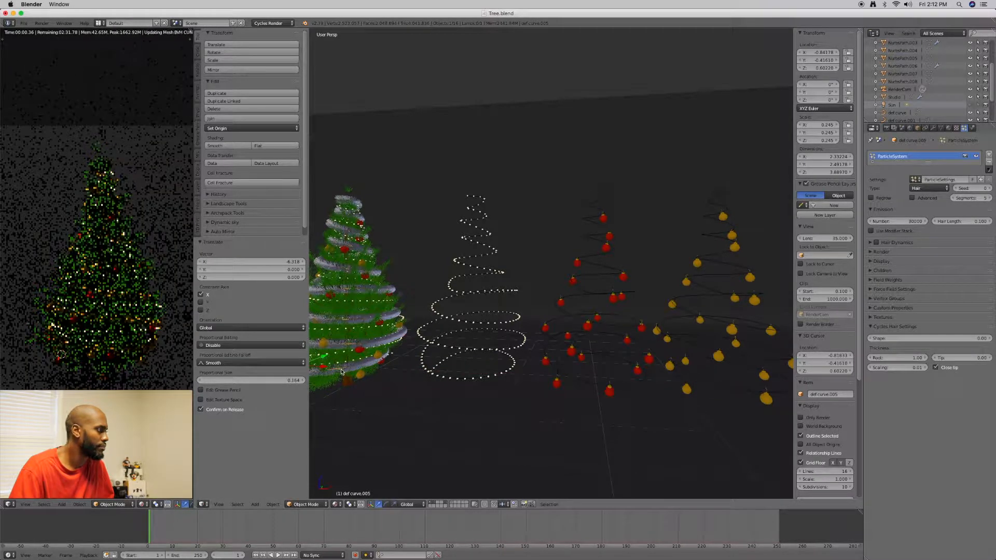
pyautogui.keyDown('shift'); pyautogui.moveTo(371, 371); pyautogui.dragTo(429, 361, button='middle'); pyautogui.keyUp('shift')
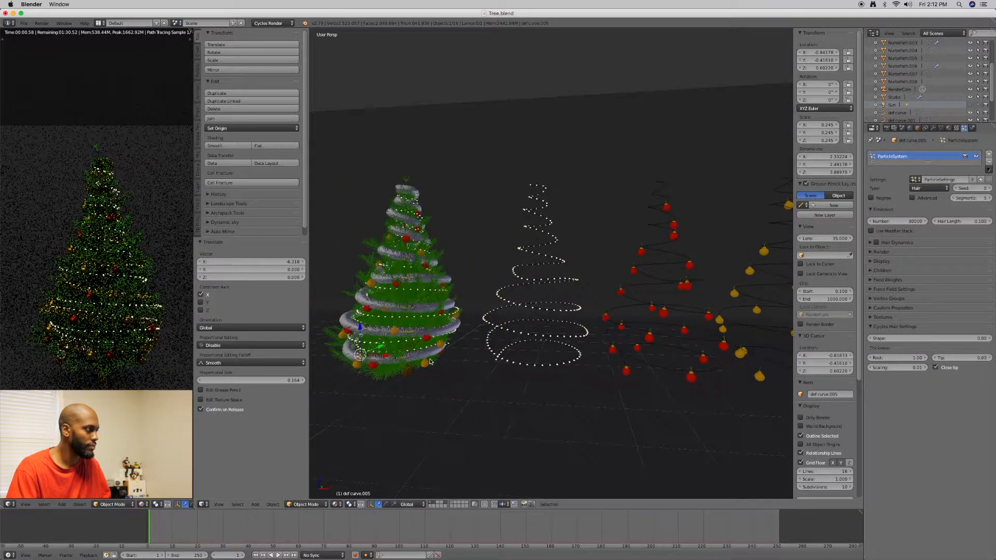
pyautogui.press('g')
pyautogui.press('x')
pyautogui.click(386, 357)
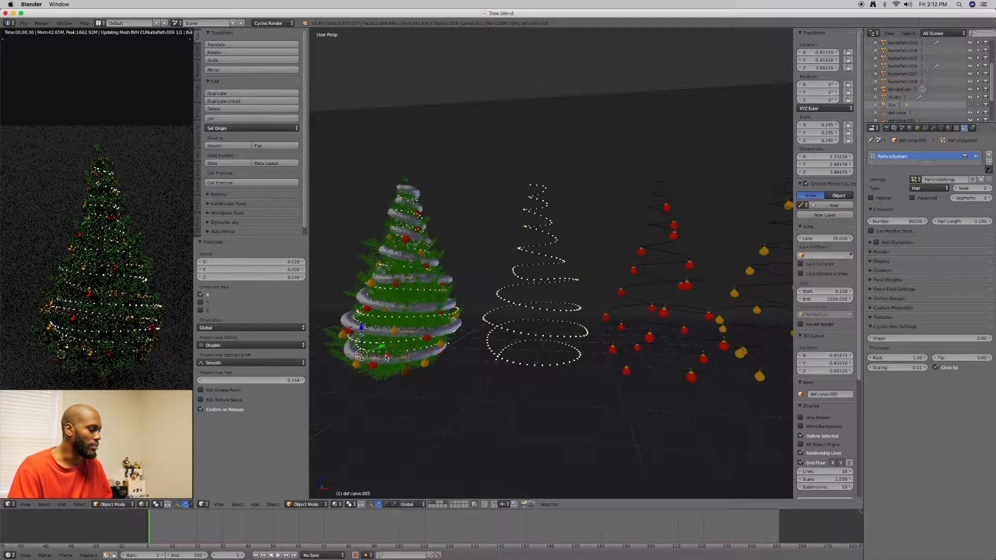
# Set the garland's origin to its geometry and mirror the garland along X with a scale factor of -1
pyautogui.press('e')
pyautogui.press('r')
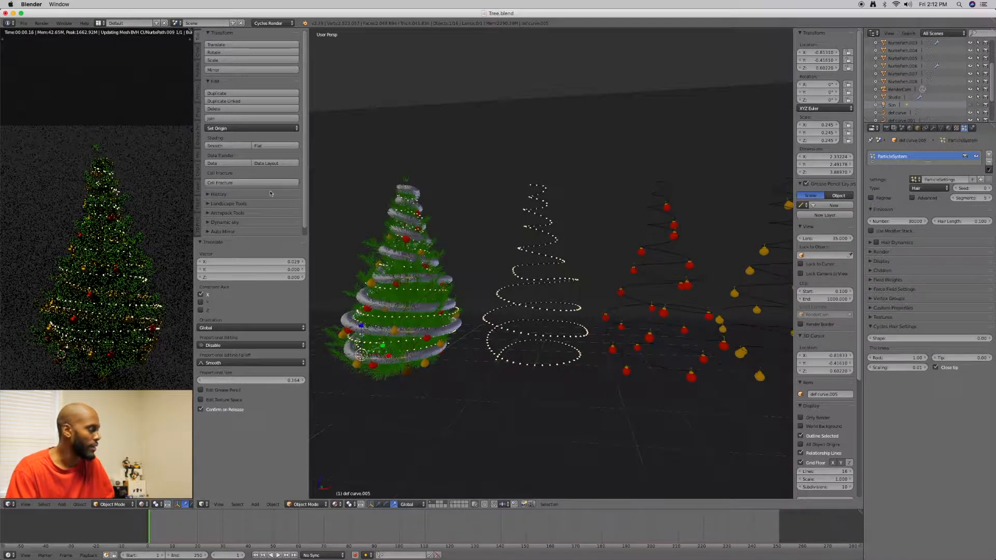
pyautogui.click(234, 129)
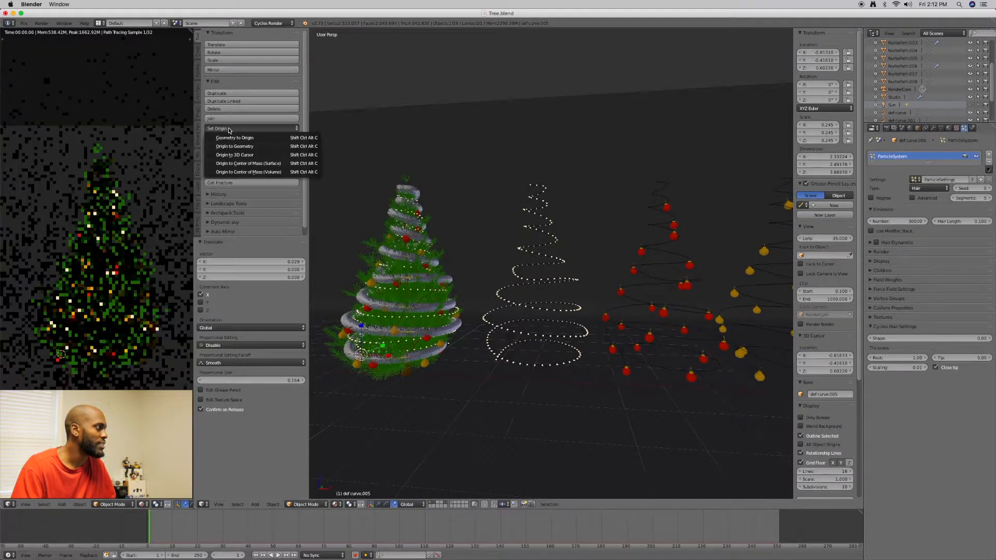
pyautogui.click(234, 146)
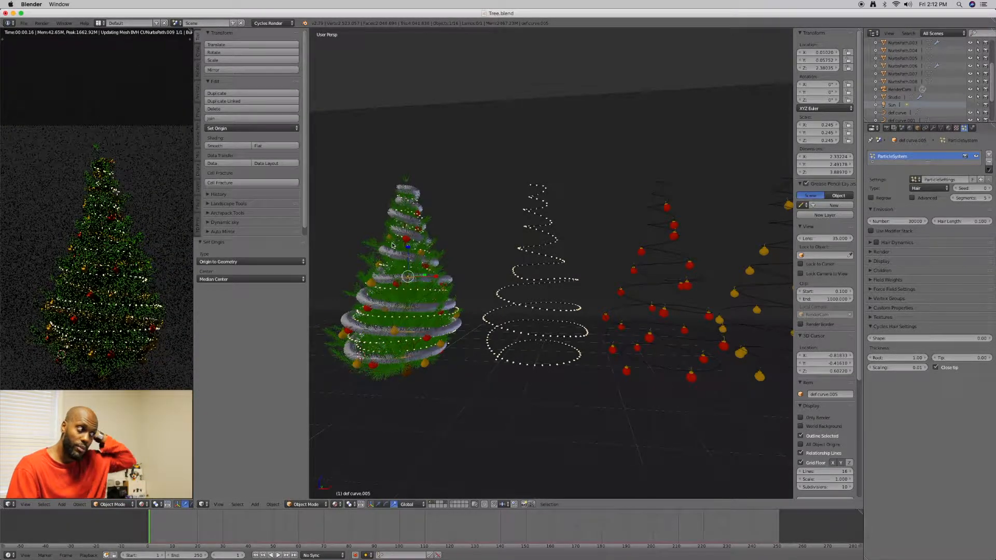
pyautogui.press('s')
pyautogui.press('x')
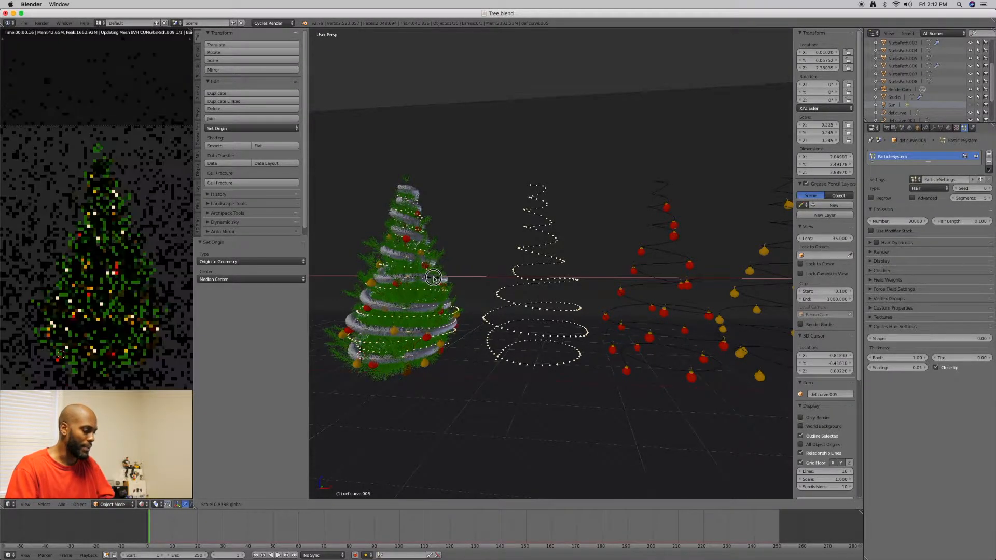
pyautogui.write('-1')
pyautogui.press('Return')
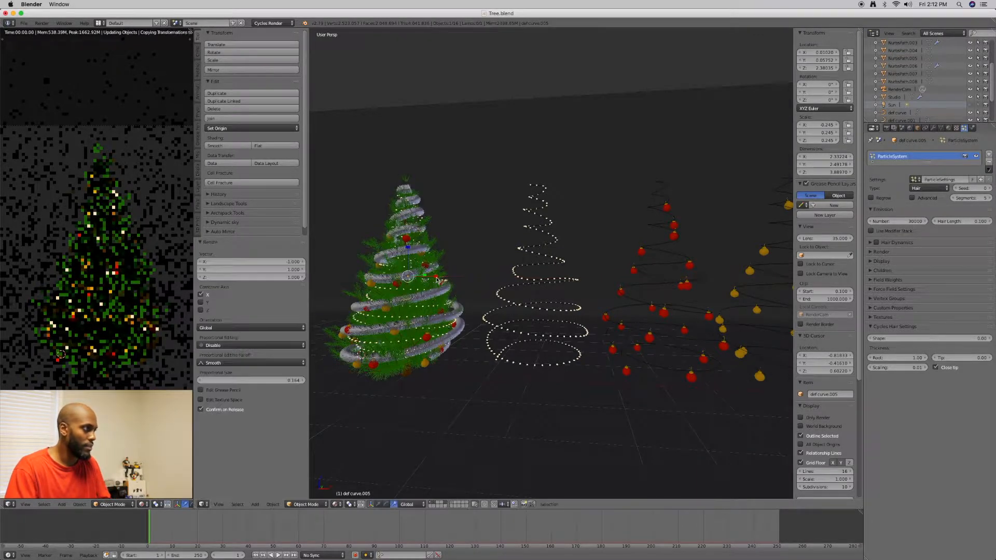
# Shift the mirrored garland about -0.057 along the X axis to fit it around the tree
pyautogui.moveTo(439, 280)
pyautogui.mouseDown(button='middle')
pyautogui.moveTo(462, 275)
pyautogui.moveTo(441, 286)
pyautogui.moveTo(440, 278)
pyautogui.mouseUp(button='middle')
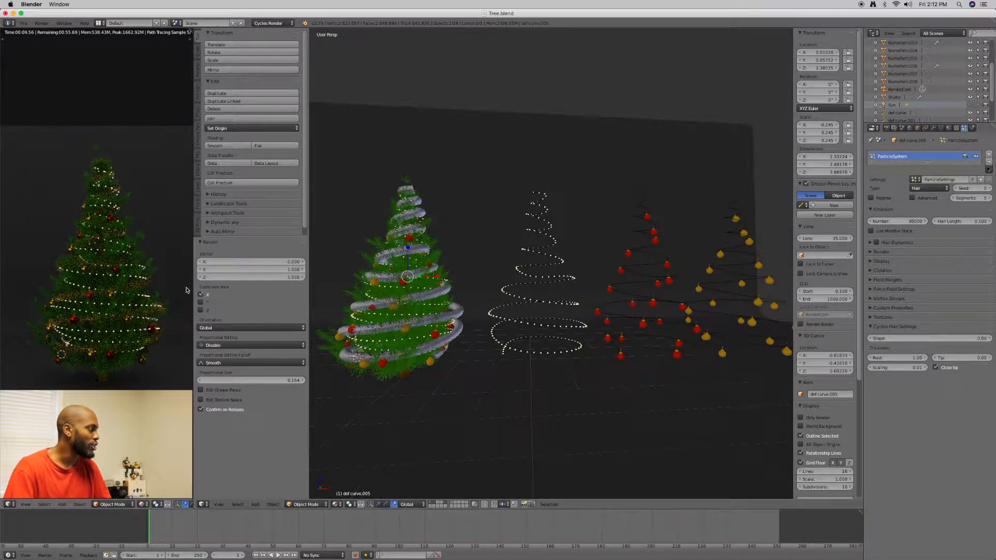
pyautogui.moveTo(434, 300); pyautogui.dragTo(363, 301, button='middle')
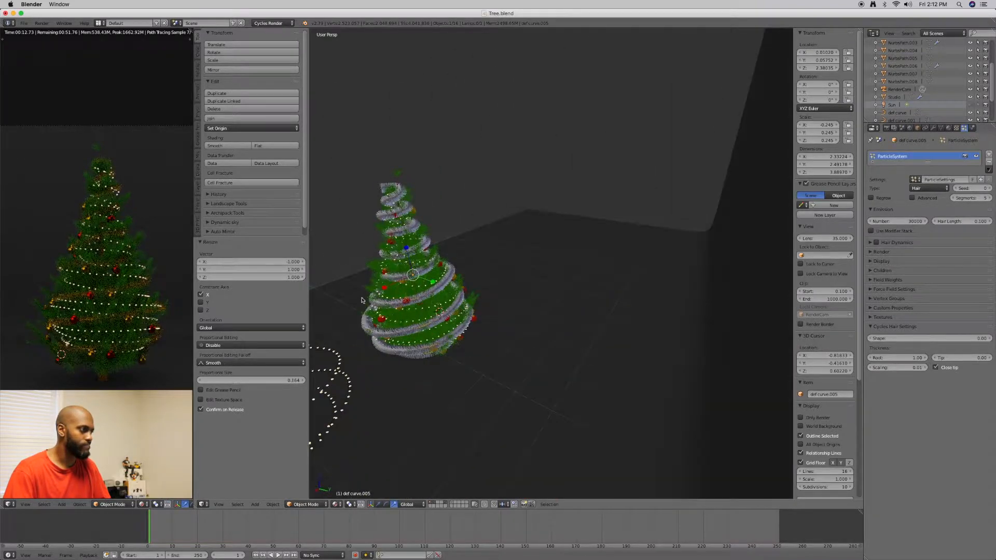
pyautogui.moveTo(387, 289); pyautogui.dragTo(389, 296)
pyautogui.moveTo(389, 296); pyautogui.dragTo(488, 279, button='middle')
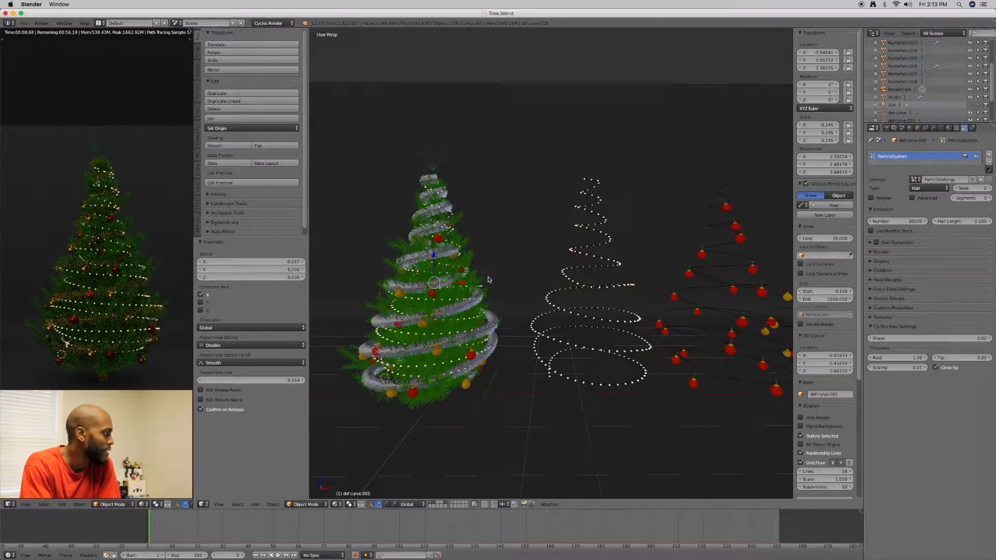
# Try a lighter gray diffuse color for the Studio backdrop's material and darken it again
pyautogui.rightClick(476, 124)
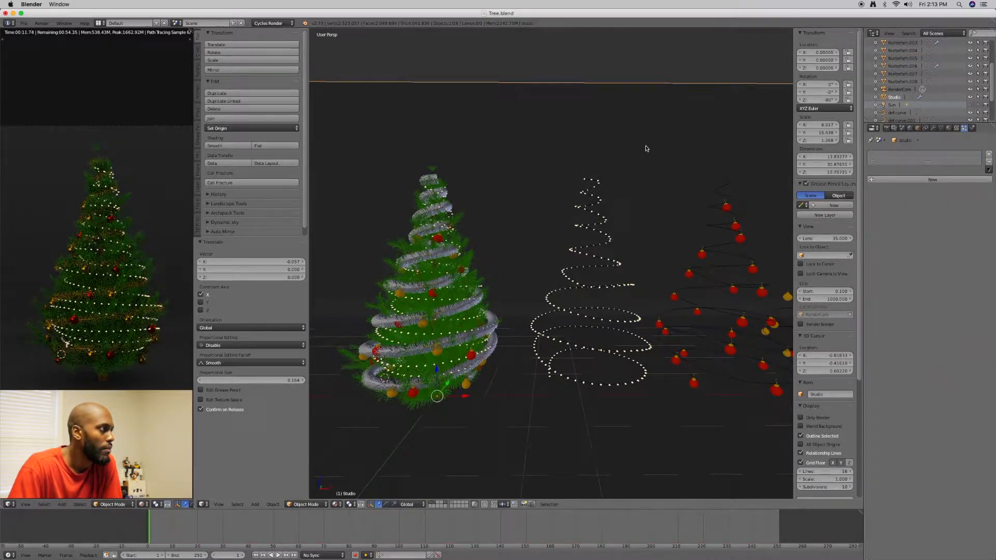
pyautogui.click(955, 128)
pyautogui.click(955, 232)
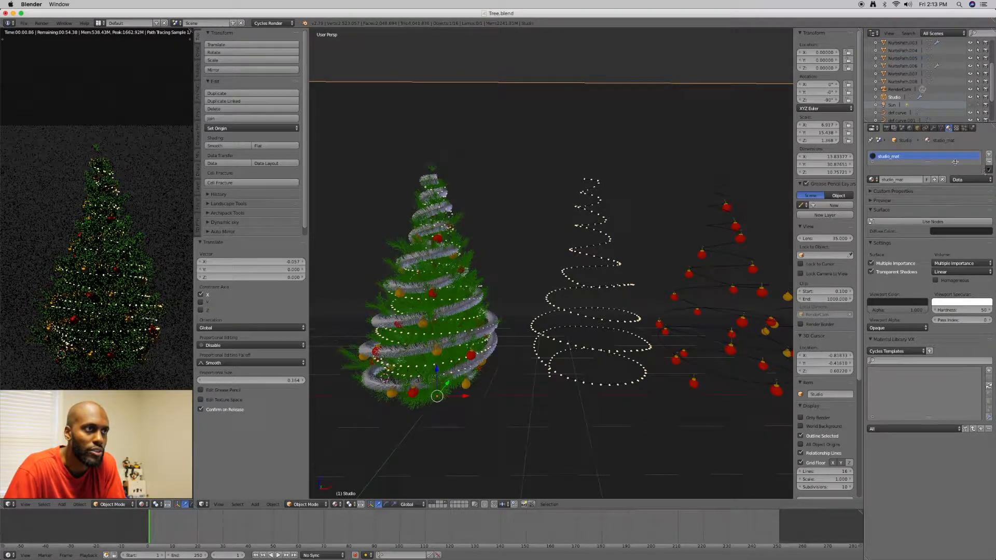
pyautogui.click(950, 233)
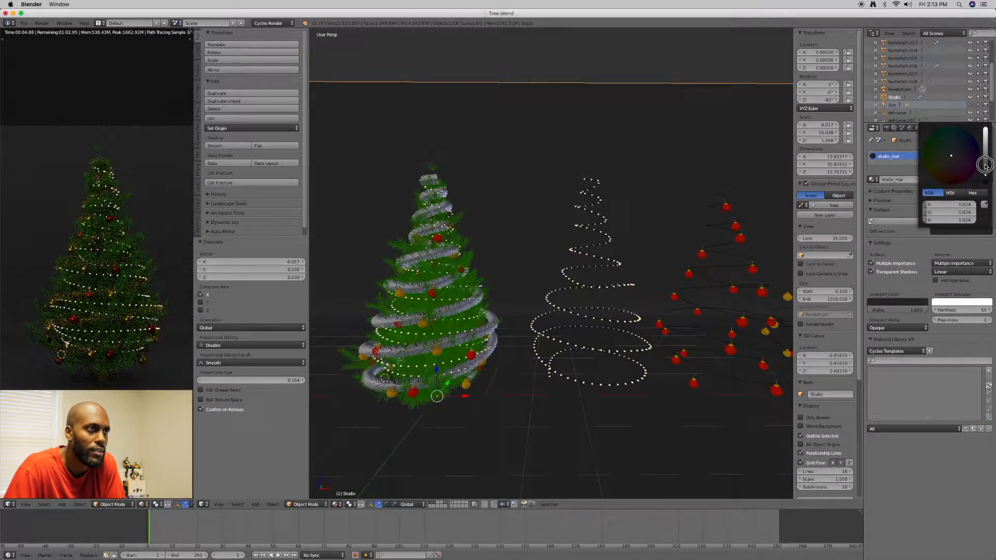
pyautogui.moveTo(986, 160); pyautogui.dragTo(986, 157)
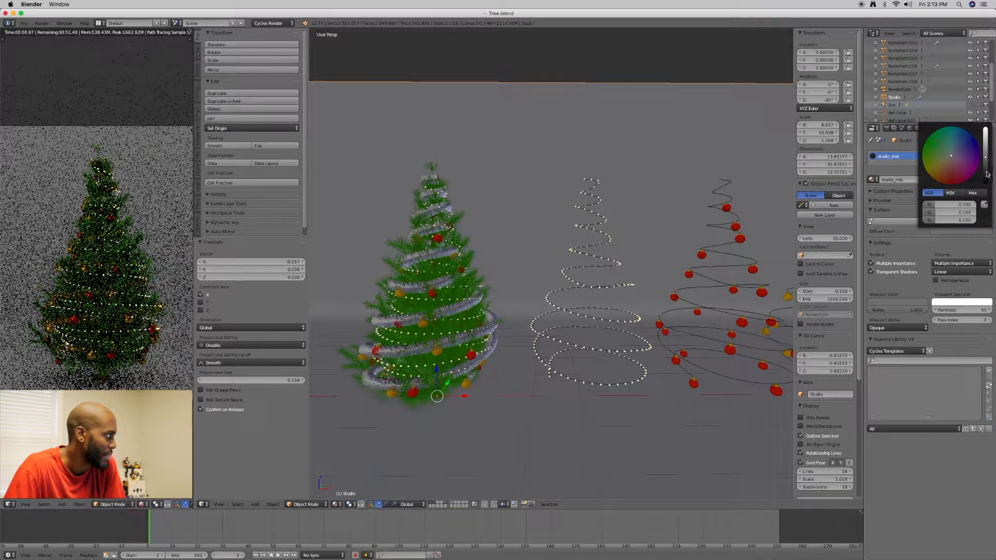
pyautogui.click(986, 173)
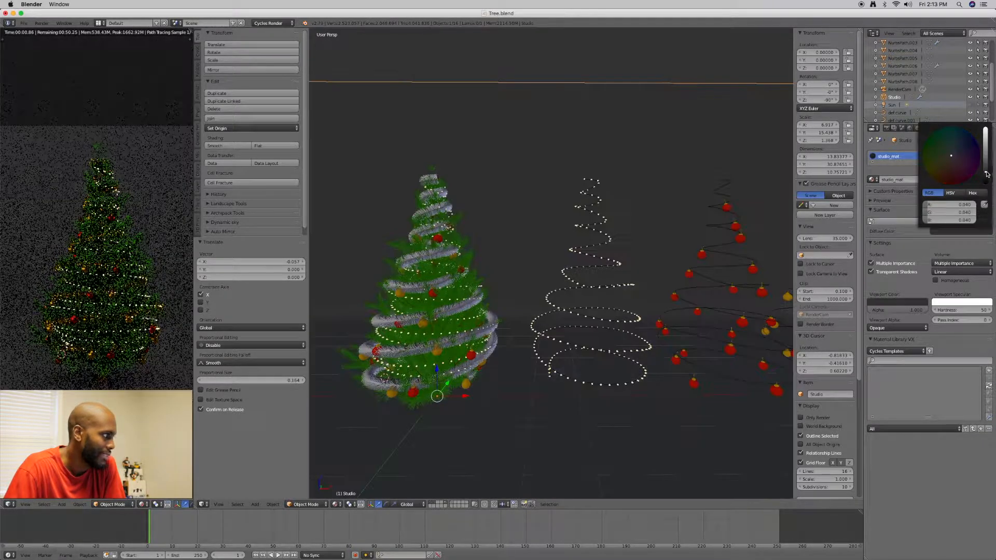
# Set the emission strength of the TreeLights_mat material on the standalone light string to 3
pyautogui.rightClick(549, 379)
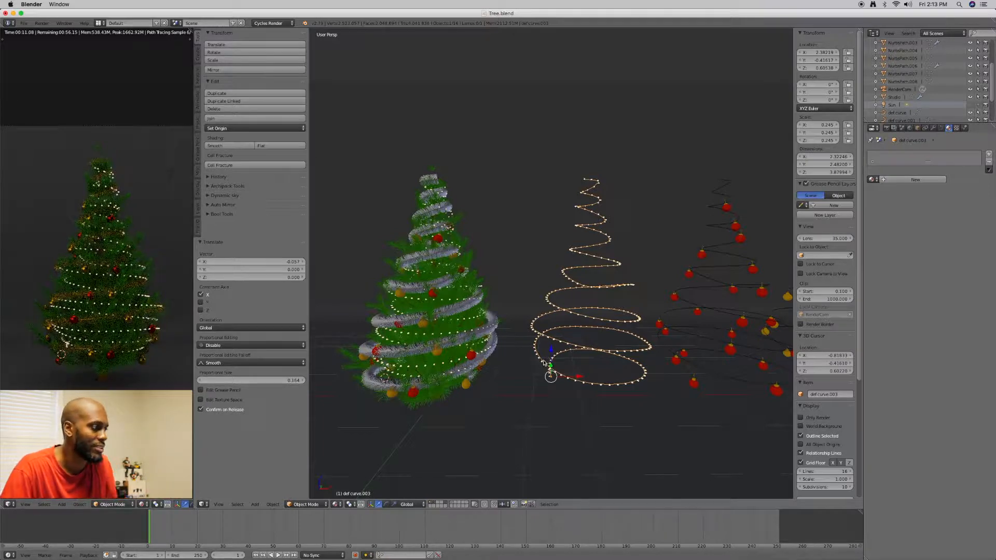
pyautogui.scroll(2, 549, 367)
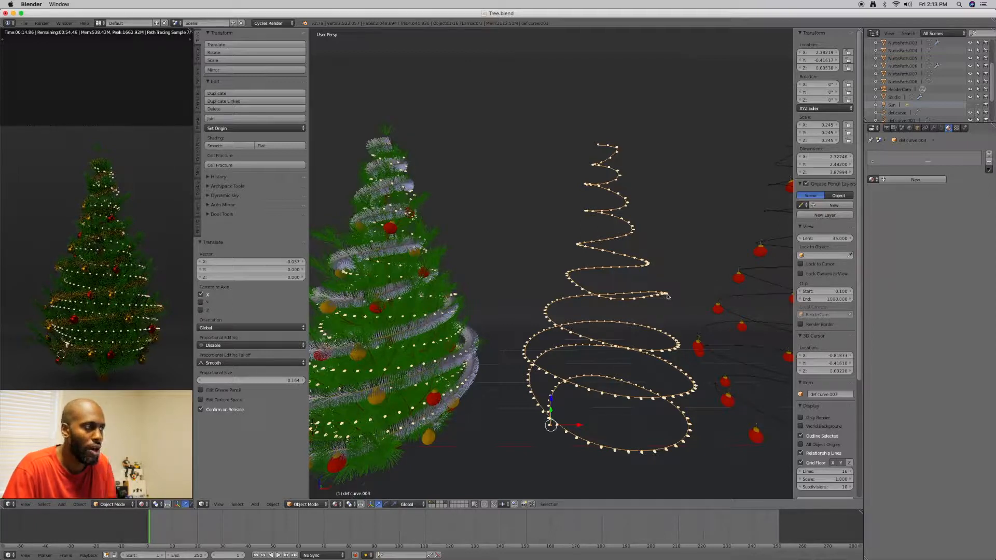
pyautogui.rightClick(668, 296)
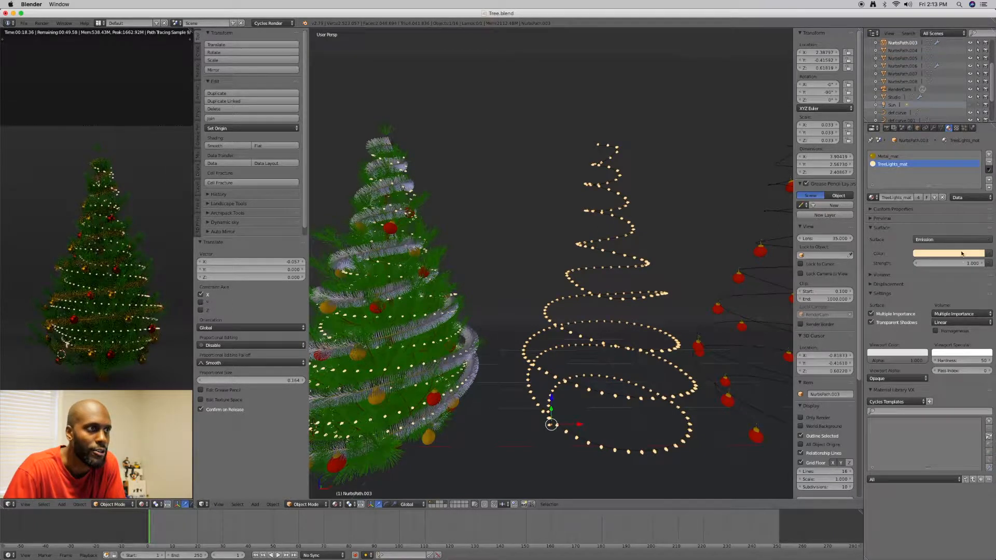
pyautogui.click(975, 263)
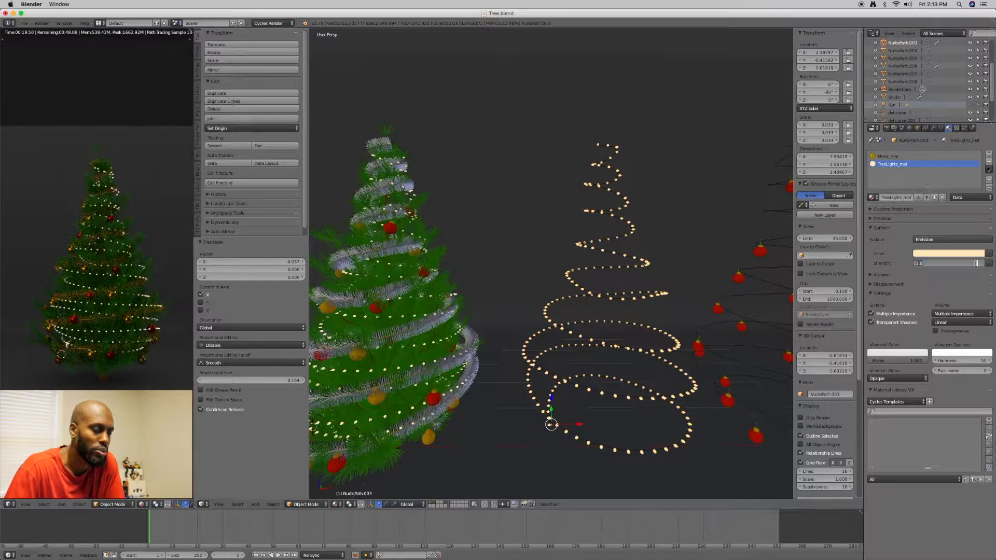
pyautogui.write('3')
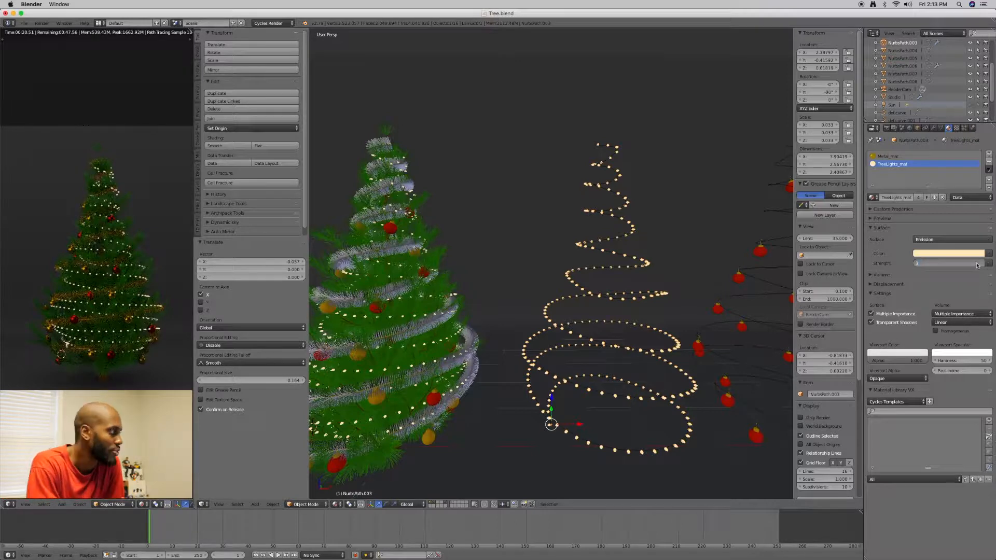
pyautogui.press('Return')
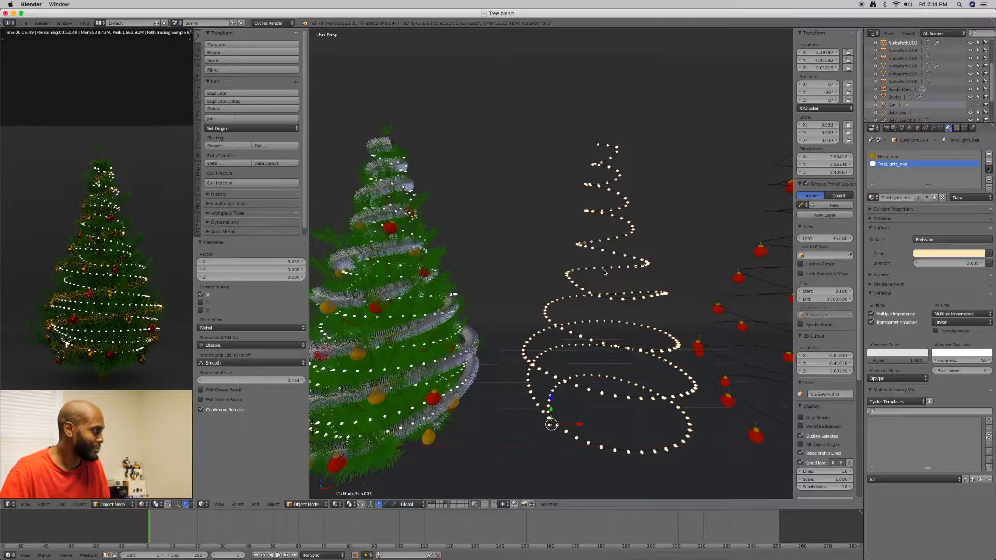
# Brighten the diffuse color of the Studio backdrop's studio_mat material to a light gray
pyautogui.rightClick(598, 297)
pyautogui.moveTo(598, 297); pyautogui.dragTo(590, 298, button='middle')
pyautogui.moveTo(654, 301); pyautogui.dragTo(640, 301, button='middle')
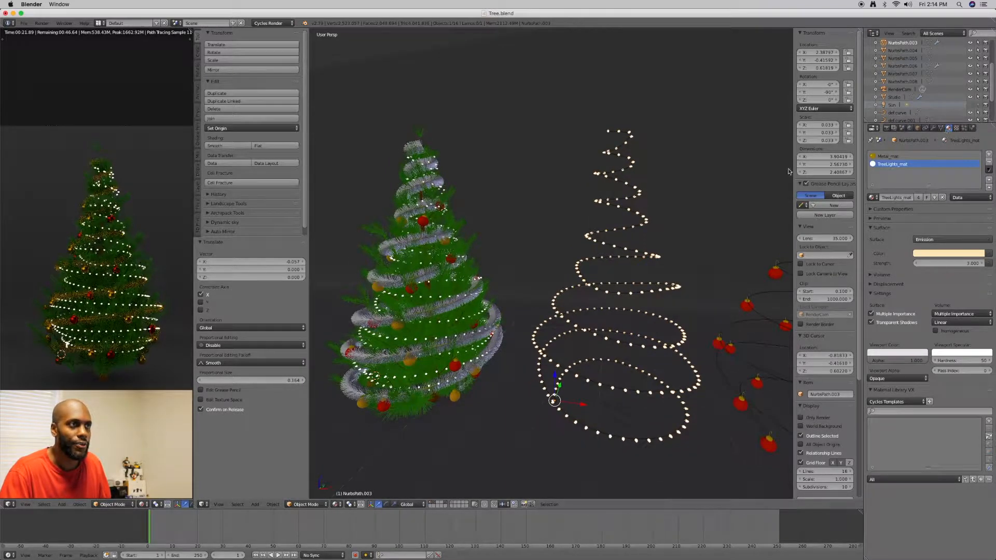
pyautogui.click(894, 97)
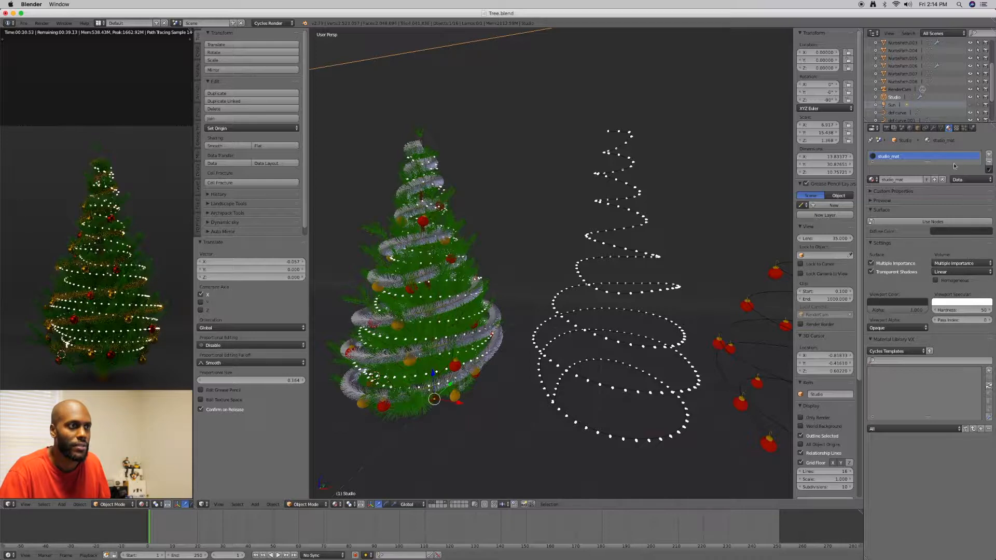
pyautogui.click(951, 232)
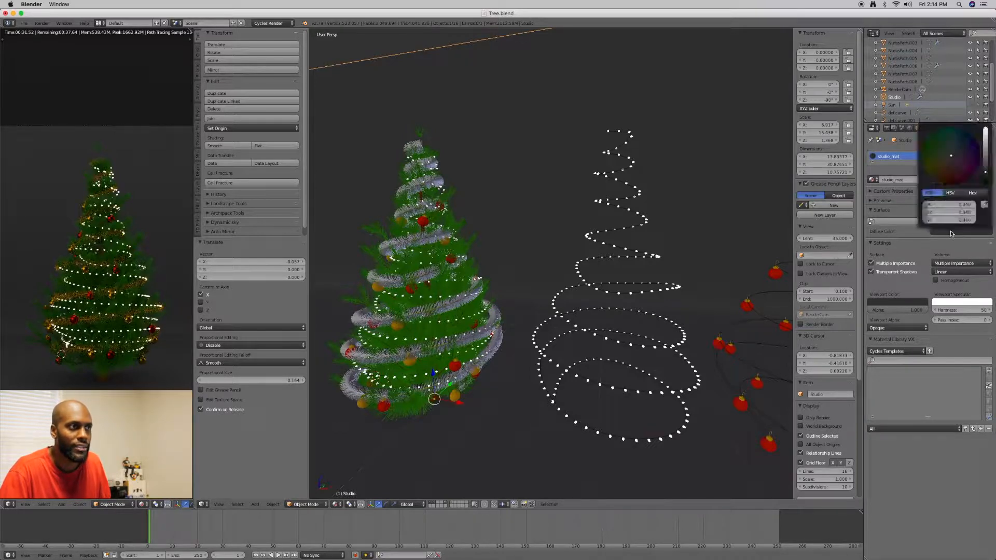
pyautogui.moveTo(987, 155); pyautogui.dragTo(985, 138)
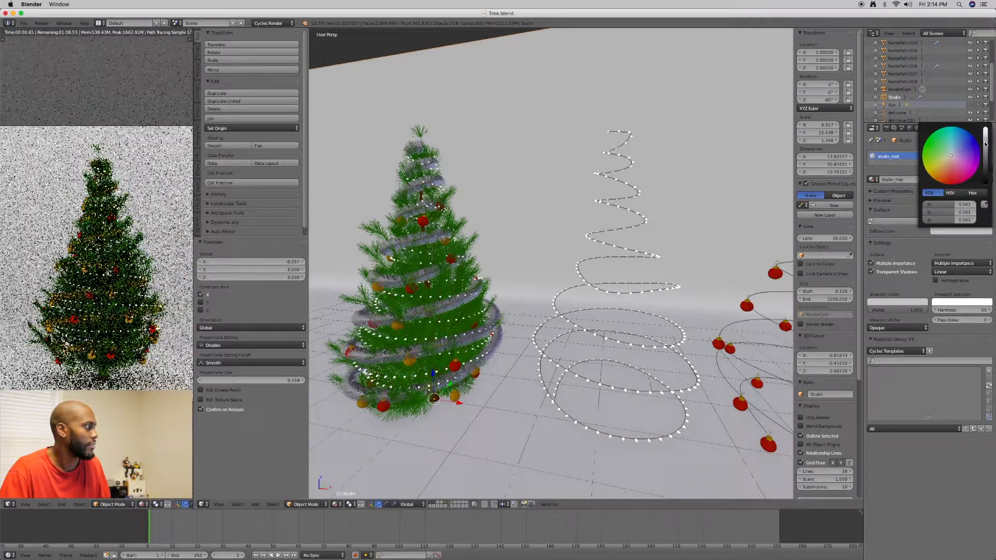